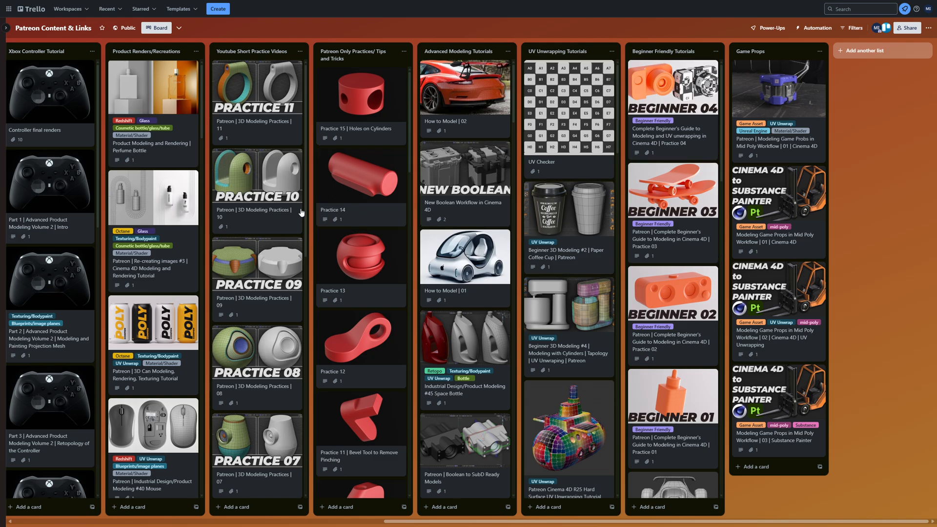
scroll(403, 226, down, 1)
scroll(403, 225, down, 4)
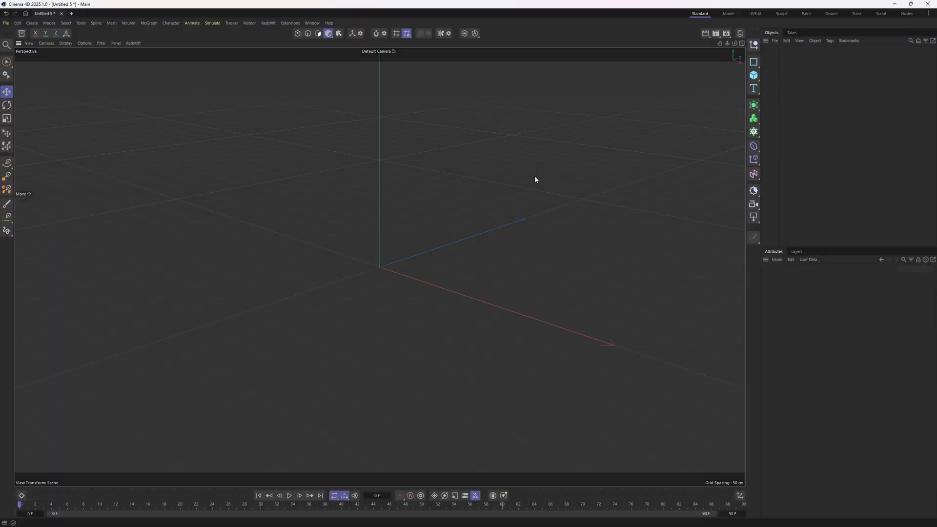
- Load the rim0000 image as the Front view's background and set its transparency to about 61 %
middle_click(498, 233)
middle_click(479, 303)
key(shift+v)
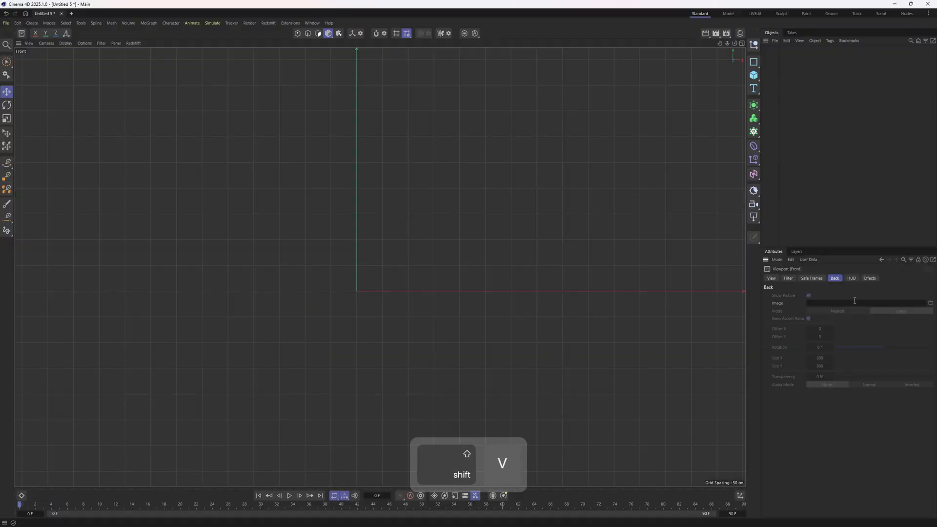
click(930, 303)
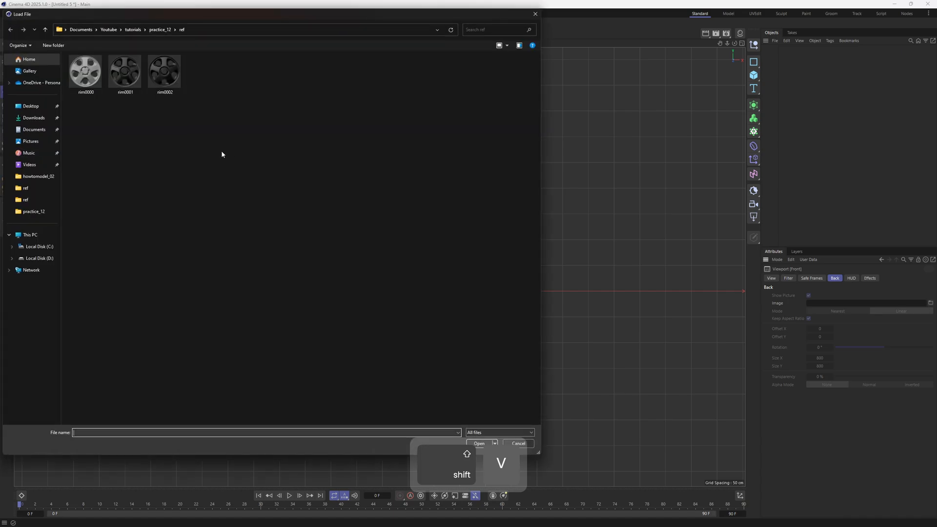
double_click(96, 82)
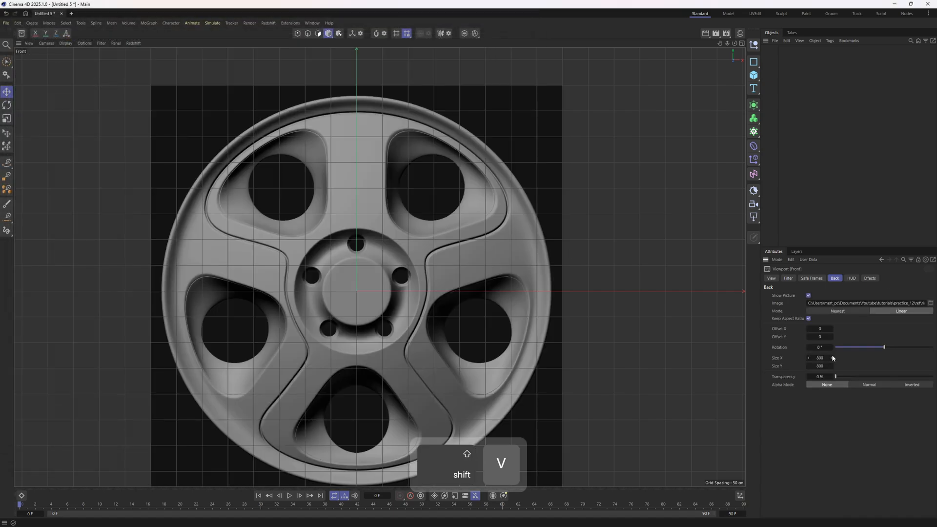
click(895, 377)
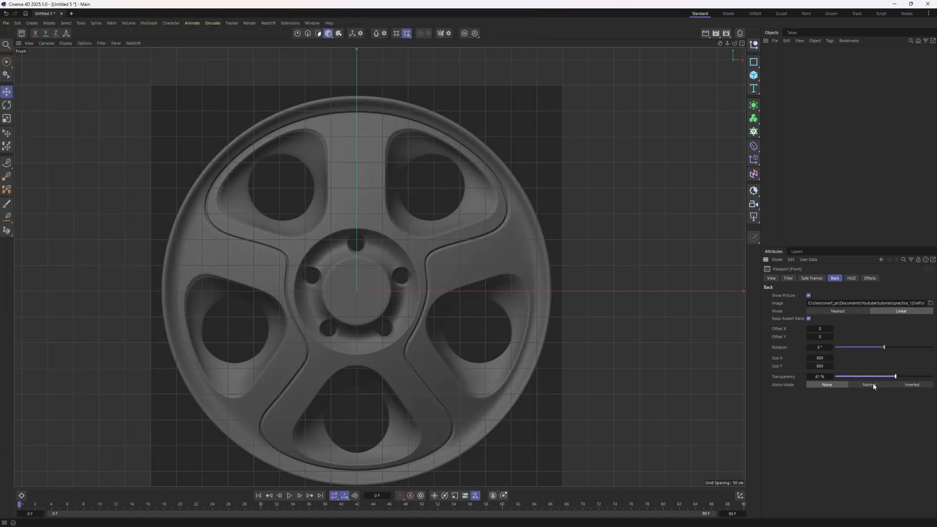
alt+middle_drag(488, 244, 502, 222)
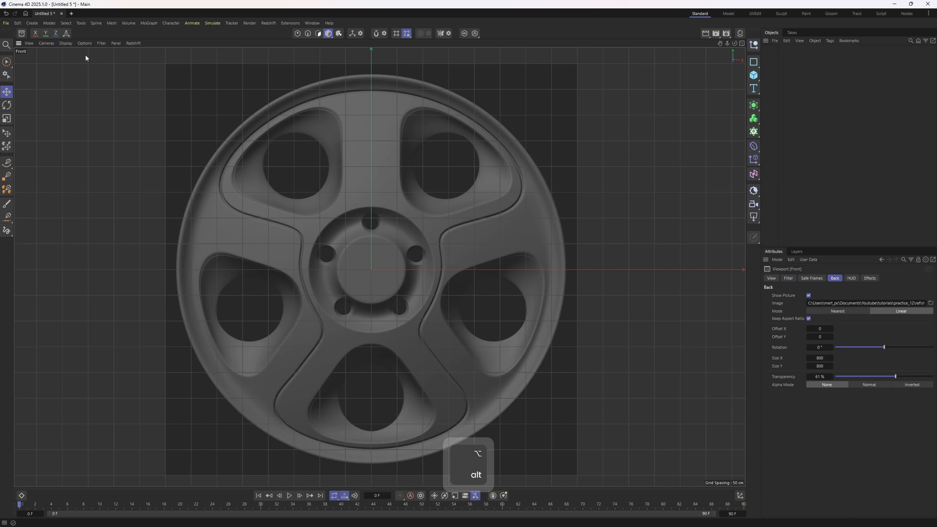
- Cross out the five lug holes and the central hub on the reference with Doodle Paint
click(86, 23)
mouse_move(146, 264)
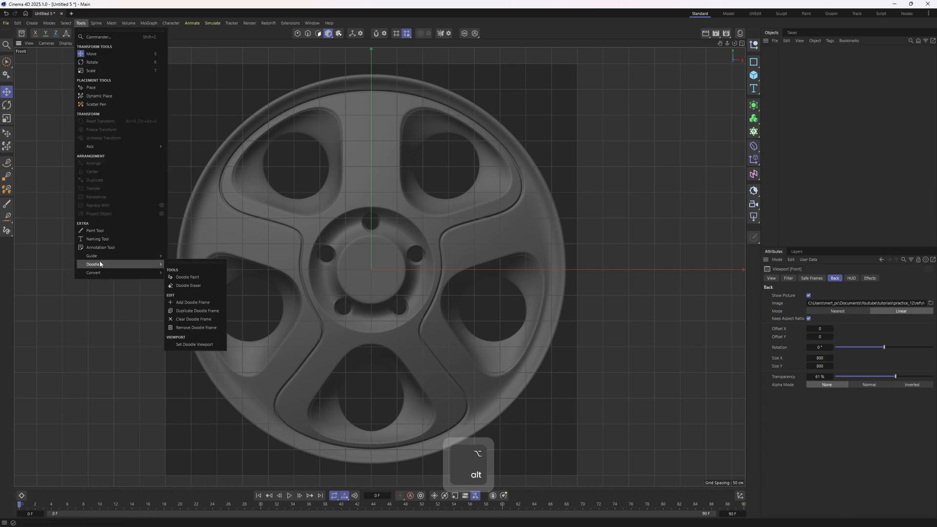
click(197, 277)
scroll(361, 203, up, 2)
drag(345, 198, 424, 252)
mouse_move(375, 305)
mouse_down()
mouse_move(409, 321)
mouse_move(368, 322)
mouse_up()
mouse_move(316, 300)
mouse_down()
mouse_move(342, 321)
mouse_move(335, 325)
mouse_up()
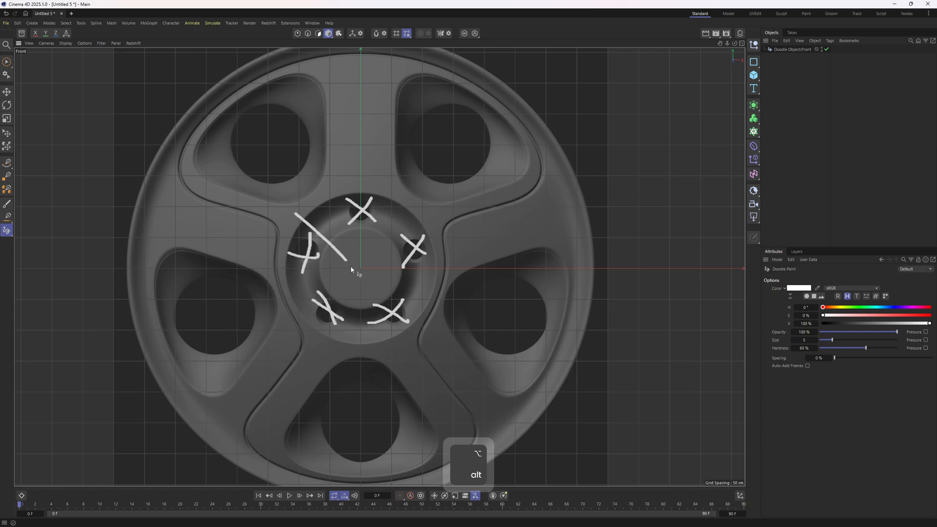
drag(416, 207, 309, 329)
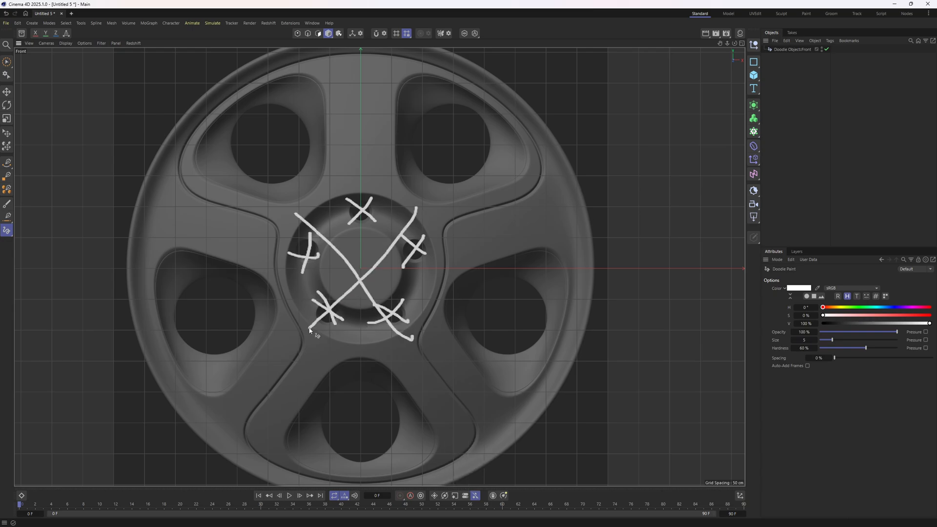
- Outline the upper-right rim window with doodle strokes and number the five windows 1 to 5 clockwise
alt+middle_drag(309, 329, 356, 183)
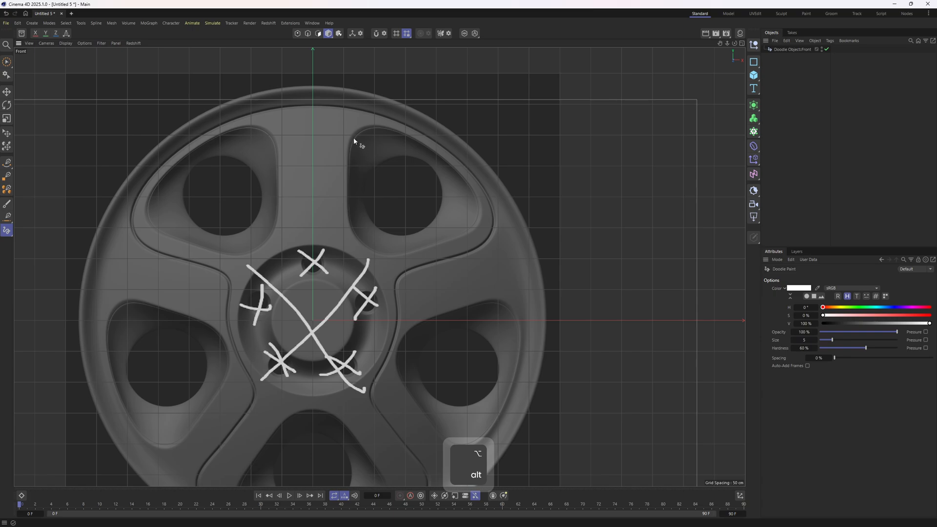
mouse_move(352, 170)
mouse_down()
mouse_move(347, 227)
mouse_move(397, 254)
mouse_move(478, 214)
mouse_move(415, 138)
mouse_up()
alt+middle_drag(406, 209, 436, 127)
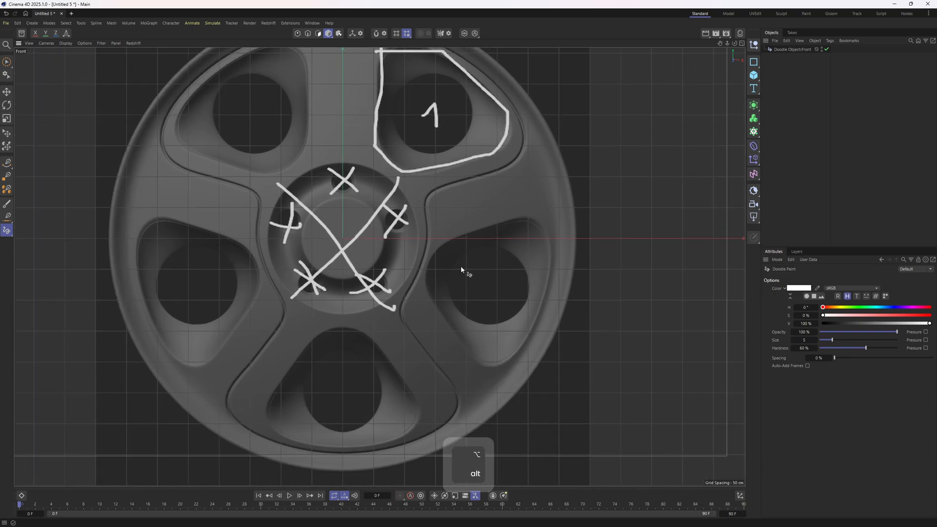
drag(460, 267, 487, 285)
drag(355, 391, 330, 393)
mouse_move(205, 279)
mouse_down()
mouse_move(199, 292)
mouse_move(224, 302)
mouse_up()
drag(213, 291, 205, 312)
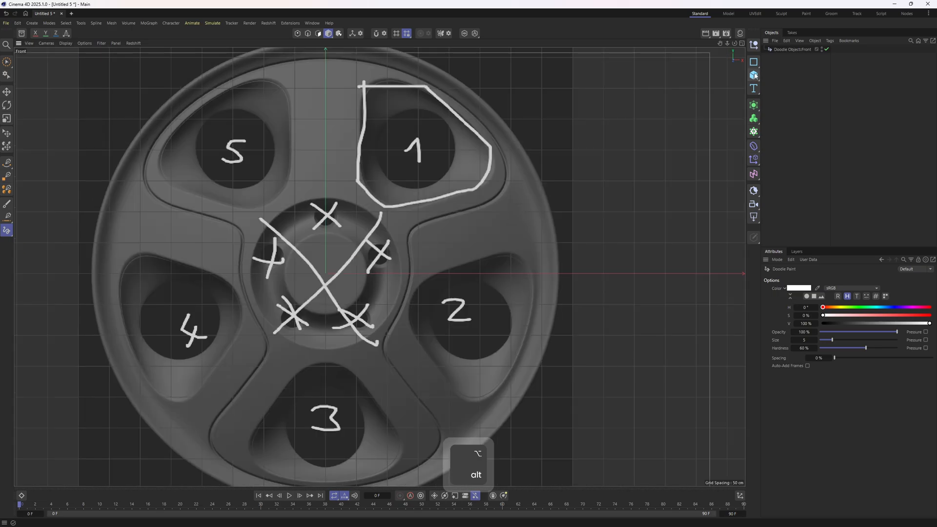
- Add a Disc oriented to +Z and scale it to an outer radius of about 350 cm, matching the rim's inner face
click(754, 76)
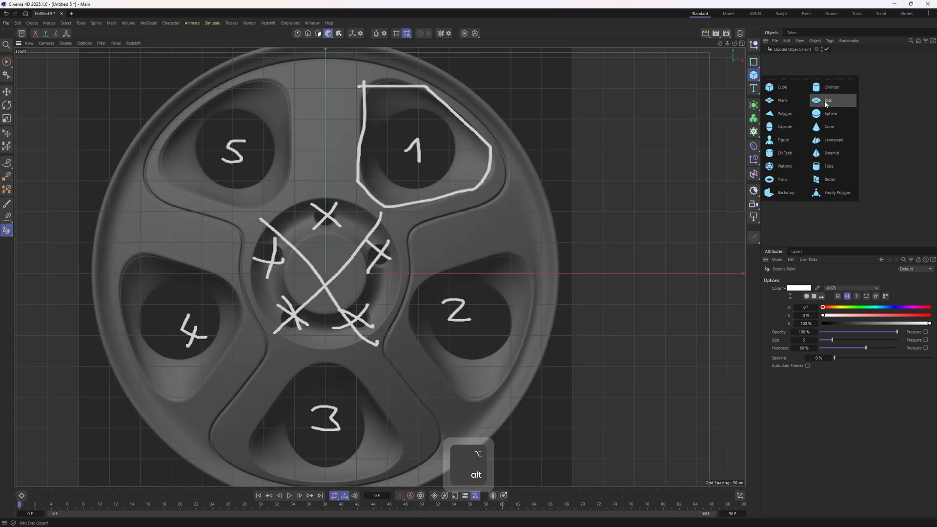
click(834, 100)
click(901, 329)
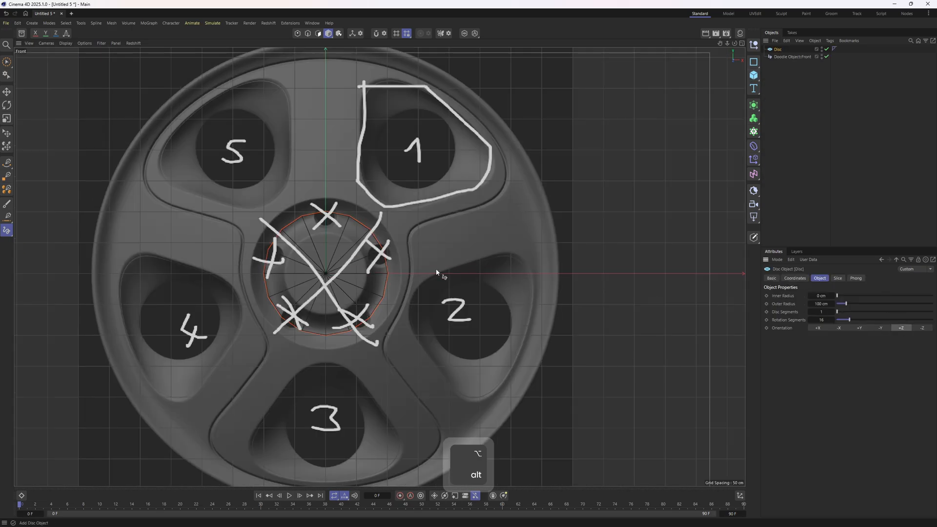
key(t)
drag(397, 317, 518, 295)
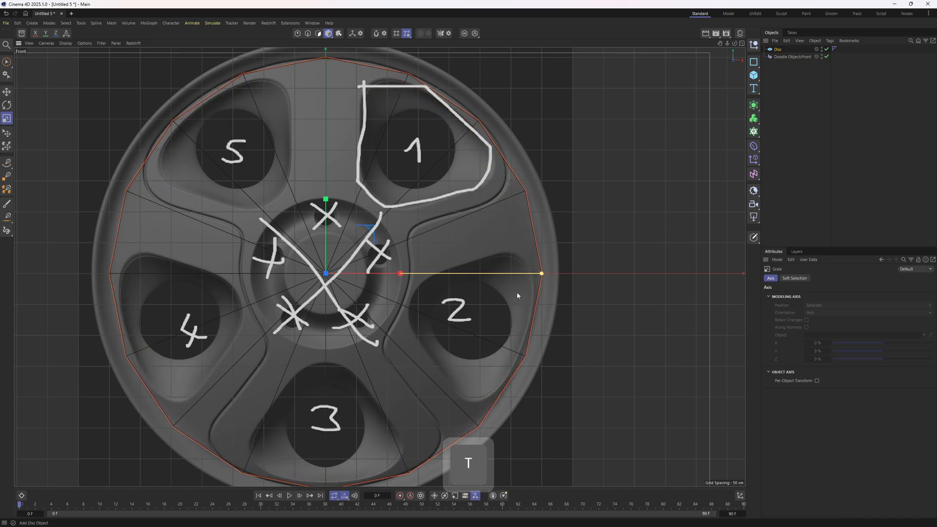
- Set the disc's rotation segments to 5
click(777, 50)
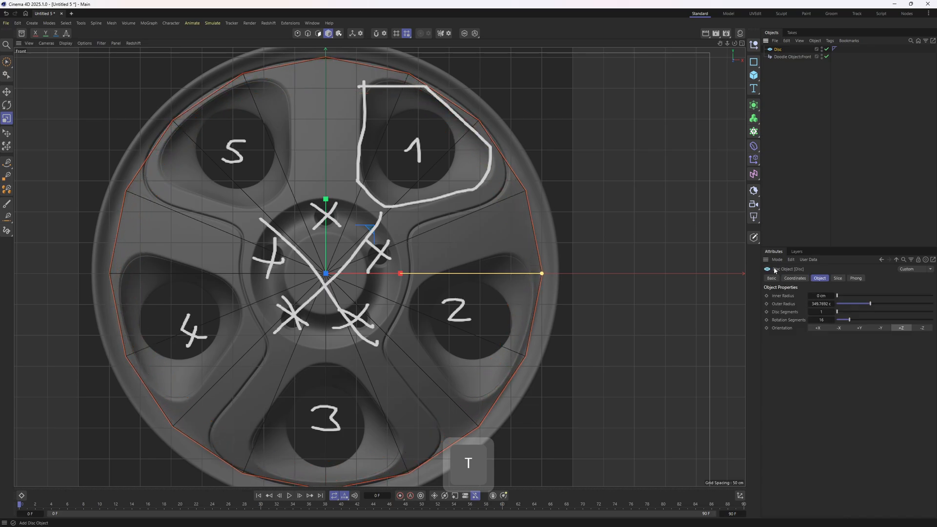
click(821, 319)
text(5)
key(Return)
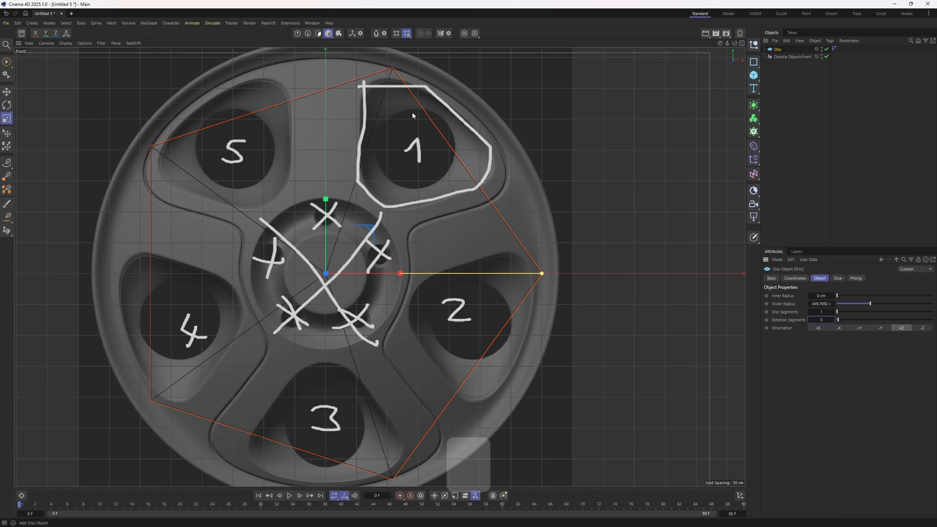
alt+middle_drag(411, 114, 417, 151)
alt+middle_drag(453, 227, 455, 205)
- Set the disc's rotation segments to 20
click(826, 320)
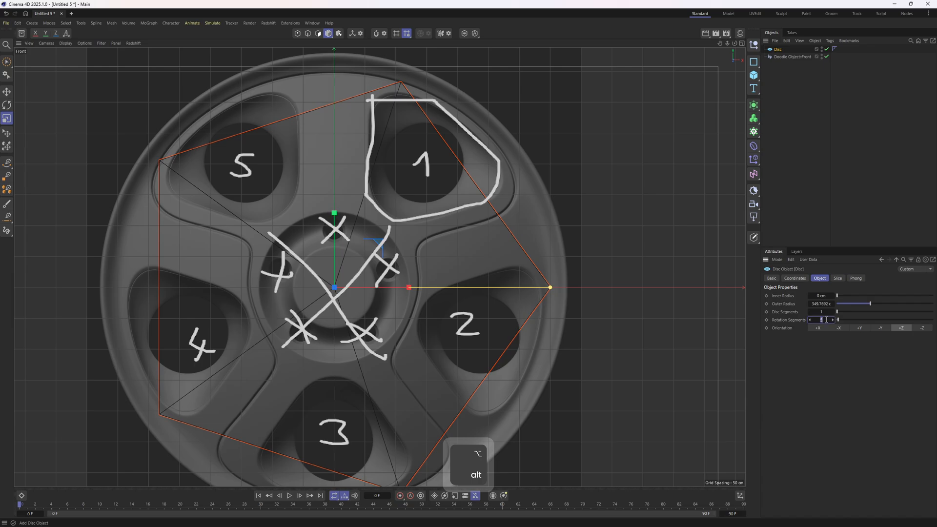
text(20)
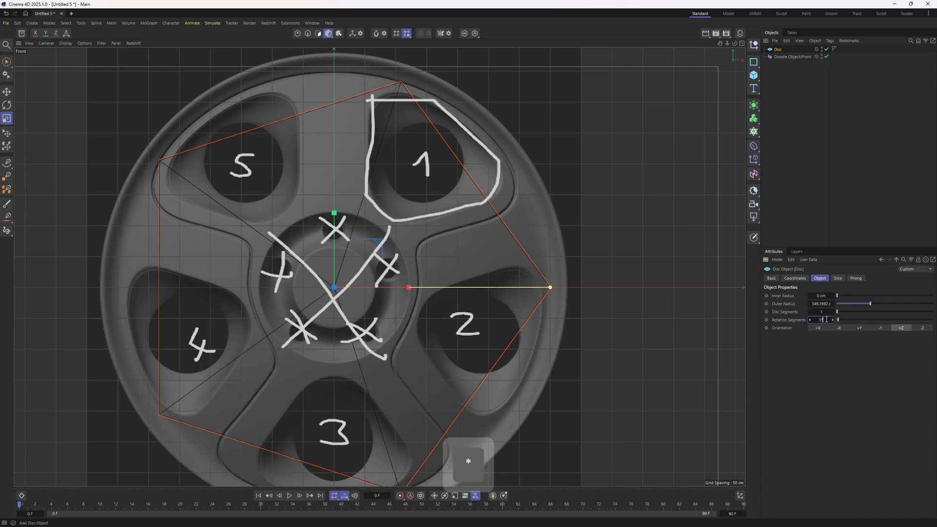
key(Return)
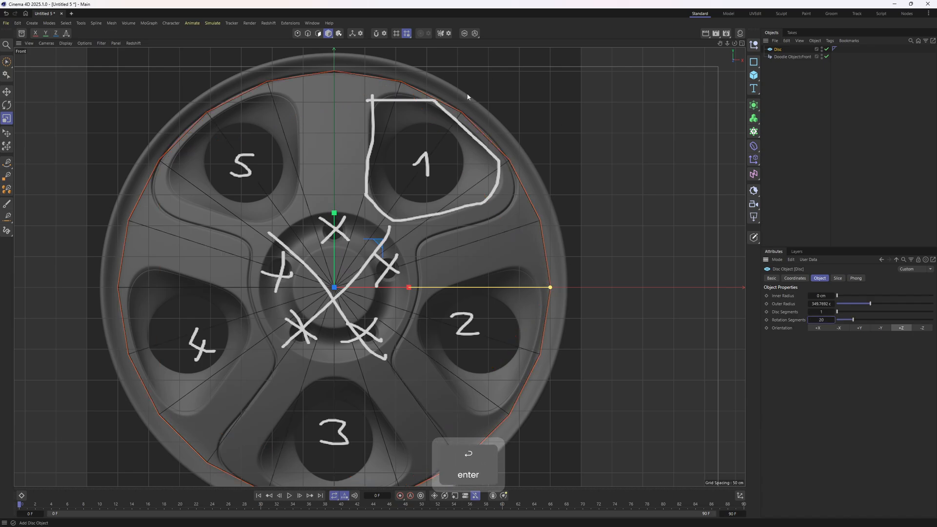
alt+middle_drag(465, 154, 466, 166)
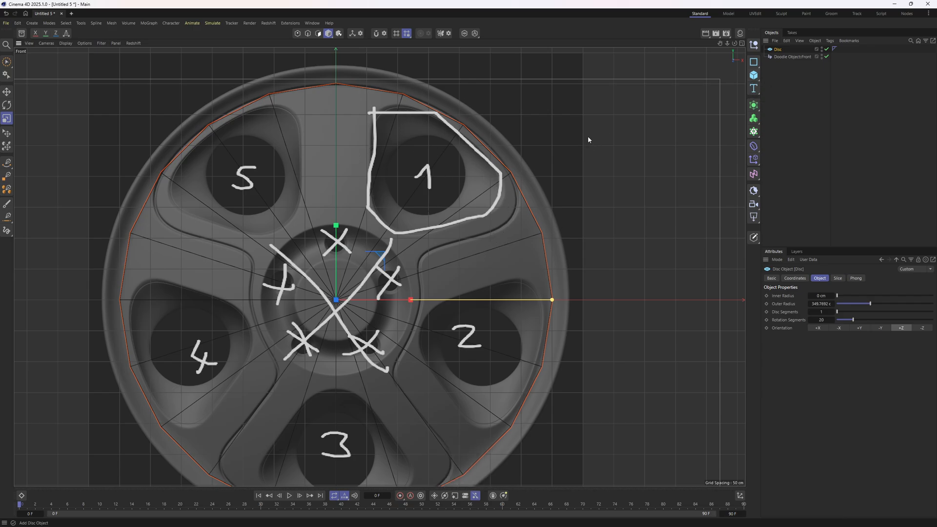
- Make the disc editable and delete every polygon except the four wedges from the vertical axis across the upper-right window
key(c)
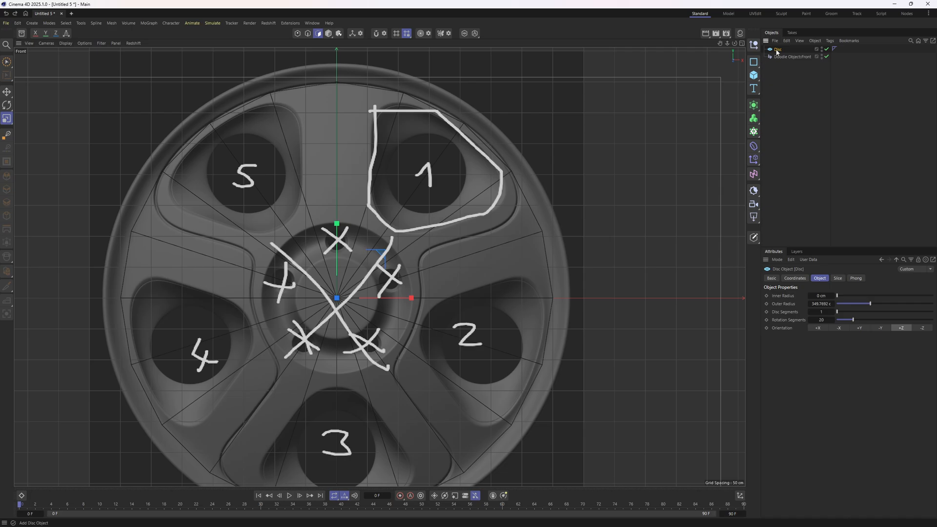
key(ctrl+z)
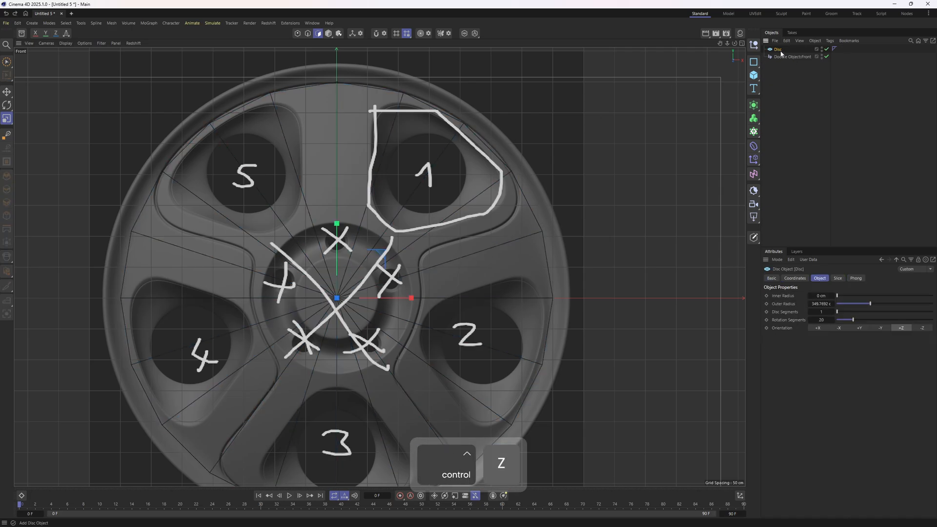
key(c)
click(353, 168)
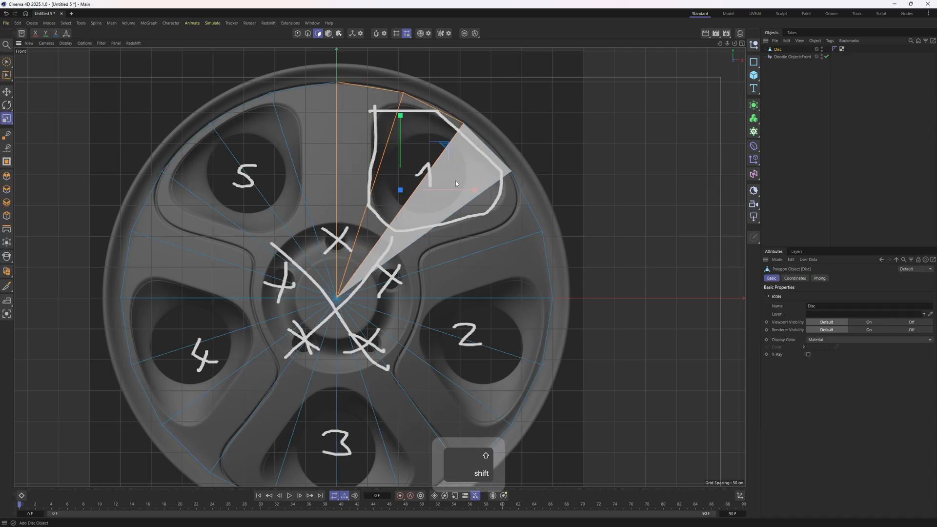
shift+click(442, 208)
shift+click(472, 231)
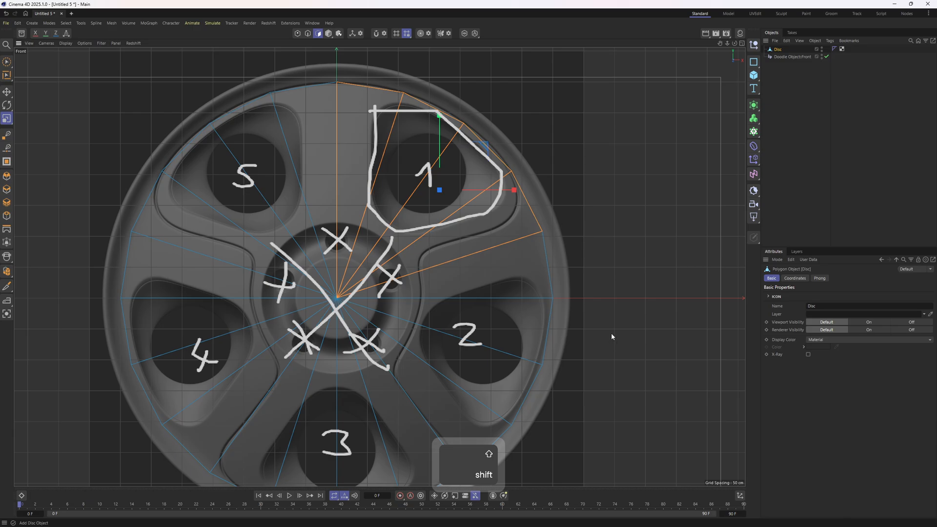
key(u)
key(i)
key(Delete)
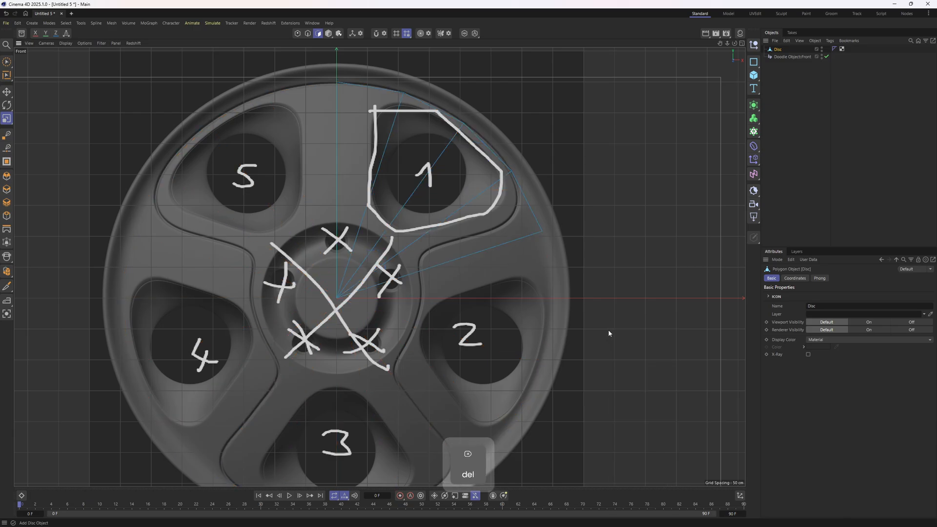
- Delete the front-view doodle object
click(791, 57)
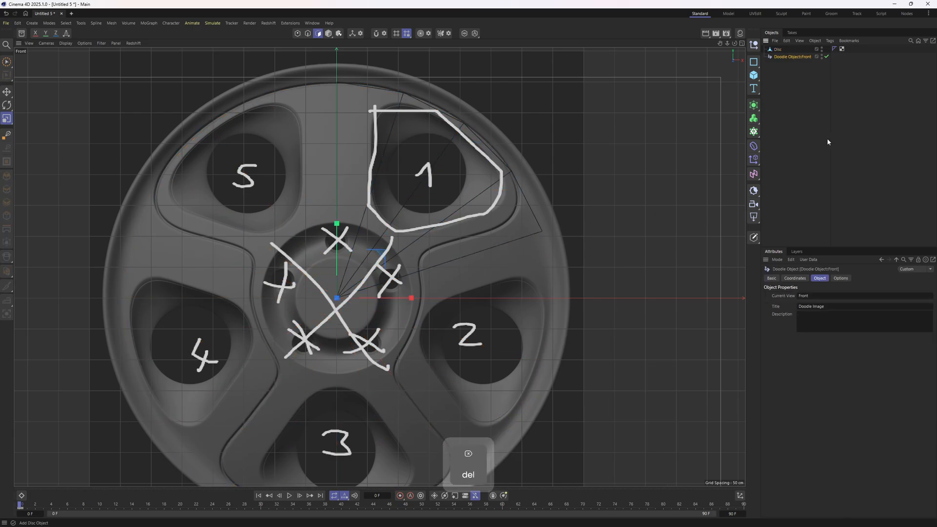
key(Delete)
- Delete the disc's two lower wedge polygons, keeping the two next to the vertical axis
click(777, 50)
key(3)
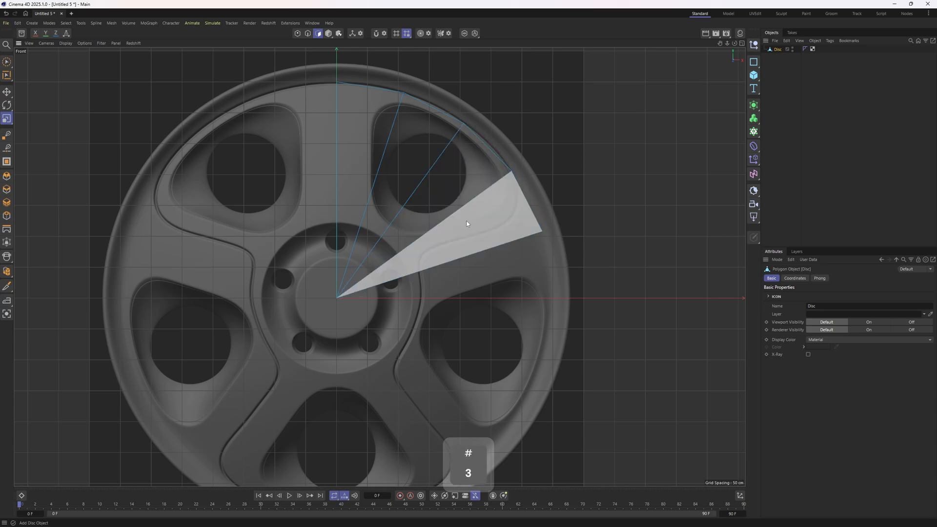
click(443, 198)
shift+click(457, 243)
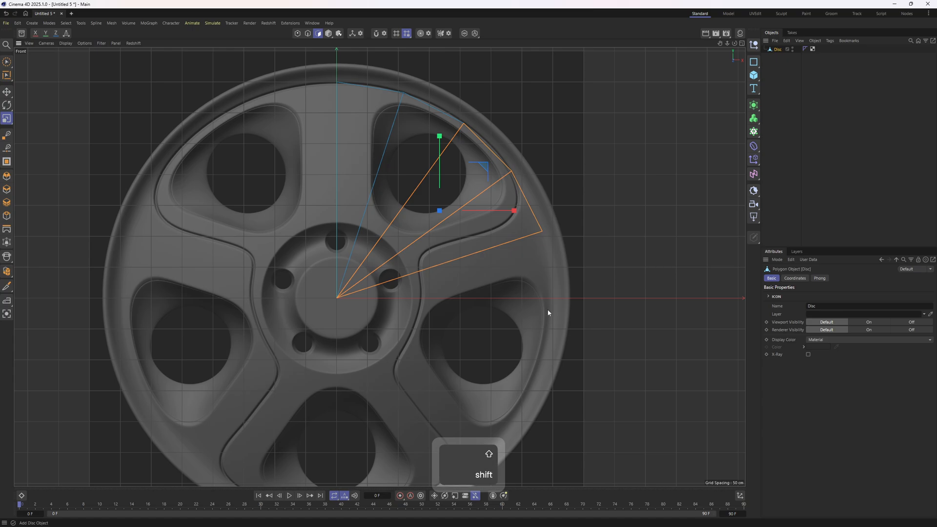
key(Delete)
- Add two loop cuts across the remaining wedges, one along the hub's outer edge and one around the central cap
alt+middle_drag(407, 126, 390, 165)
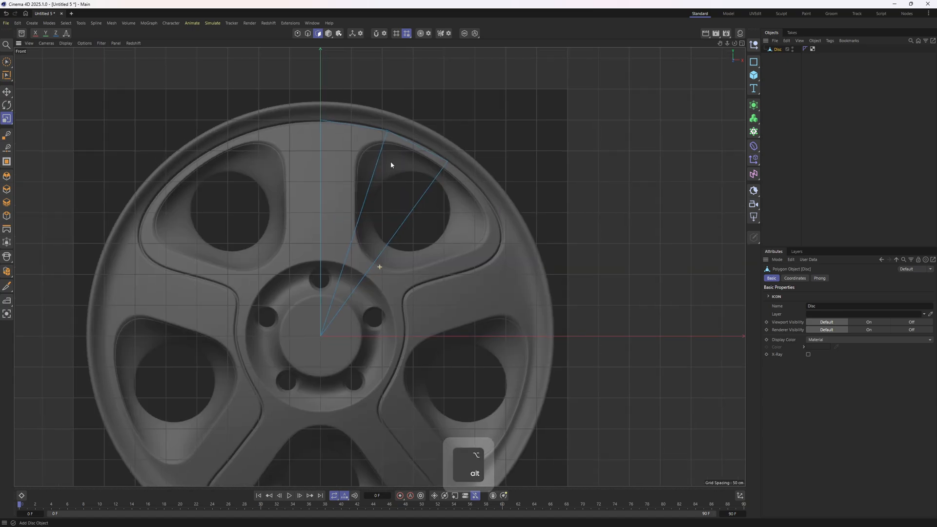
scroll(390, 165, up, 2)
key(2)
key(e)
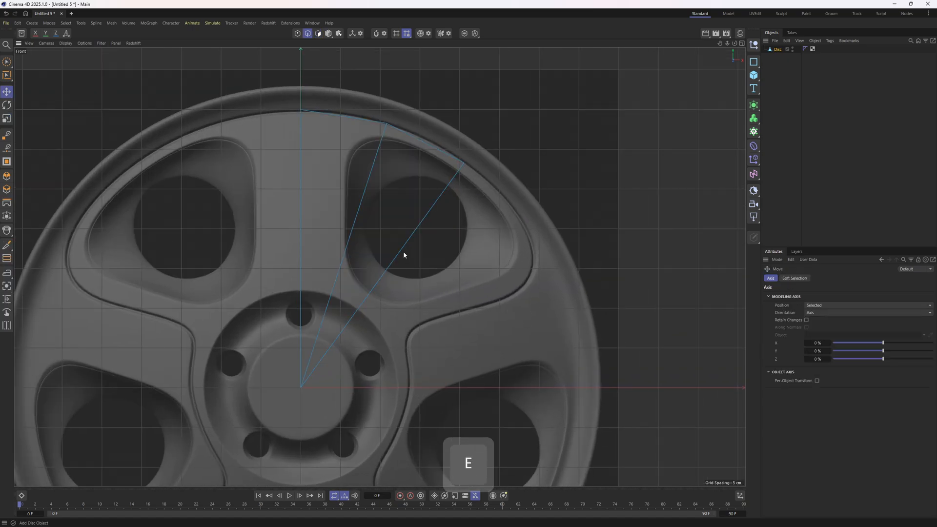
click(401, 251)
key(3)
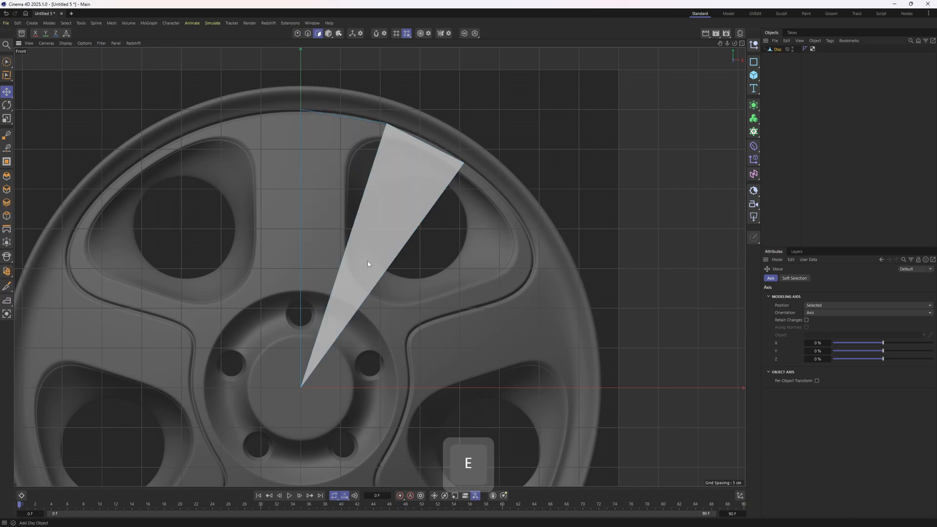
right_click(588, 391)
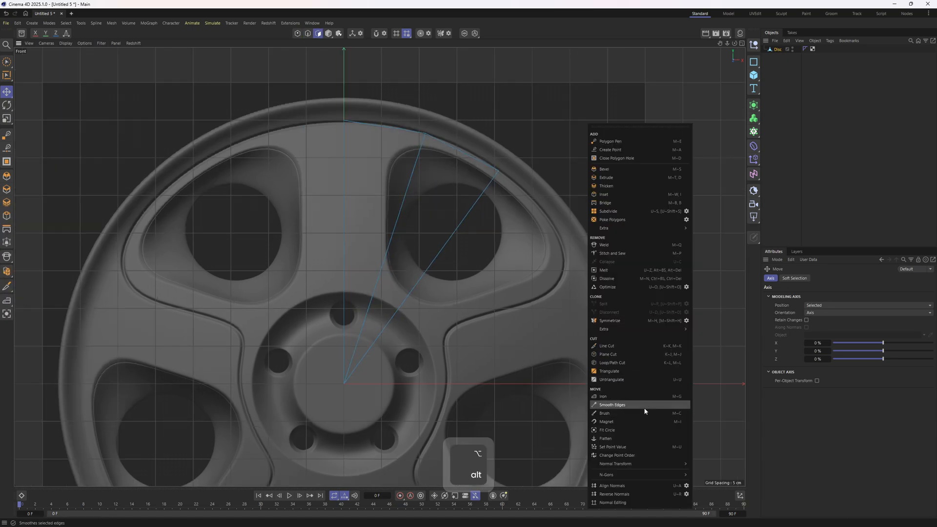
click(629, 362)
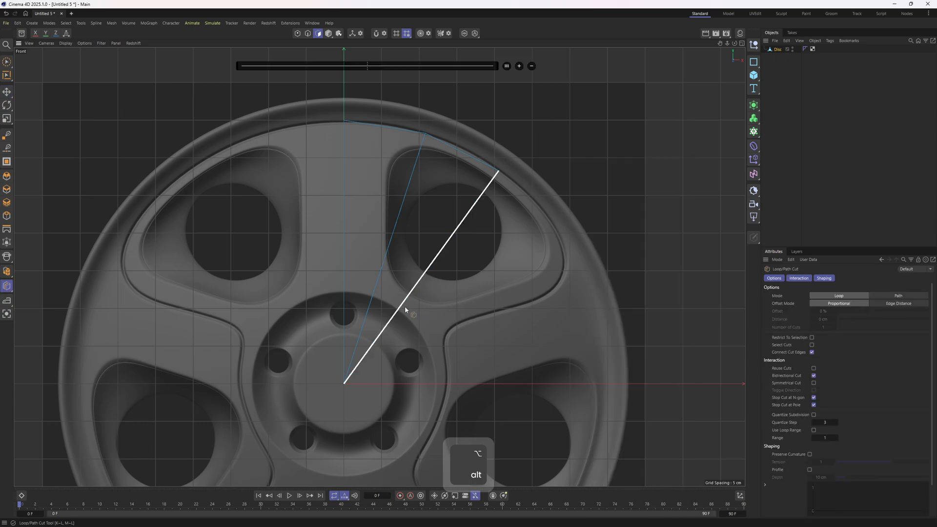
drag(399, 309, 374, 346)
alt+middle_drag(374, 344, 352, 396)
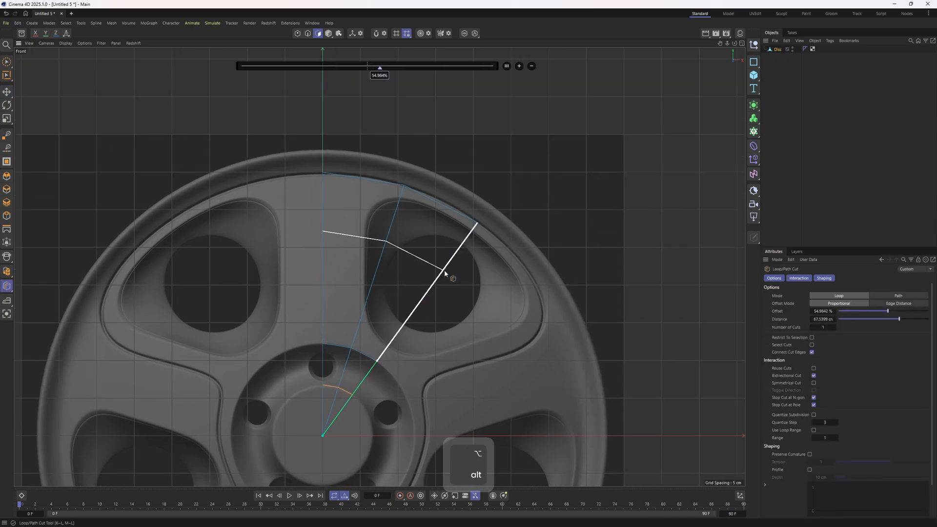
- Add four evenly spaced loop cuts across the wedge between the hub's outer edge and the rim edge
shift+click(427, 293)
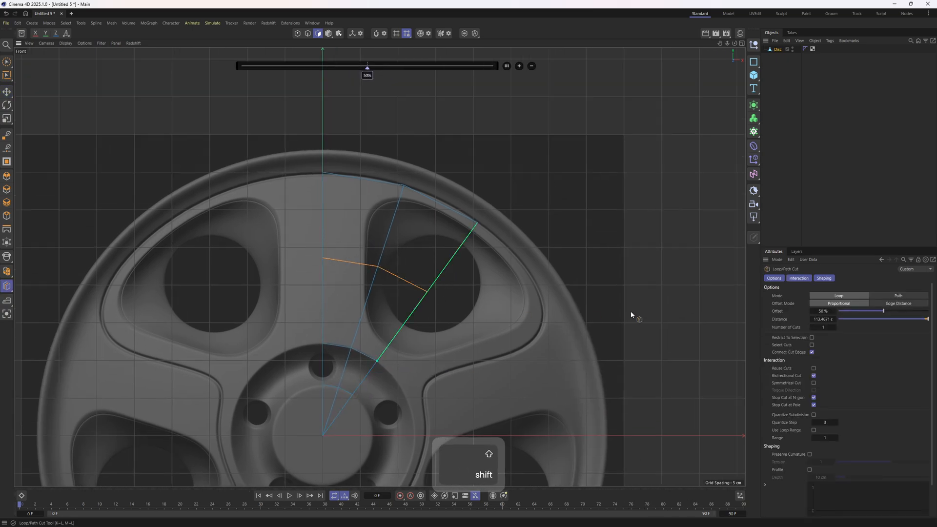
click(835, 327)
click(835, 327)
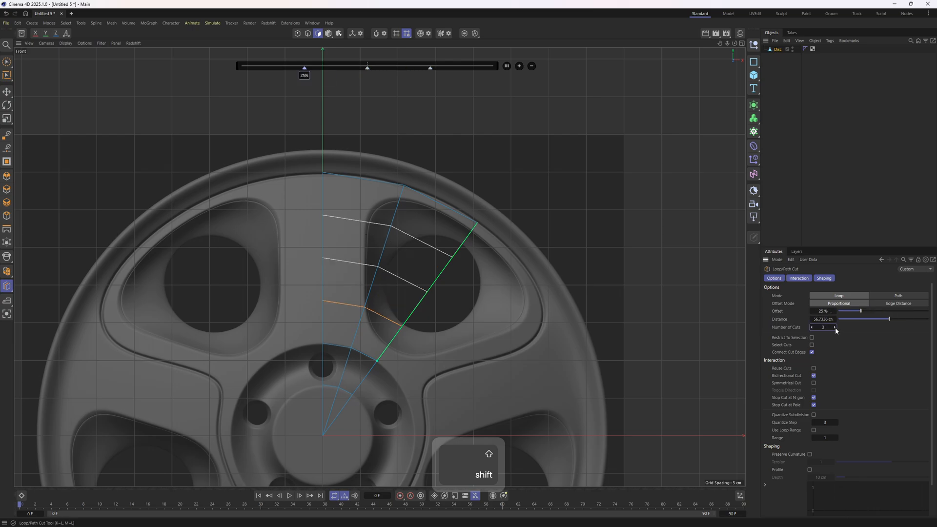
click(835, 327)
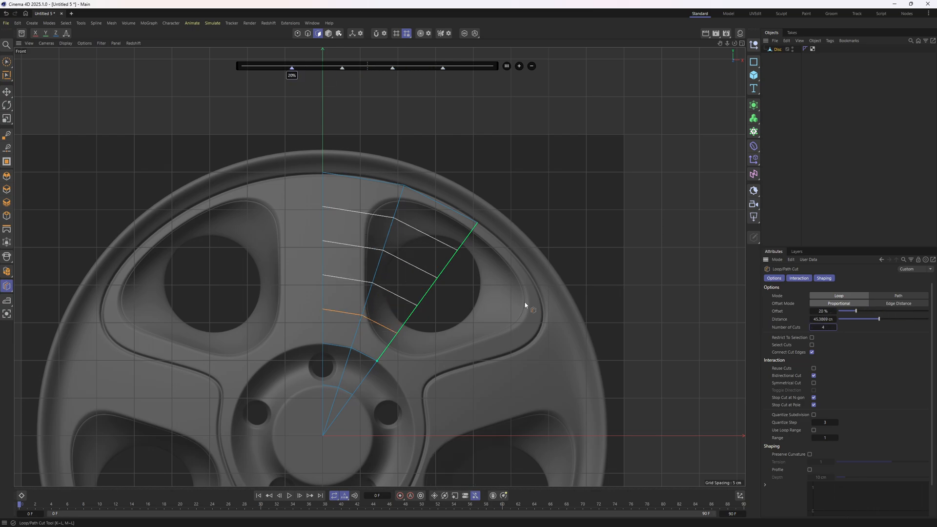
key(1)
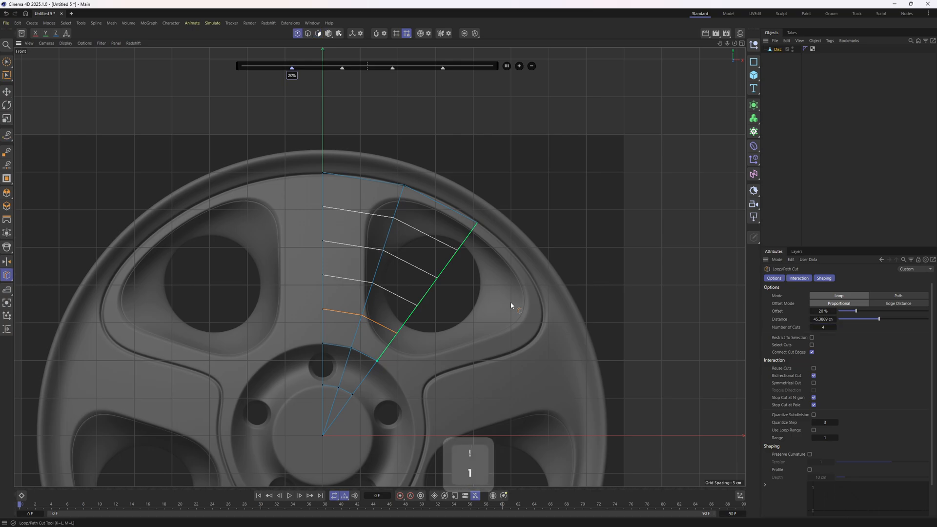
- Select the four new points on the wedge's middle line and scale them horizontally to 0% so they align vertically
drag(7, 62, 46, 87)
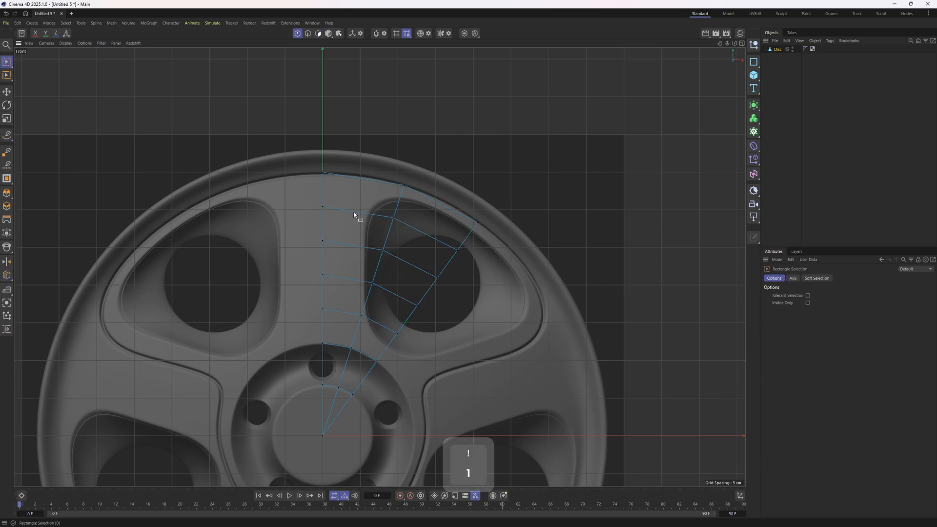
drag(344, 203, 398, 326)
key(t)
drag(449, 267, 377, 269)
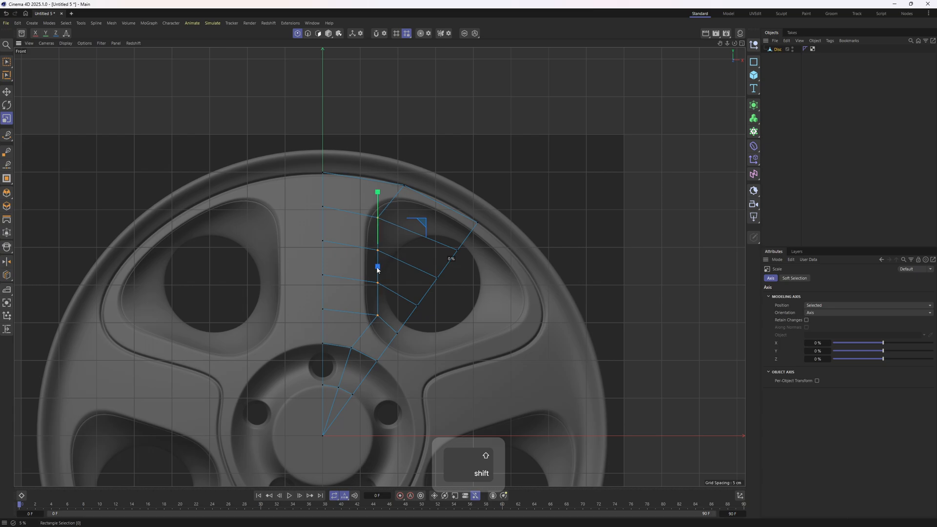
- Move the aligned column of points onto the spoke's edge in the reference and scale it along Y to fit the window's height
key(e)
drag(449, 267, 438, 267)
scroll(363, 205, up, 2)
key(t)
drag(367, 201, 366, 211)
key(e)
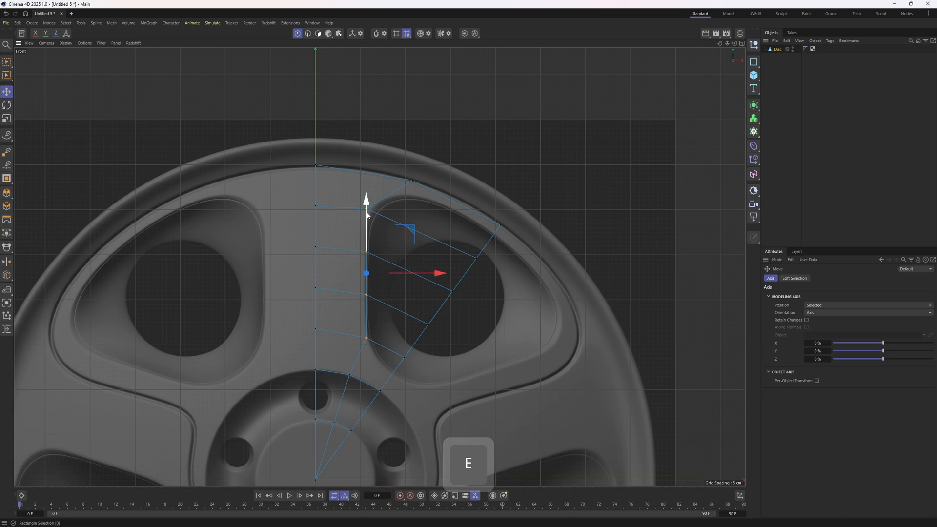
- Try to move the lowest window point on the wedge's diagonal border freely, and undo the moves
click(404, 356)
drag(452, 318, 441, 335)
key(ctrl+z)
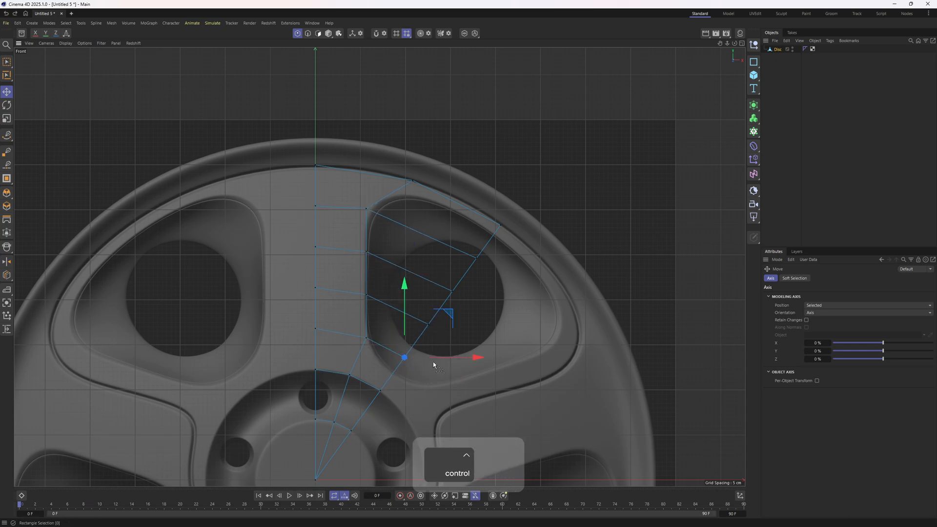
alt+middle_drag(423, 340, 431, 294)
alt+right_drag(423, 292, 433, 293)
alt+middle_drag(432, 295, 414, 297)
alt+right_drag(414, 297, 424, 297)
mouse_move(422, 299)
mouse_down()
mouse_move(410, 320)
mouse_move(417, 307)
mouse_up()
key(ctrl+z)
key(ctrl+z)
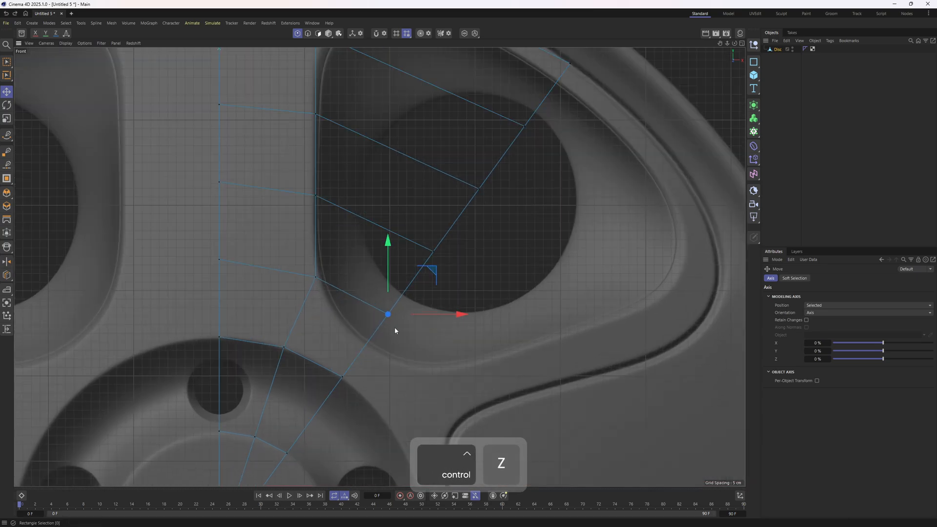
- Highlight the wedge's diagonal border edges and the polygons beside them to examine where the symmetry line runs
scroll(394, 331, down, 5)
key(2)
key(e)
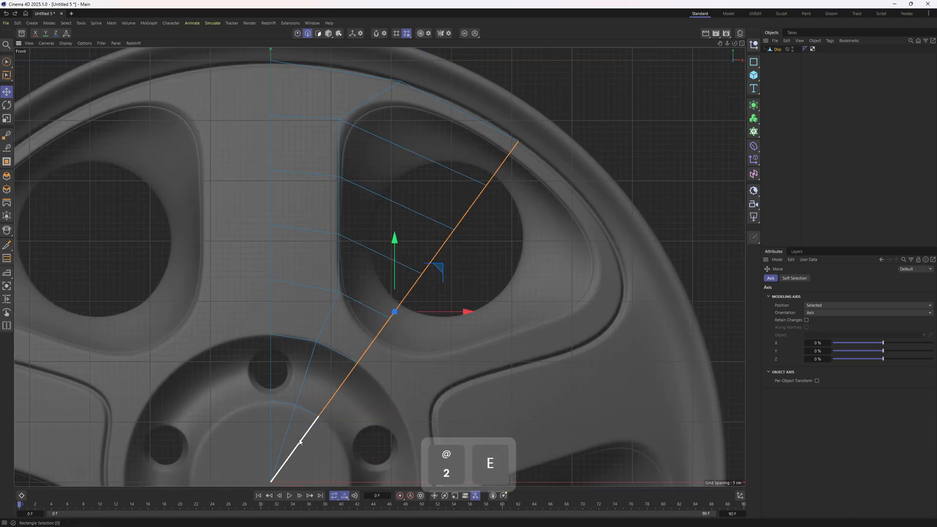
click(299, 442)
alt+right_drag(424, 272, 393, 272)
alt+middle_drag(424, 271, 413, 283)
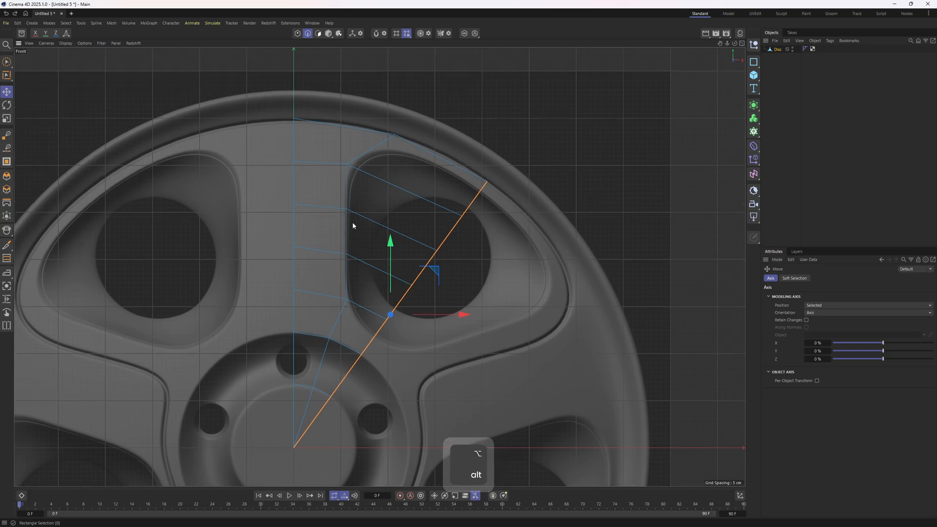
key(3)
key(e)
mouse_move(435, 181)
mouse_down()
mouse_move(307, 358)
mouse_move(418, 183)
mouse_up()
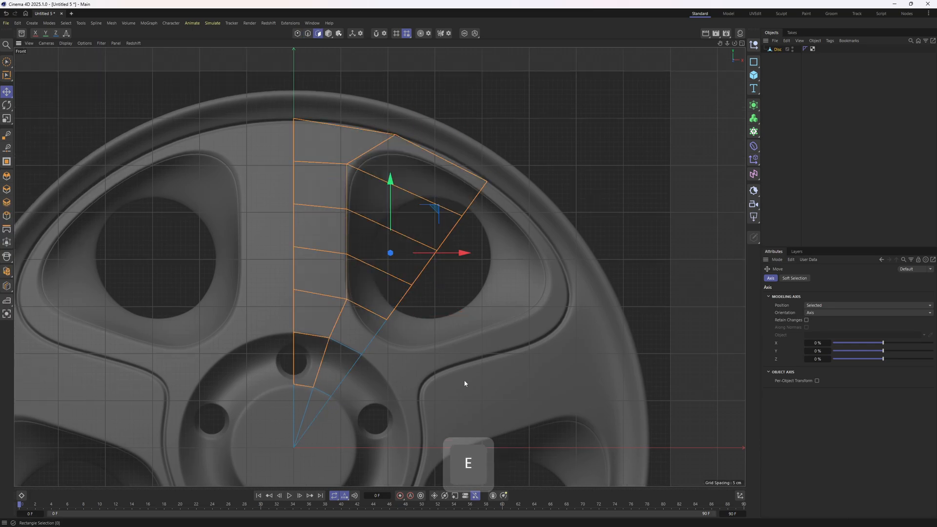
key(q)
key(1)
key(e)
- Slide the lowest window point along the wedge's diagonal border toward the hub to meet the window's lower edge
scroll(371, 322, up, 4)
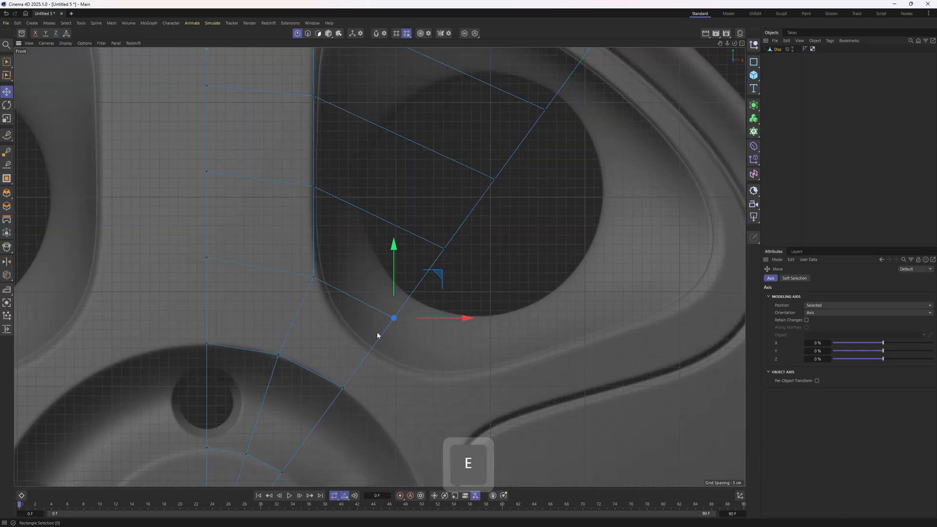
scroll(374, 340, down, 2)
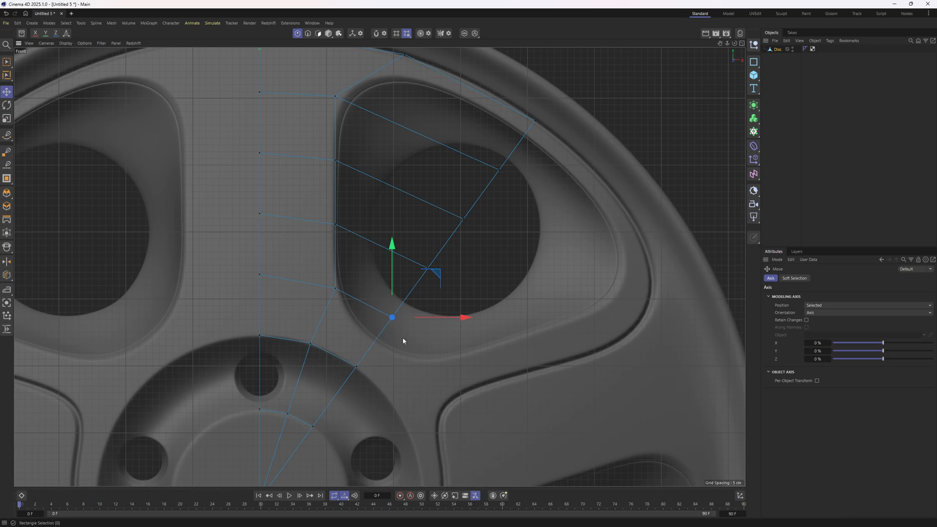
right_click(460, 356)
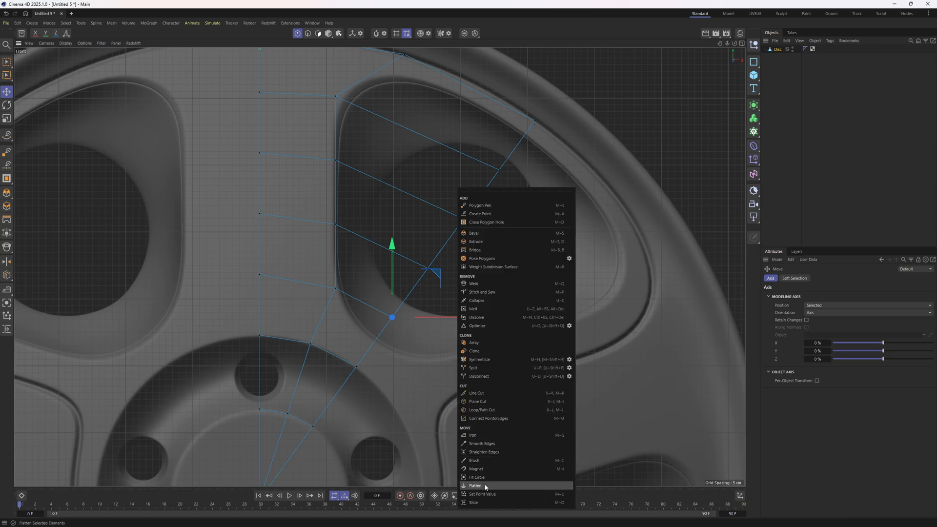
click(474, 502)
scroll(428, 338, up, 2)
drag(359, 335, 350, 343)
- Select the wedge's two outer rim edges and add a loop cut just inside them along the window's upper border
scroll(384, 315, down, 5)
alt+middle_drag(385, 220, 384, 282)
scroll(383, 282, up, 3)
scroll(349, 212, down, 2)
alt+middle_drag(345, 202, 334, 225)
alt+right_drag(364, 239, 404, 206)
key(Return)
key(e)
click(383, 276)
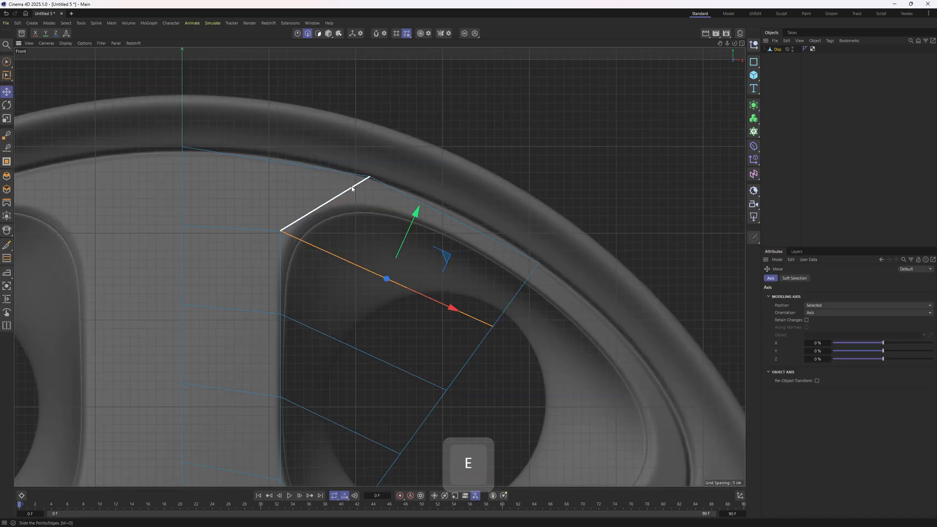
click(352, 189)
click(422, 205)
shift+click(339, 174)
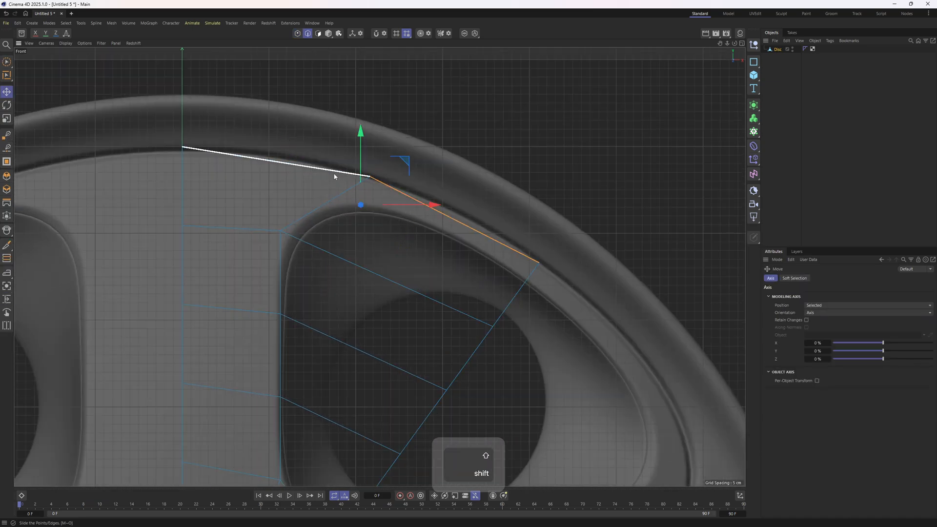
key(k)
key(l)
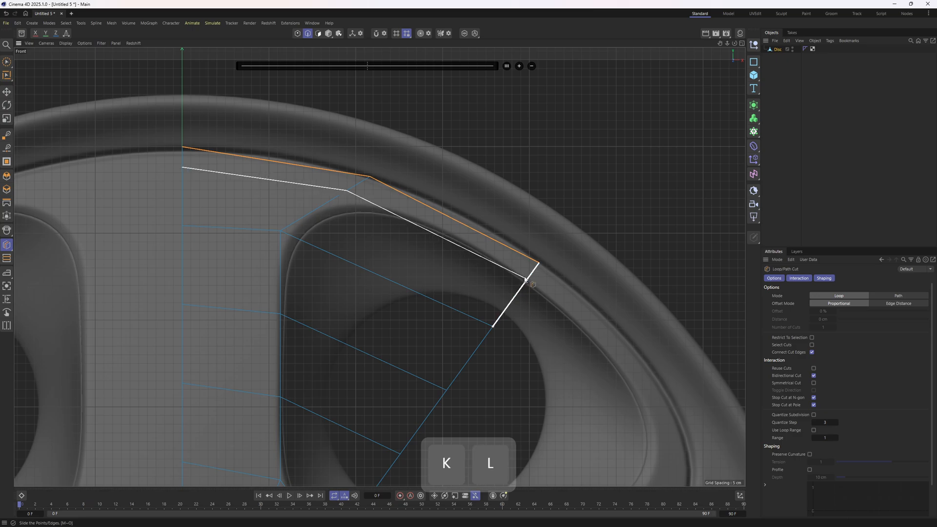
click(526, 276)
key(space)
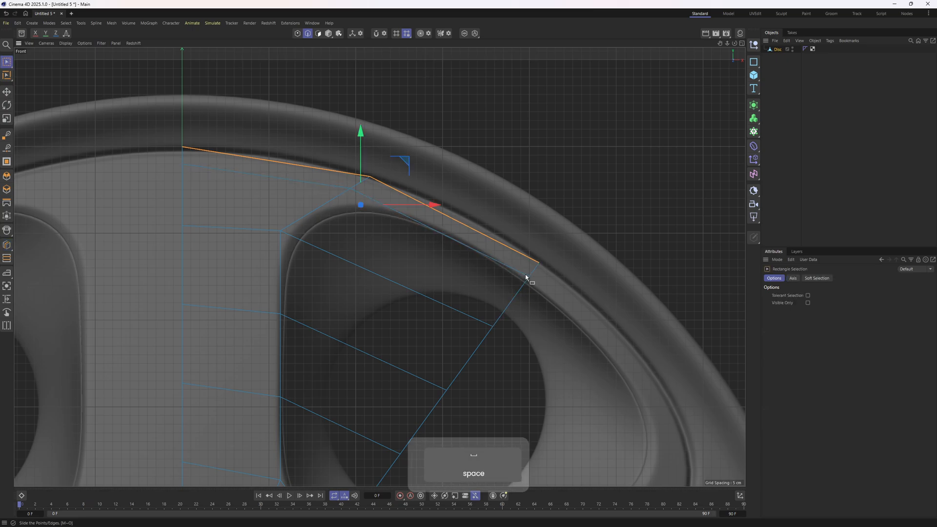
- Delete the polygons that cover the window opening, keeping the spoke and the thin rim strip
scroll(462, 250, down, 4)
alt+middle_drag(454, 268, 442, 238)
key(3)
key(e)
right_drag(444, 239, 392, 330)
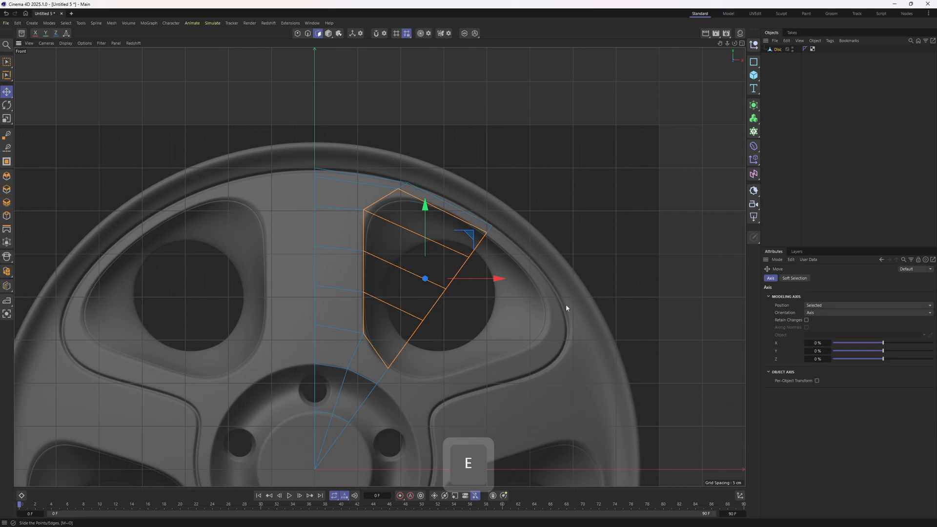
key(Delete)
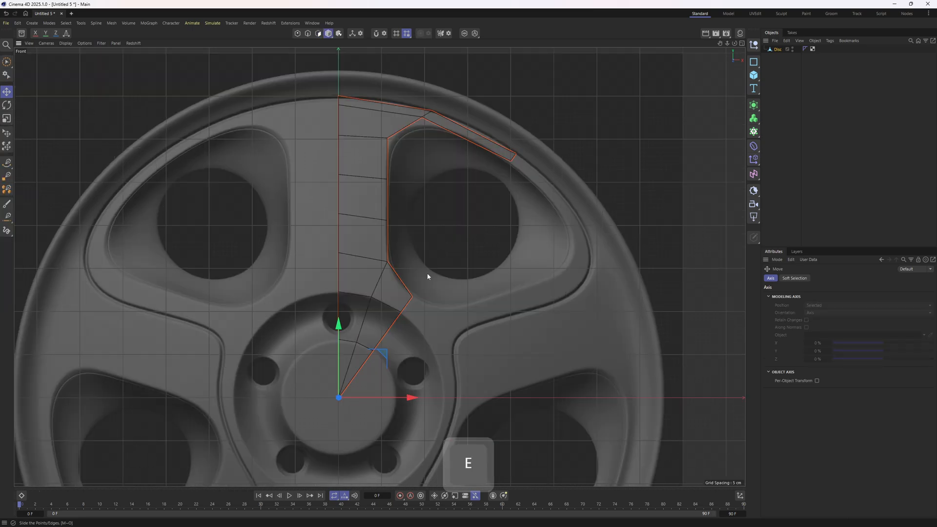
- Place the disc under a Symmetry generator
scroll(426, 273, down, 3)
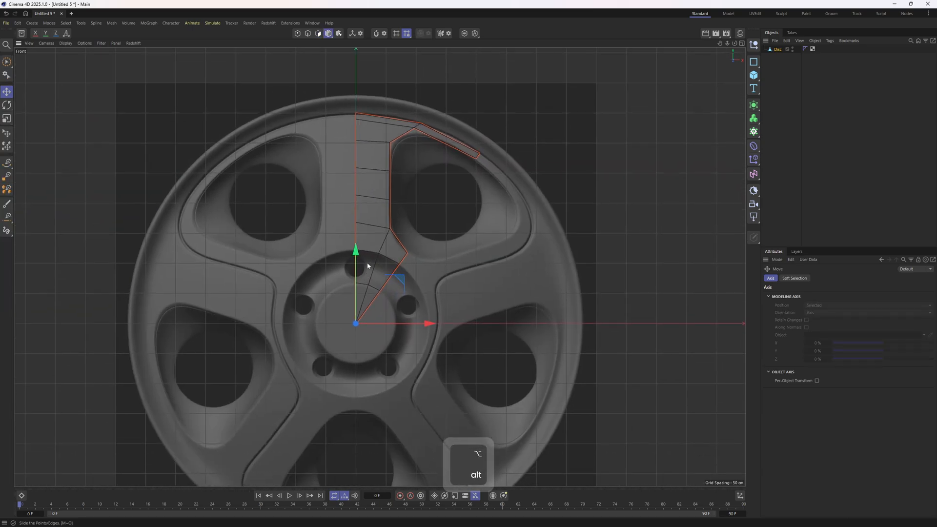
scroll(388, 245, up, 3)
key(3)
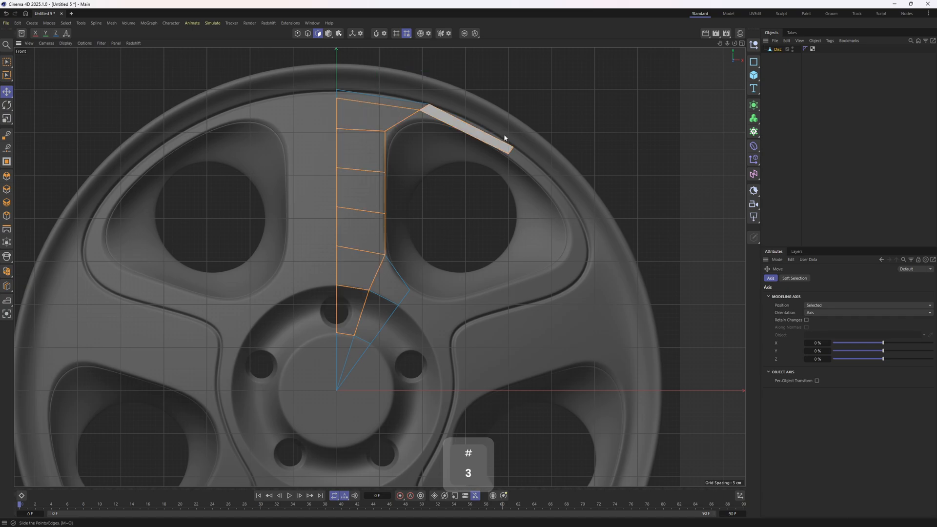
key(4)
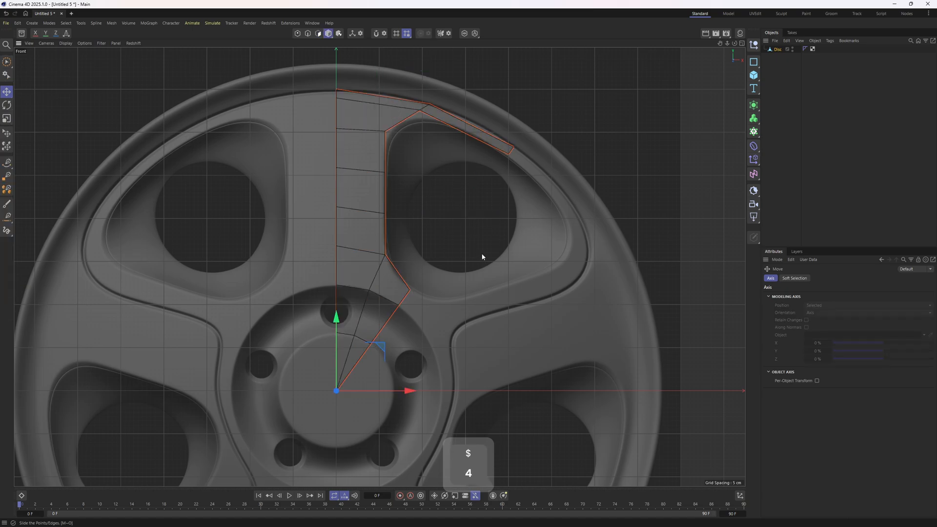
click(753, 105)
alt+click(843, 185)
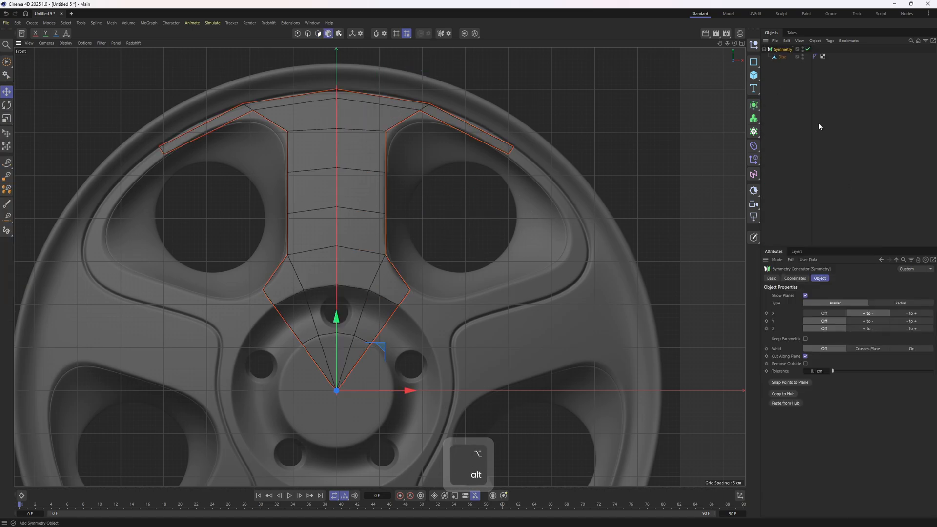
- Set the symmetry type to Radial around the Z axis with a slice count of 2 and Mirror enabled
click(889, 302)
scroll(528, 253, down, 1)
mouse_move(516, 281)
alt+middle_down()
mouse_move(527, 253)
mouse_move(513, 273)
alt+middle_up()
click(805, 337)
click(804, 337)
click(805, 337)
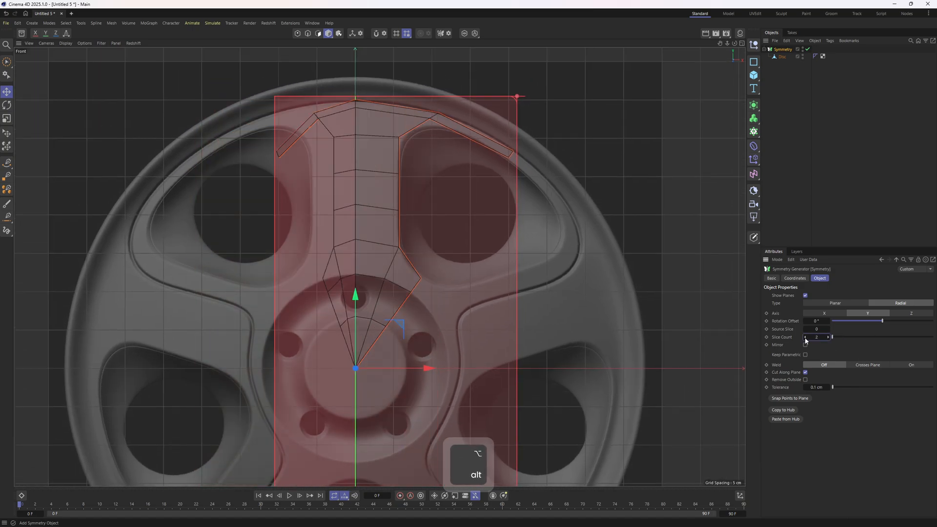
click(805, 337)
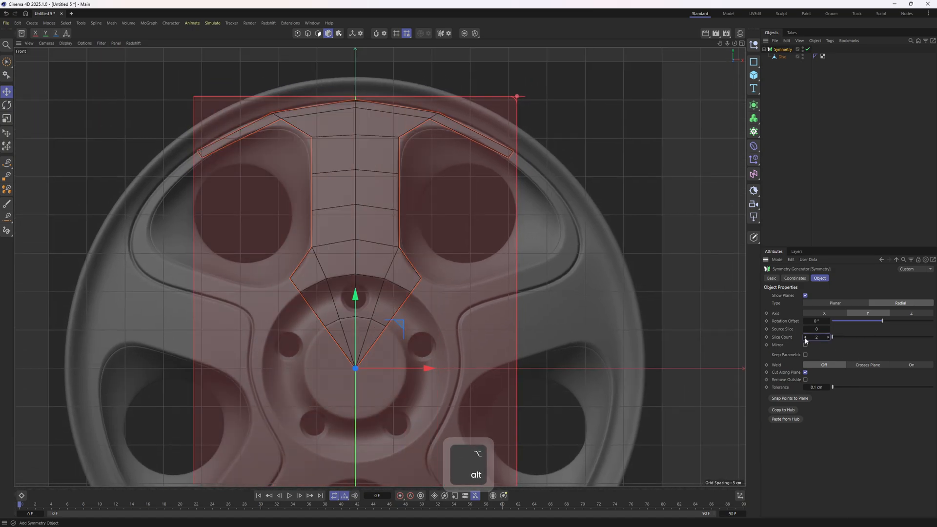
click(909, 313)
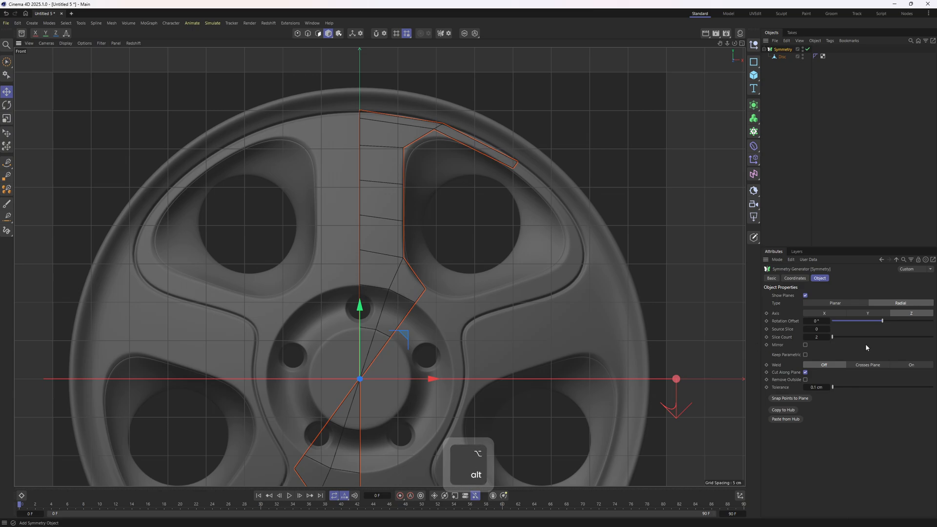
click(805, 345)
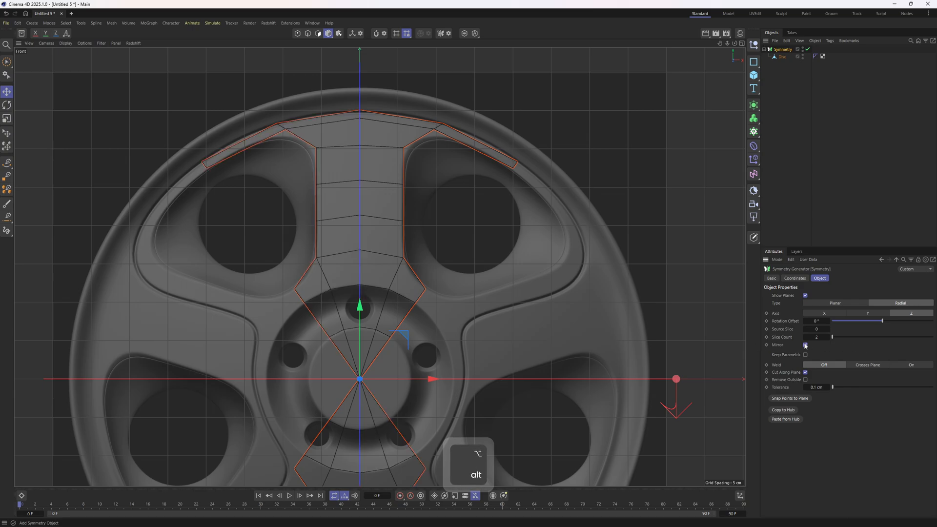
- Set the symmetry's rotation offset to 36° and its Weld option to On
alt+middle_drag(391, 196, 374, 211)
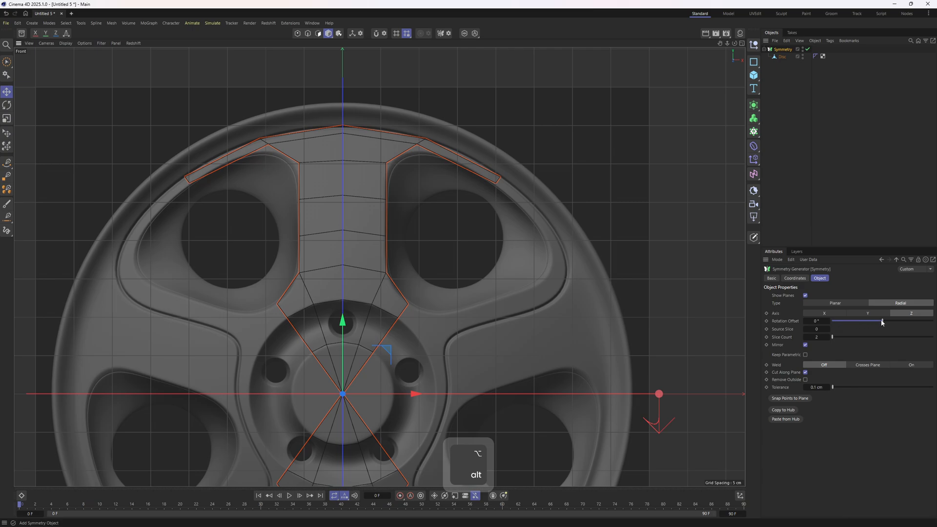
drag(881, 322, 887, 322)
click(828, 321)
click(829, 320)
click(828, 321)
click(828, 320)
click(828, 320)
click(828, 320)
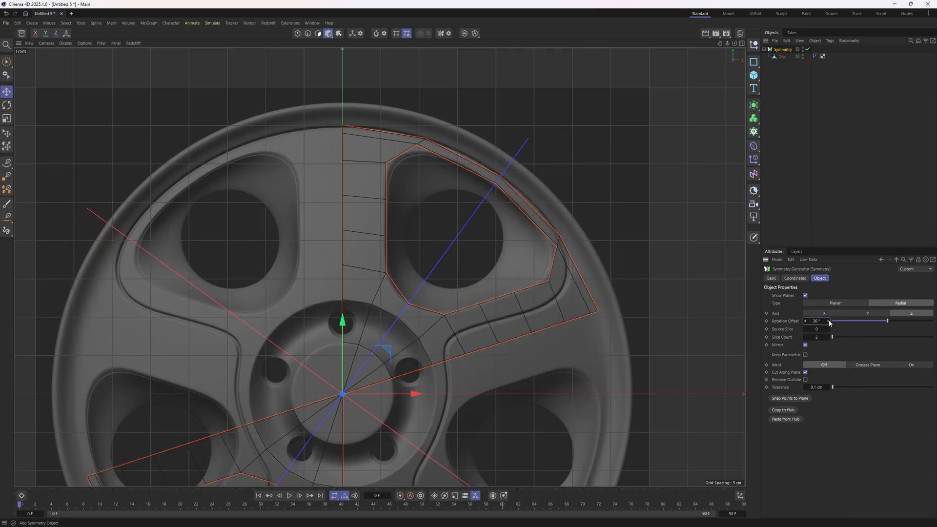
alt+middle_drag(464, 268, 502, 181)
scroll(508, 184, down, 3)
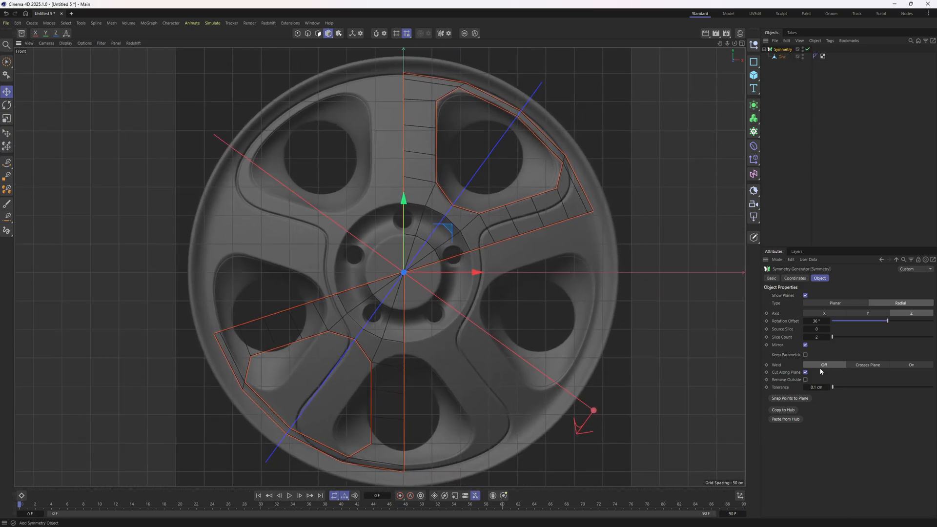
click(909, 367)
- Make the symmetry editable, take the disc out of the resulting null and delete the null
key(c)
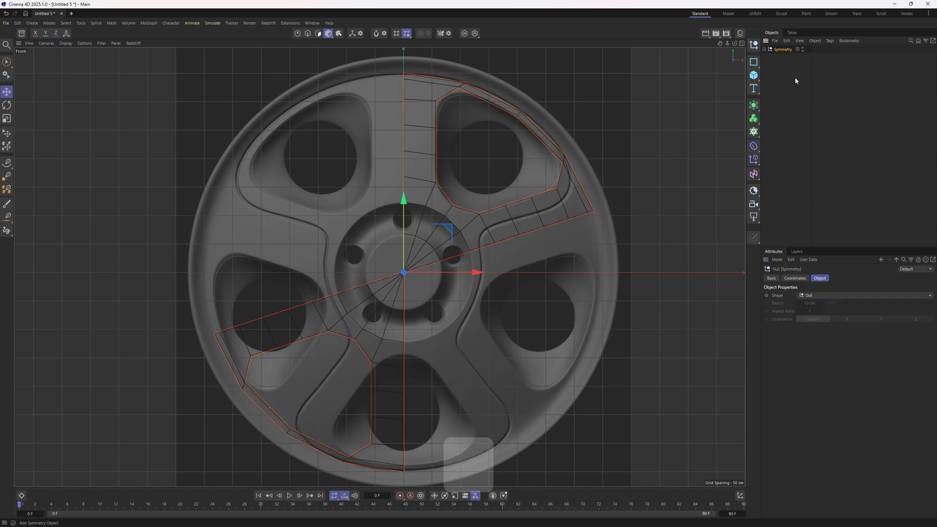
drag(781, 57, 785, 71)
click(780, 51)
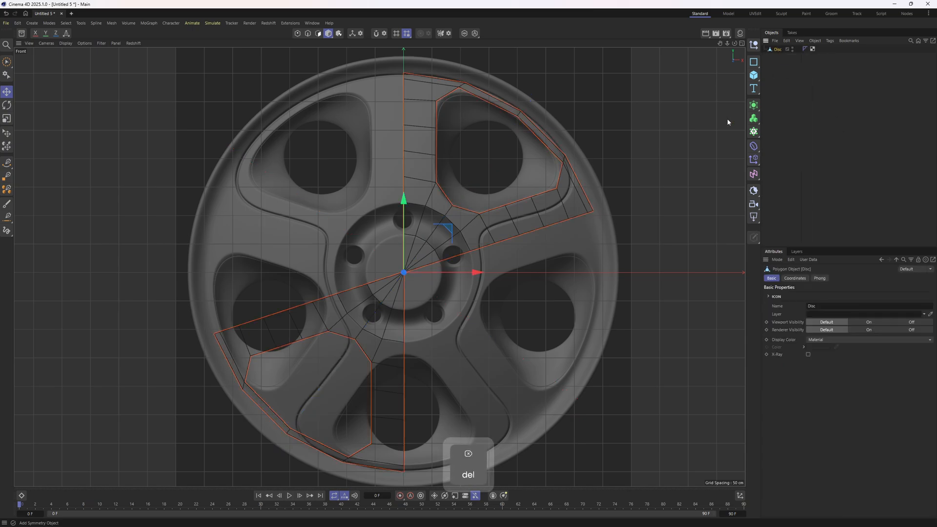
- Delete all points of the mirrored copy on the opposite side of the hub, keeping only the original spoke-and-window wedge
key(3)
drag(332, 312, 233, 355)
key(1)
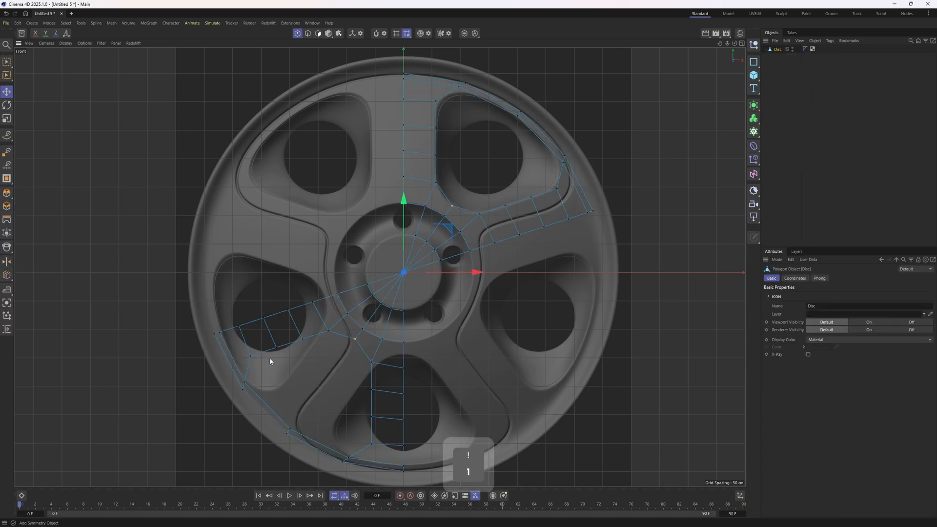
key(0)
drag(174, 303, 342, 442)
alt+middle_drag(355, 406, 344, 378)
shift+drag(224, 378, 411, 451)
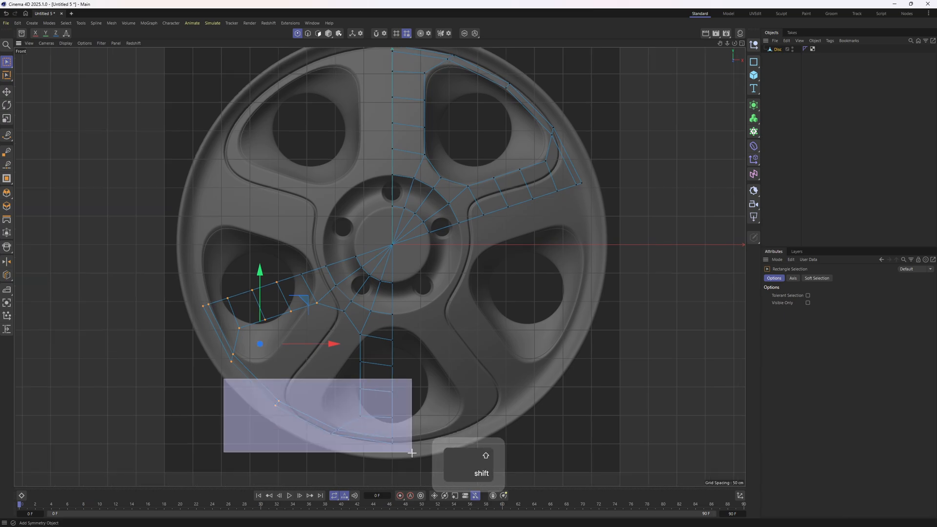
shift+drag(286, 253, 372, 347)
shift+drag(349, 270, 439, 376)
key(Delete)
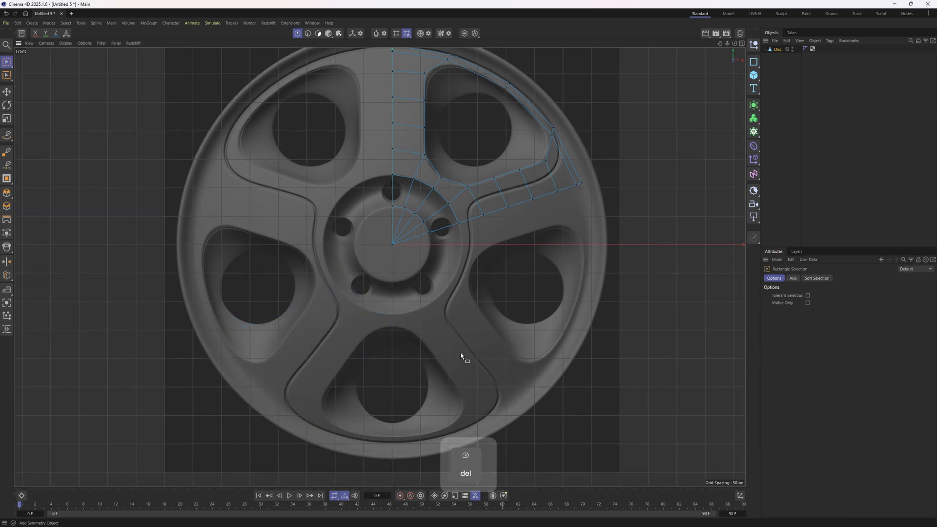
- Place the remaining wedge under a new Symmetry generator
alt+middle_drag(477, 145, 460, 236)
scroll(460, 236, up, 3)
key(3)
middle_click(371, 211)
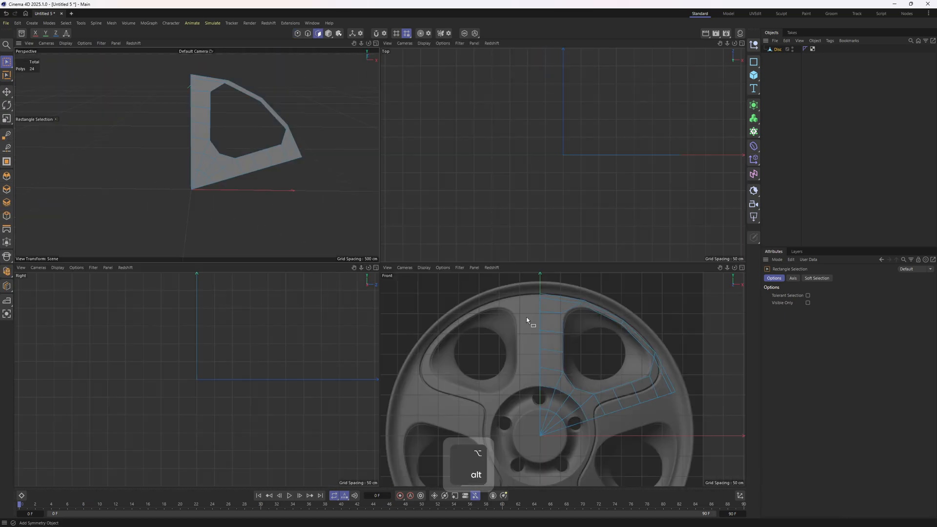
middle_click(527, 322)
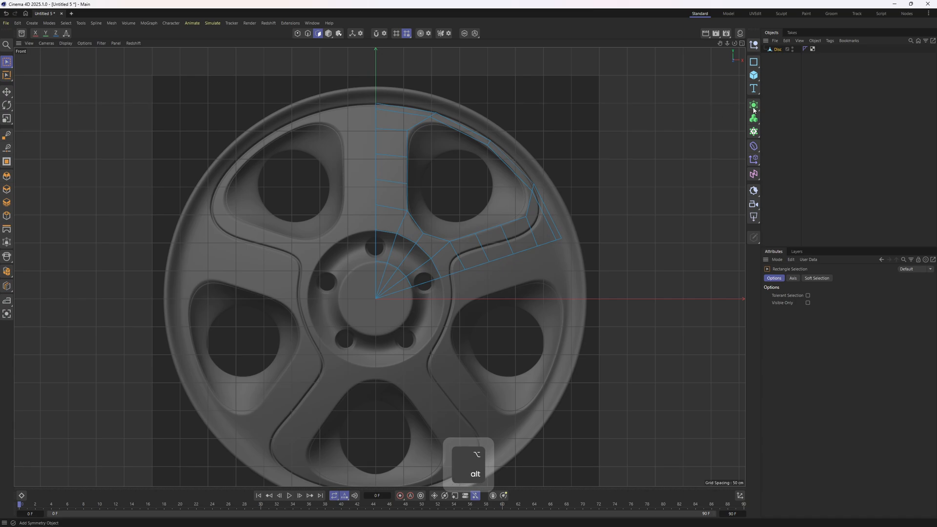
click(753, 108)
click(848, 184)
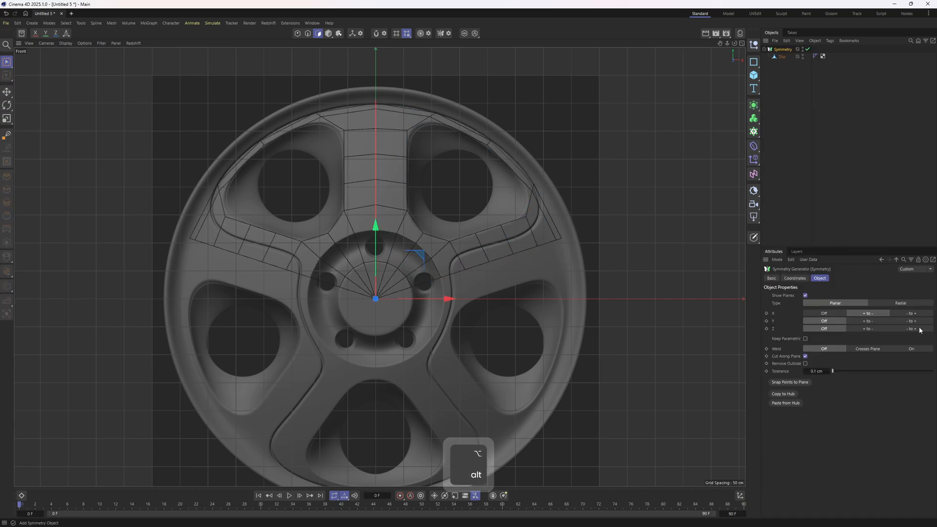
- Set the symmetry to Radial around the Z axis with slice count 5 and Weld On, and display it shaded with lines
click(908, 303)
click(912, 313)
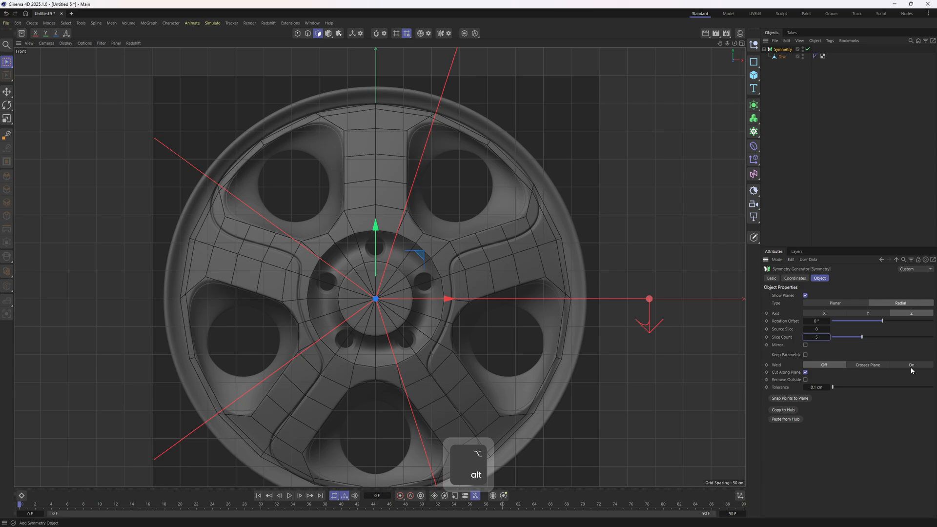
click(894, 366)
mouse_move(482, 192)
alt+mouse_down()
mouse_move(278, 138)
mouse_move(393, 239)
mouse_move(441, 250)
alt+mouse_up()
key(n)
key(b)
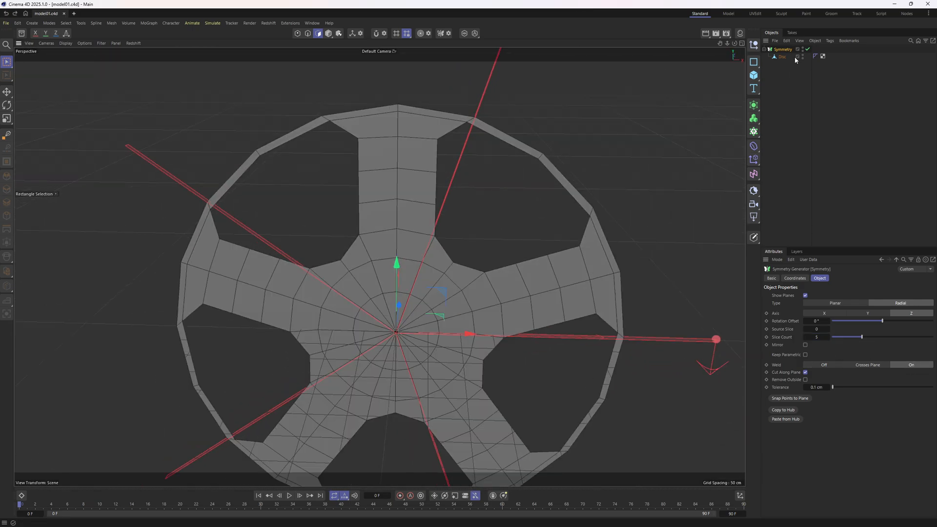
- Examine the wheel reference image from the front with the symmetry object hidden
middle_click(596, 178)
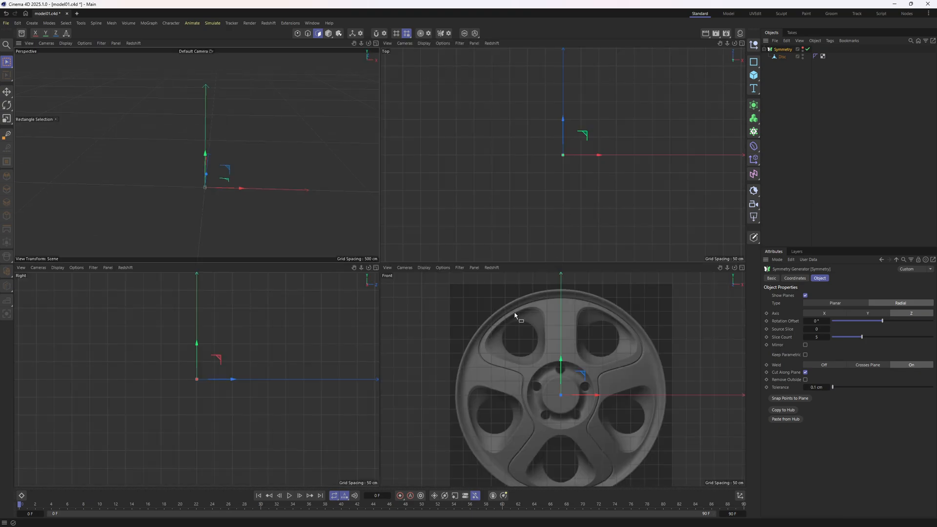
middle_click(514, 313)
alt+middle_drag(507, 294, 538, 204)
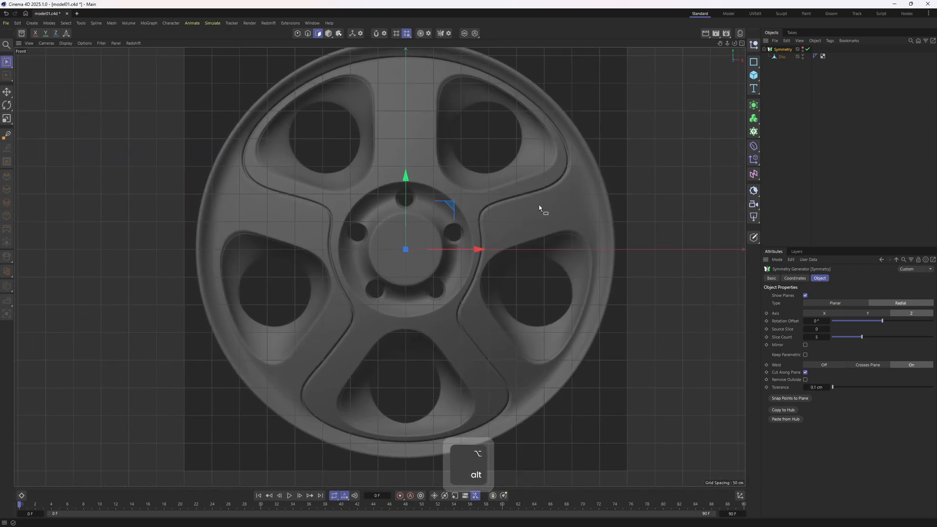
middle_click(472, 175)
middle_click(310, 185)
alt+drag(392, 216, 368, 209)
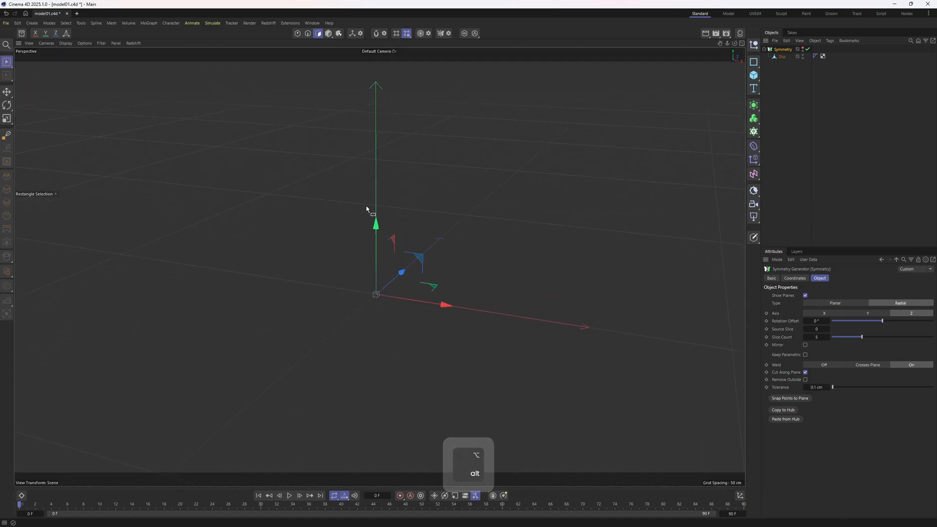
middle_click(368, 209)
middle_click(538, 262)
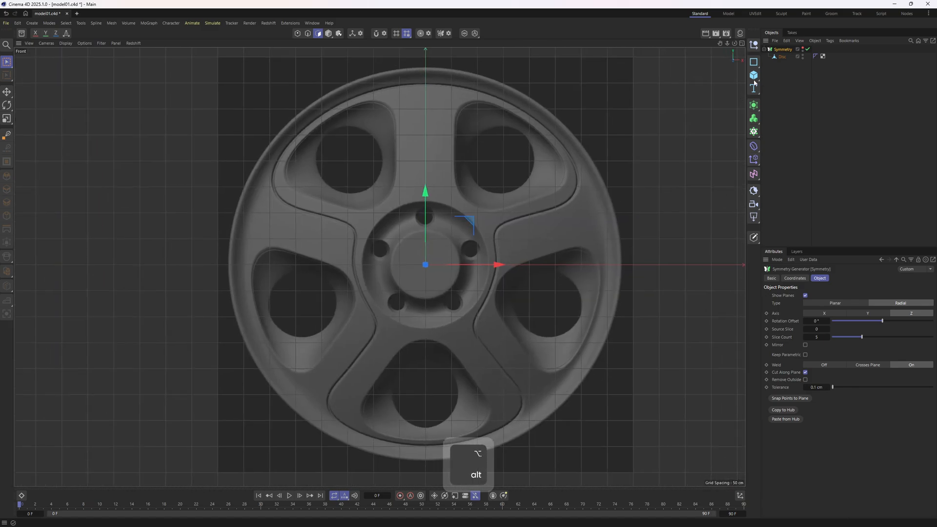
- Add a disc with +Z orientation and enlarge its outer radius to about 363 cm, close to the rim's edge on the reference
click(753, 75)
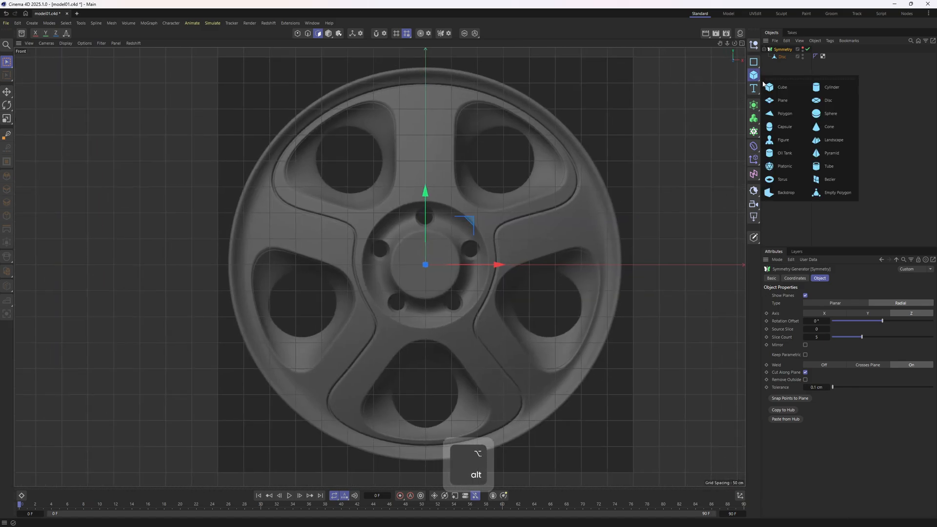
click(833, 104)
click(900, 328)
key(4)
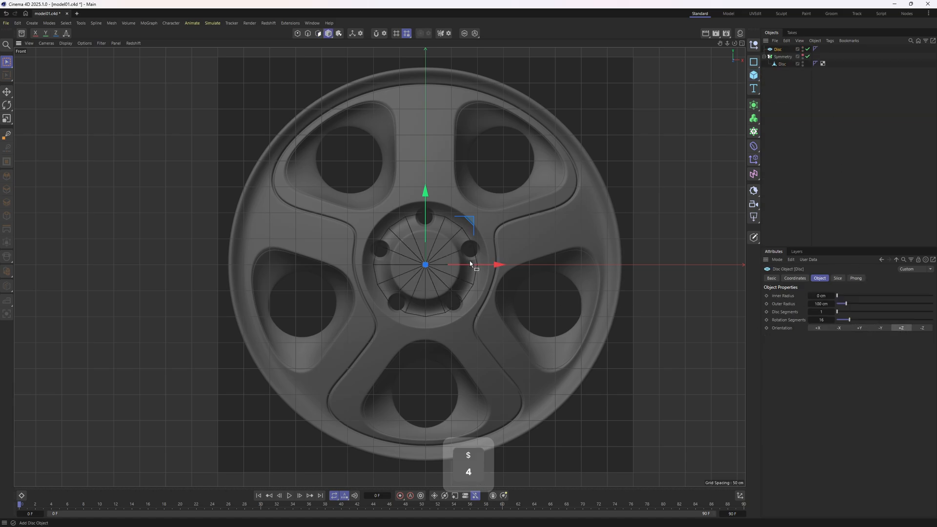
key(e)
drag(475, 265, 614, 263)
click(776, 51)
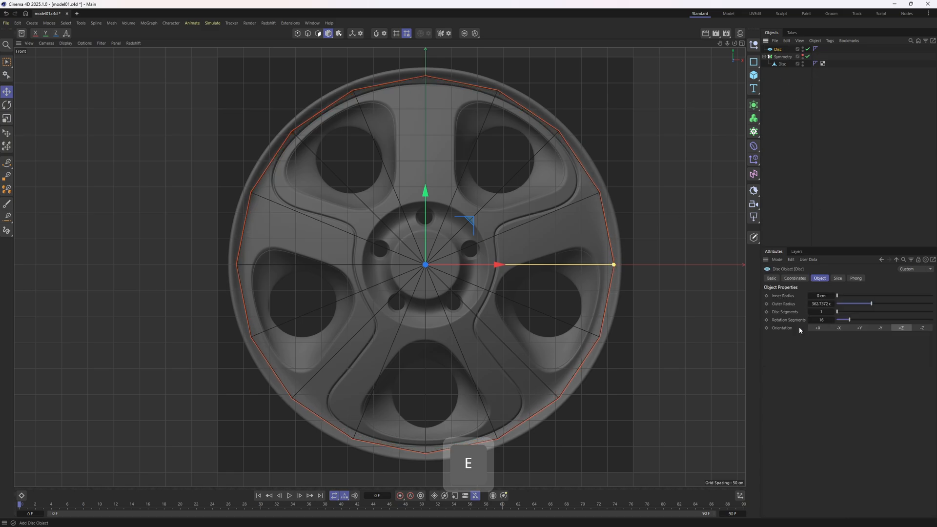
- Set the new disc to 100 rotation segments and 50 disc segments
click(821, 320)
text(100)
key(shift+Tab)
key(BackSpace)
text(50)
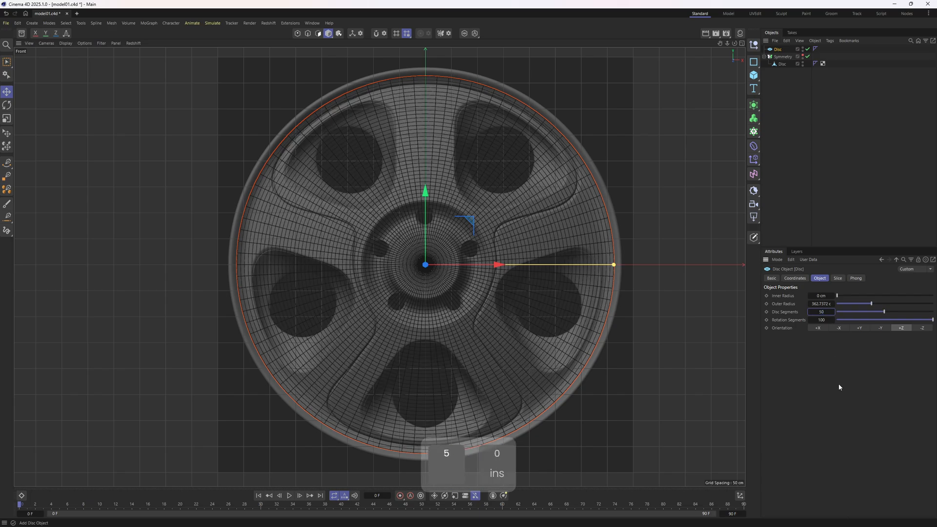
- Add a Spherify deformer under the new disc with a strength of 50% and a radius of about 513 cm
middle_click(523, 270)
middle_click(301, 163)
alt+drag(405, 171, 421, 263)
key(n)
key(b)
scroll(433, 262, down, 3)
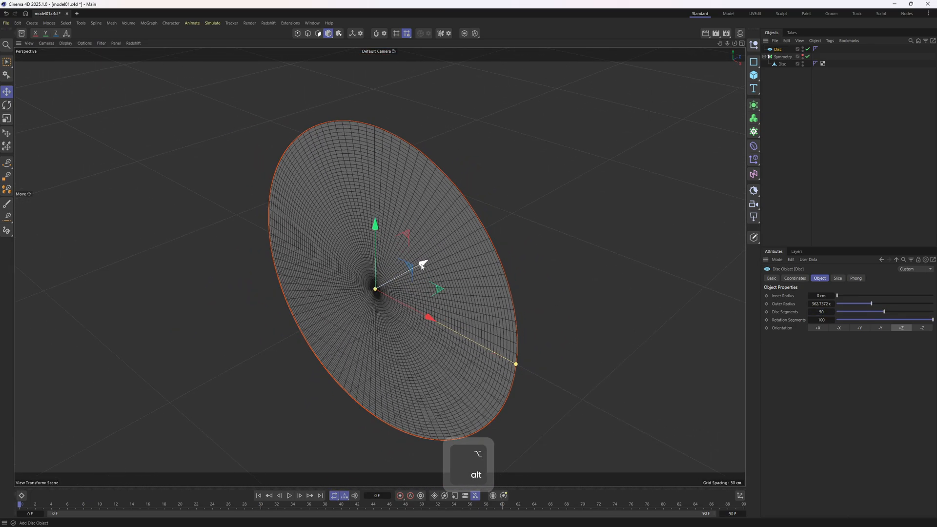
click(753, 146)
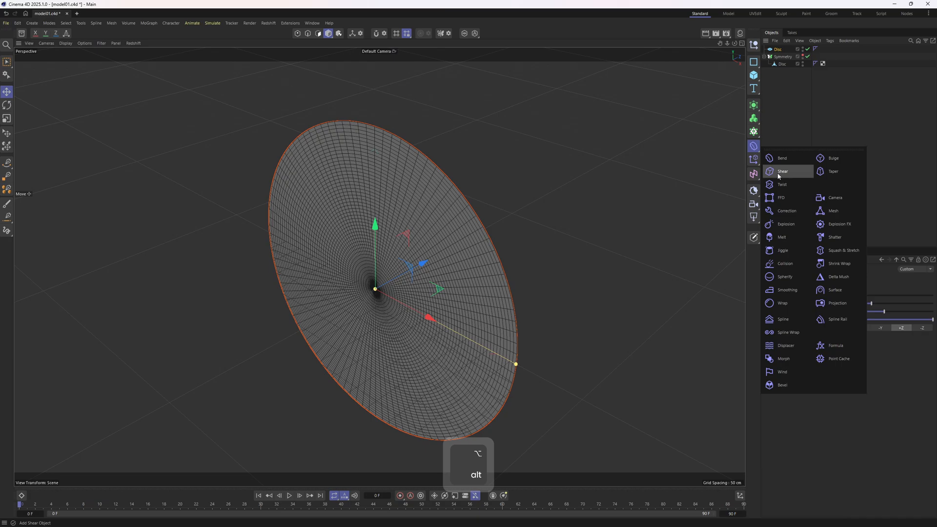
click(794, 281)
alt+drag(640, 282, 522, 256)
- Move the Spherify deformer about 30 cm farther behind the disc along the Z axis to adjust the dome
middle_click(522, 256)
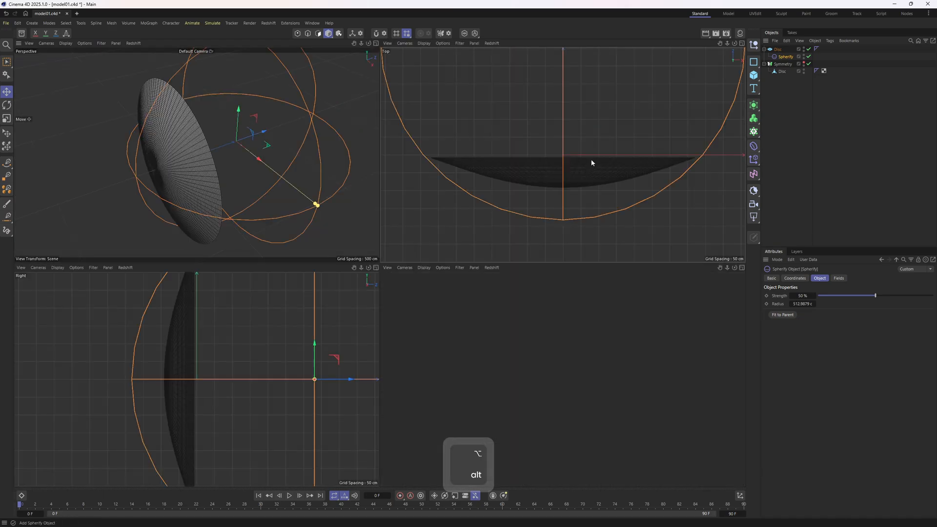
middle_click(591, 160)
alt+right_drag(591, 160, 523, 229)
alt+middle_drag(522, 228, 499, 270)
mouse_move(435, 134)
mouse_down()
mouse_move(435, 108)
mouse_move(435, 121)
mouse_up()
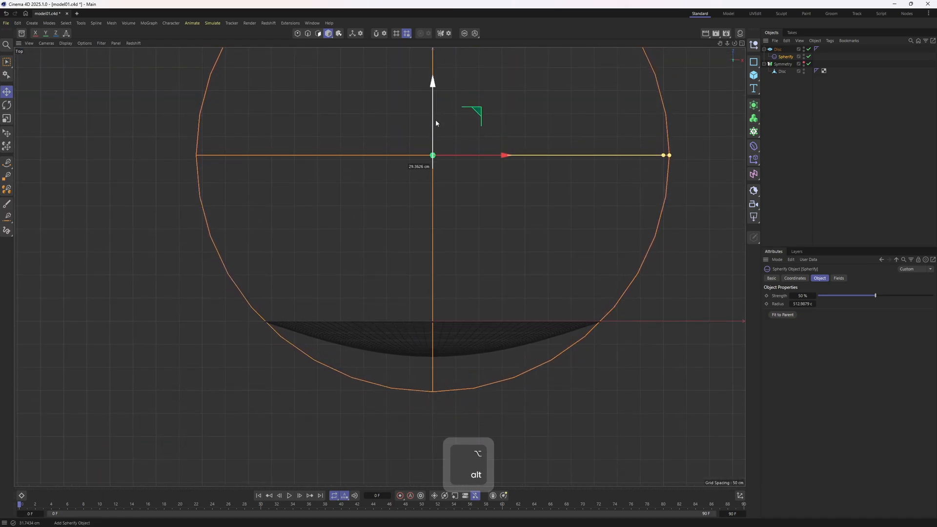
middle_click(435, 121)
middle_click(273, 154)
alt+drag(273, 155, 526, 145)
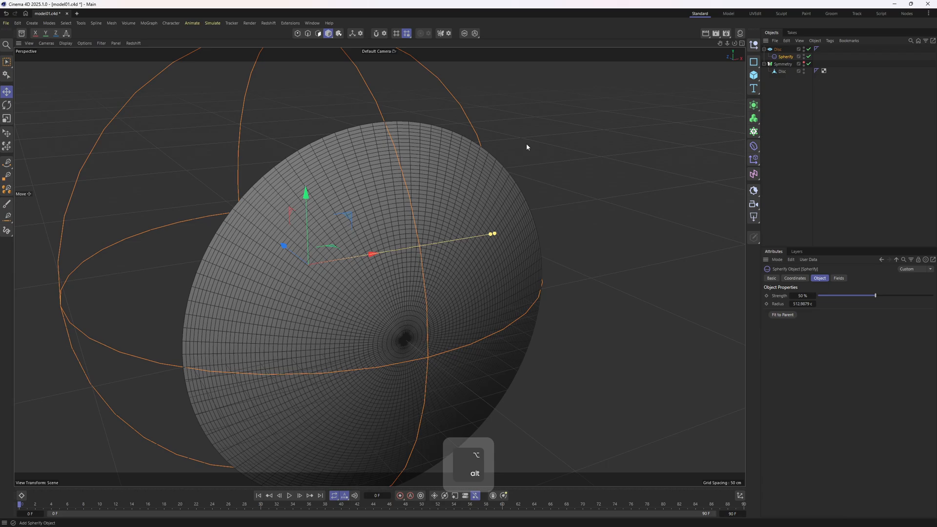
- Merge the disc and its Spherify deformer with Connect Objects + Delete and rename the result as pro
right_click(786, 49)
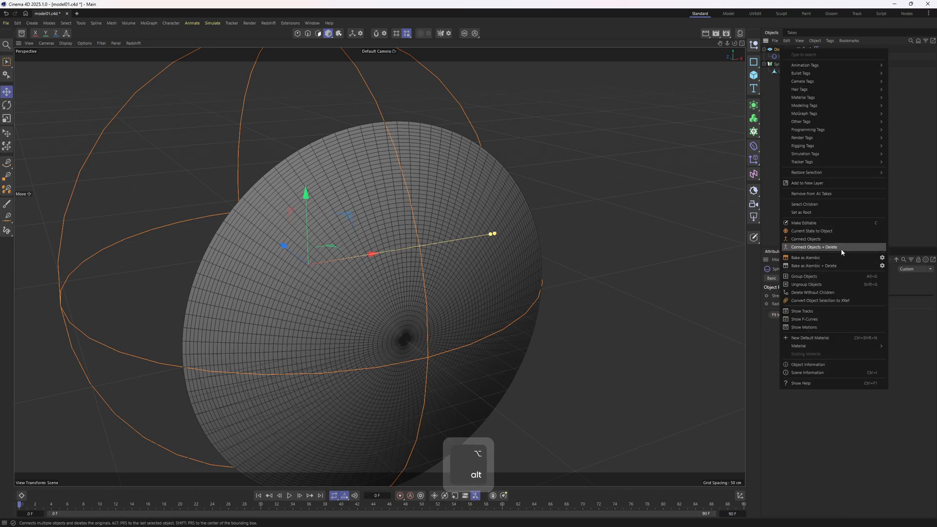
click(813, 247)
double_click(778, 50)
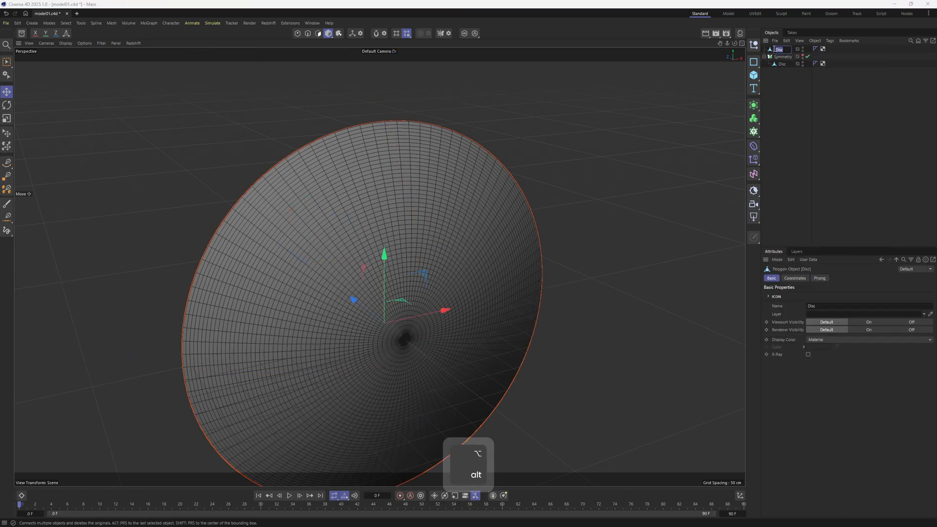
text(pro)
click(775, 91)
- Hide the pro object and show the Symmetry object again with its disc selected
double_click(802, 47)
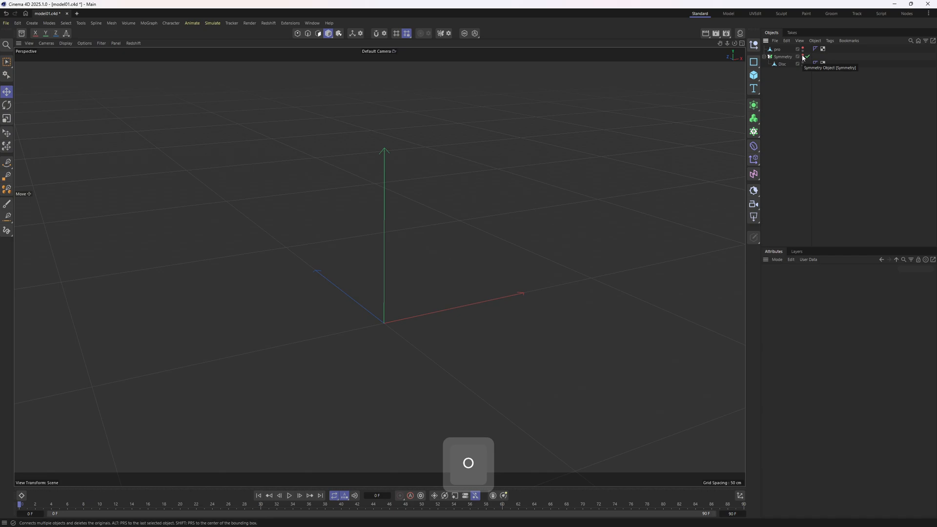
click(803, 56)
click(780, 64)
- Examine the two narrow outer-rim polygons bordering the wheel window
alt+drag(529, 200, 447, 192)
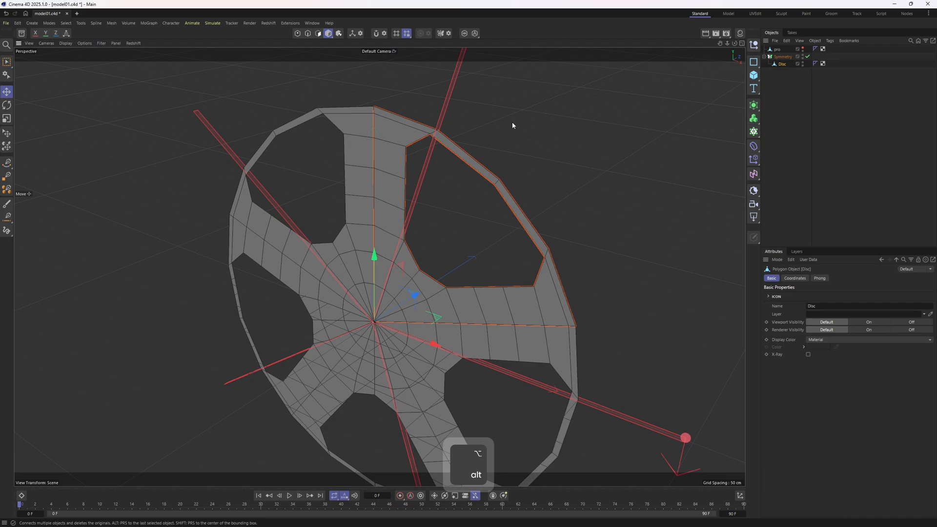
alt+scroll(475, 159, up, 3)
key(3)
key(e)
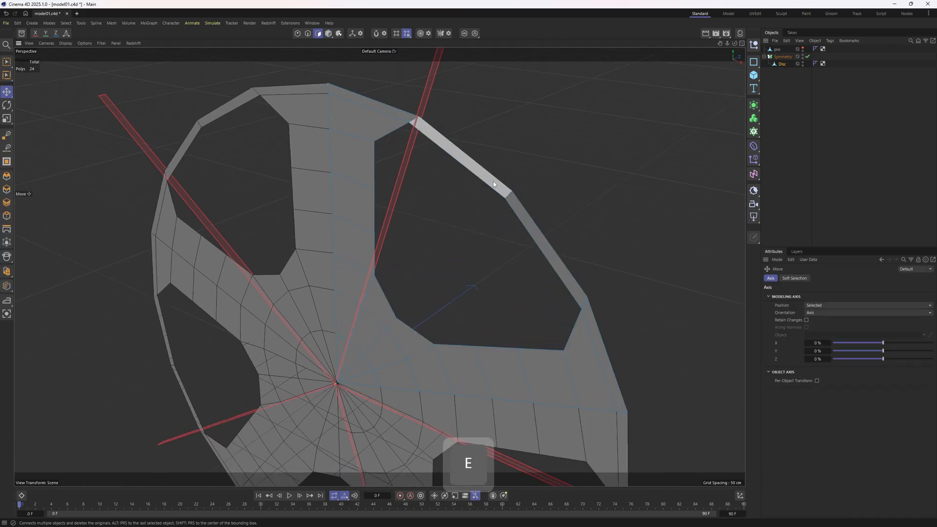
click(492, 181)
shift+click(537, 246)
alt+middle_drag(528, 276, 536, 225)
alt+drag(537, 228, 507, 219)
middle_click(507, 220)
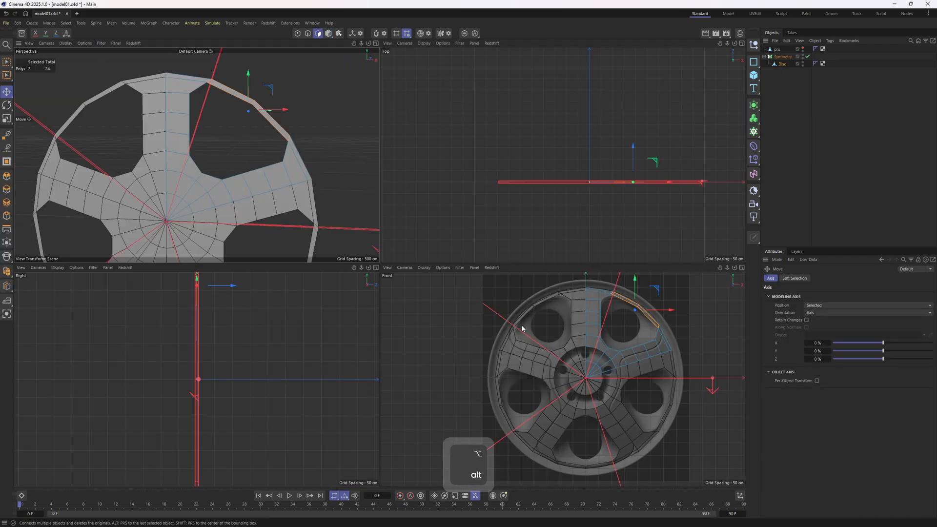
- Compare the hub ring polygons with the bolt holes on the front reference image
middle_click(521, 324)
alt+middle_drag(531, 343, 571, 406)
scroll(506, 290, up, 4)
click(464, 286)
scroll(465, 290, up, 3)
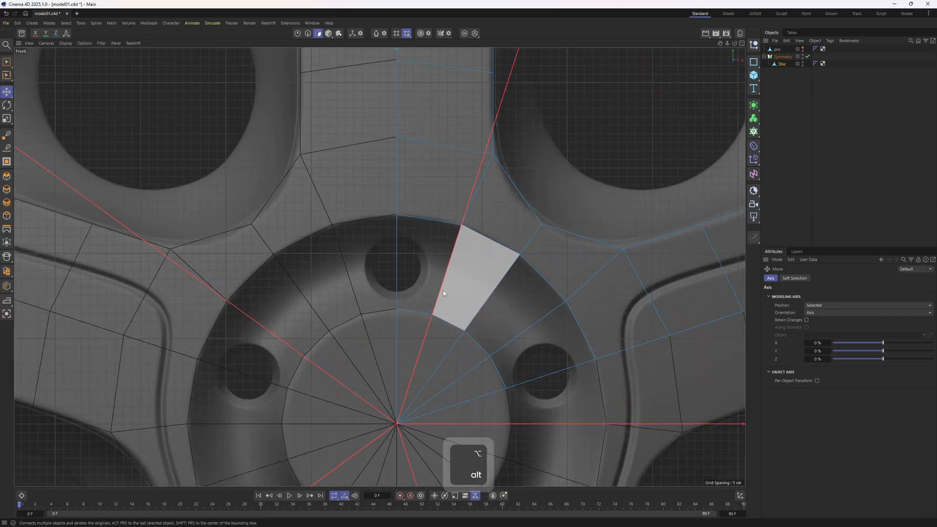
click(425, 274)
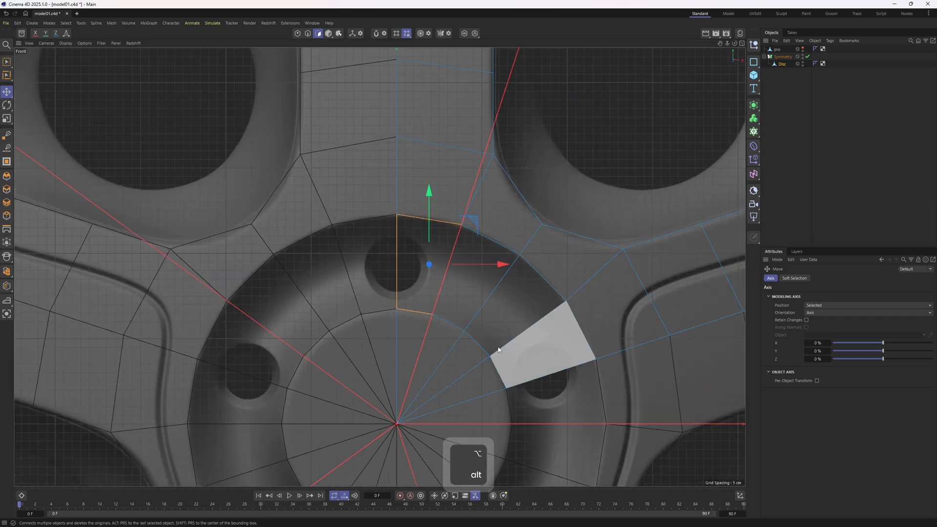
key(F1)
alt+drag(375, 261, 412, 266)
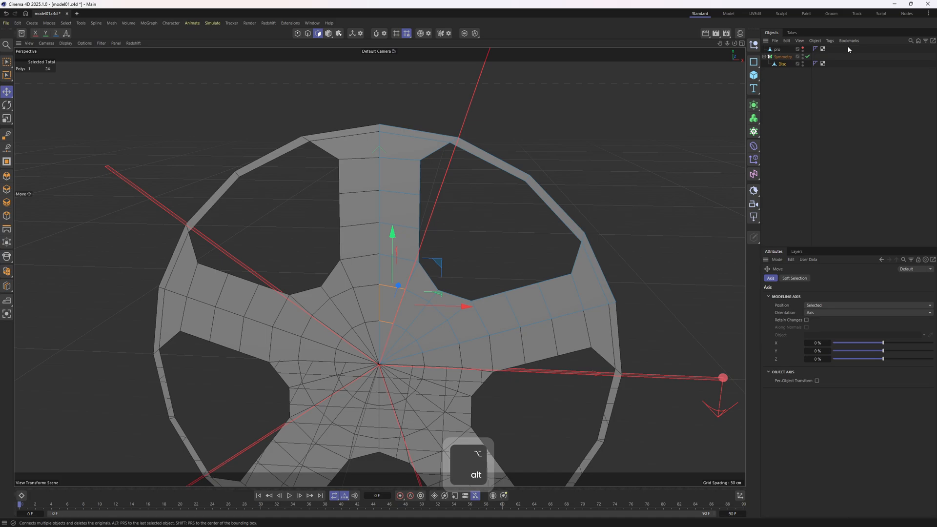
- Nest the symmetry under a Subdivision Surface and insert a Connect generator with Weld between the two
click(783, 57)
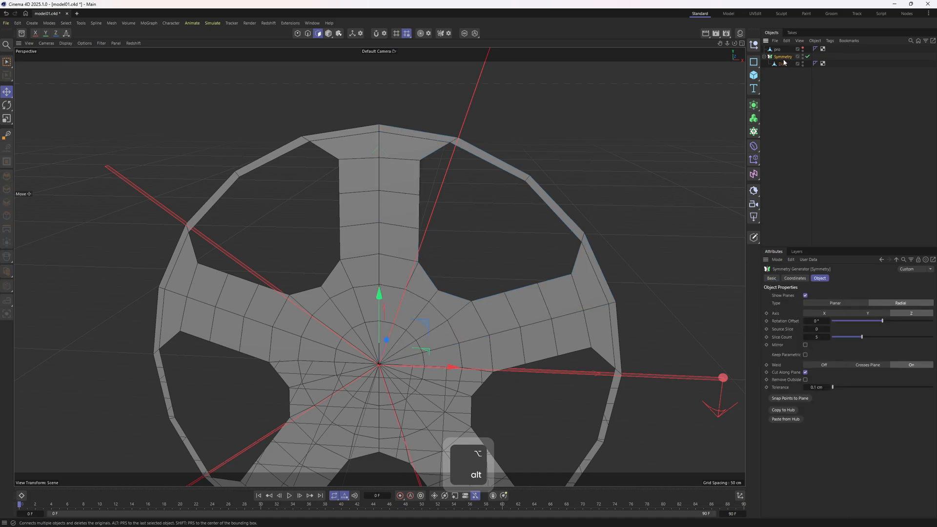
alt+click(755, 106)
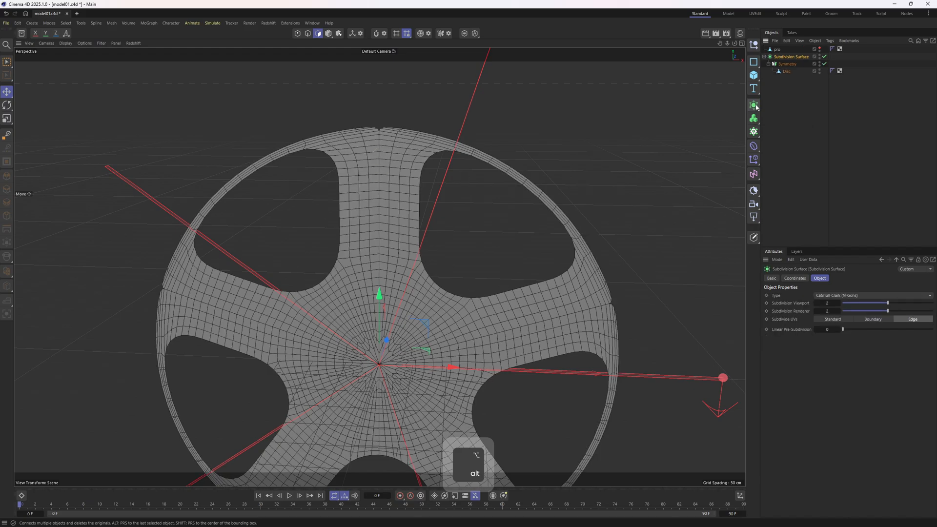
alt+right_drag(522, 188, 590, 316)
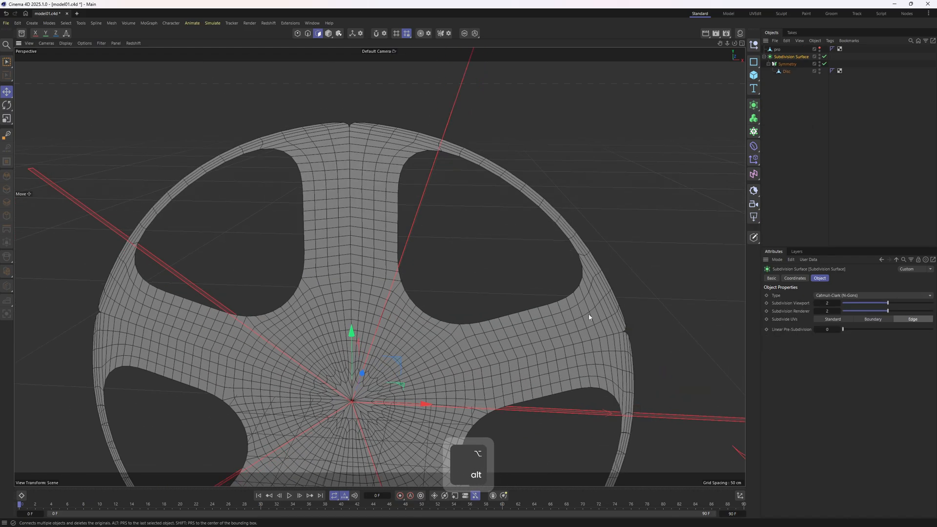
alt+middle_drag(590, 317, 603, 295)
click(786, 64)
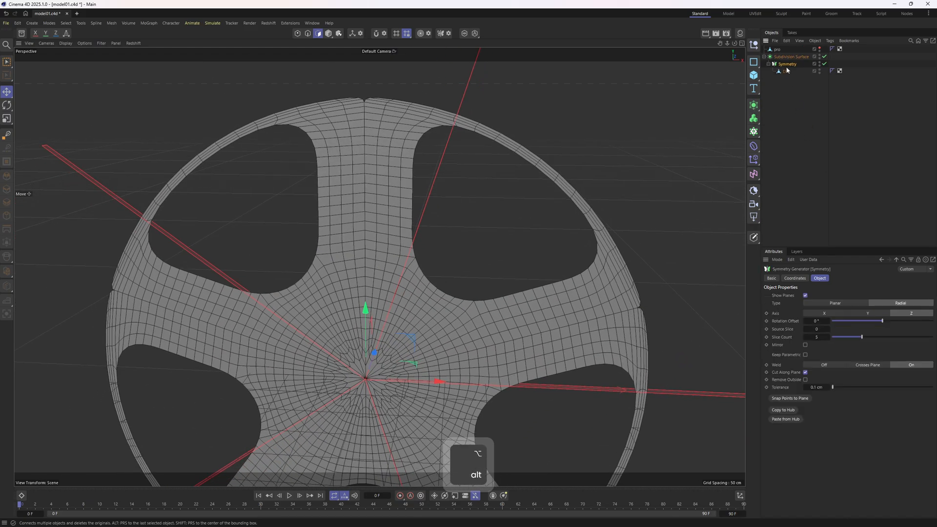
alt+drag(756, 108, 790, 170)
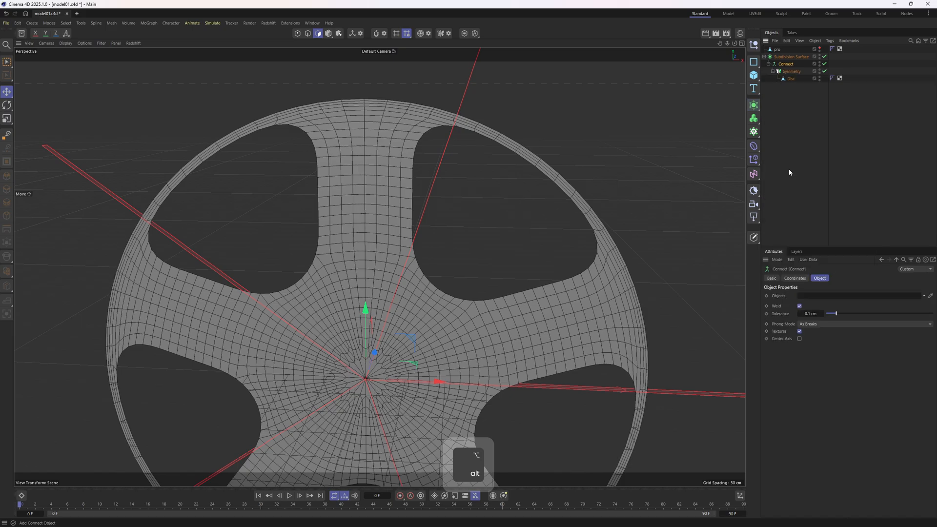
- Select the disc under the symmetry and switch to edge editing with the Move tool
alt+right_drag(599, 111, 540, 147)
alt+drag(539, 145, 531, 220)
click(790, 79)
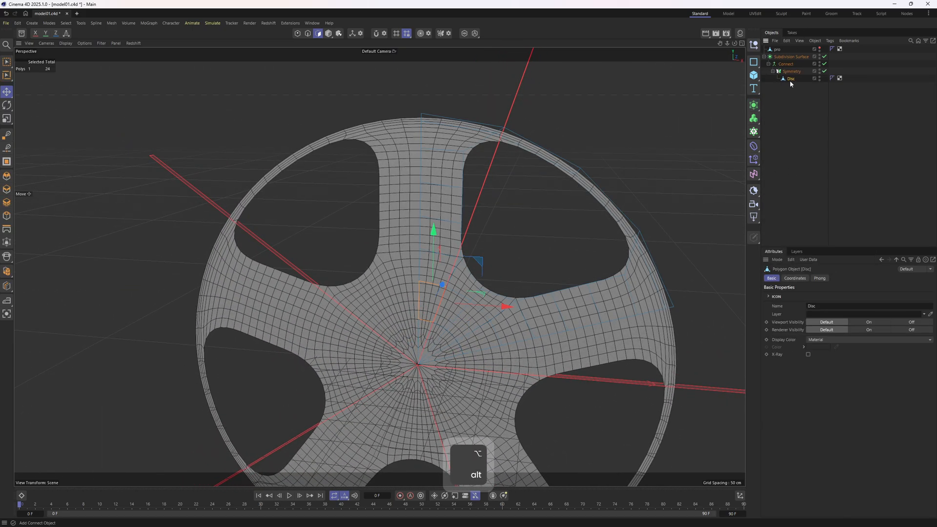
key(q)
key(q)
key(2)
key(e)
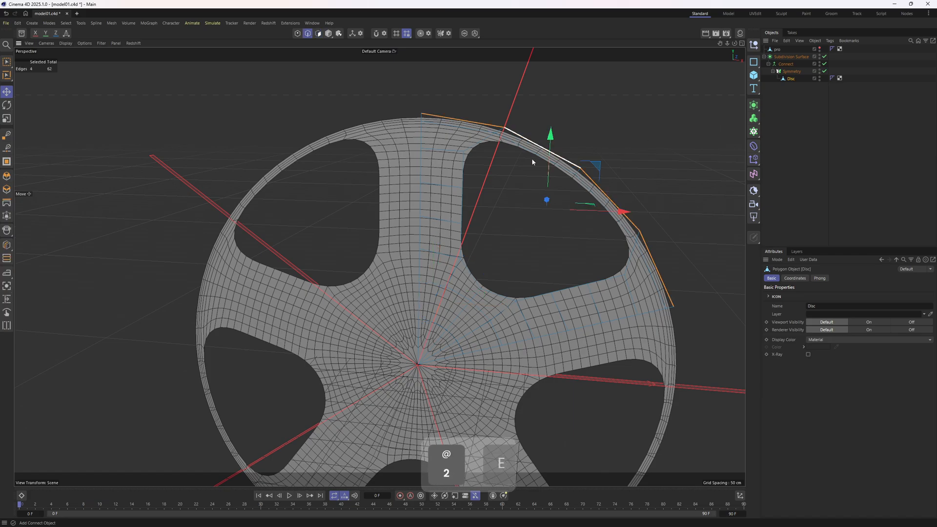
- With the subdivision temporarily turned off, select the inner rim edge crossing the outer end of the vertical spoke
scroll(490, 177, up, 1)
scroll(546, 233, up, 4)
key(q)
key(q)
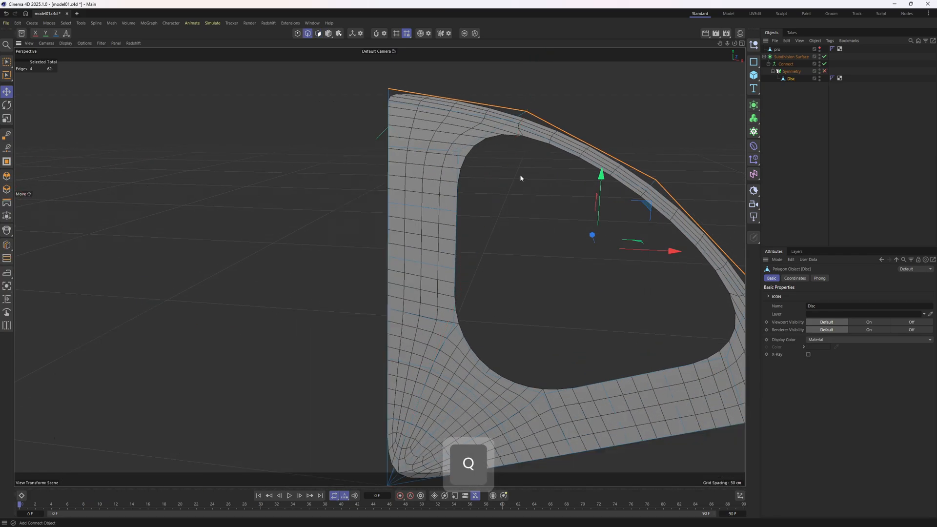
click(824, 57)
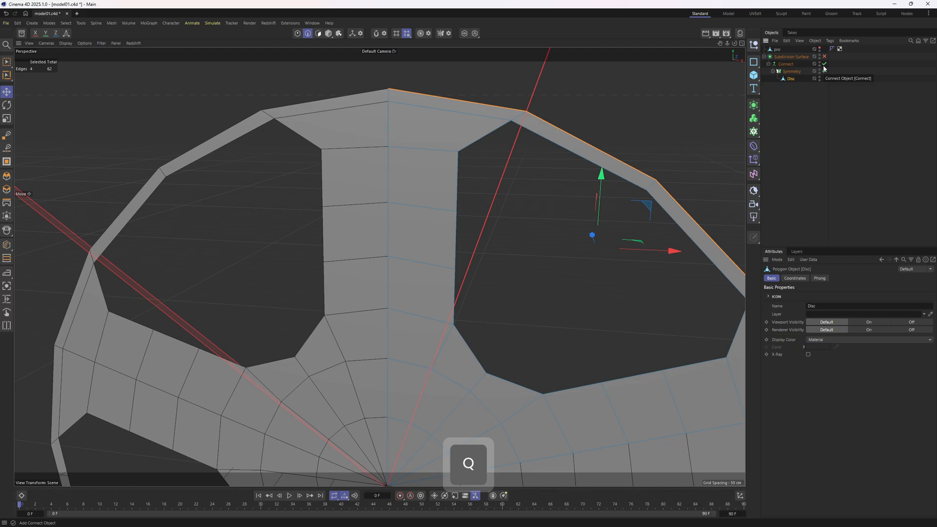
click(824, 64)
key(2)
key(e)
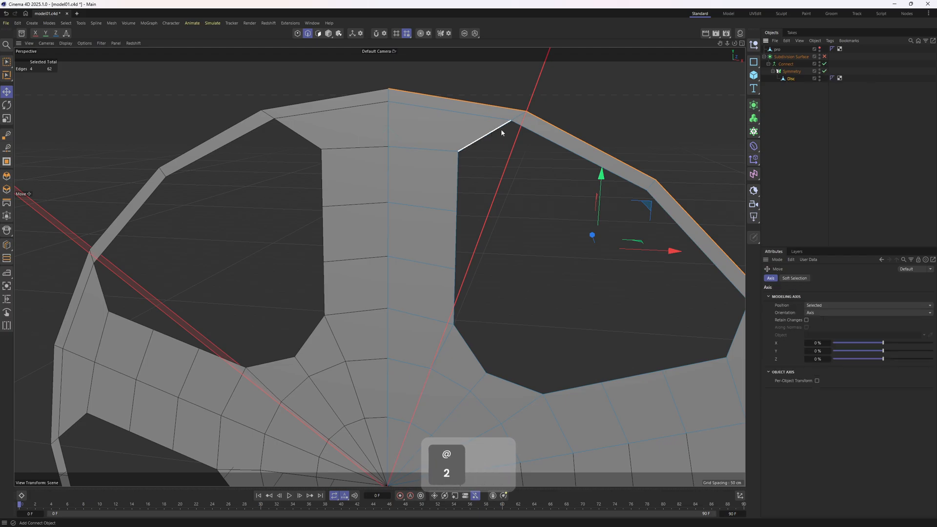
click(478, 118)
alt+middle_drag(561, 199, 512, 207)
alt+right_drag(512, 207, 492, 211)
alt+middle_drag(492, 214, 490, 235)
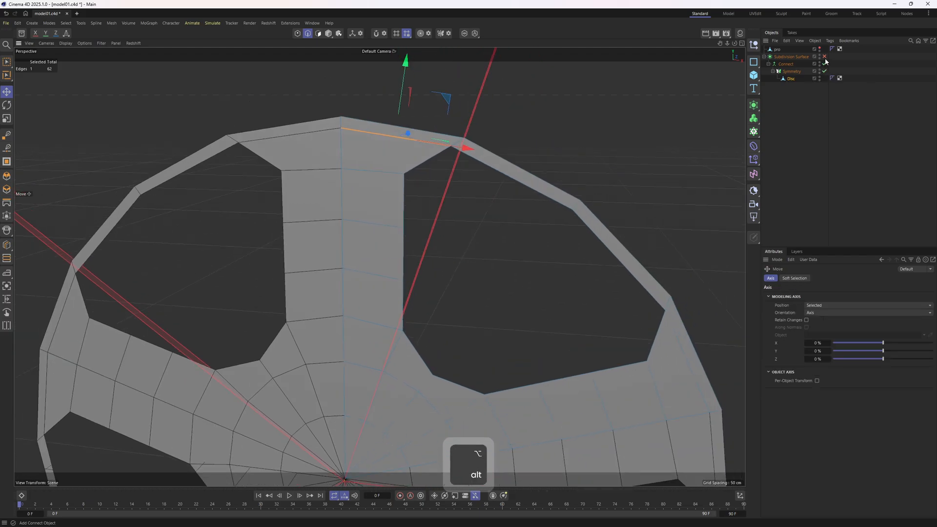
click(824, 57)
alt+middle_drag(407, 131, 409, 148)
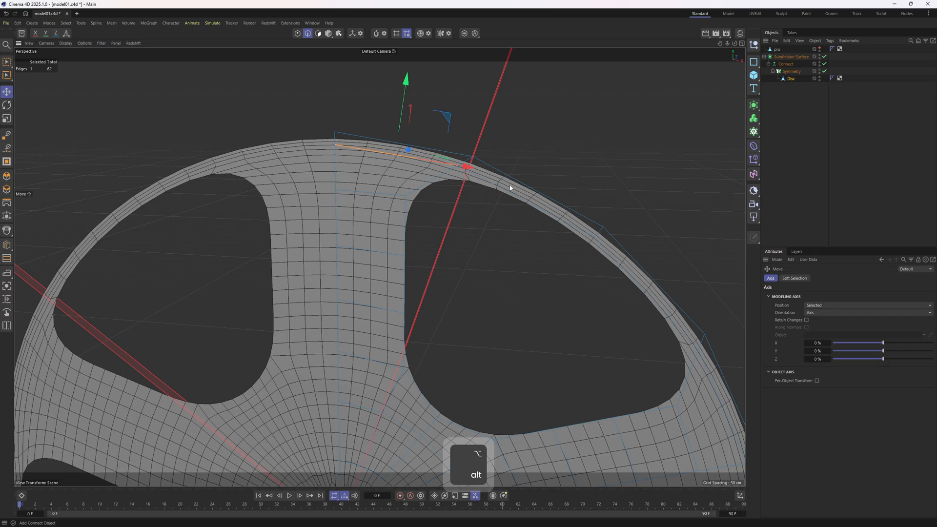
- Try to dissolve the selected rim edge at the end of the vertical spoke
right_click(580, 175)
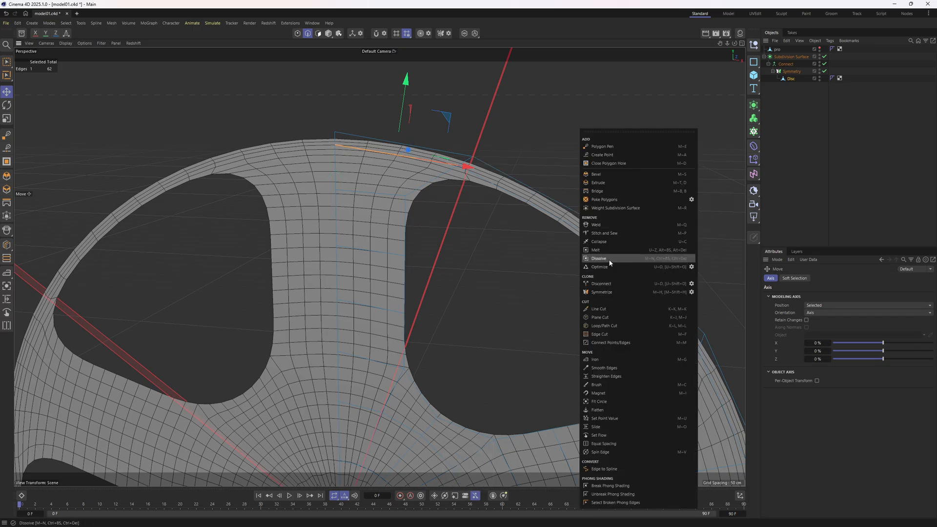
click(609, 263)
alt+right_drag(421, 138, 371, 263)
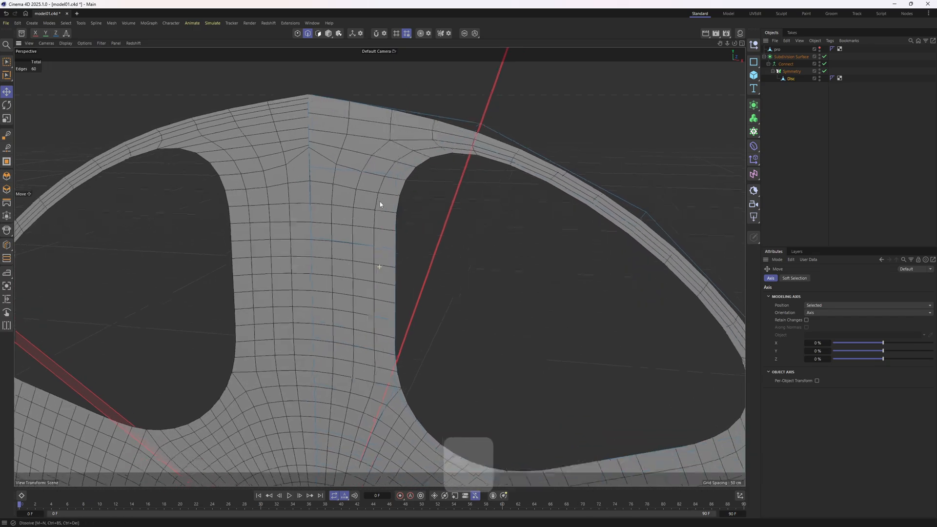
key(ctrl+z)
- Try to dissolve the vertical spoke's rim edge together with a crosswise edge on the neighbouring spoke, beside the window corner
alt+right_drag(460, 266, 435, 261)
alt+middle_drag(435, 262, 346, 216)
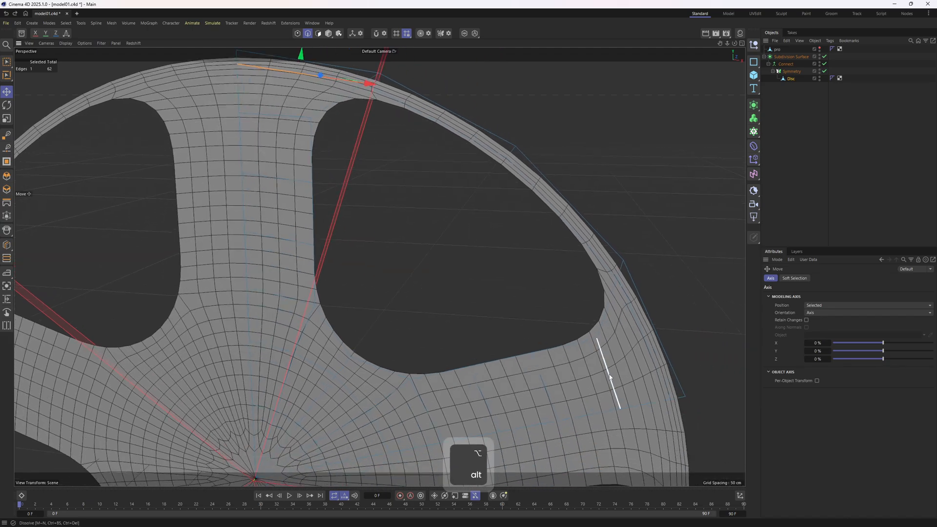
shift+click(617, 361)
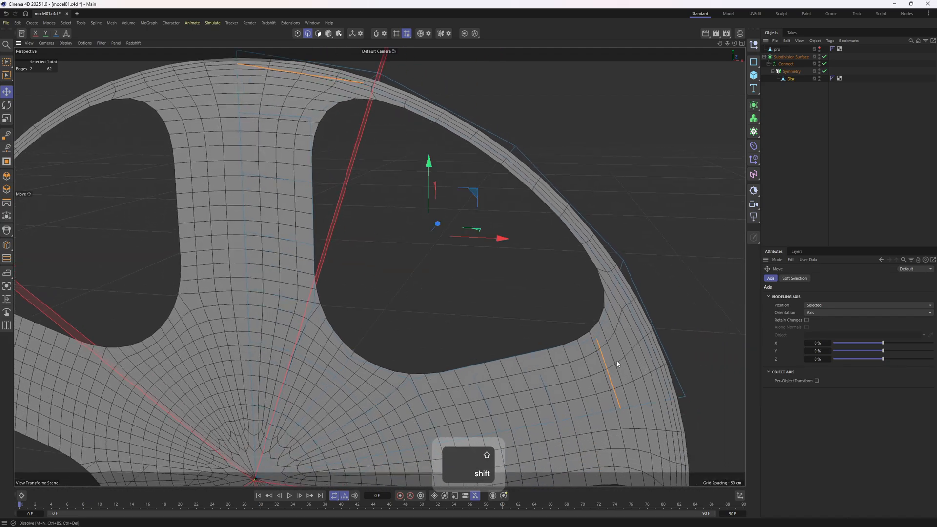
alt+middle_drag(506, 226, 530, 256)
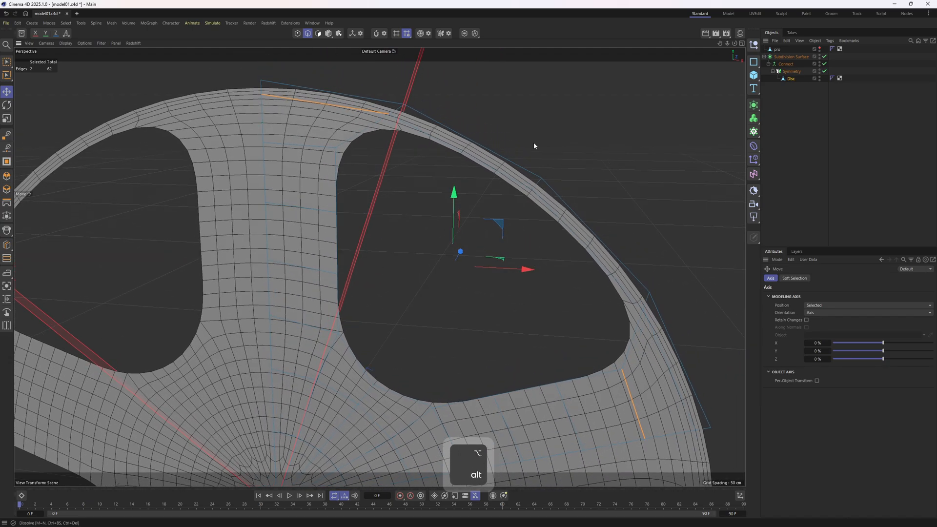
right_click(534, 142)
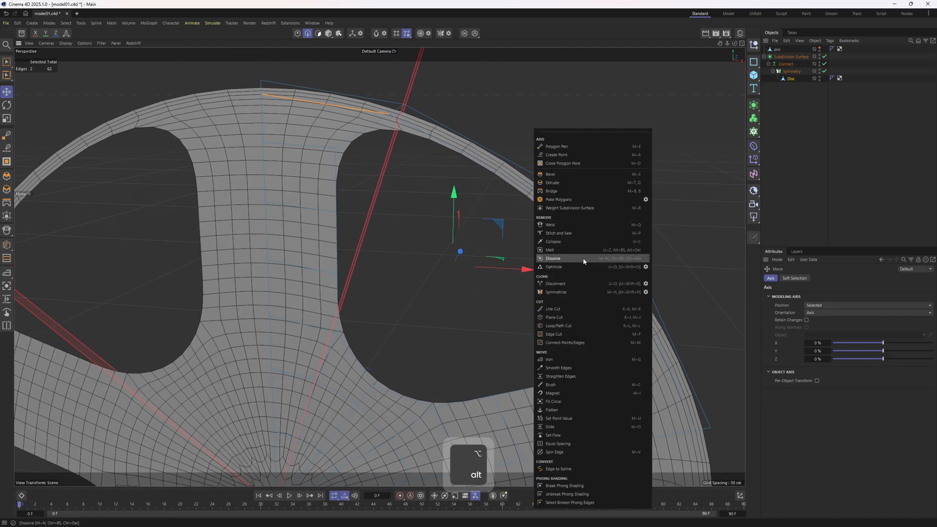
click(583, 258)
mouse_move(502, 170)
alt+middle_down()
mouse_move(498, 121)
mouse_move(502, 156)
alt+middle_up()
key(ctrl+z)
alt+middle_drag(609, 302, 608, 326)
ctrl+click(615, 347)
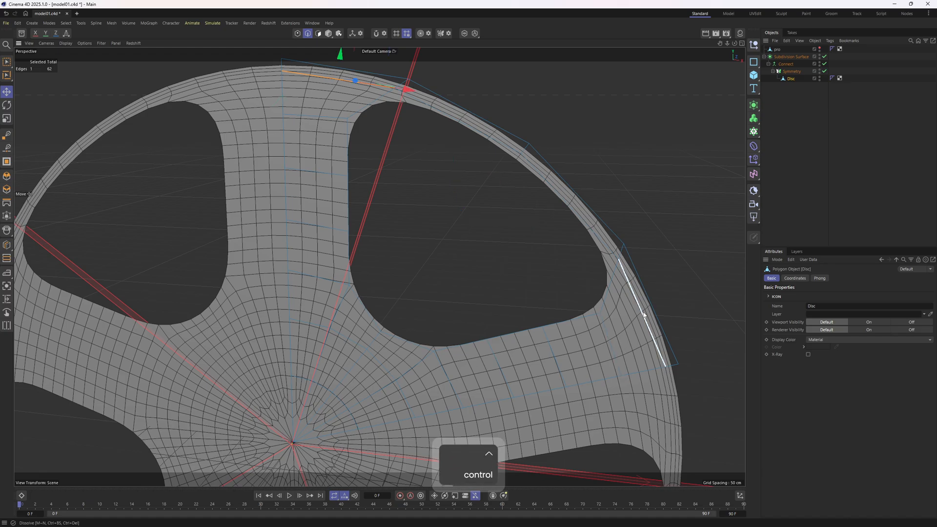
- Add the matching inner rim edge at the neighbouring spoke's outer end to the selection and dissolve both edges
shift+click(641, 310)
key(q)
key(q)
right_click(640, 147)
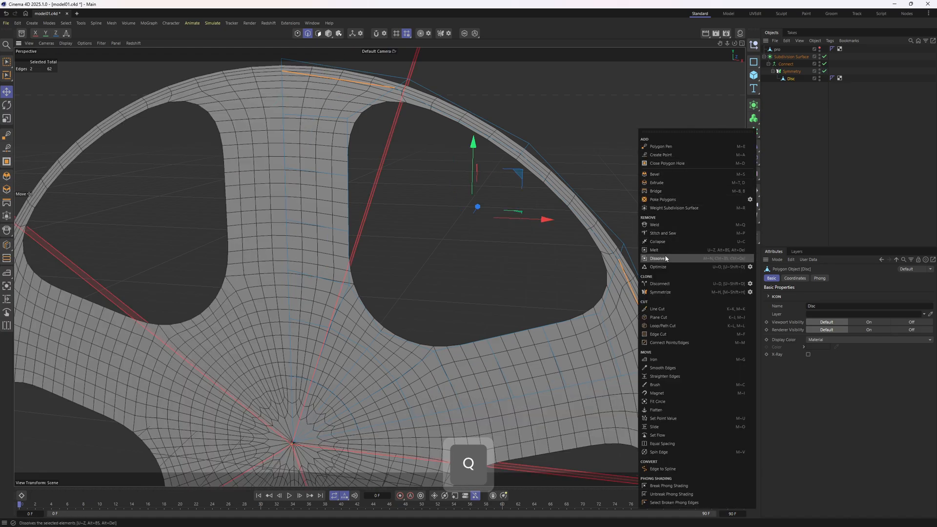
click(665, 258)
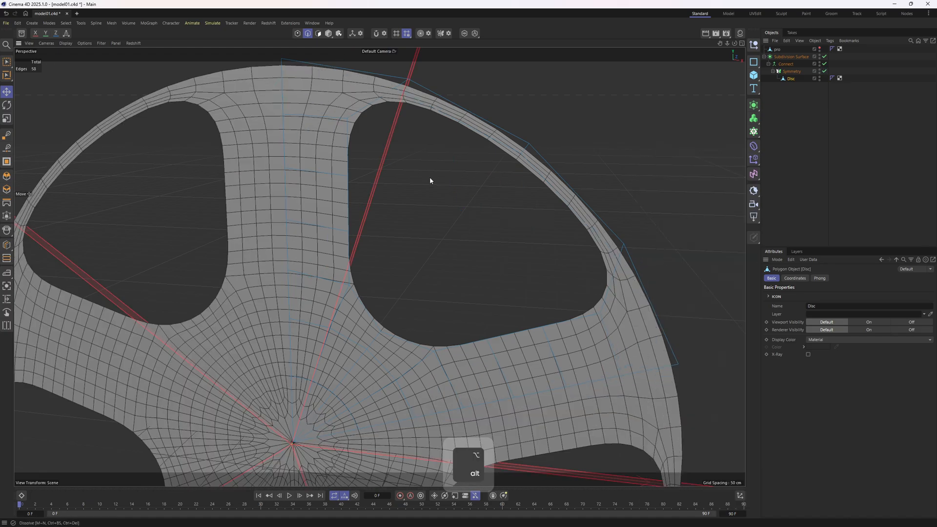
alt+right_drag(332, 122, 362, 130)
alt+middle_drag(361, 130, 337, 123)
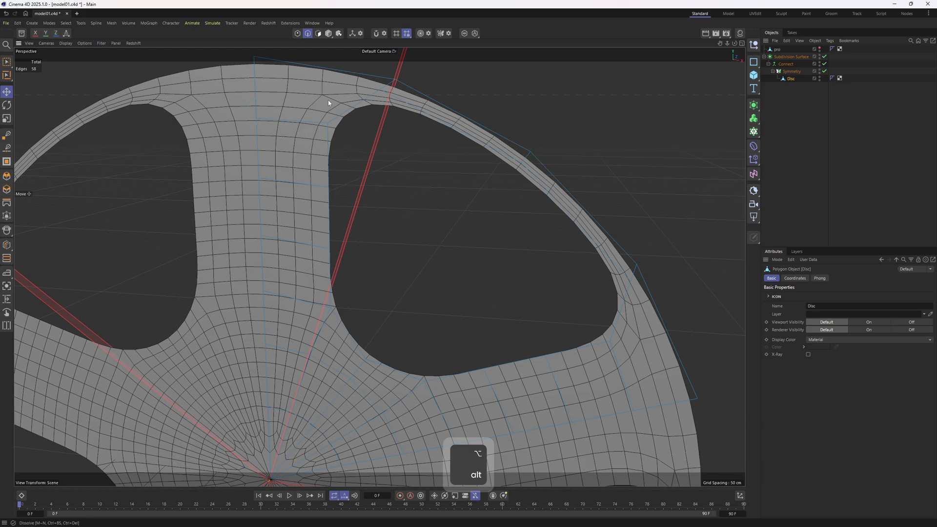
- Try selecting the edge loop that borders the wheel window
double_click(455, 139)
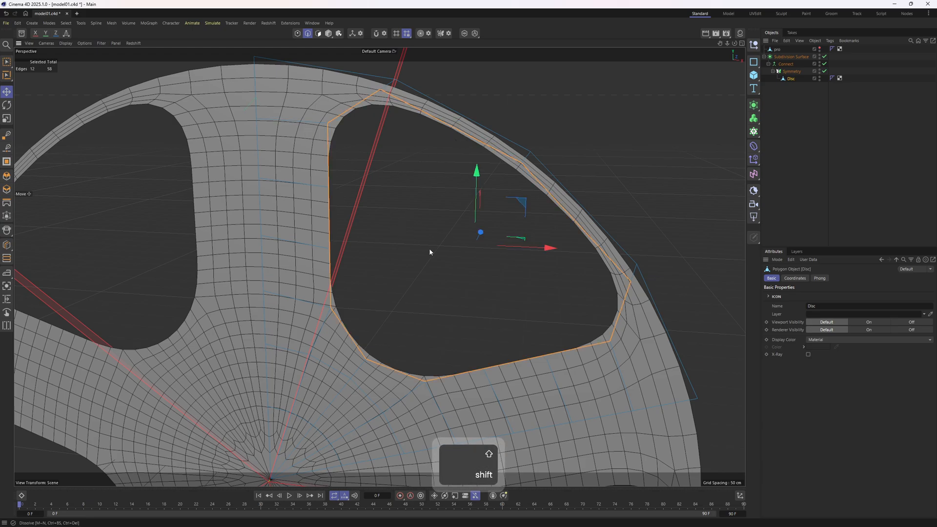
click(801, 115)
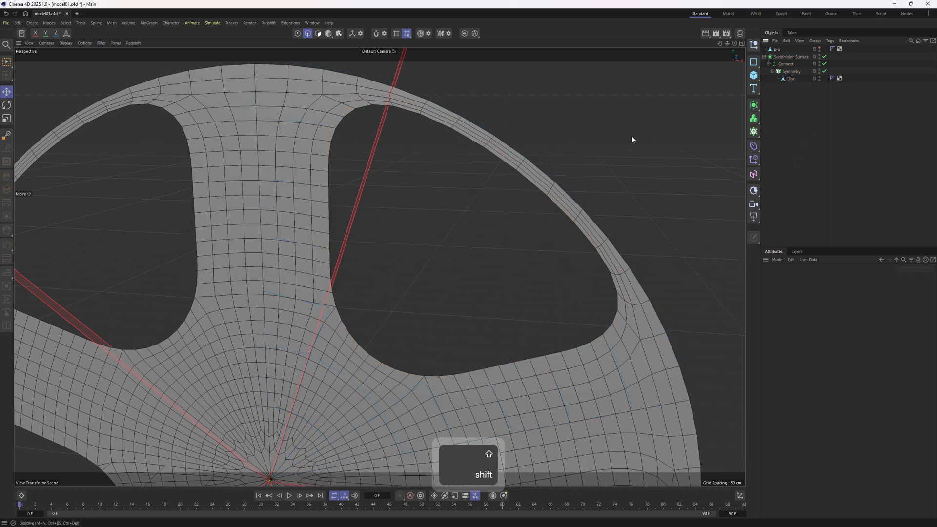
key(ctrl+z)
key(ctrl+z)
key(ctrl+z)
key(ctrl+z)
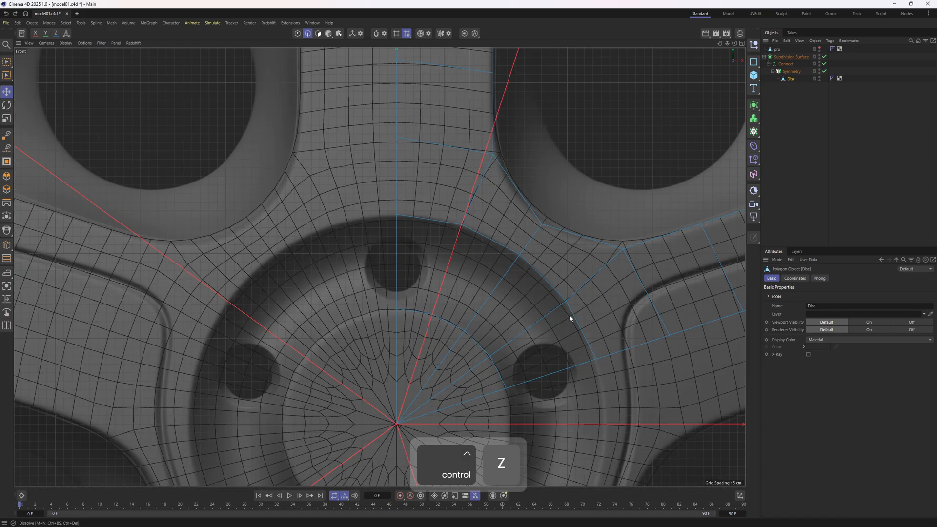
- Compare the subdivided mesh with the spoke and window outlines on the front reference image
scroll(570, 318, down, 3)
alt+middle_drag(566, 309, 460, 337)
alt+middle_drag(553, 161, 527, 217)
alt+middle_drag(510, 387, 508, 334)
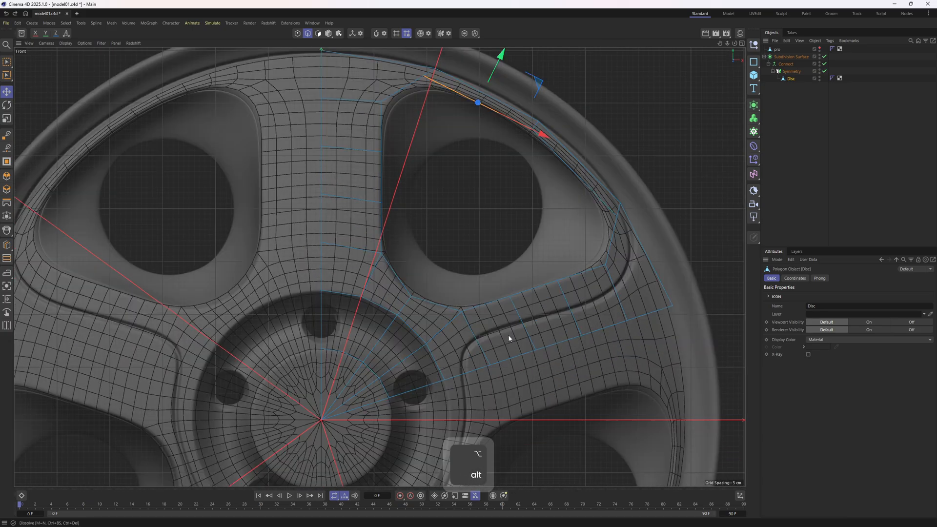
scroll(487, 341, up, 2)
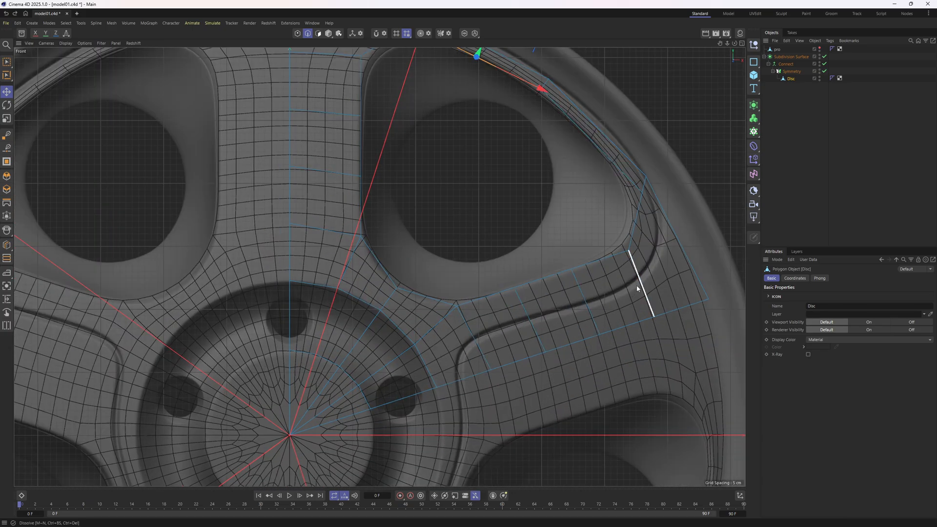
middle_click(411, 171)
middle_click(371, 190)
scroll(399, 192, down, 2)
alt+middle_drag(399, 192, 545, 219)
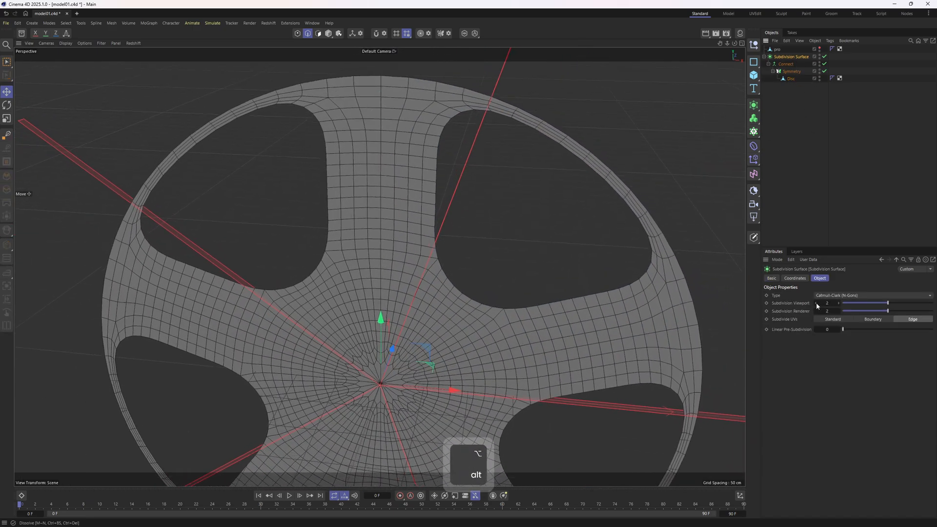
- Set the Subdivision Surface's viewport and renderer levels to 1 and make it editable
middle_click(528, 345)
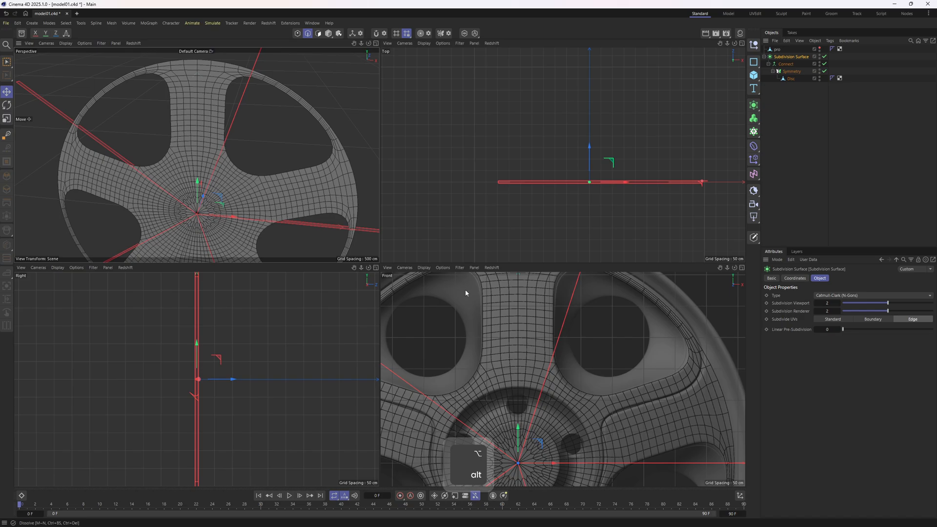
middle_click(361, 219)
click(815, 303)
click(815, 310)
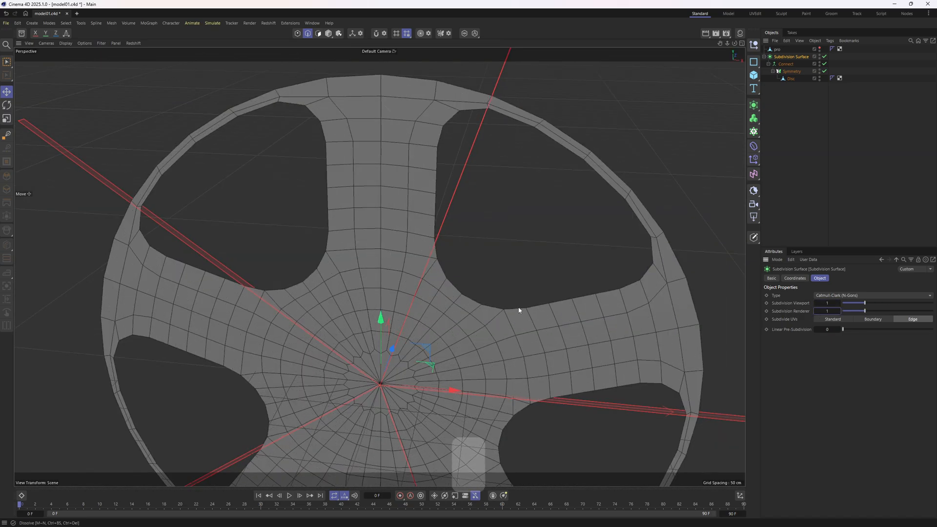
drag(518, 310, 486, 193)
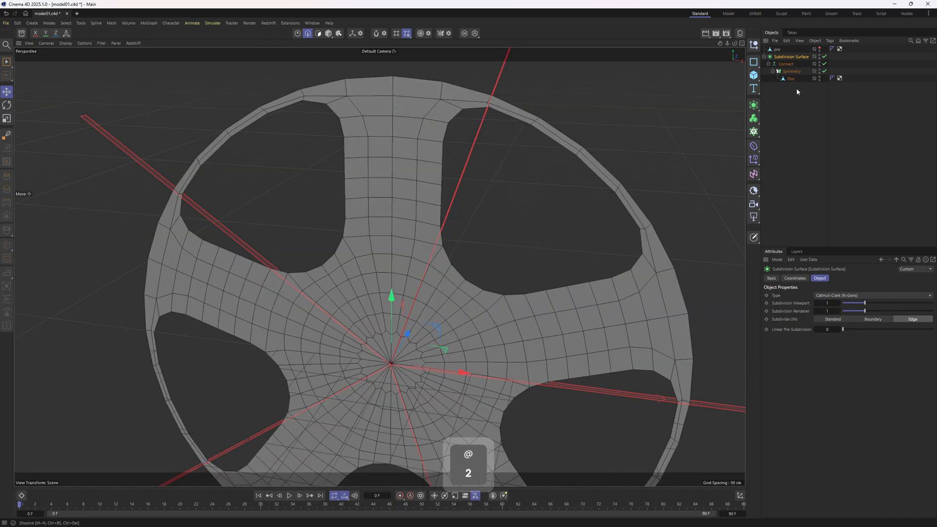
key(c)
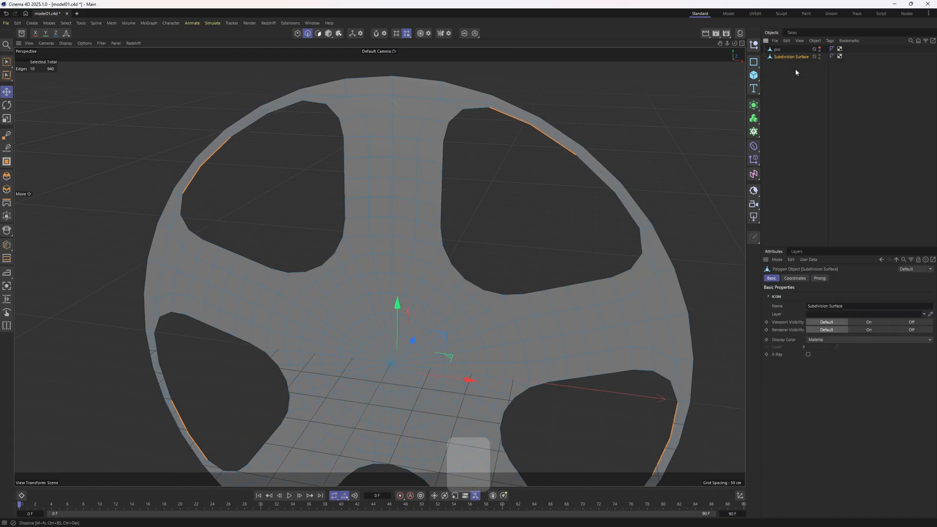
- In the front view, select the wheel's outermost edge loop and scale it outward to about 103.9 %
key(4)
middle_click(526, 314)
middle_click(526, 314)
alt+middle_drag(526, 313, 607, 296)
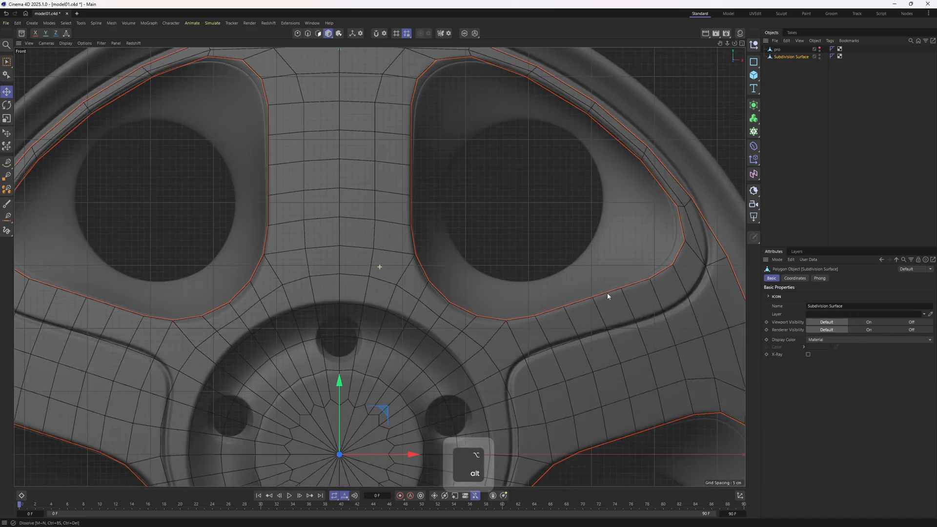
alt+right_drag(607, 292, 587, 251)
key(2)
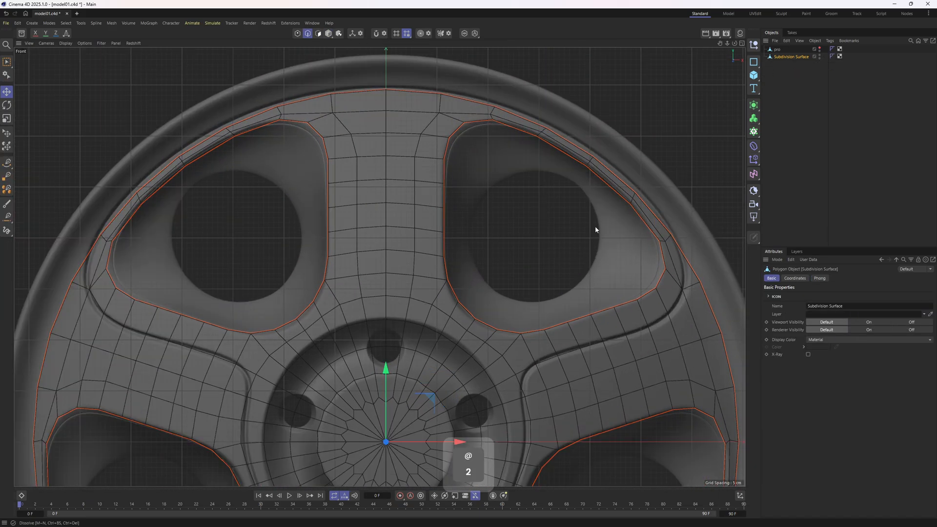
double_click(577, 148)
key(t)
drag(535, 303, 554, 303)
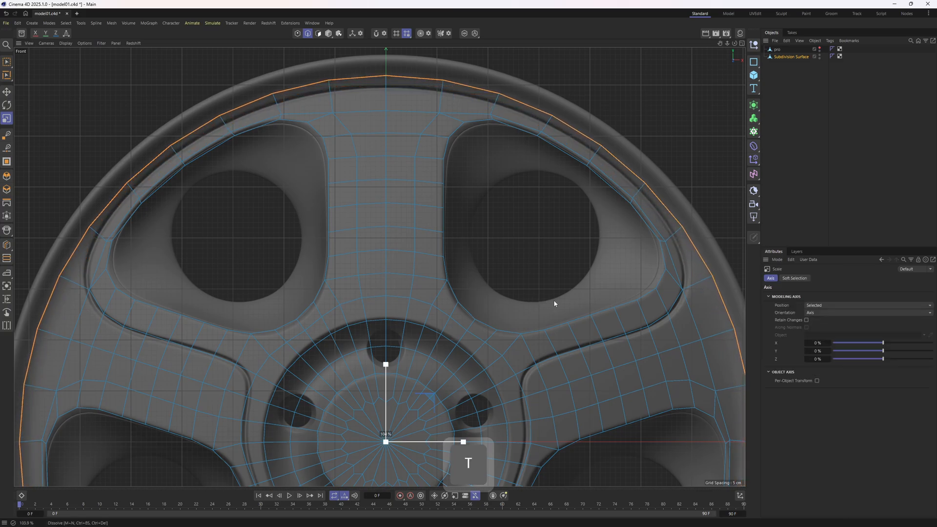
drag(554, 304, 554, 304)
- Select the edge-loop segments just outside all five windows around the wheel and scale them slightly outward
double_click(561, 124)
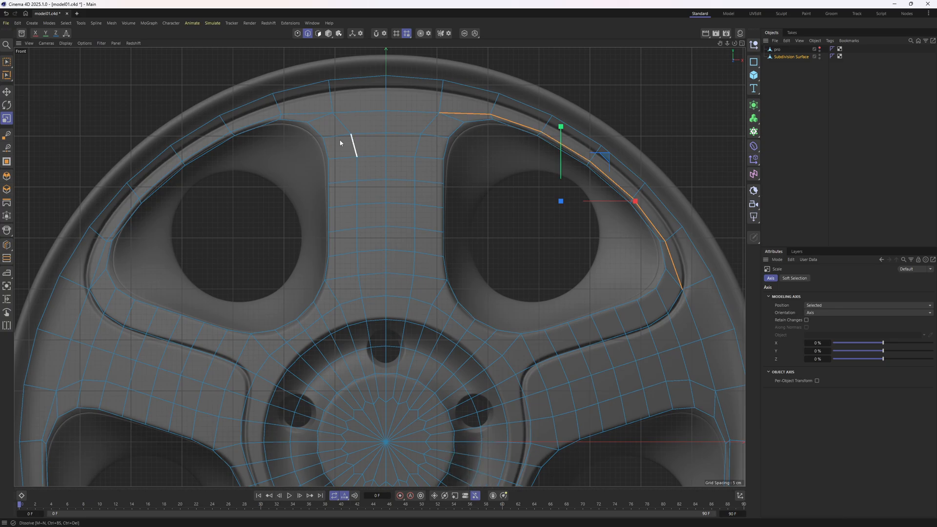
shift+double_click(311, 117)
scroll(291, 256, down, 5)
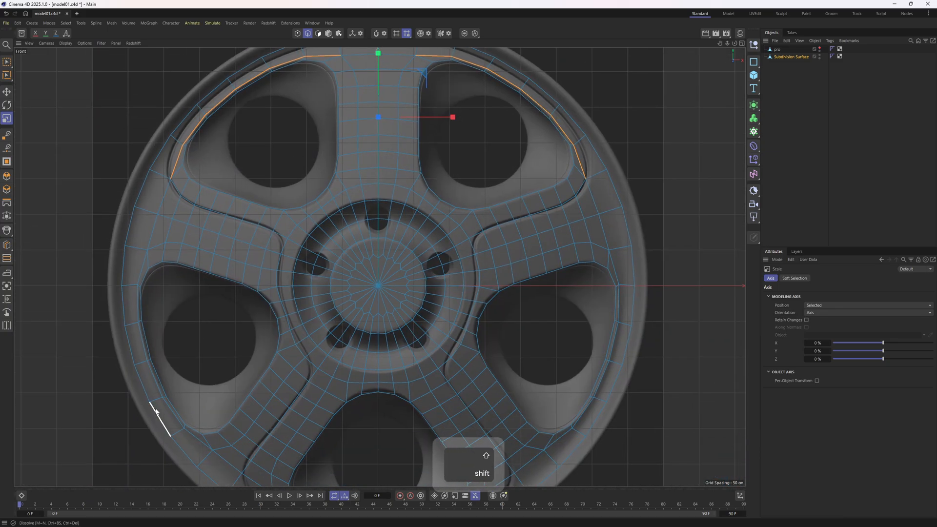
shift+double_click(177, 420)
alt+middle_drag(177, 420, 167, 343)
shift+double_click(216, 389)
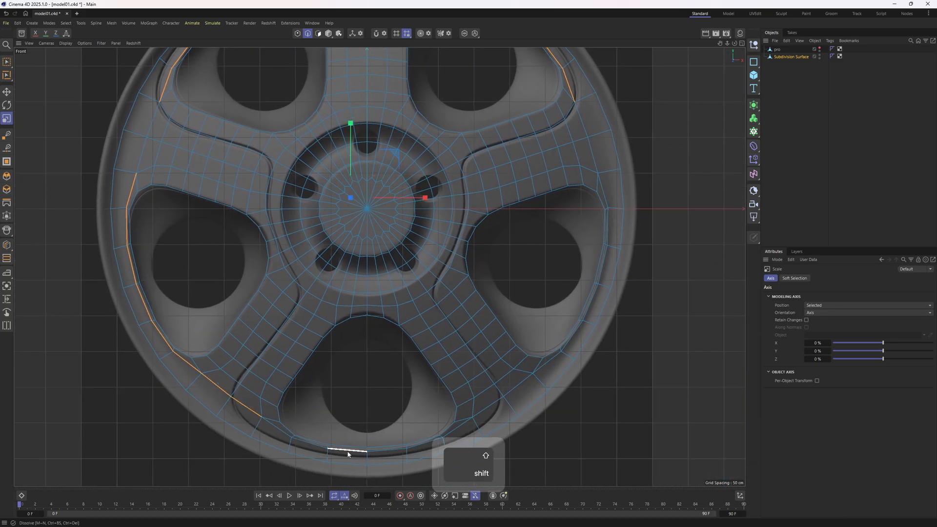
shift+double_click(334, 449)
shift+double_click(502, 407)
alt+middle_drag(570, 295, 560, 345)
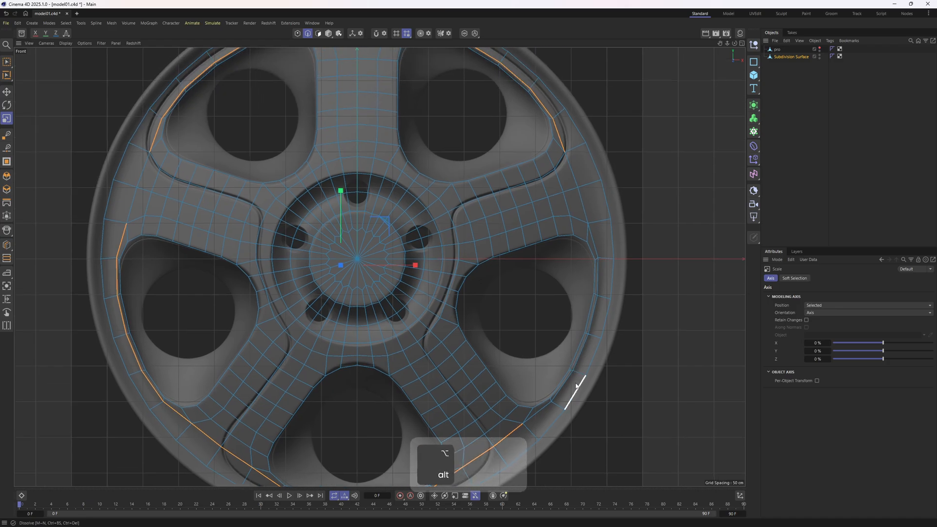
shift+double_click(570, 381)
alt+middle_drag(595, 211, 602, 298)
shift+double_click(594, 279)
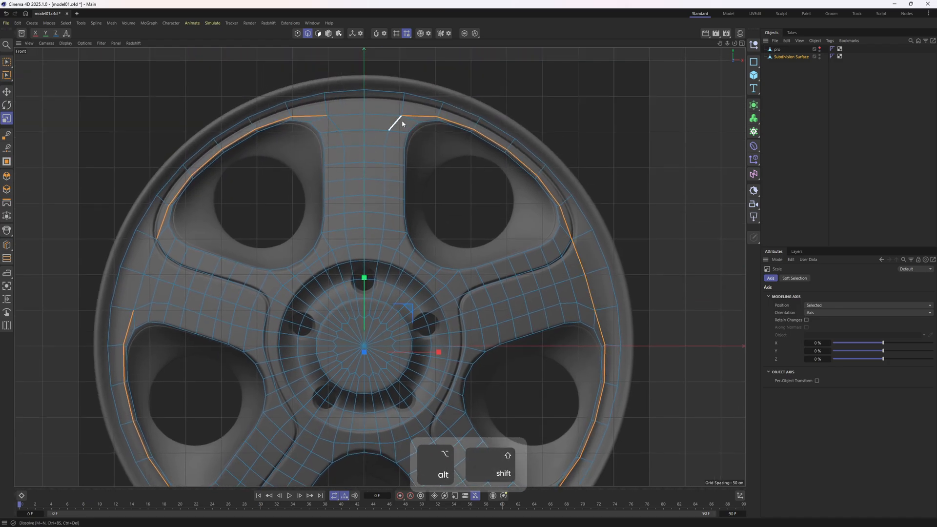
drag(432, 225, 395, 245)
- Add a Shrink Wrap deformer to the Subdivision Surface mesh with pro as its target object
middle_click(370, 155)
middle_click(371, 154)
key(4)
key(3)
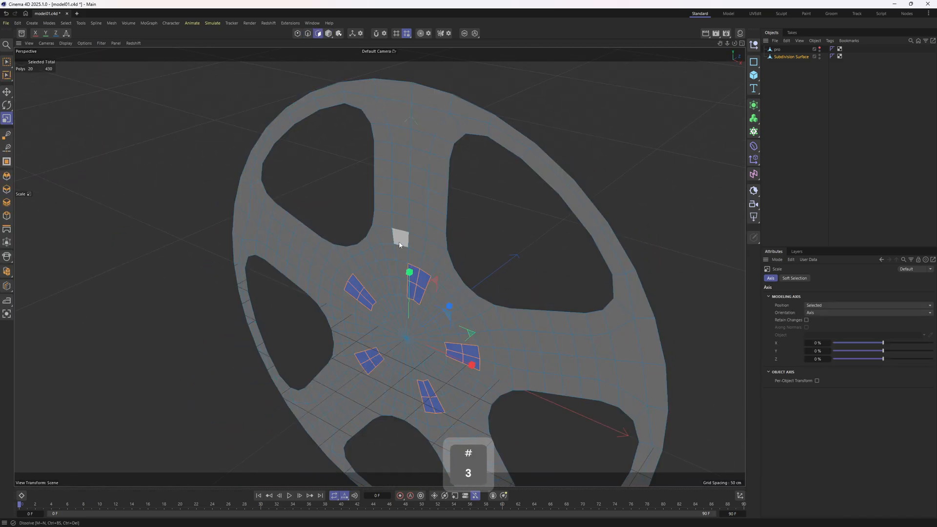
scroll(399, 244, down, 2)
click(781, 51)
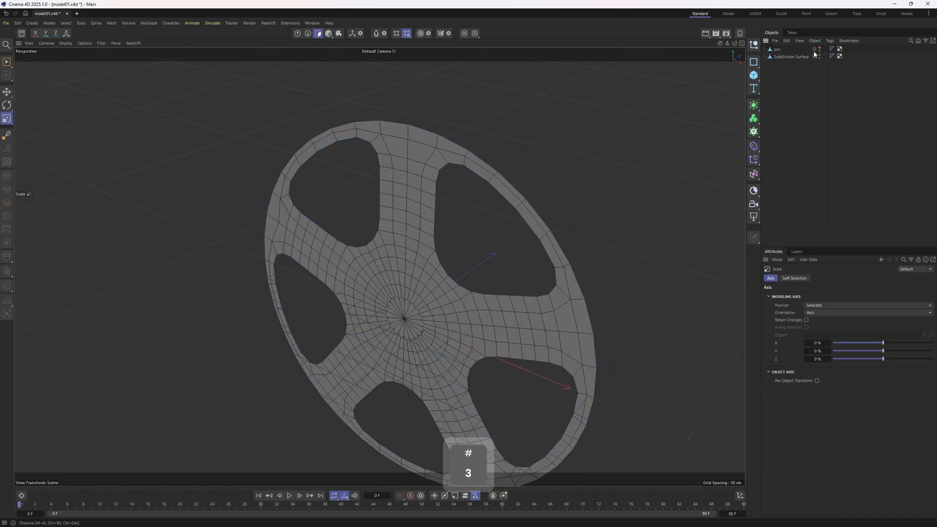
click(793, 57)
key(4)
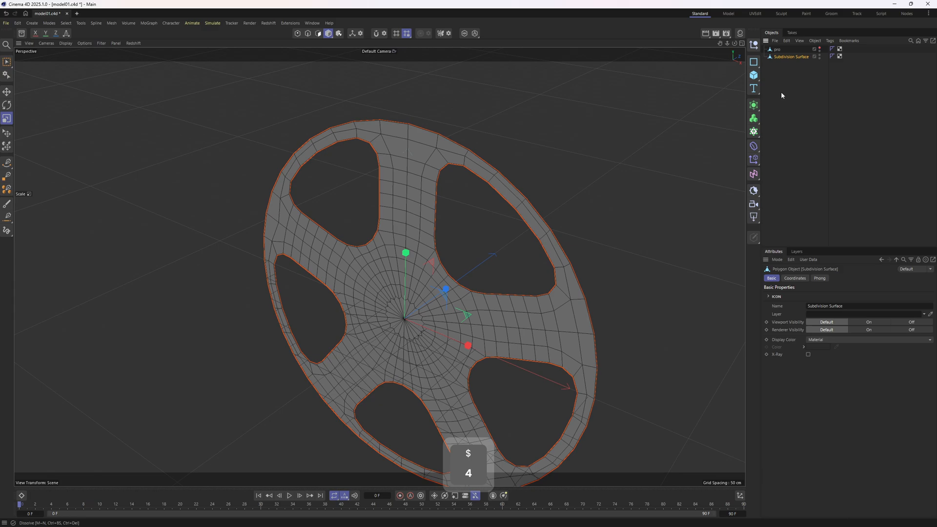
shift+click(753, 146)
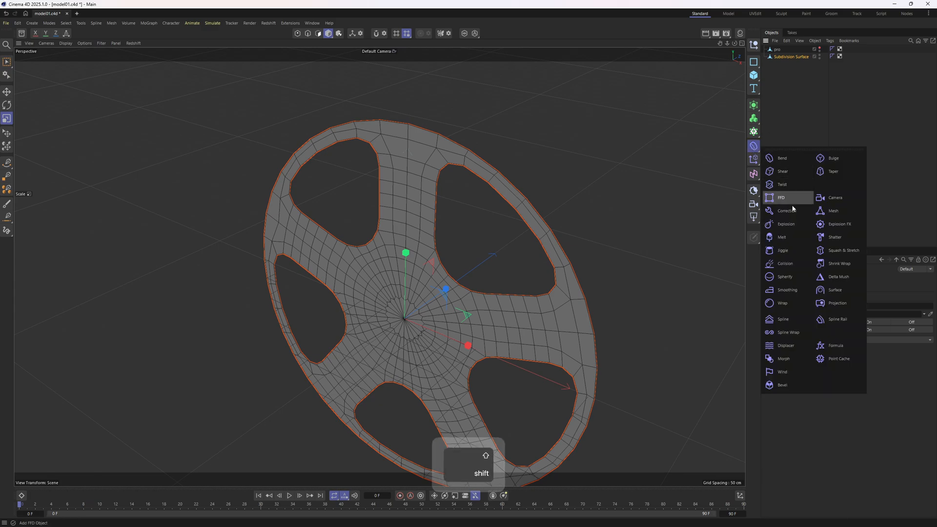
shift+click(838, 264)
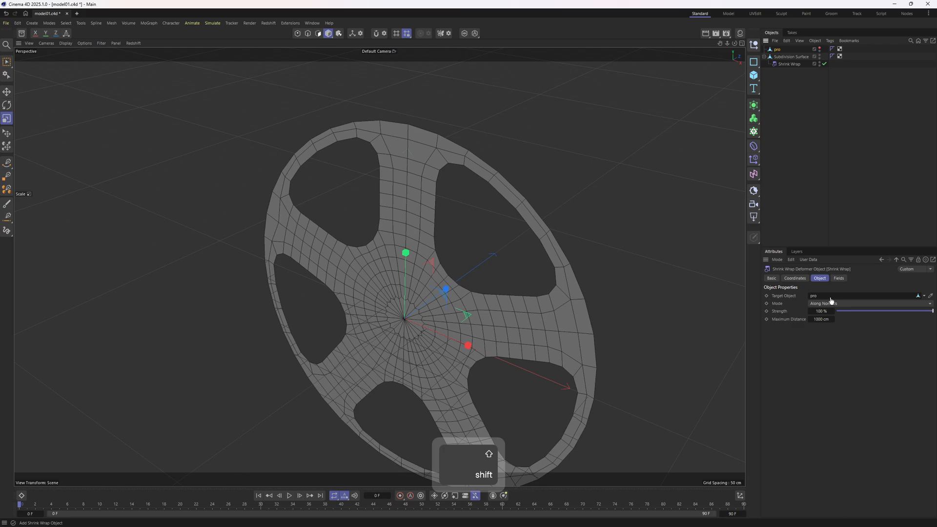
click(844, 161)
- Examine the shrink-wrapped mesh in perspective and against the spoke and window outlines of the front reference
alt+drag(461, 220, 501, 212)
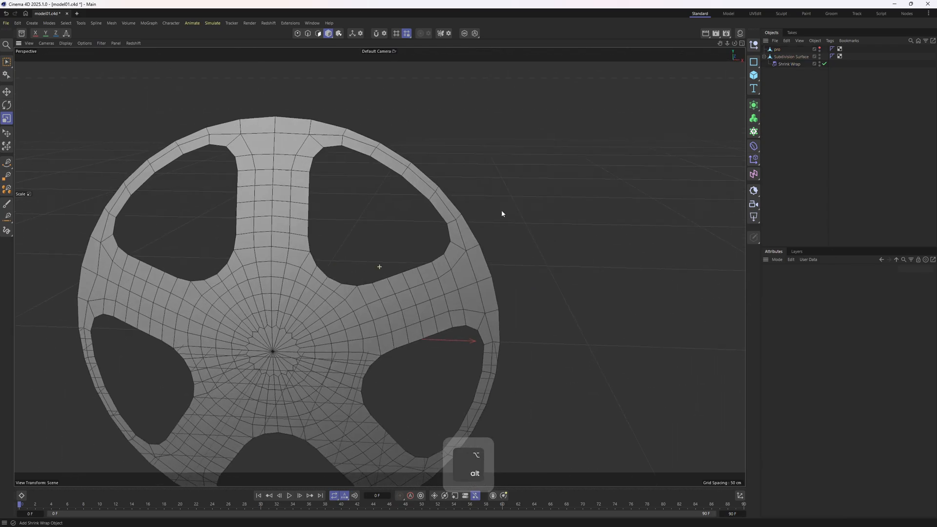
alt+middle_drag(458, 322, 558, 257)
key(F4)
alt+middle_drag(555, 313, 636, 226)
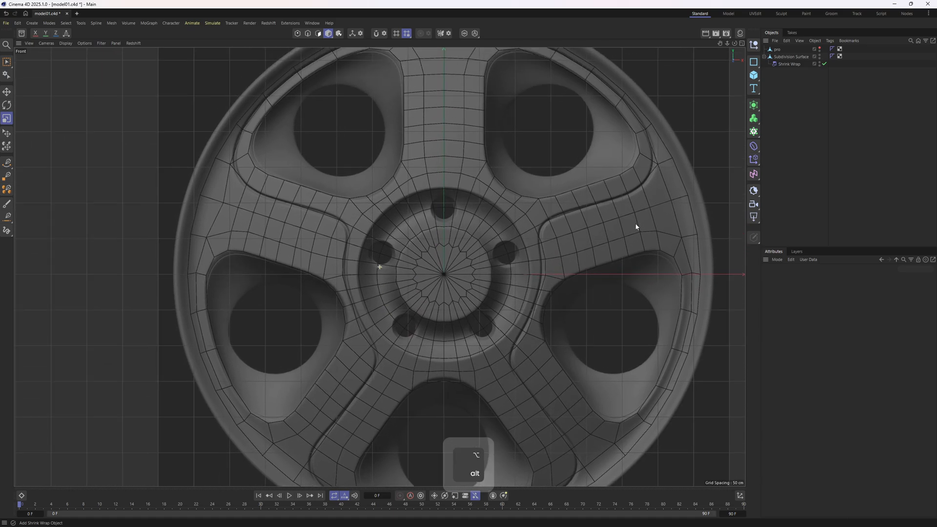
alt+right_drag(636, 226, 515, 114)
alt+middle_drag(515, 114, 595, 170)
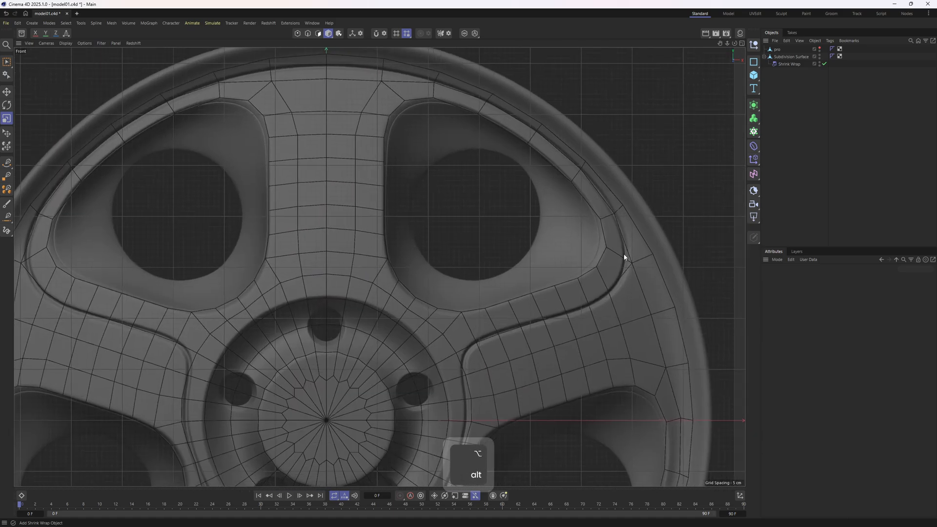
alt+right_drag(484, 346, 504, 255)
middle_click(504, 255)
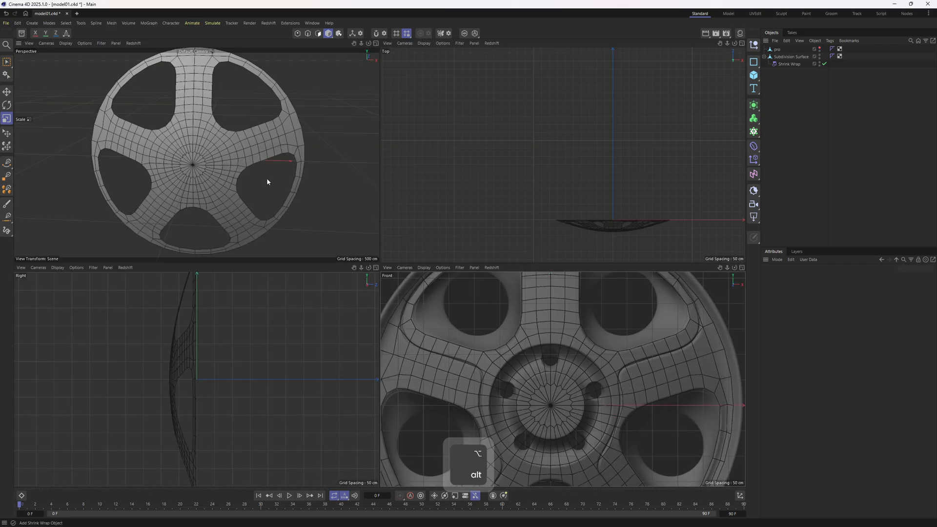
middle_click(268, 182)
alt+drag(385, 268, 356, 254)
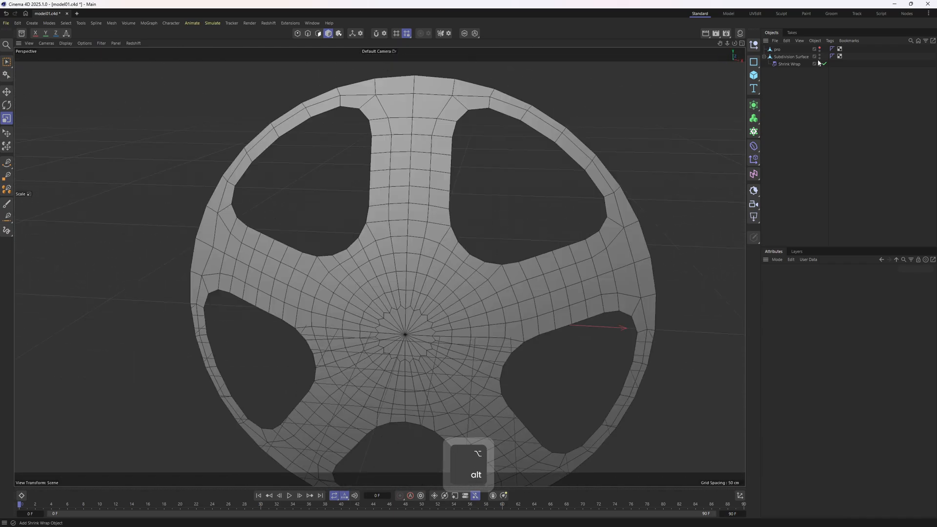
- Disable the Shrink Wrap deformer and fit the hub recess's outer edge loop to a circle scaled to 101.5 %
click(824, 64)
click(794, 57)
key(e)
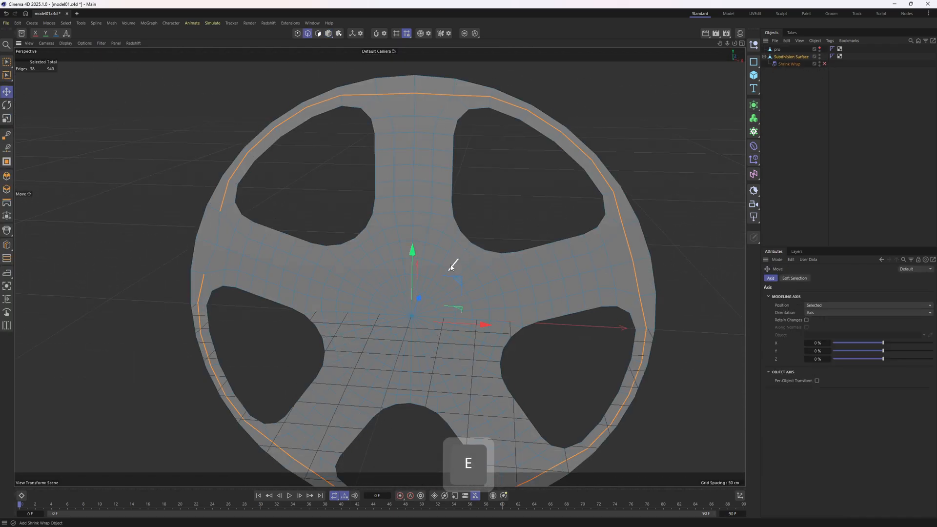
click(463, 265)
double_click(464, 265)
middle_click(465, 267)
middle_click(546, 360)
alt+middle_drag(509, 248, 542, 202)
alt+right_drag(458, 225, 415, 140)
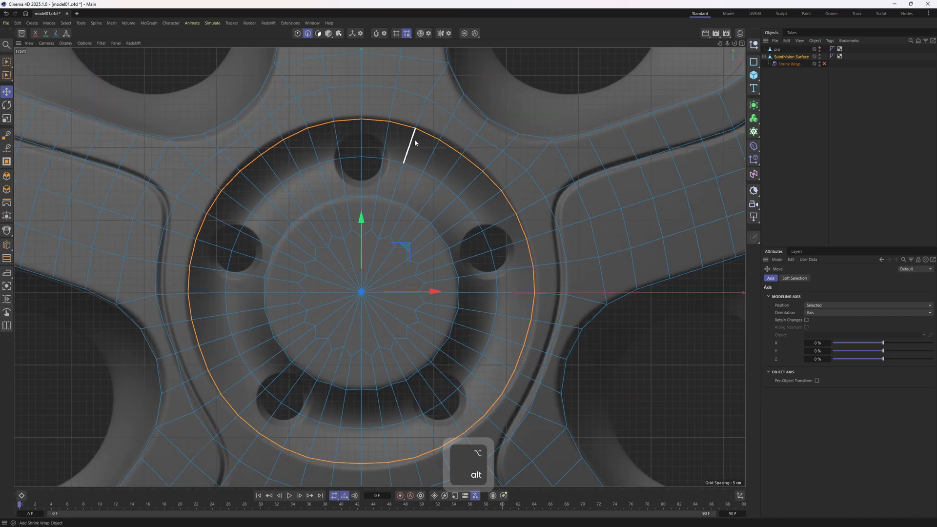
alt+right_drag(500, 211, 488, 217)
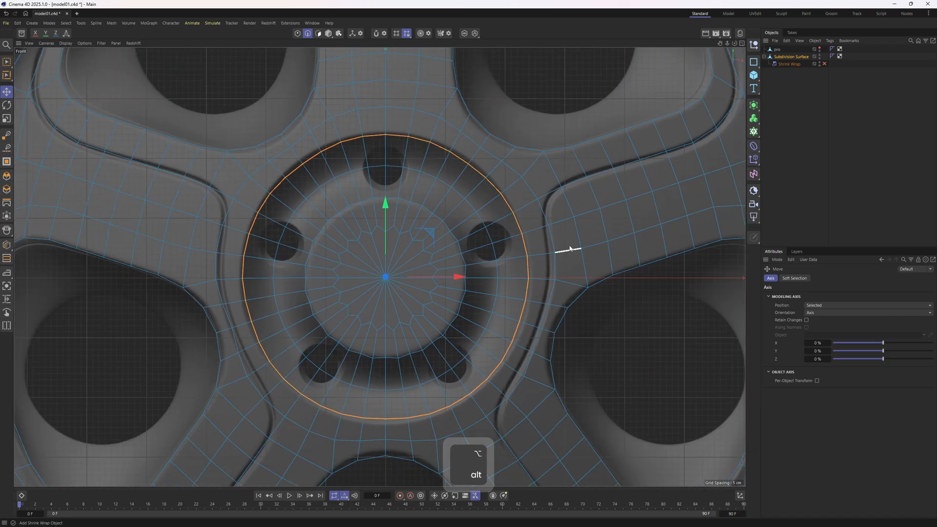
right_click(609, 244)
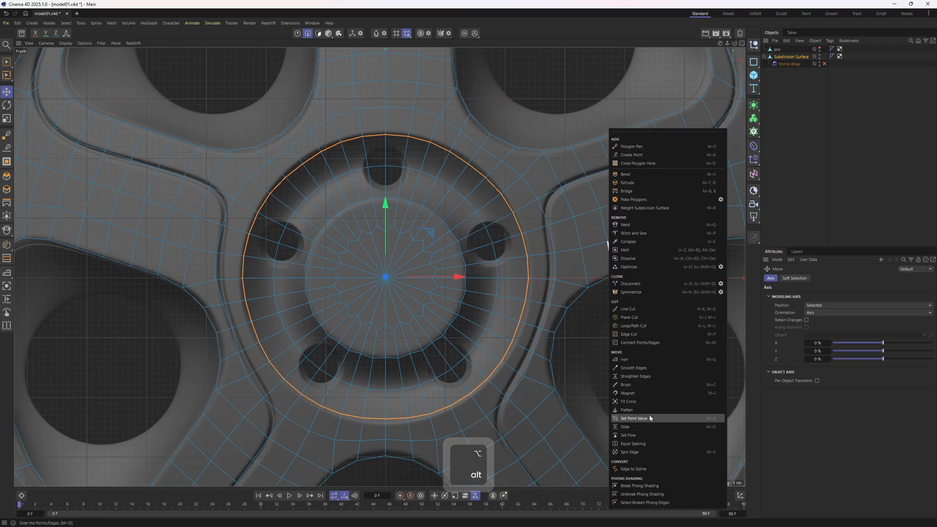
click(629, 402)
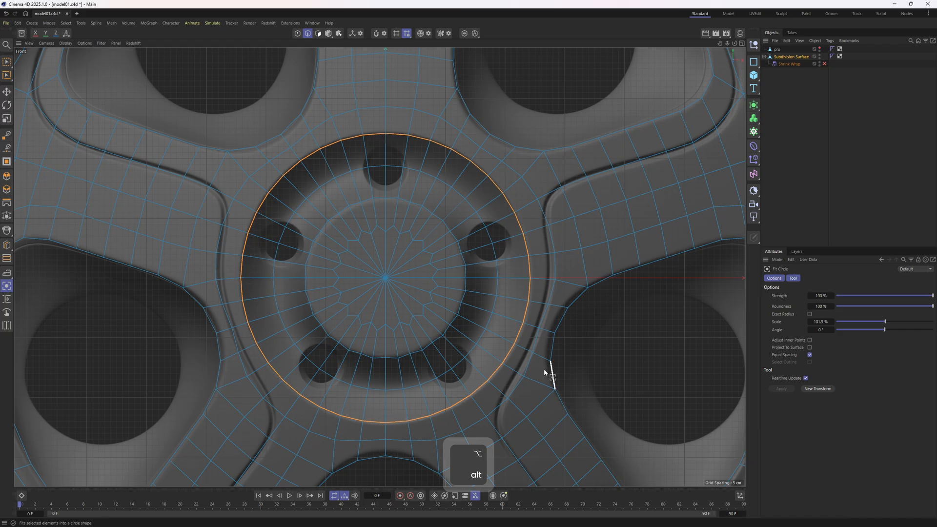
- Fit the edge loop around the centre cap to a circle scaled to 100.6 %
key(e)
double_click(461, 310)
right_click(587, 260)
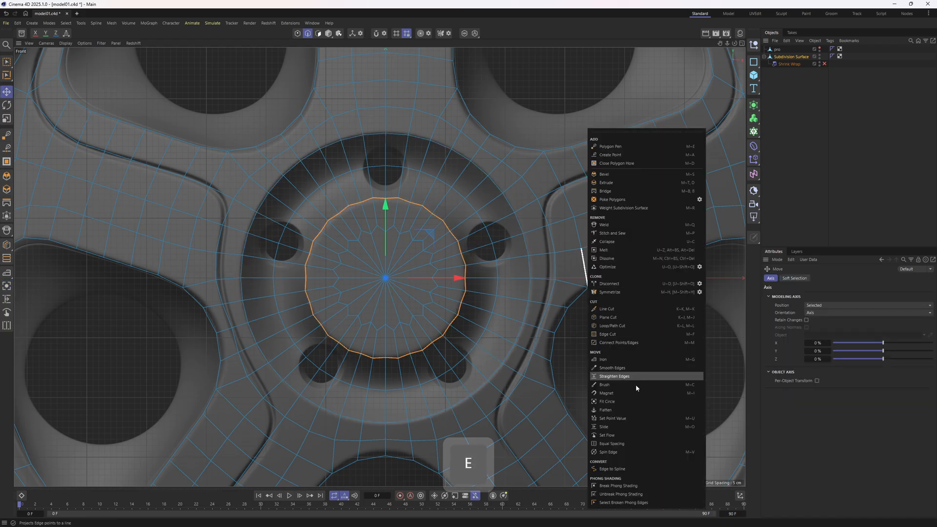
click(623, 403)
- Re-enable the Shrink Wrap deformer and put the Subdivision Surface mesh into point editing in the perspective view
middle_click(544, 303)
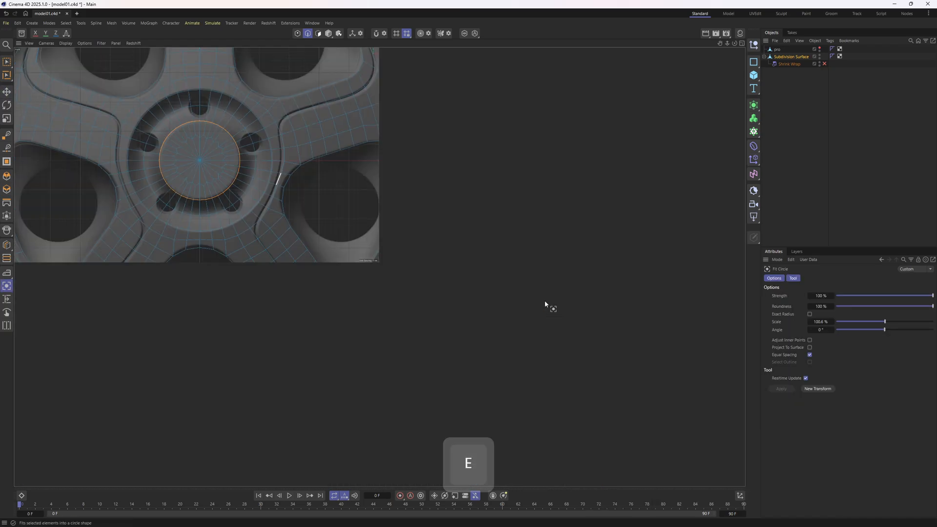
middle_click(341, 210)
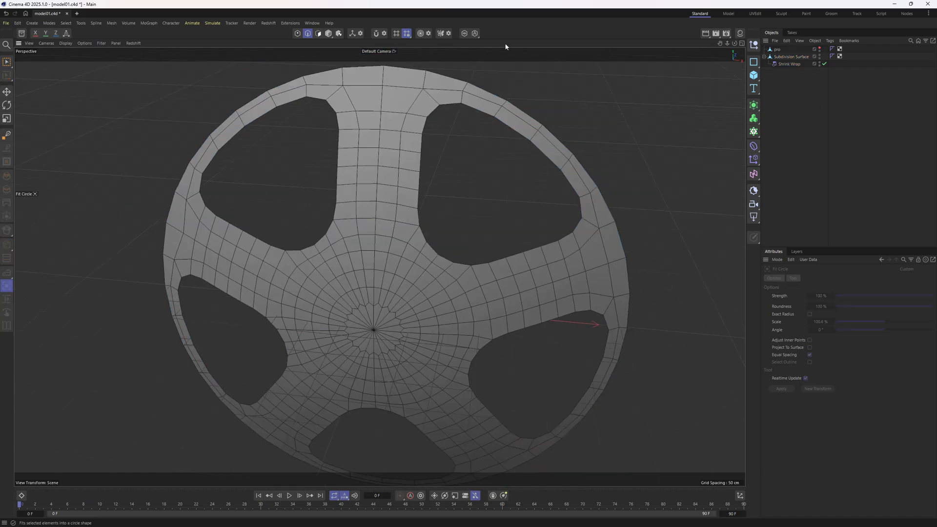
click(781, 57)
key(e)
click(298, 33)
scroll(388, 86, up, 2)
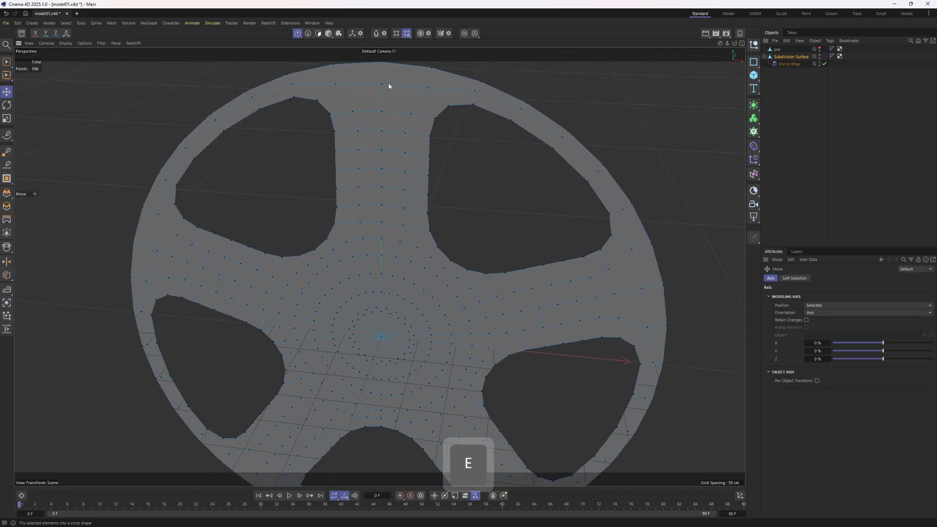
- Try to slide a point at the rim end of the upper spoke
key(m)
key(o)
key(ctrl+z)
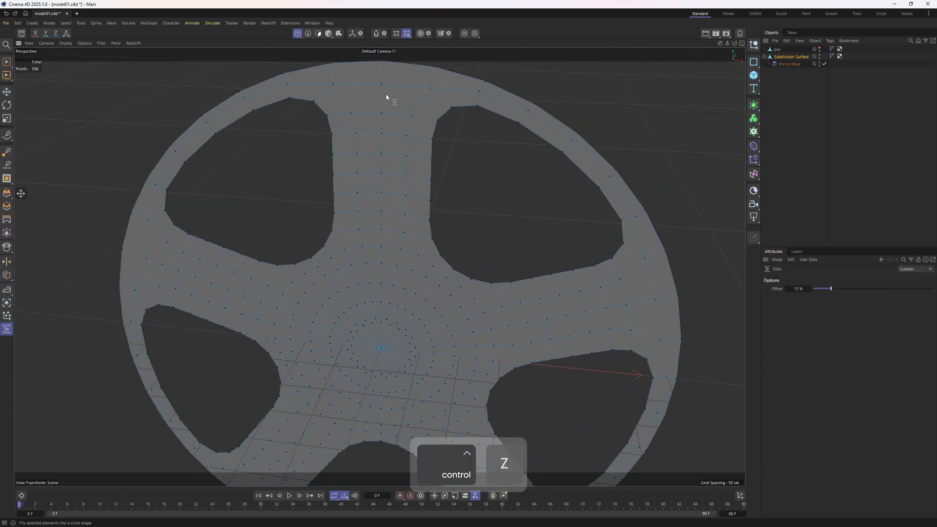
key(e)
- Turn on radial modeling symmetry around the wheel's centre with a slice count of 5
click(439, 34)
click(448, 34)
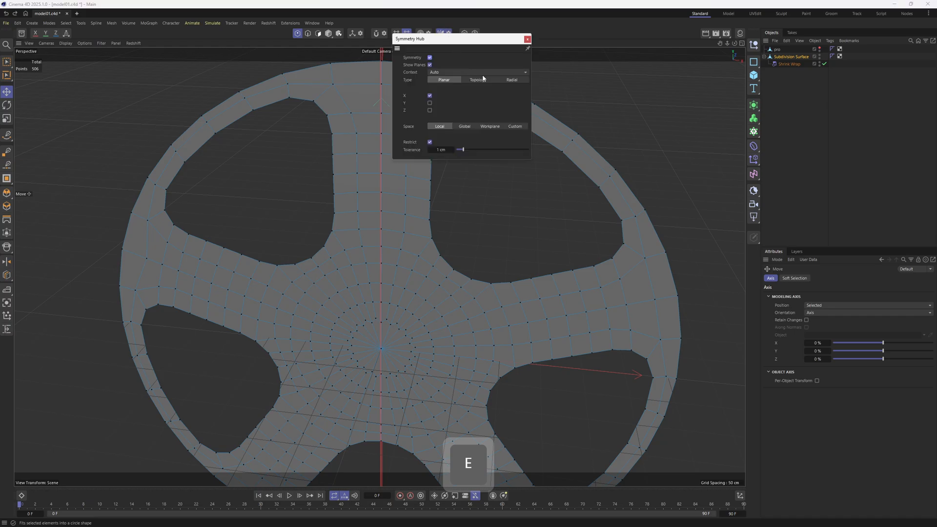
click(510, 80)
click(434, 120)
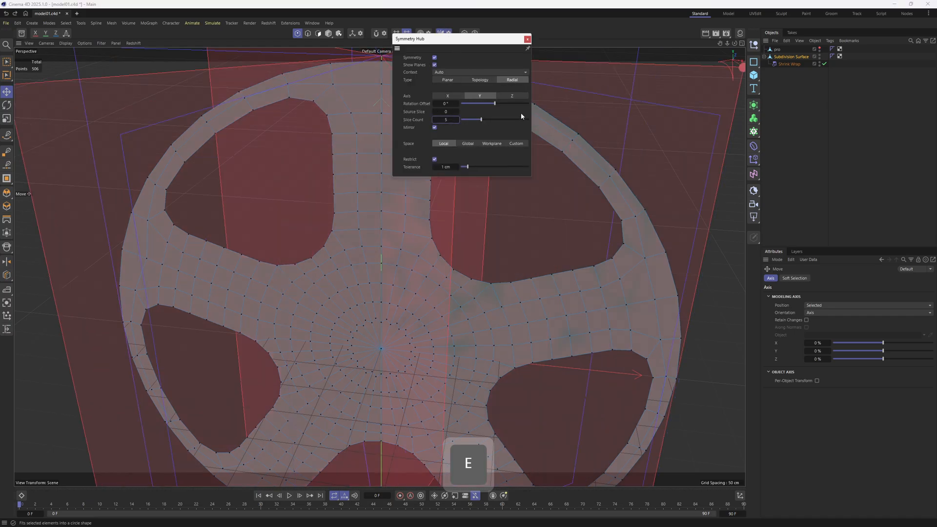
alt+drag(416, 230, 408, 213)
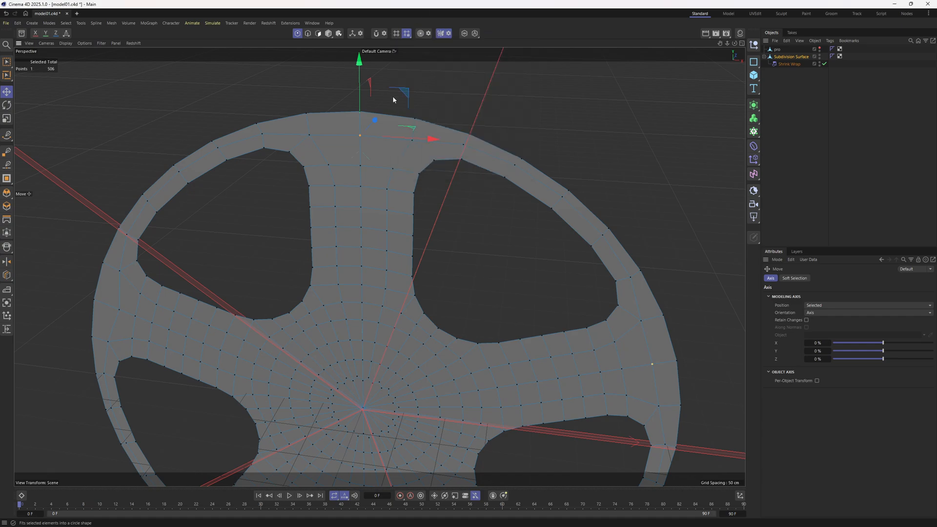
- Move the middle point and its two neighbours at the upper spoke's rim end outward using the radial symmetry
alt+drag(378, 160, 412, 144)
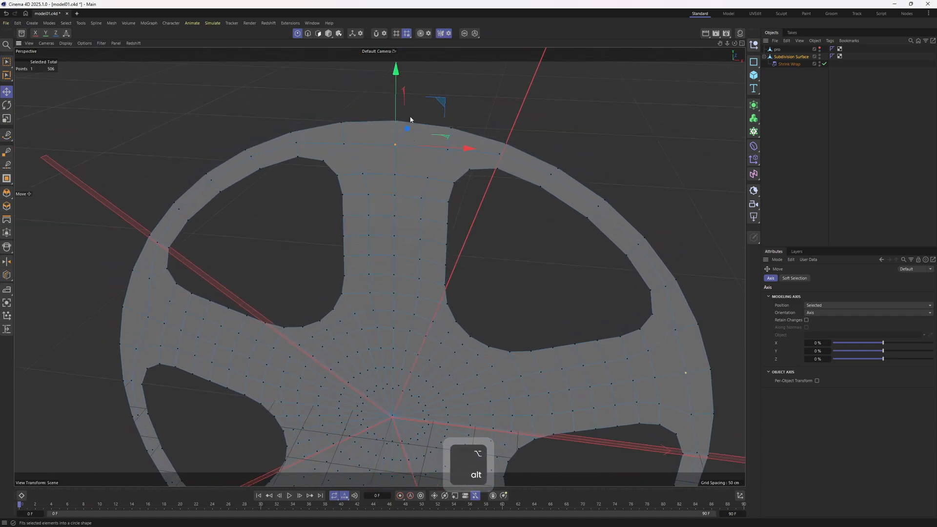
key(ctrl+z)
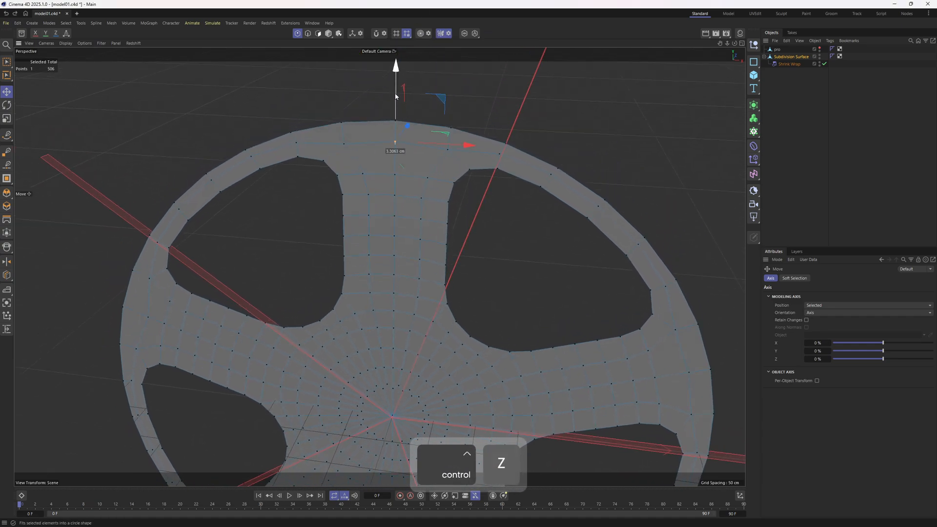
click(344, 144)
shift+click(447, 149)
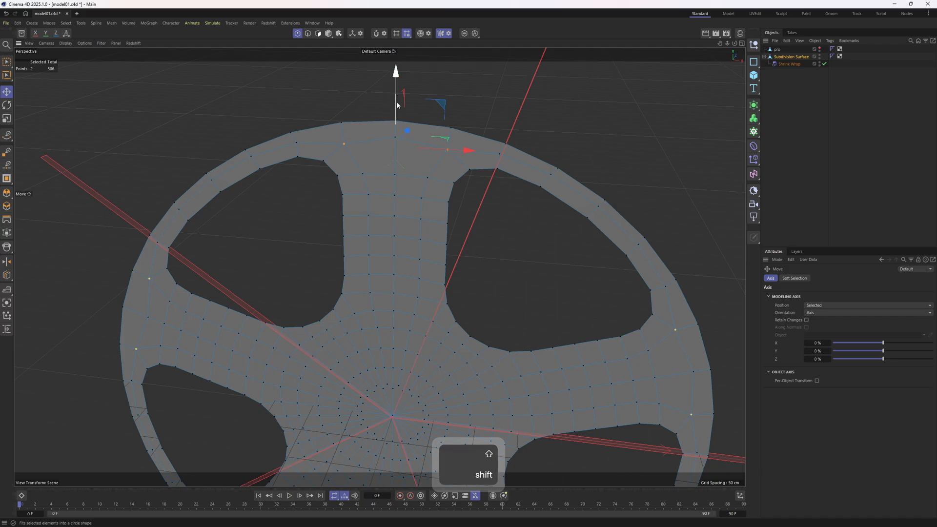
alt+drag(396, 99, 439, 197)
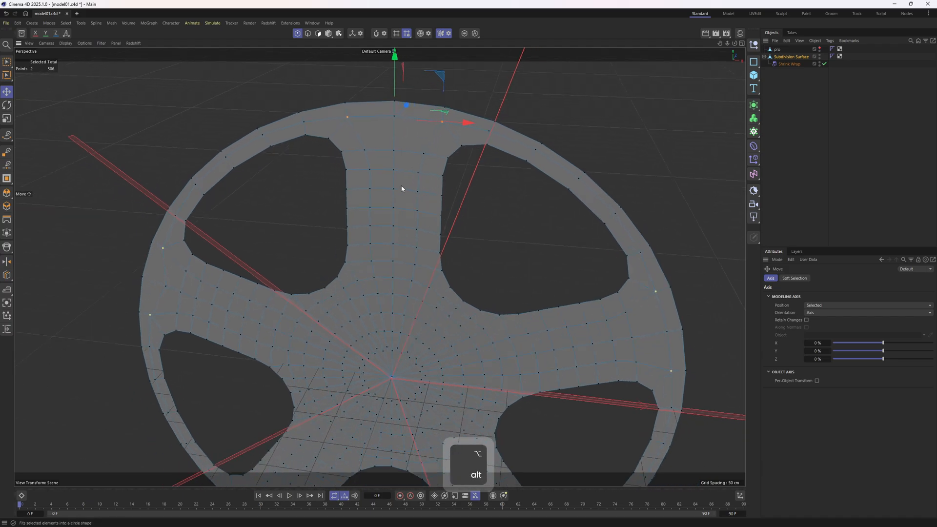
- Slide the selected point at the left spoke's rim end slightly outward
alt+drag(285, 254, 447, 121)
click(209, 221)
key(m)
key(o)
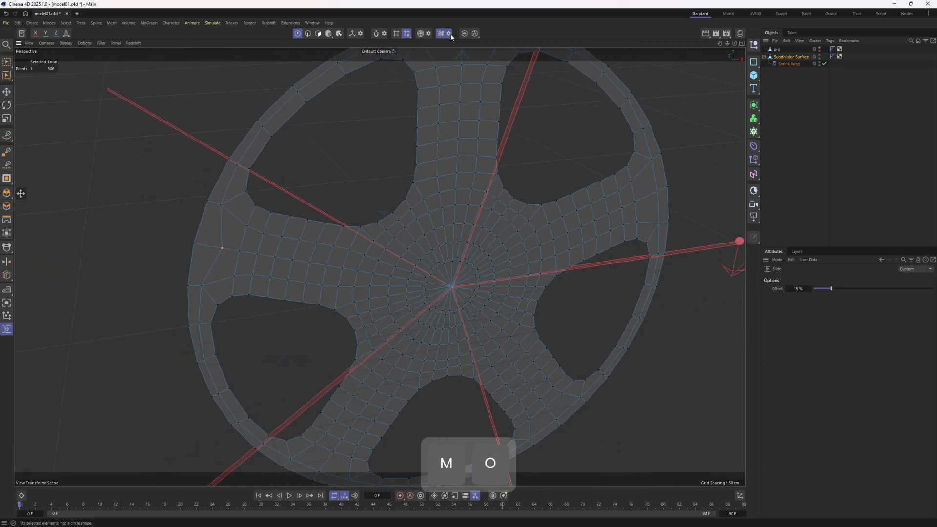
scroll(223, 247, up, 2)
drag(212, 244, 208, 244)
alt+drag(259, 230, 407, 302)
scroll(218, 269, up, 1)
- Try to slide the two edges crossing the left spoke's rim end outward with radial symmetry, then undo the slide
key(2)
key(e)
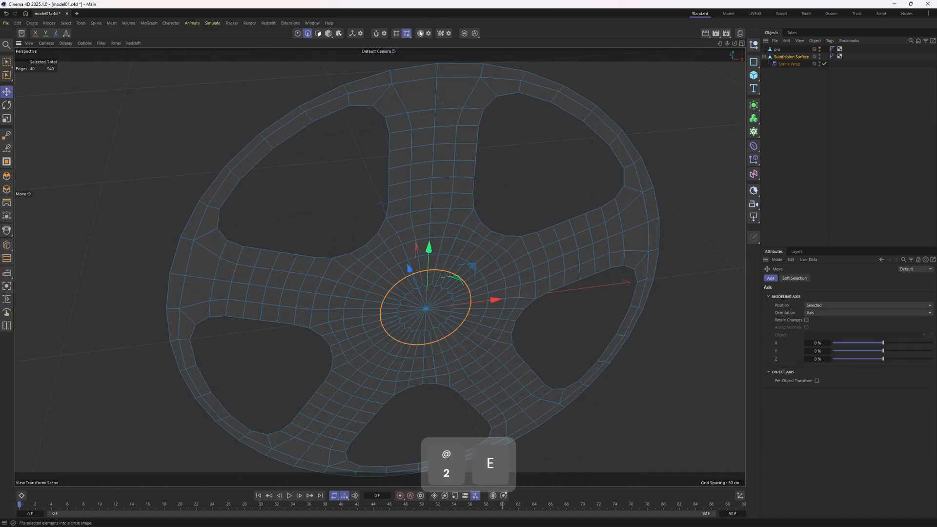
click(442, 33)
click(218, 277)
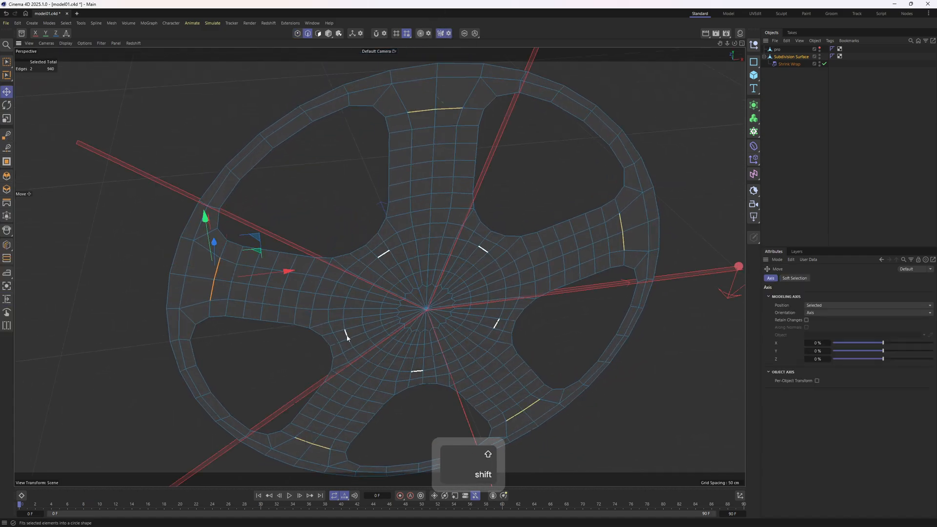
key(m)
key(o)
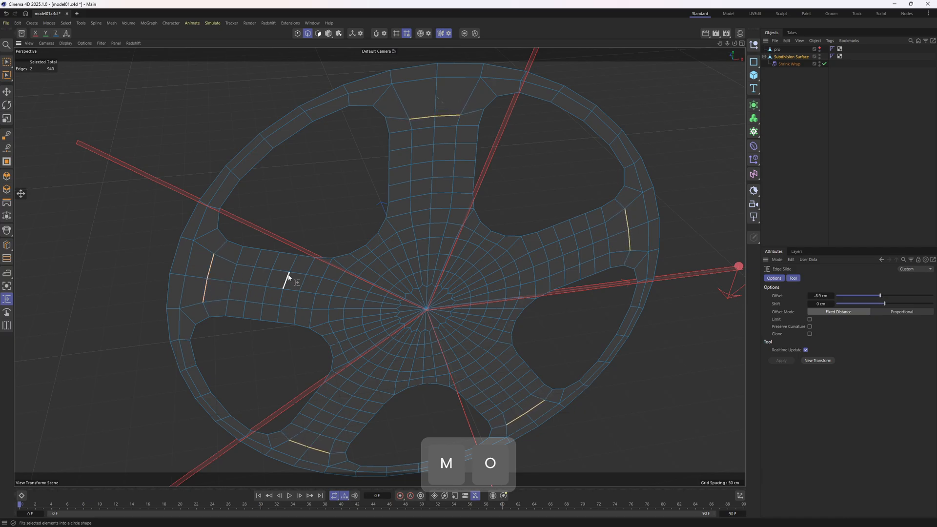
key(ctrl+z)
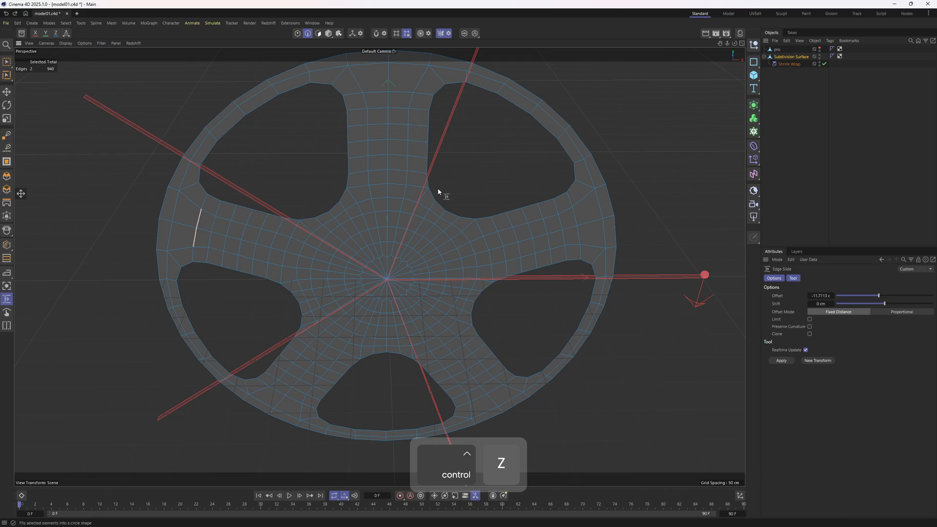
- Without radial symmetry, slide the two selected edges crossing the left spoke's rim end outward
key(e)
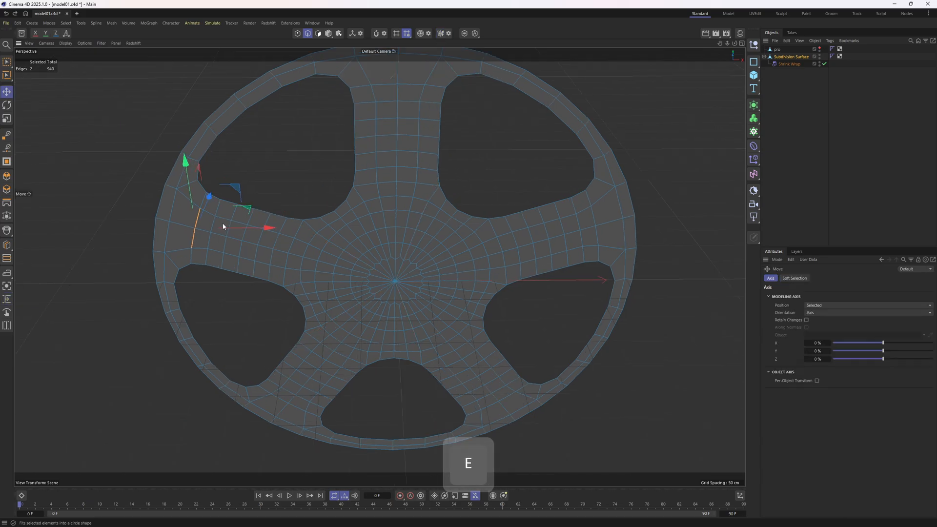
key(m)
key(o)
- Slide the two middle edges crossing the upper spoke's rim end outward by an offset of about -8.5 cm
alt+middle_drag(383, 151, 360, 183)
key(e)
click(366, 125)
shift+click(387, 125)
key(m)
key(o)
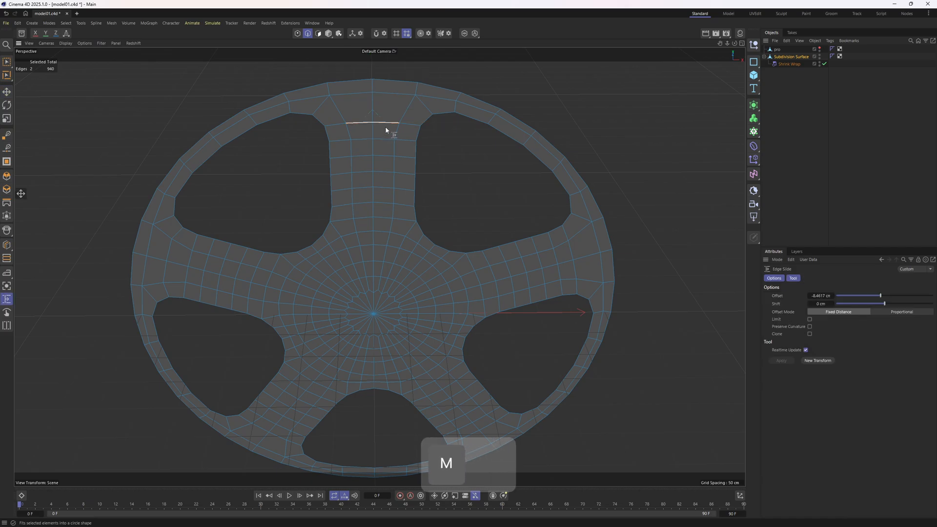
- Slide the two middle edges crossing the right spoke's rim end outward
key(e)
click(570, 250)
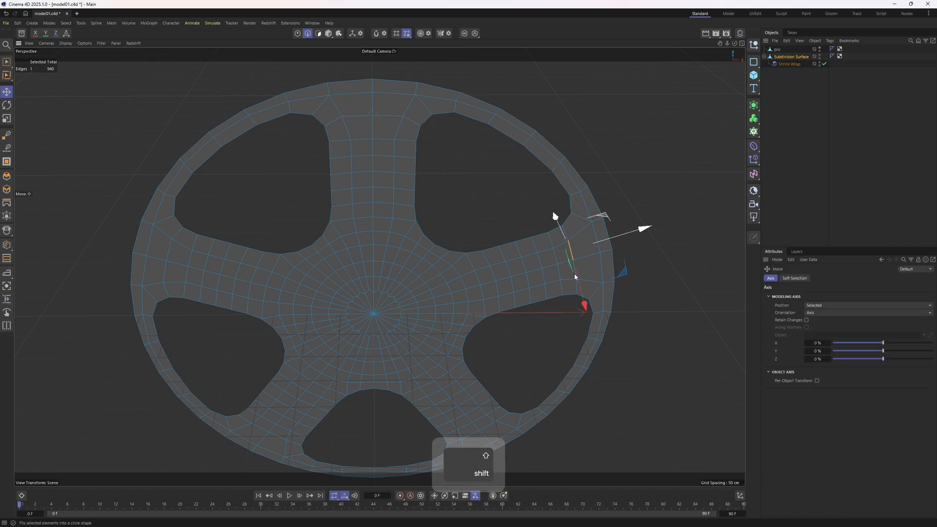
shift+click(574, 274)
key(m)
key(o)
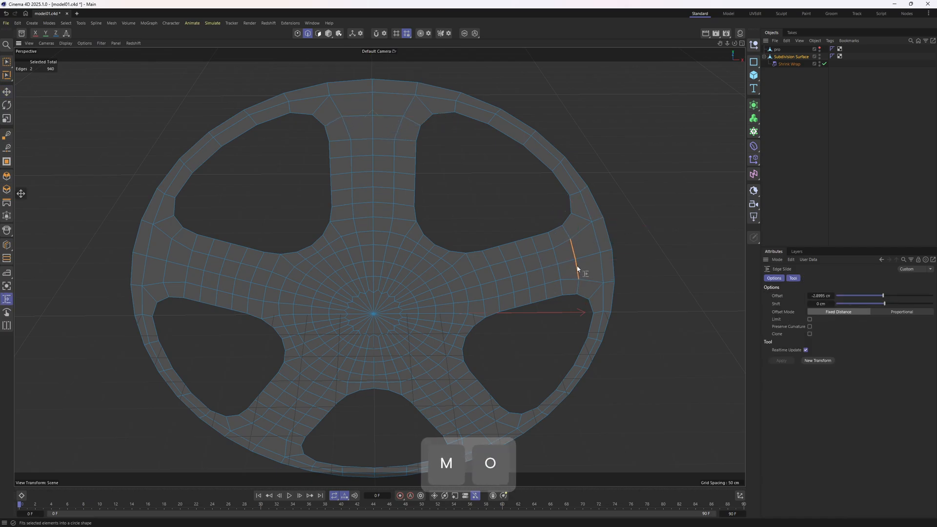
- Slide the two middle edges crossing the lower right spoke's rim end slightly to line up with the other spokes
alt+middle_drag(504, 416, 517, 337)
key(e)
click(502, 358)
shift+click(485, 368)
key(m)
key(o)
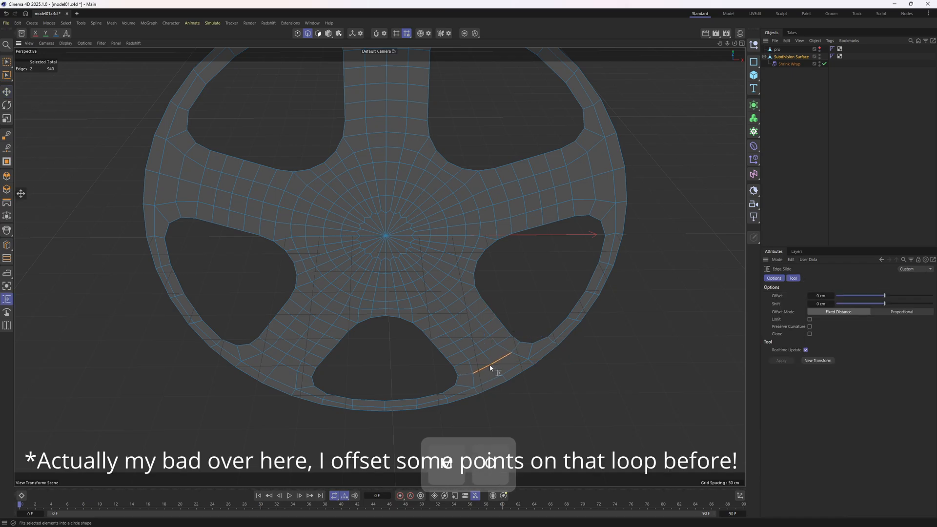
drag(490, 364, 487, 361)
- Slide the two middle edges crossing the lower left spoke's rim end slightly outward
key(e)
click(272, 362)
shift+click(288, 372)
key(m)
key(o)
drag(288, 371, 288, 374)
- Bake the Shrink Wrap deformer into the Subdivision Surface mesh with Connect Objects + Delete
key(e)
click(446, 131)
alt+middle_drag(445, 131, 450, 215)
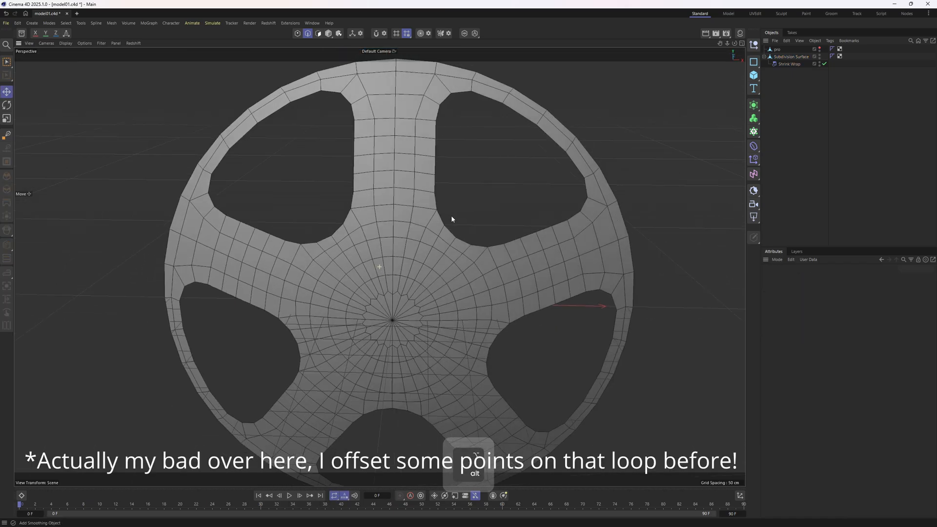
alt+drag(451, 216, 452, 234)
key(4)
right_click(785, 57)
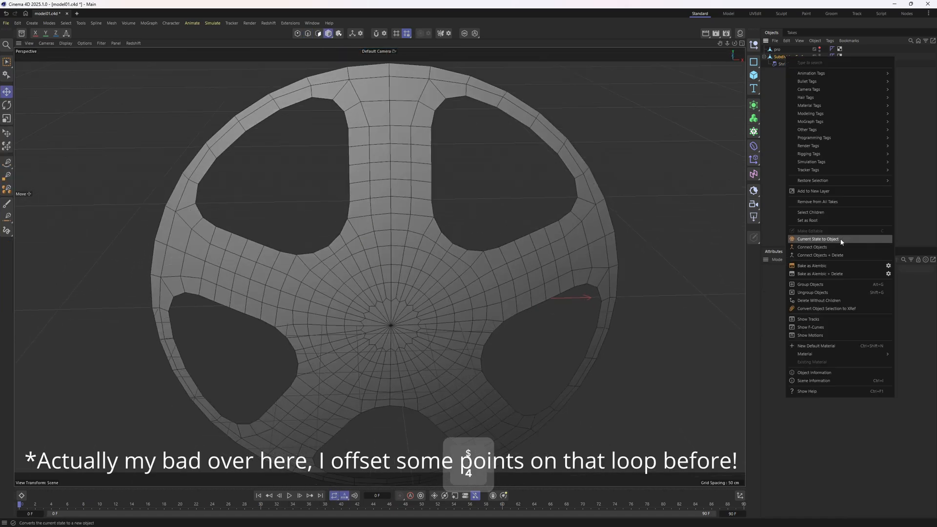
click(834, 255)
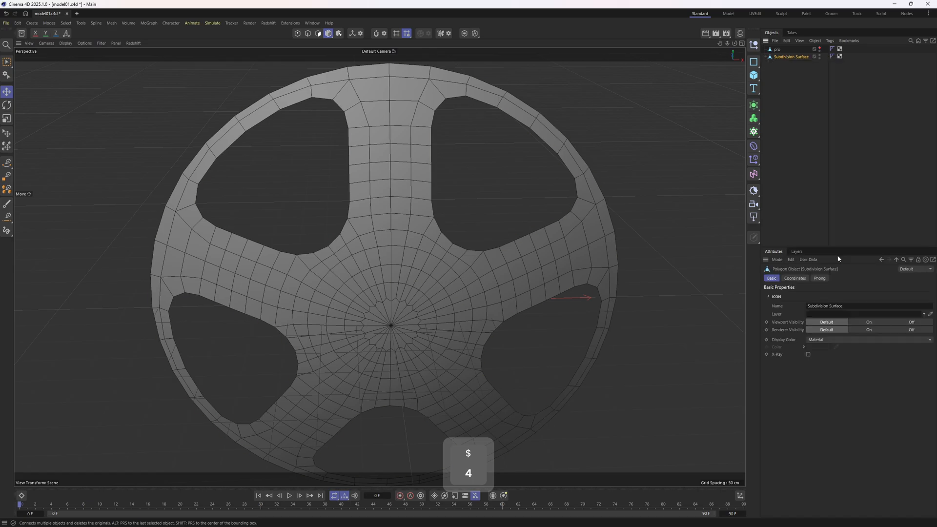
- Select the border edge loop of the upper right opening between the spokes
key(2)
alt+drag(508, 215, 526, 255)
key(e)
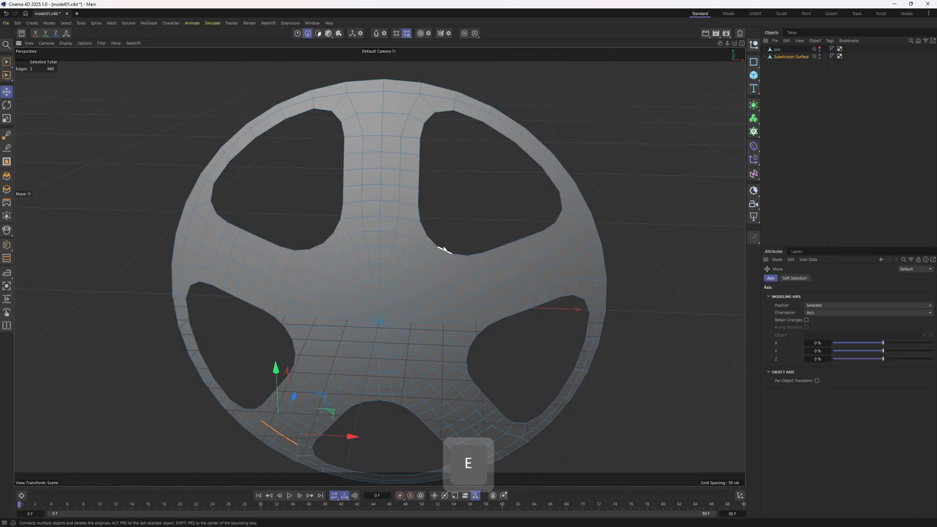
middle_click(491, 244)
middle_click(299, 194)
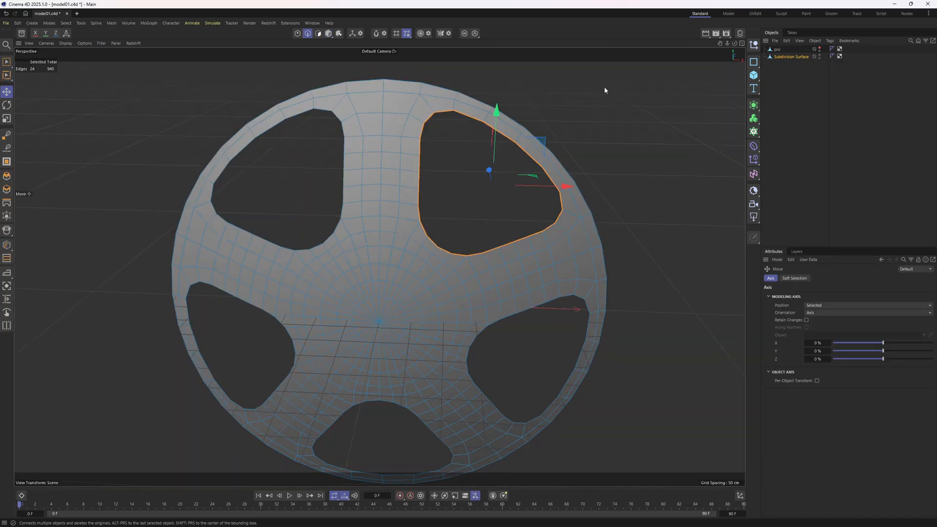
mouse_move(628, 75)
alt+mouse_down()
mouse_move(587, 84)
mouse_move(614, 68)
alt+mouse_up()
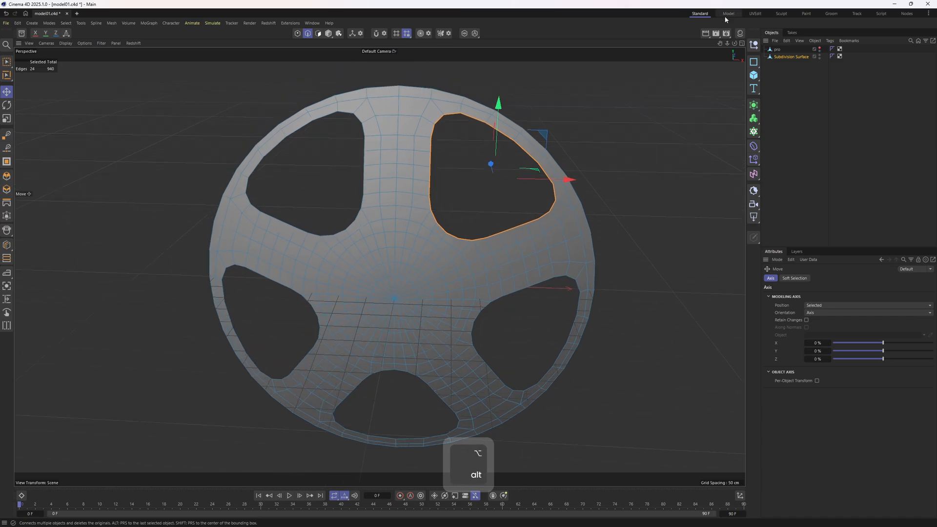
- Switch to the Model layout and hide the world grid in the perspective view
click(722, 15)
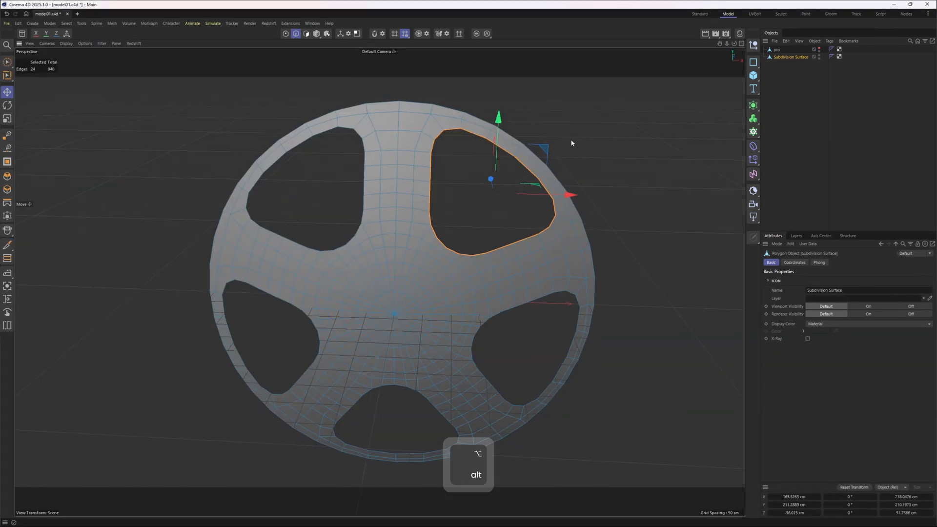
click(86, 44)
click(100, 94)
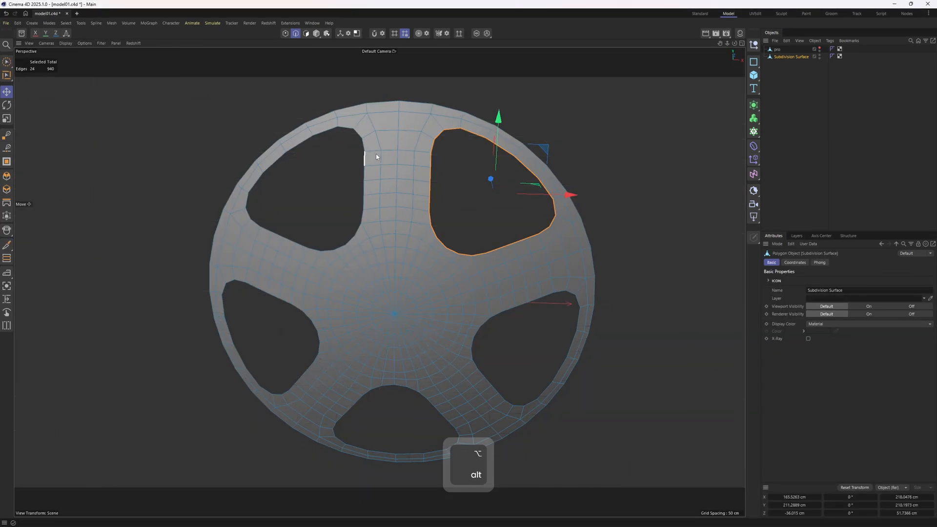
alt+drag(376, 155, 396, 49)
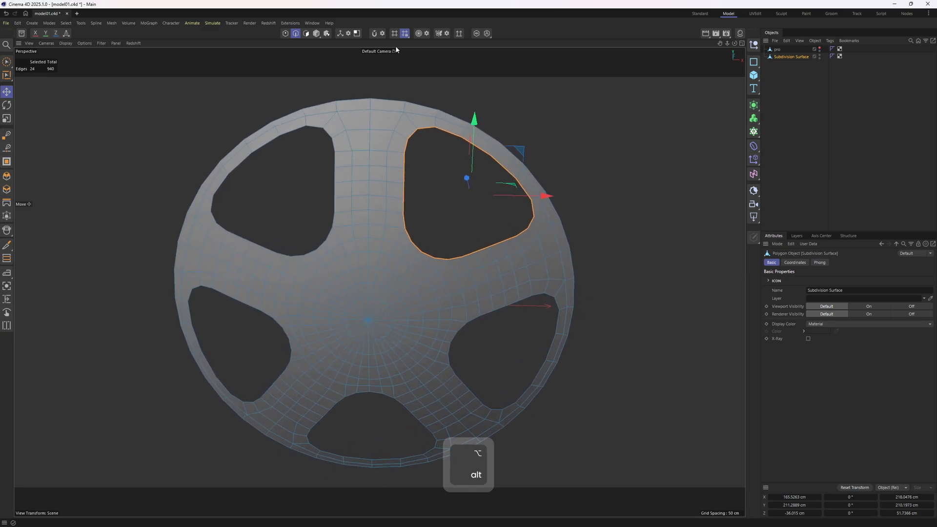
- Try to extend the opening borders inward and apply Fit Circle with radial symmetry on, then undo it and turn symmetry off
click(438, 34)
alt+drag(550, 179, 471, 183)
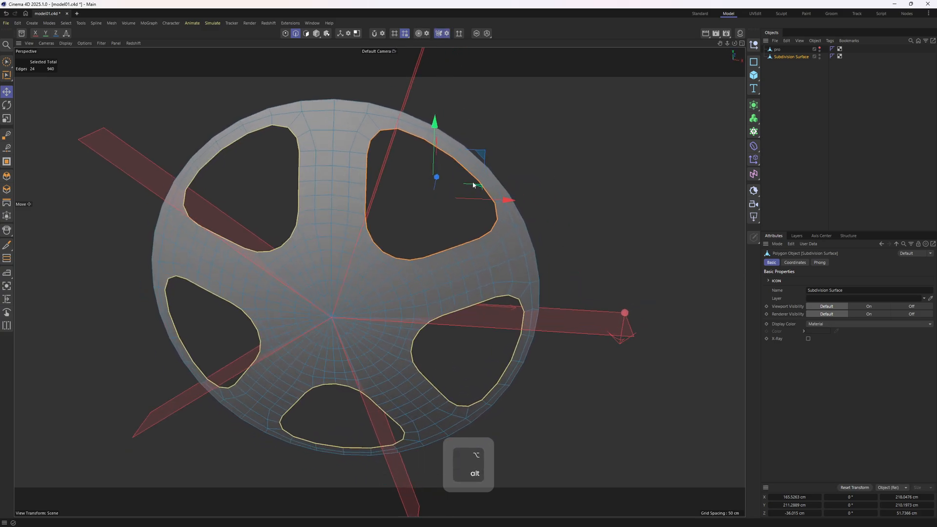
key(t)
ctrl+drag(706, 243, 620, 229)
right_click(594, 183)
click(631, 402)
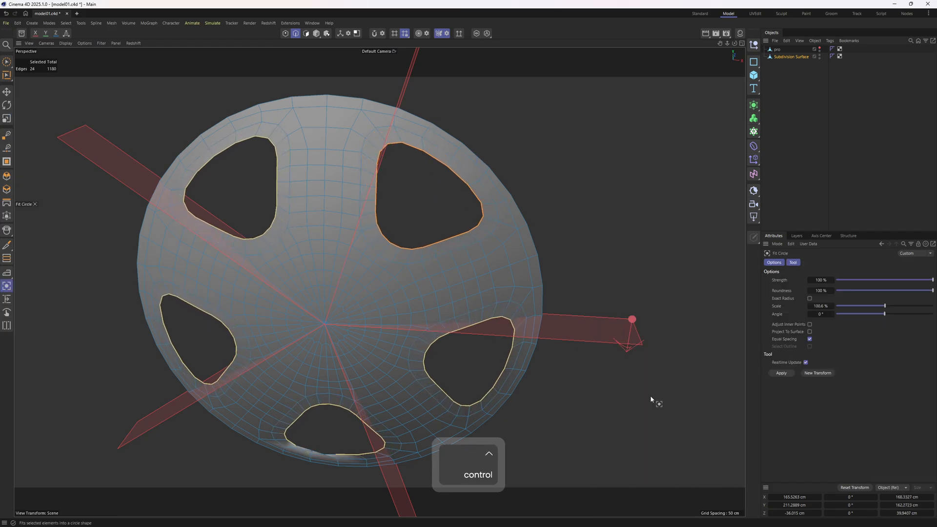
alt+drag(633, 374, 505, 156)
key(ctrl+z)
key(e)
alt+middle_drag(504, 156, 486, 261)
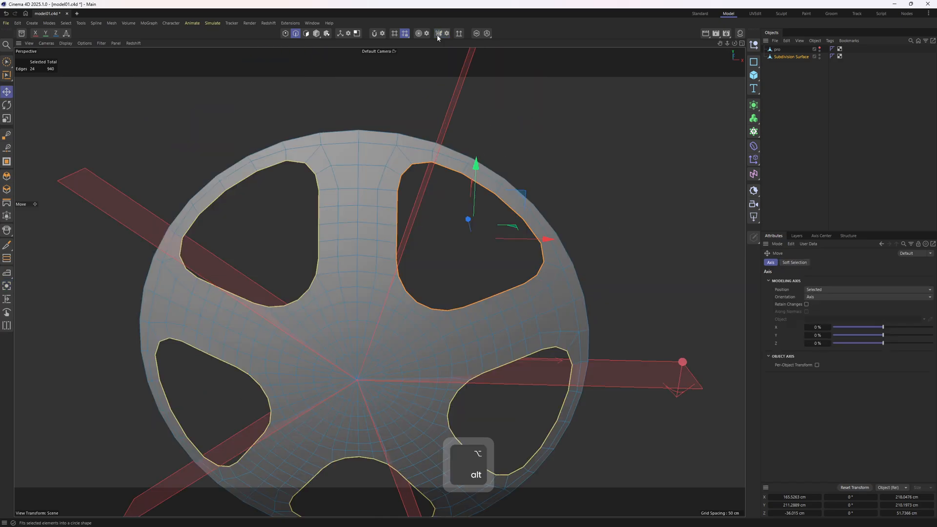
click(438, 33)
- Extrude the upper right opening's border loop inward by scaling in the front view and apply Fit Circle at 86.2 % scale to match the reference hole
double_click(455, 171)
key(t)
middle_click(595, 302)
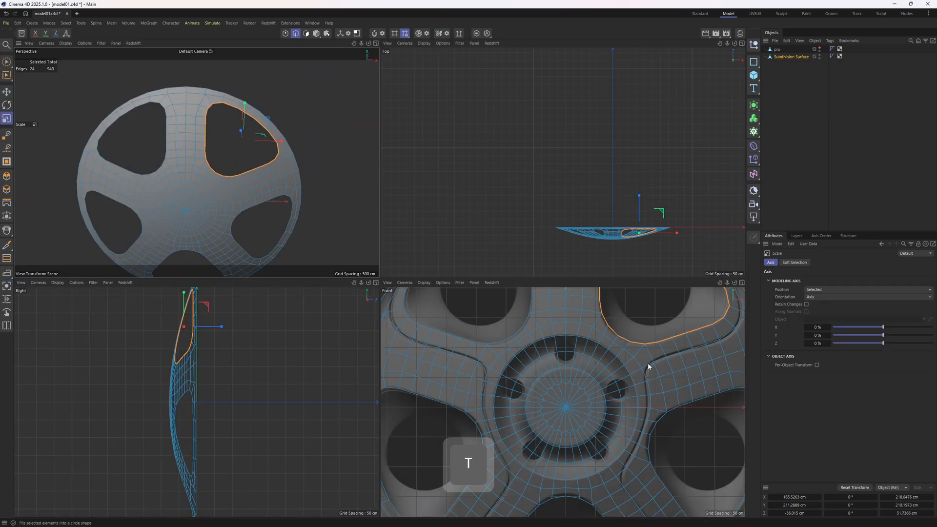
middle_click(648, 364)
ctrl+drag(697, 366, 620, 272)
right_click(620, 271)
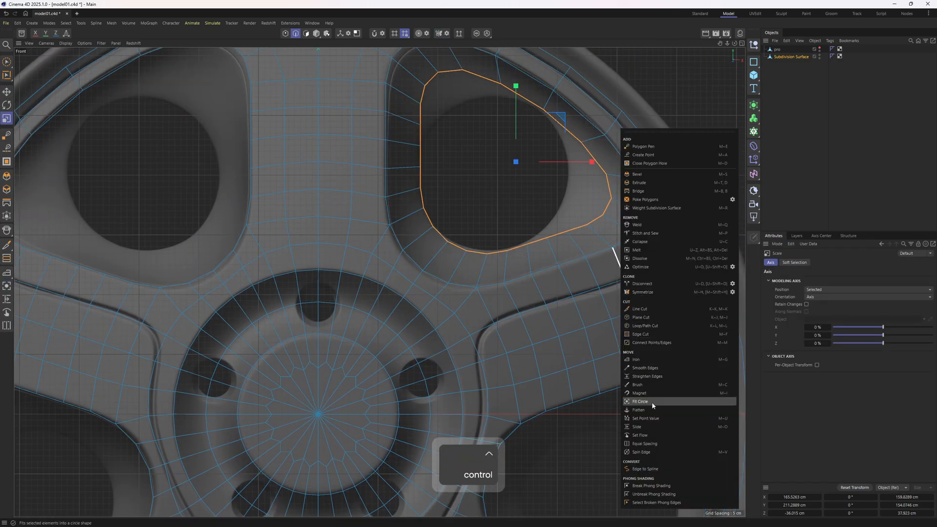
click(651, 402)
key(e)
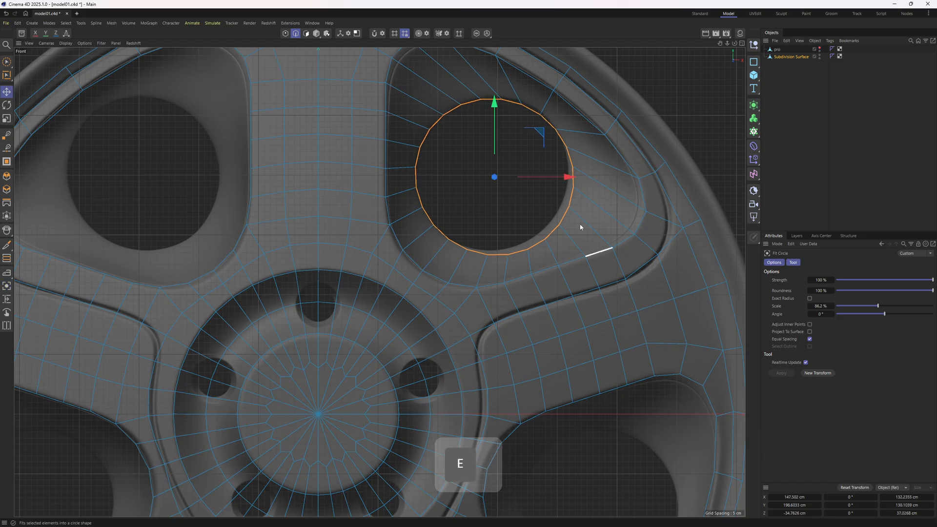
- Flatten the circular edge loop in depth by scaling it to 0 cm along Z, and extrude it backward as the hole's inner wall
middle_click(388, 144)
middle_click(342, 219)
alt+drag(341, 220, 361, 291)
key(t)
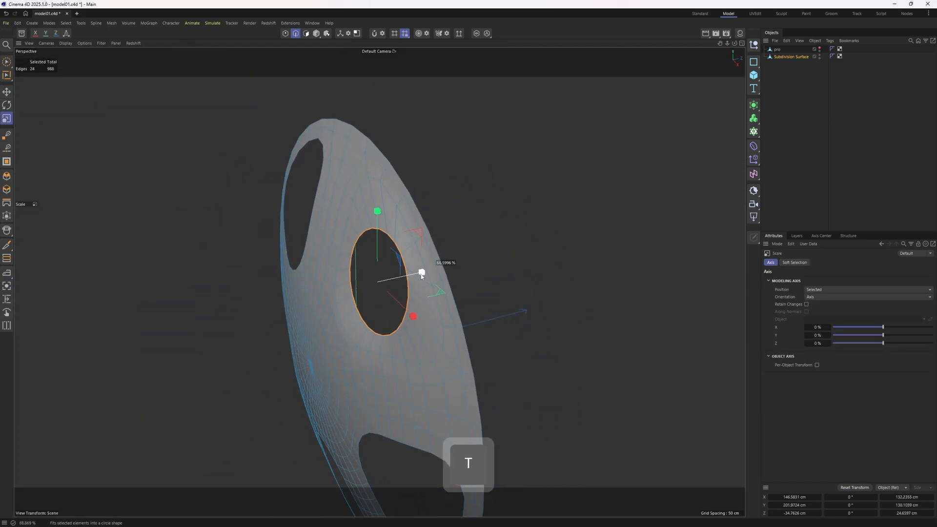
shift+drag(397, 283, 384, 287)
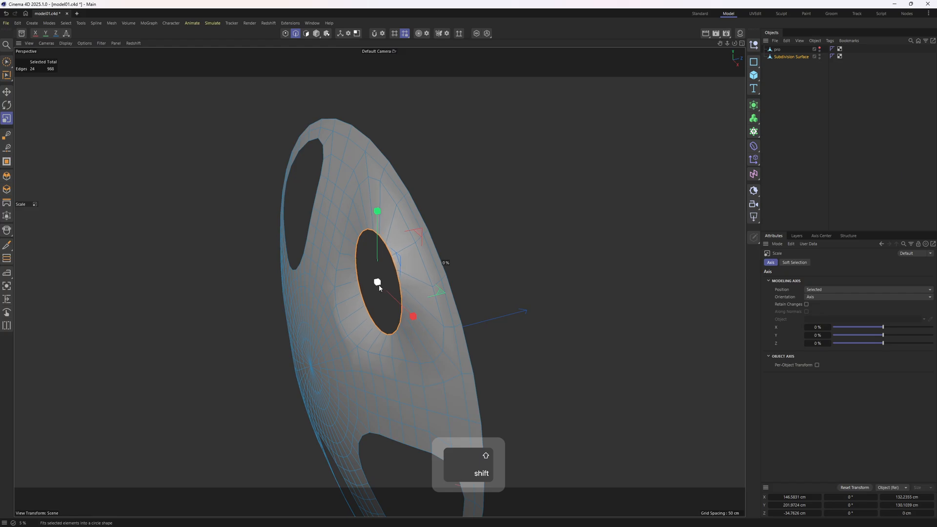
key(e)
alt+drag(444, 268, 517, 259)
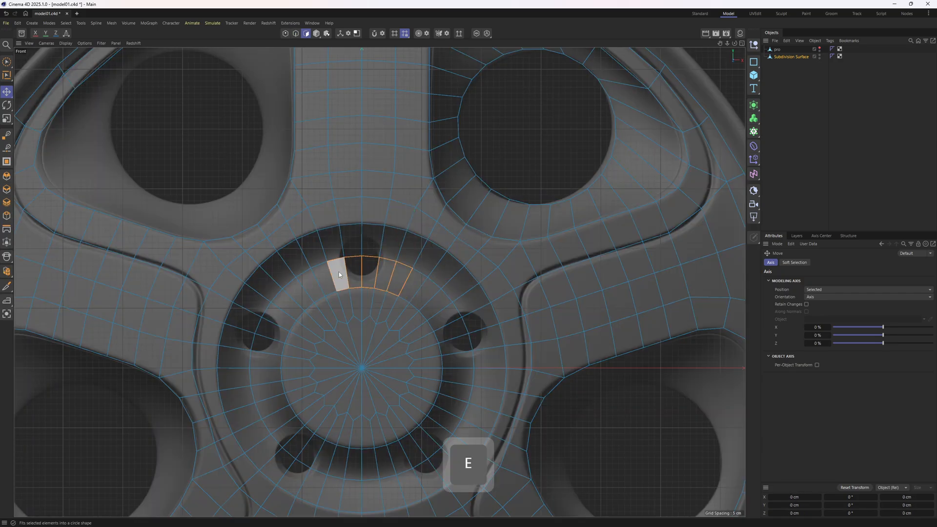
- Select the polygons covering the upper bolt hole in both rings around the hub
shift+drag(393, 244, 329, 247)
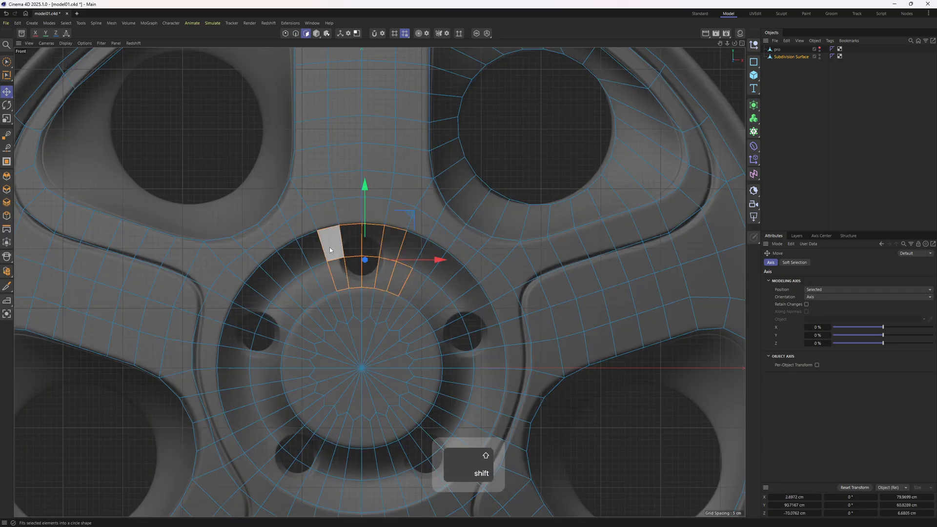
middle_click(330, 247)
middle_click(274, 189)
alt+drag(405, 287, 376, 297)
scroll(376, 294, up, 2)
scroll(375, 300, up, 2)
- Try to bevel the edge loop running between the two polygon rings around the hub, then undo the bevel
key(2)
key(e)
click(366, 314)
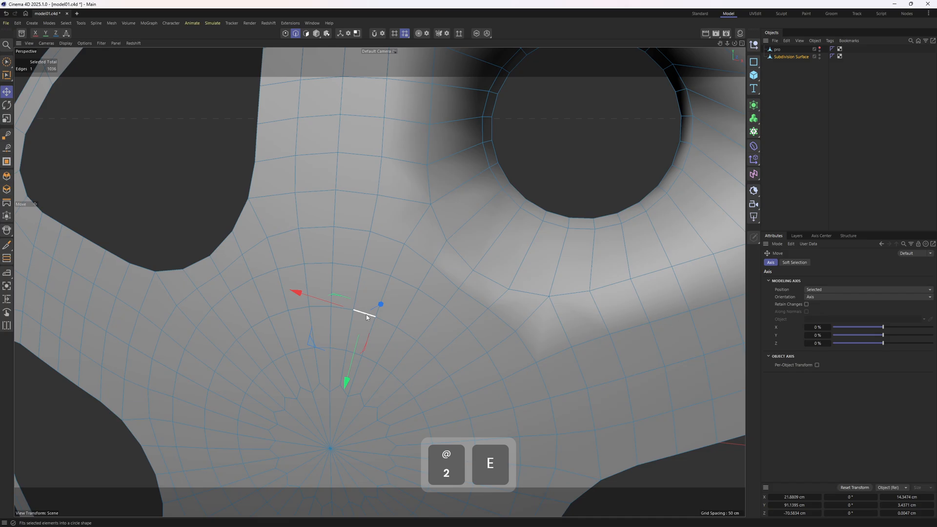
middle_click(435, 358)
middle_click(264, 192)
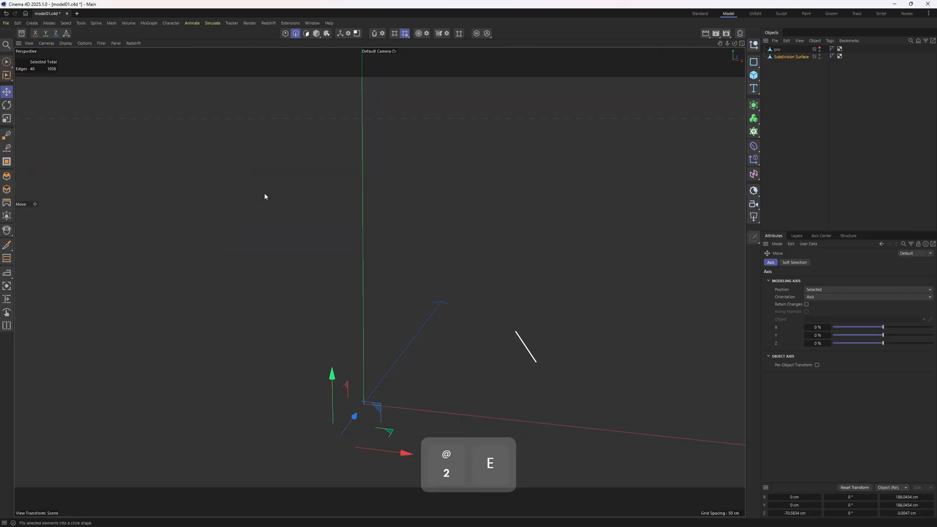
alt+middle_drag(371, 322, 371, 265)
right_click(488, 292)
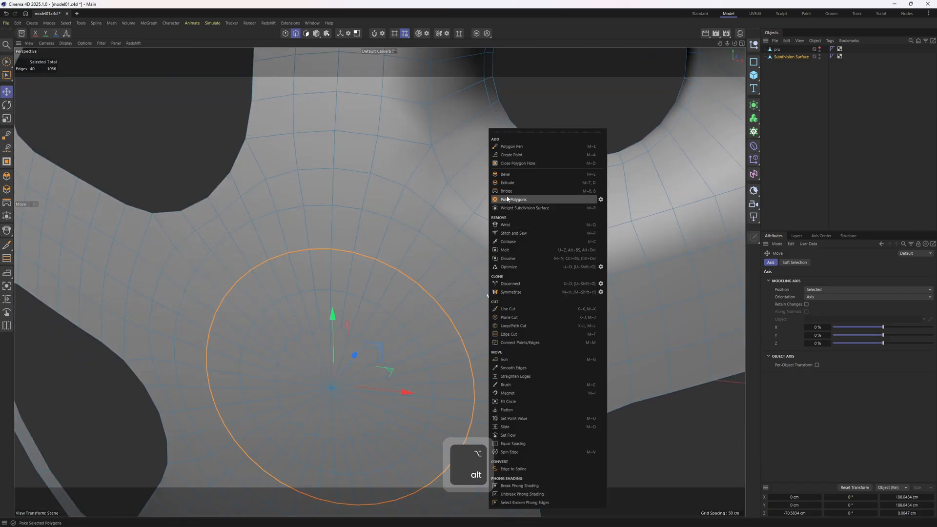
click(508, 177)
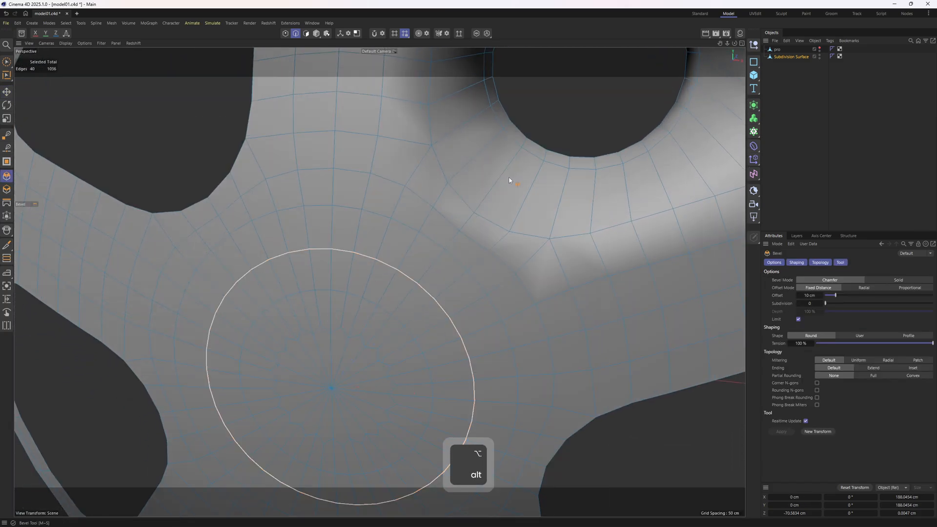
click(820, 303)
mouse_move(540, 317)
mouse_down()
mouse_move(517, 320)
mouse_move(533, 320)
mouse_up()
key(ctrl+z)
key(ctrl+z)
key(ctrl+z)
- Loop-select the two polygon rings around the hub and push them inward along their normals by about 10.9 cm
key(e)
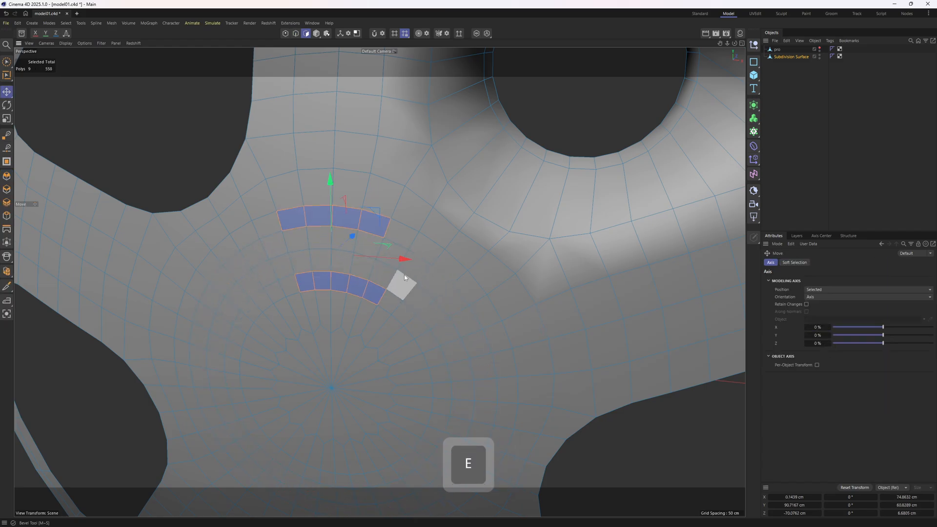
key(u)
key(l)
click(394, 259)
shift+click(391, 277)
alt+middle_drag(480, 352, 465, 276)
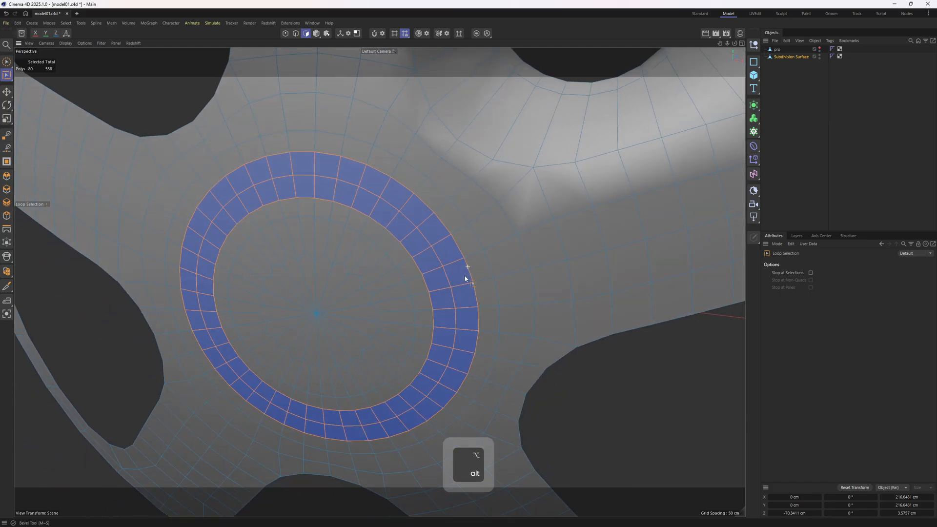
right_click(496, 268)
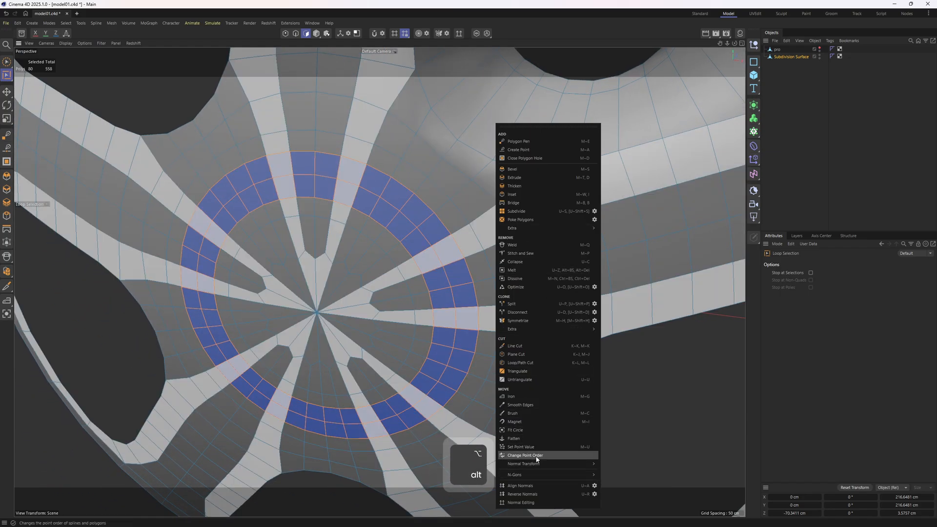
mouse_move(536, 464)
click(628, 470)
alt+drag(567, 326, 620, 326)
alt+drag(493, 244, 414, 271)
- Loop-select the edge loop between the two recessed rings and shift it deeper into the hub groove with the Slide tool
key(2)
key(e)
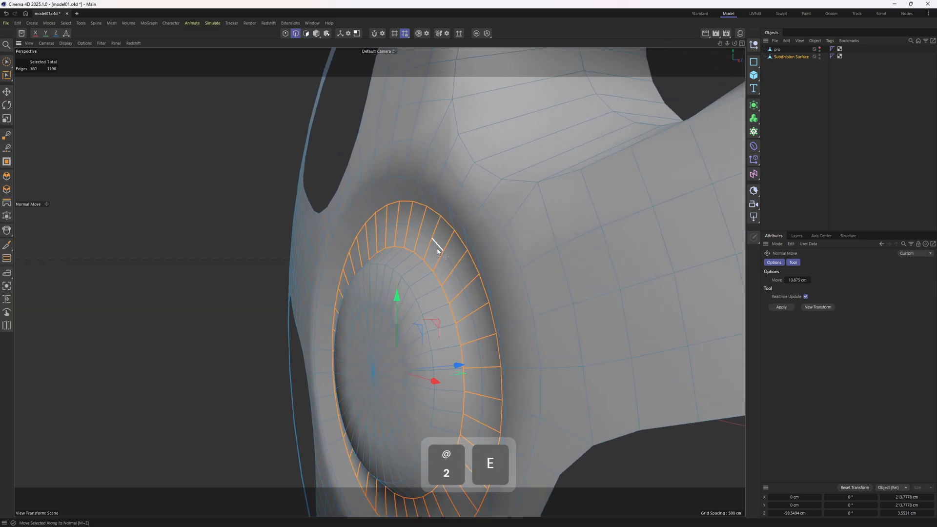
key(w)
double_click(438, 250)
alt+drag(447, 277, 426, 292)
right_click(490, 268)
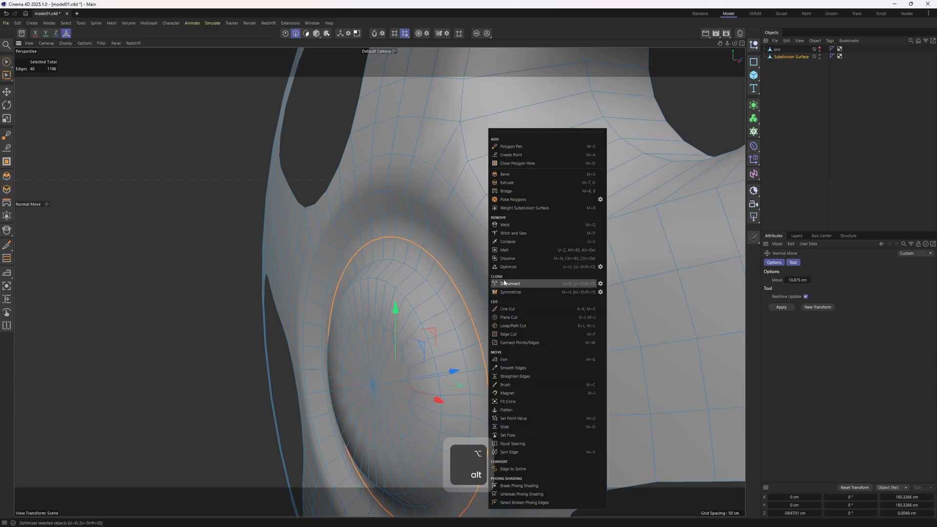
click(471, 306)
right_click(567, 337)
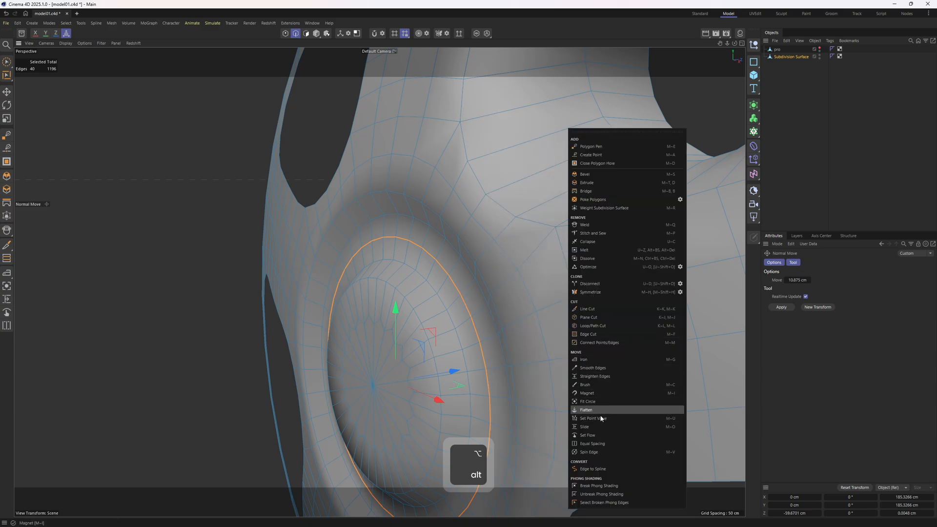
click(596, 430)
alt+drag(496, 307, 551, 371)
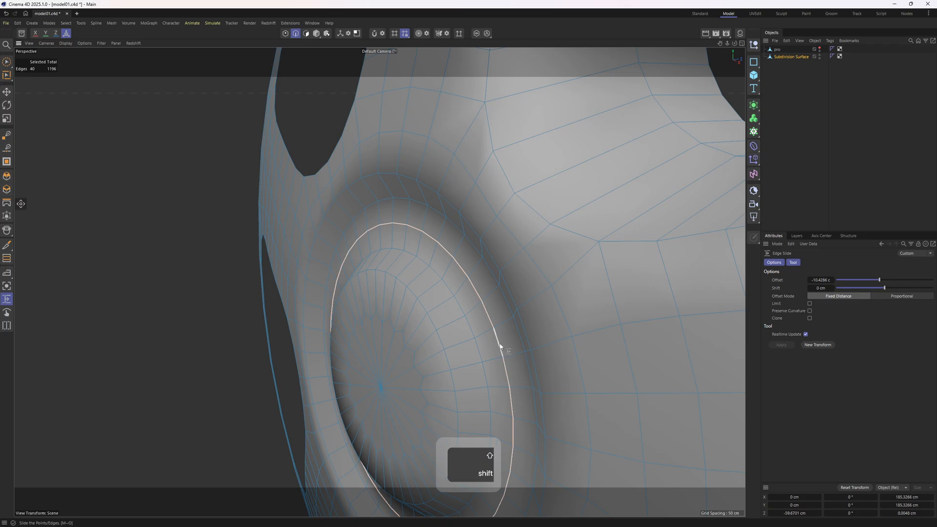
shift+drag(499, 346, 726, 344)
key(ctrl+z)
- Loop-select the four polygon rings of the hub groove and examine its profile in the orthographic and perspective views
key(3)
key(e)
key(u)
key(l)
shift+click(438, 308)
middle_click(726, 343)
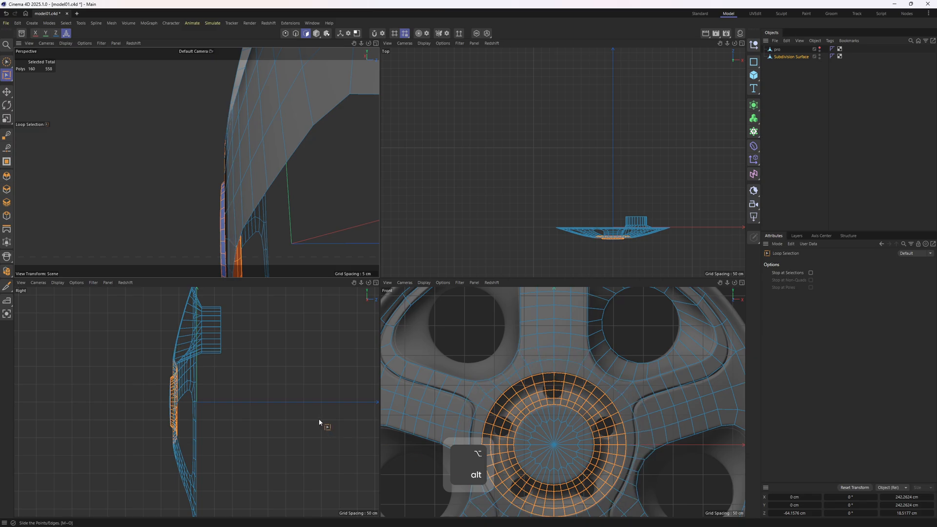
key(F1)
alt+drag(411, 332, 500, 343)
key(e)
scroll(499, 341, down, 2)
alt+middle_drag(498, 288, 505, 314)
scroll(505, 314, down, 2)
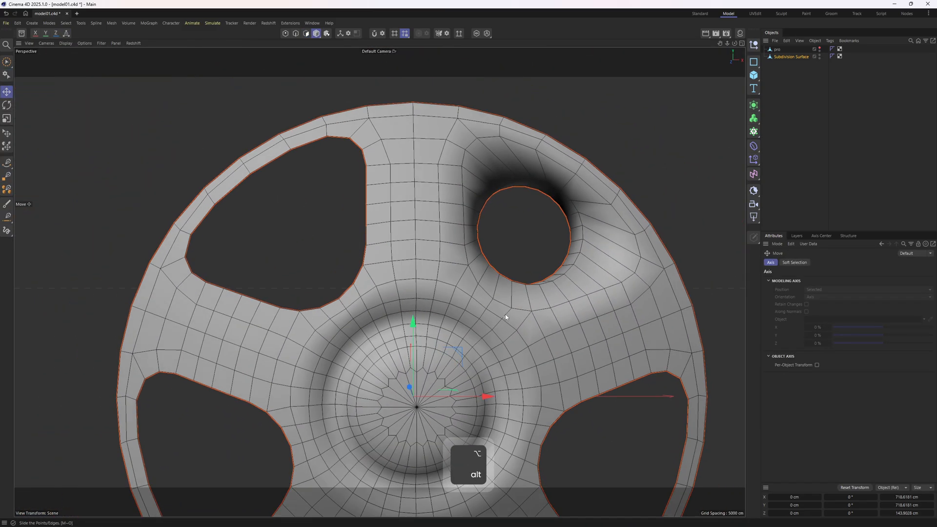
key(2)
key(e)
scroll(502, 311, down, 1)
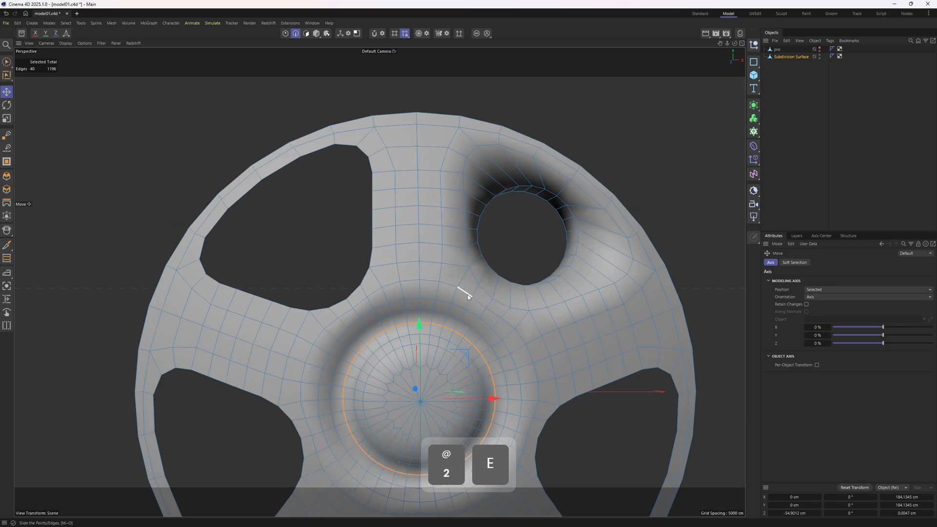
- Select the four polygons lying over the upper bolt hole in the front view
key(3)
middle_click(442, 328)
middle_click(510, 414)
alt+middle_drag(430, 293, 474, 324)
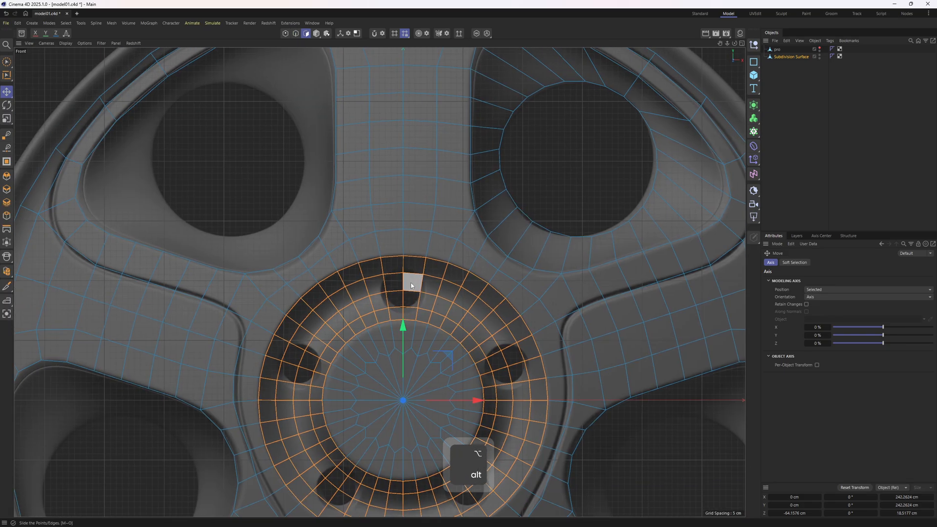
drag(413, 284, 412, 290)
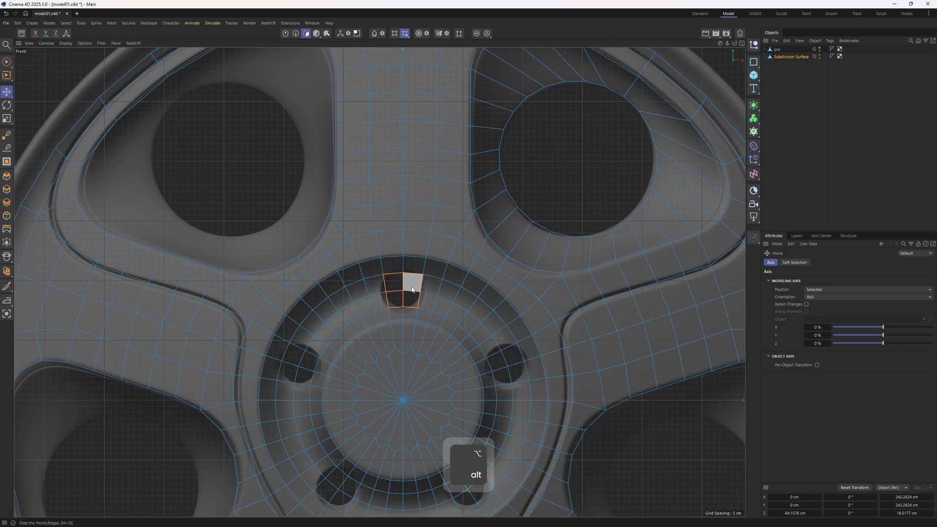
middle_click(365, 247)
middle_click(287, 176)
- Select the upper spoke's centre edge loop and the diagonal loop through the round opening, and fill-select the slice between them
key(2)
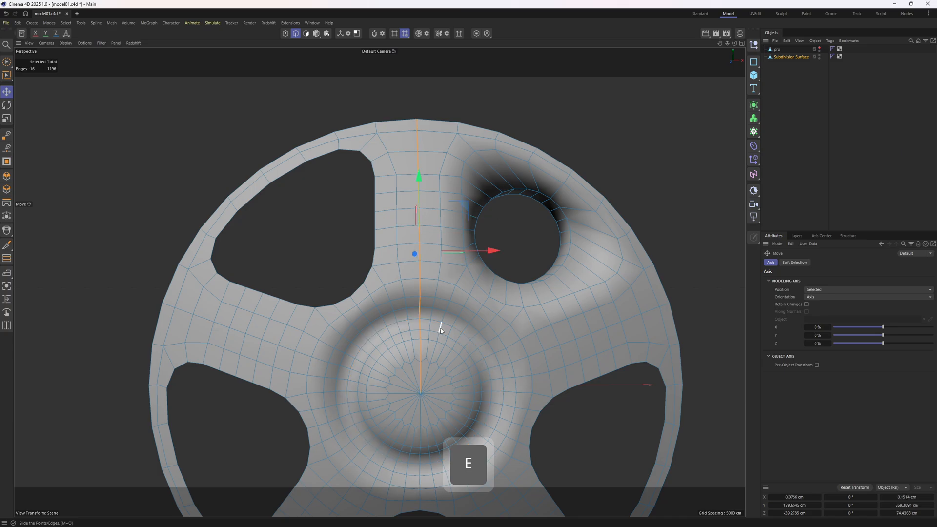
alt+middle_drag(454, 366, 416, 328)
alt+right_drag(416, 329, 448, 326)
mouse_move(449, 326)
alt+mouse_down()
mouse_move(465, 326)
mouse_move(449, 323)
alt+mouse_up()
alt+drag(418, 283, 458, 282)
shift+double_click(526, 190)
key(u)
key(f)
click(418, 244)
alt+drag(379, 282, 506, 278)
- Try to isolate the selected slice by deleting all other polygons, then undo the deletion
key(u)
key(i)
key(Delete)
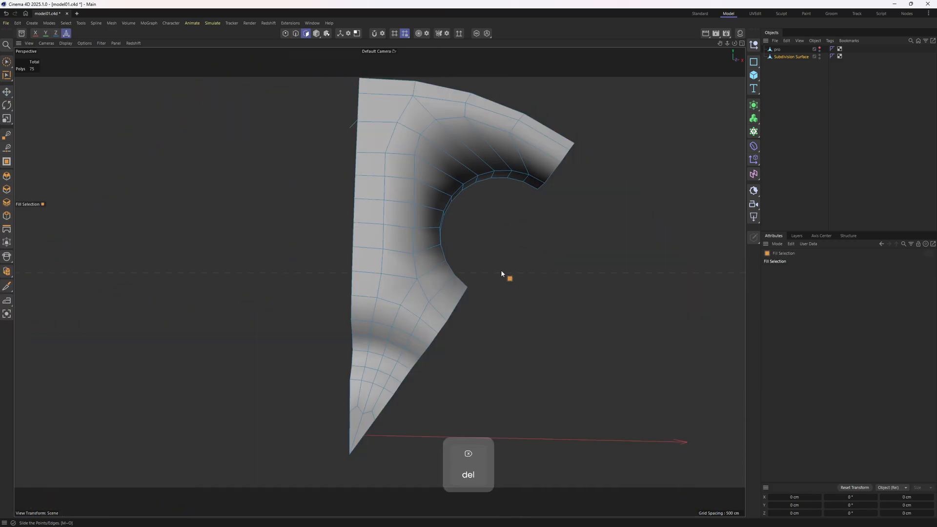
scroll(393, 342, up, 4)
key(e)
scroll(405, 276, down, 3)
alt+drag(394, 342, 390, 354)
key(ctrl+z)
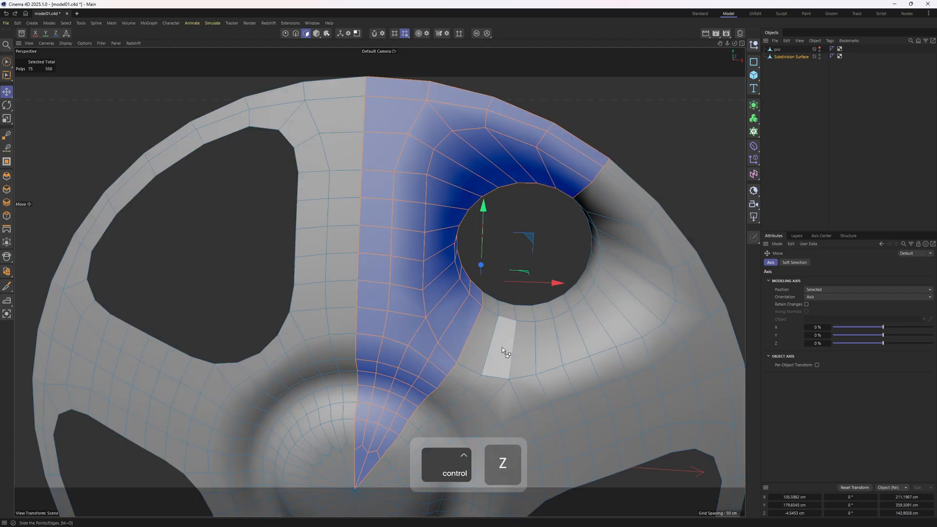
- Add a cylinder primitive at the hub centre and orient it along +Z
alt+drag(501, 346, 509, 287)
key(e)
middle_click(508, 299)
alt+drag(555, 425, 548, 383)
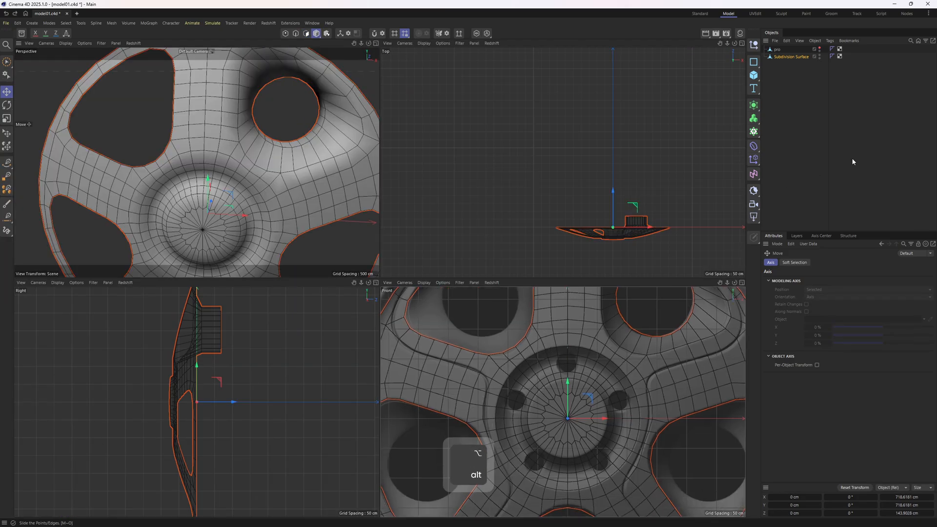
middle_click(596, 362)
scroll(378, 238, up, 5)
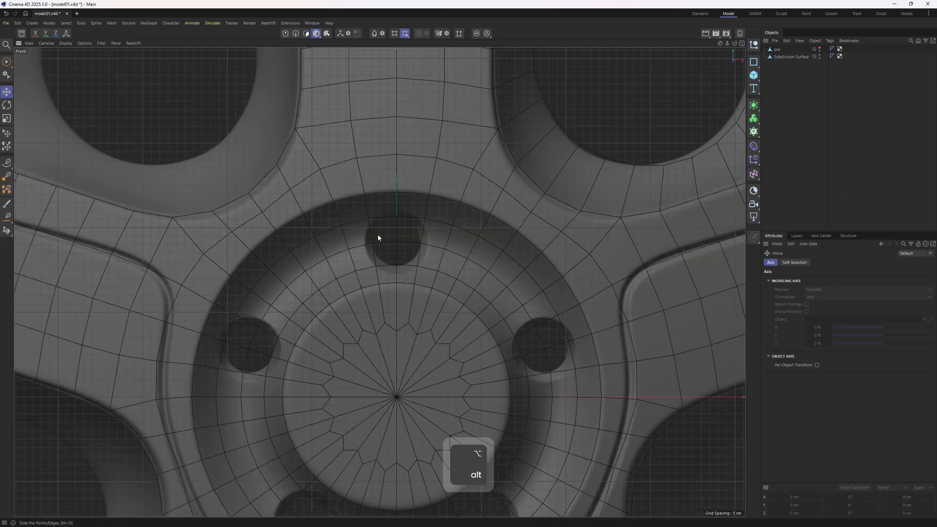
click(757, 79)
click(828, 108)
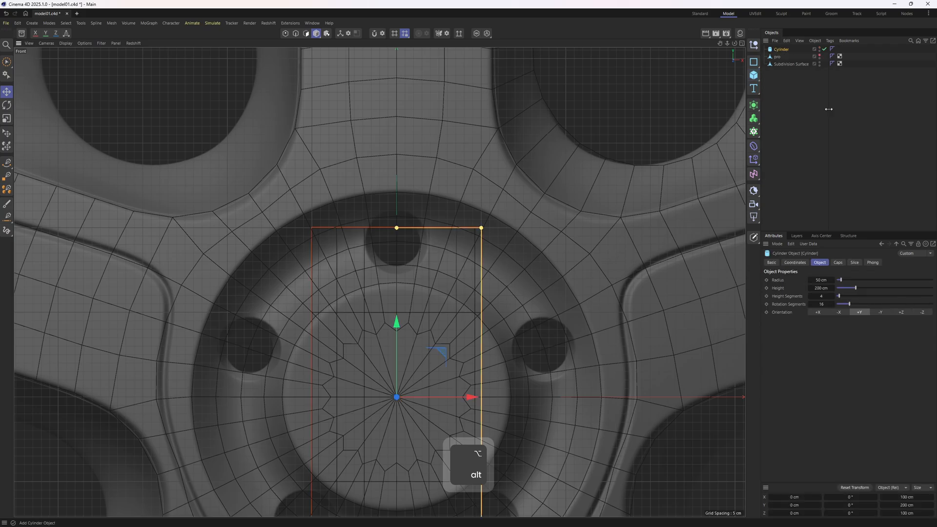
drag(849, 304, 901, 304)
click(901, 312)
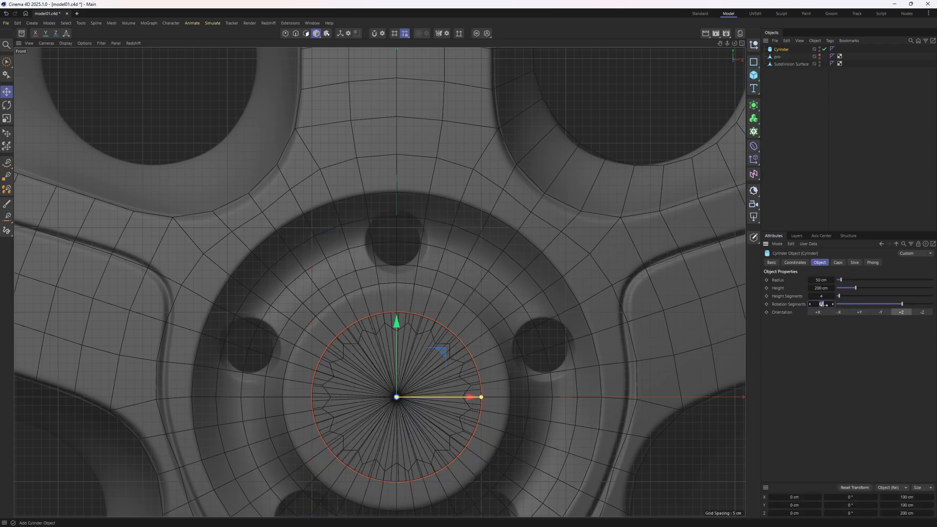
- Set the cylinder to 1 height segment and 8 rotation segments
text(16)
key(Return)
key(F1)
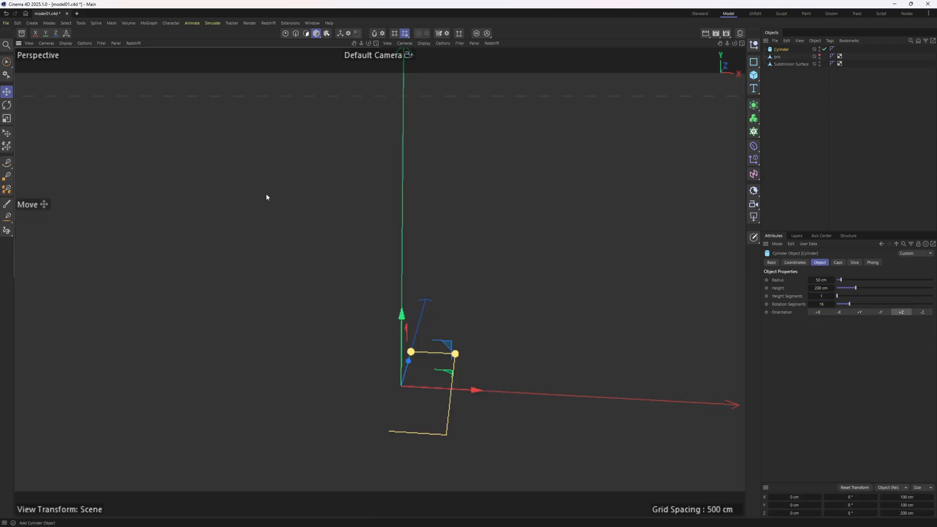
text(8)
key(Return)
key(F4)
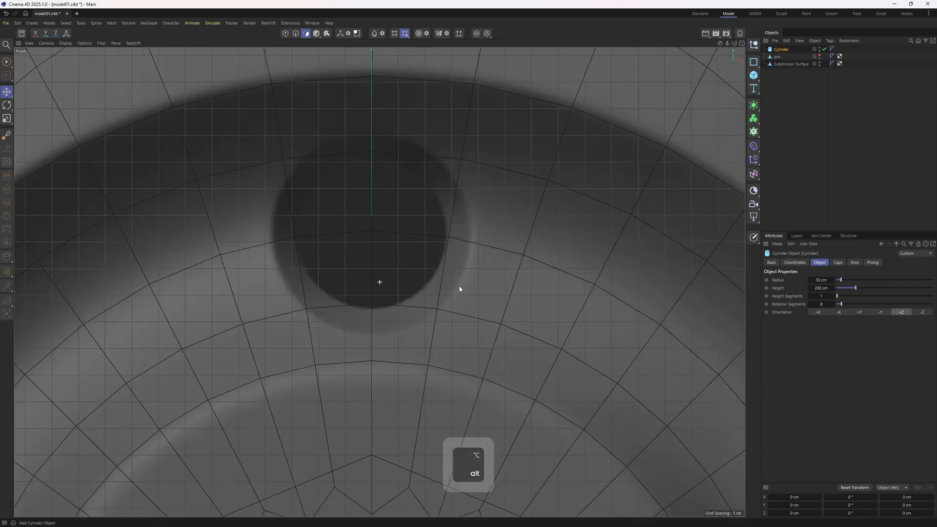
- Move the cylinder up onto the upper bolt hole and scale it down to roughly the hole's size in the front view
drag(439, 355, 438, 171)
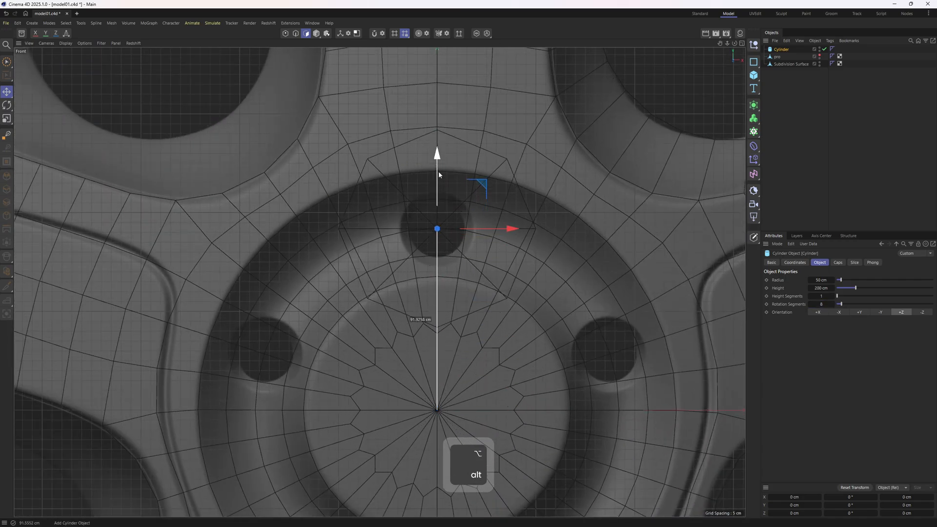
scroll(438, 171, up, 2)
key(t)
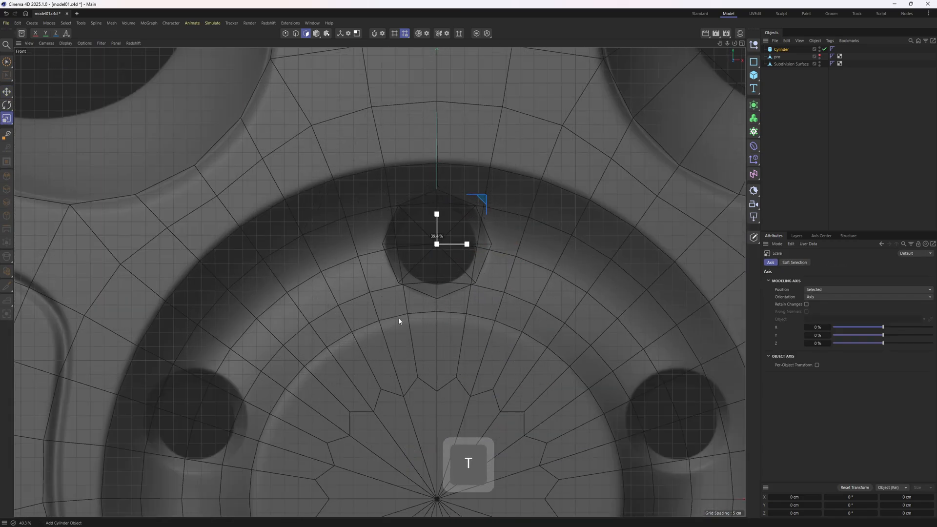
- Fine-tune the cylinder's position and scale so its octagonal outline surrounds the upper bolt hole in the reference
scroll(417, 228, up, 2)
key(r)
drag(457, 212, 457, 216)
key(t)
drag(579, 287, 602, 287)
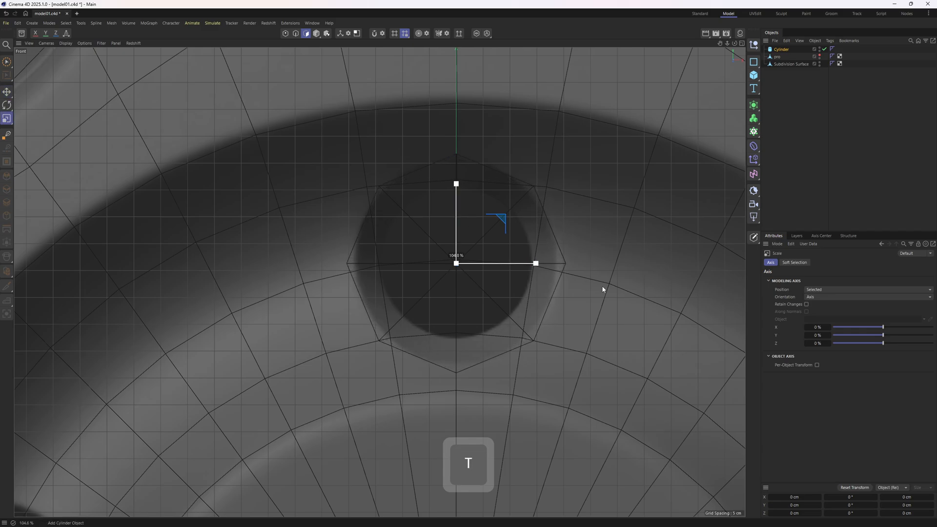
scroll(509, 218, up, 6)
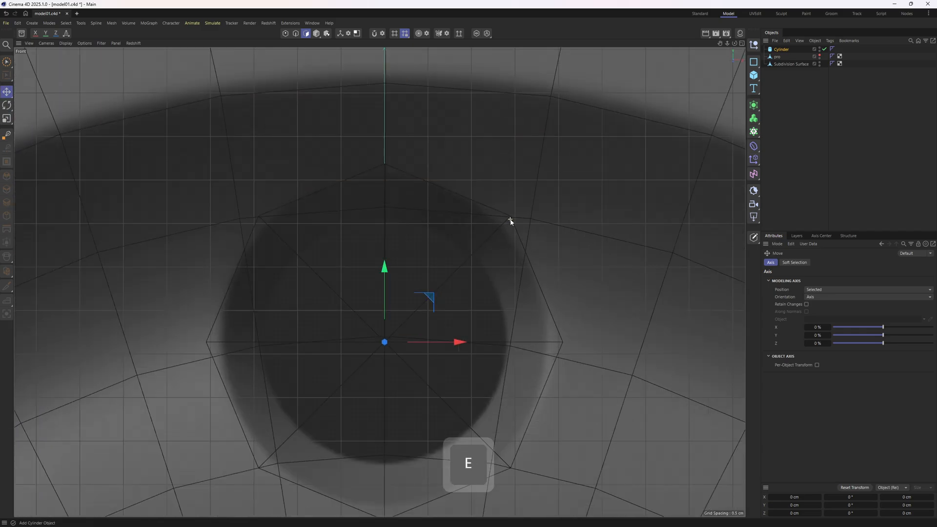
scroll(516, 218, down, 6)
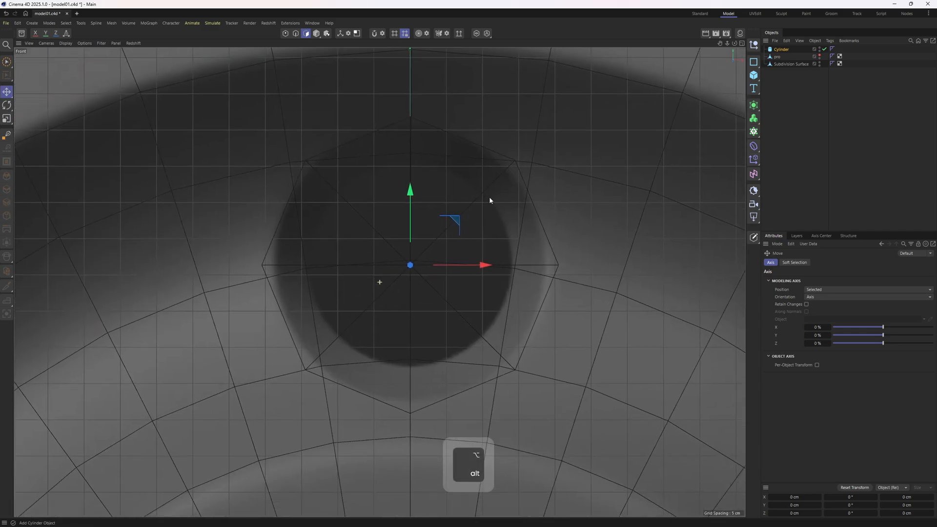
key(ctrl)
key(t)
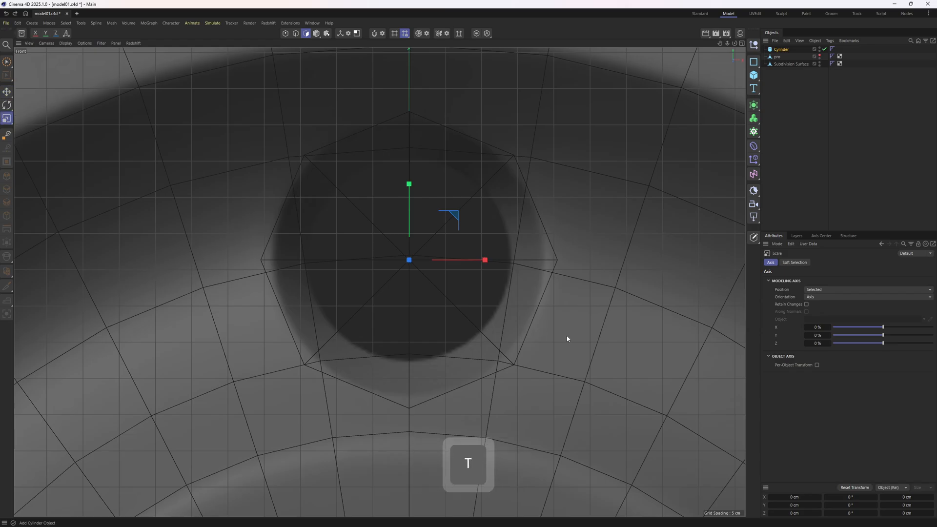
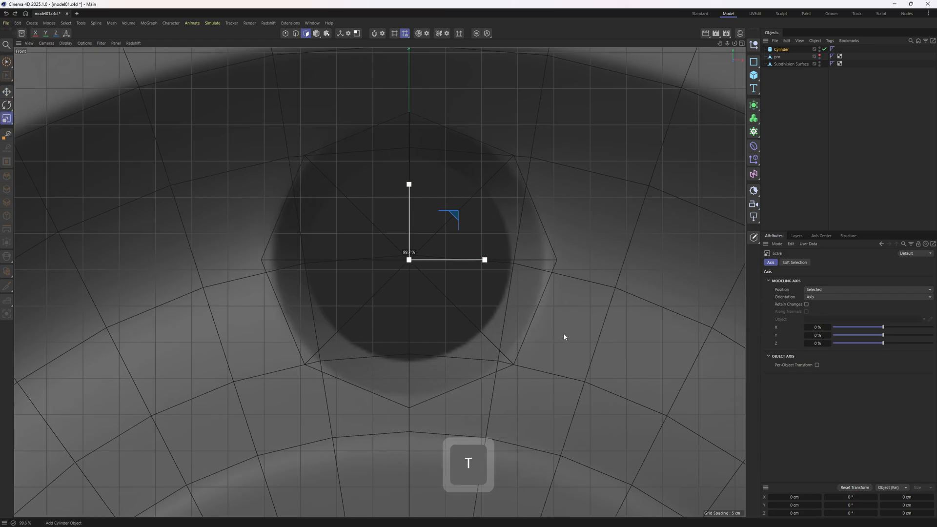
- Place the rim mesh under a new Boolean object and add the cylinder below it as the second child
key(F1)
alt+drag(345, 226, 495, 313)
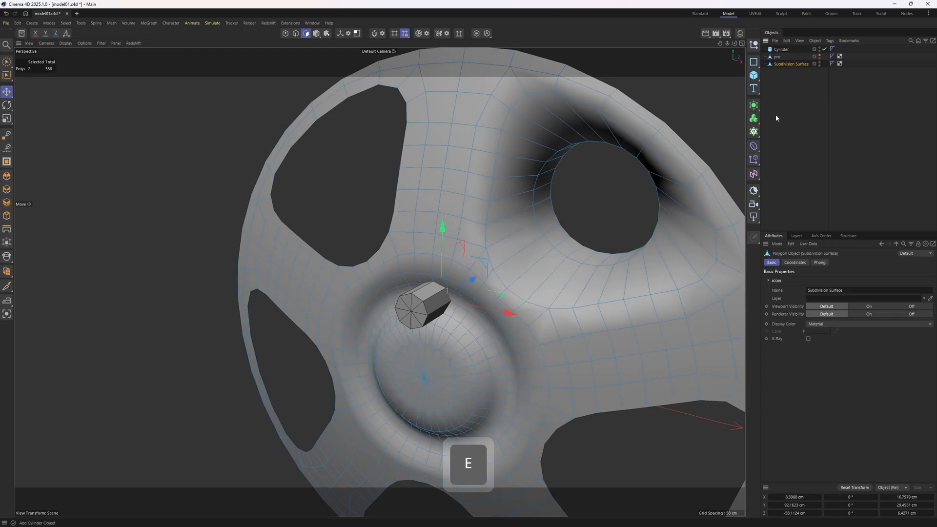
click(753, 118)
alt+click(835, 159)
drag(785, 48, 789, 75)
click(789, 93)
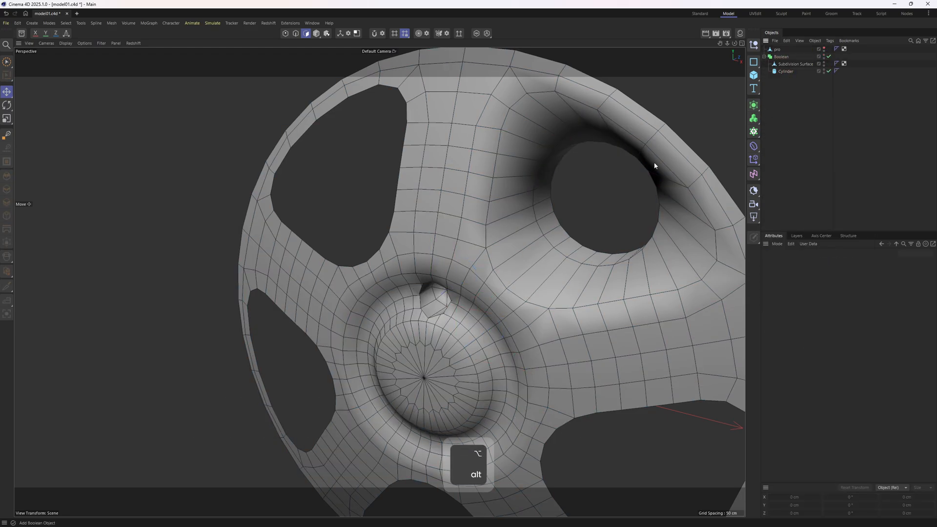
- Make the Boolean object editable and activate the Polygon Pen for cleaning up the cut hole
alt+drag(654, 164, 487, 195)
click(781, 57)
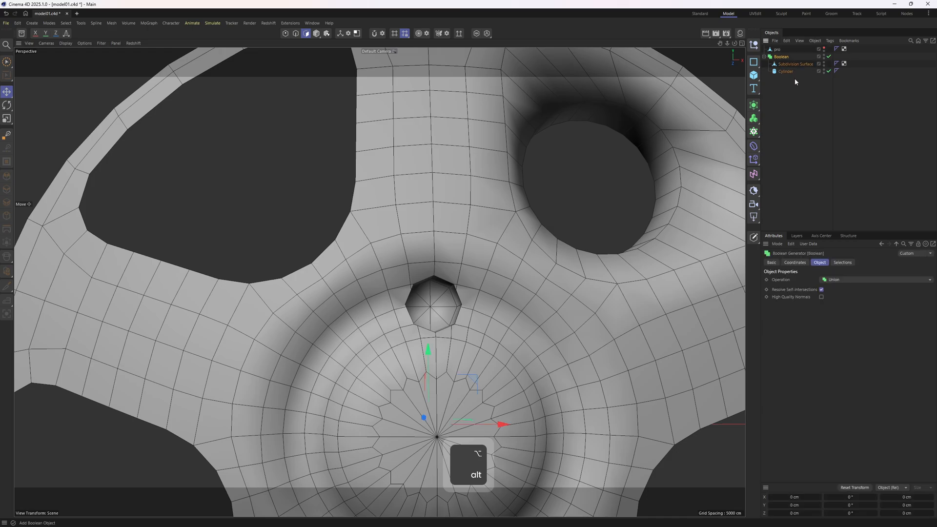
key(c)
alt+drag(524, 192, 522, 176)
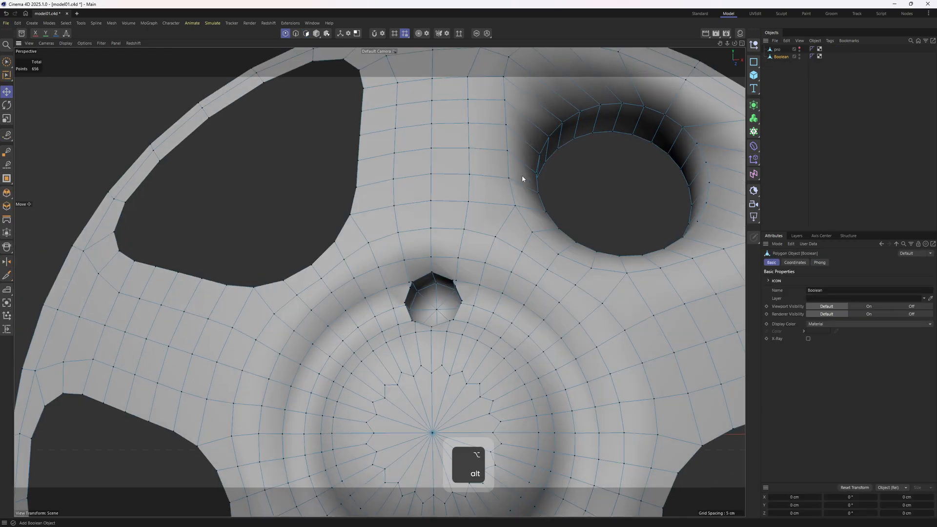
right_click(547, 188)
click(583, 205)
- Inspect the cut hole's upper corner, then undo the Boolean's conversion and expand its hierarchy
scroll(462, 264, up, 3)
scroll(462, 263, up, 8)
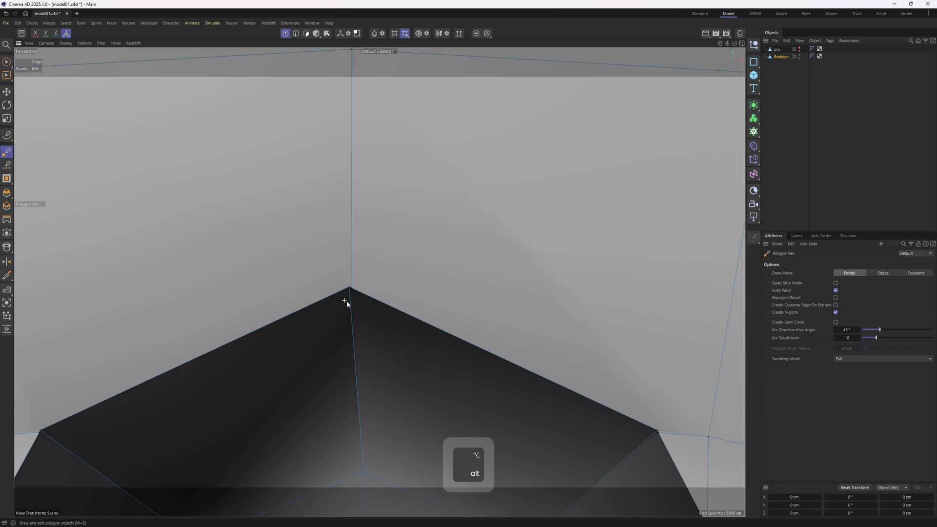
alt+drag(346, 304, 349, 251)
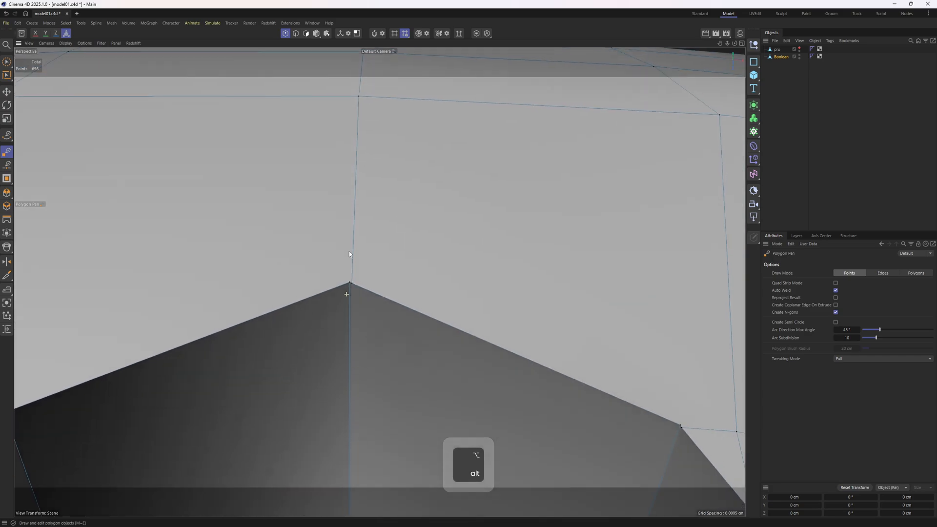
scroll(349, 251, down, 6)
alt+drag(355, 307, 361, 352)
key(ctrl+z)
click(764, 57)
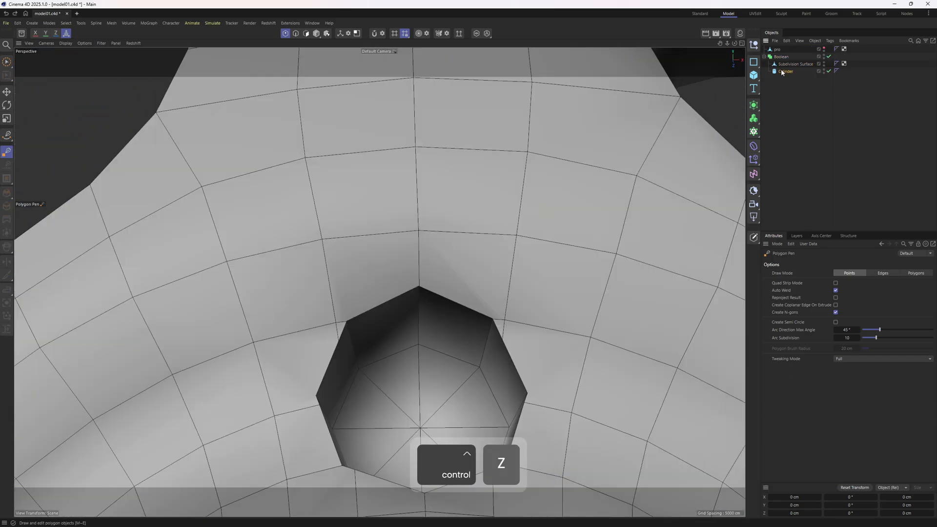
- Try shifting the Boolean's cylinder sideways along X in the top view, then undo the move
click(783, 71)
key(4)
key(e)
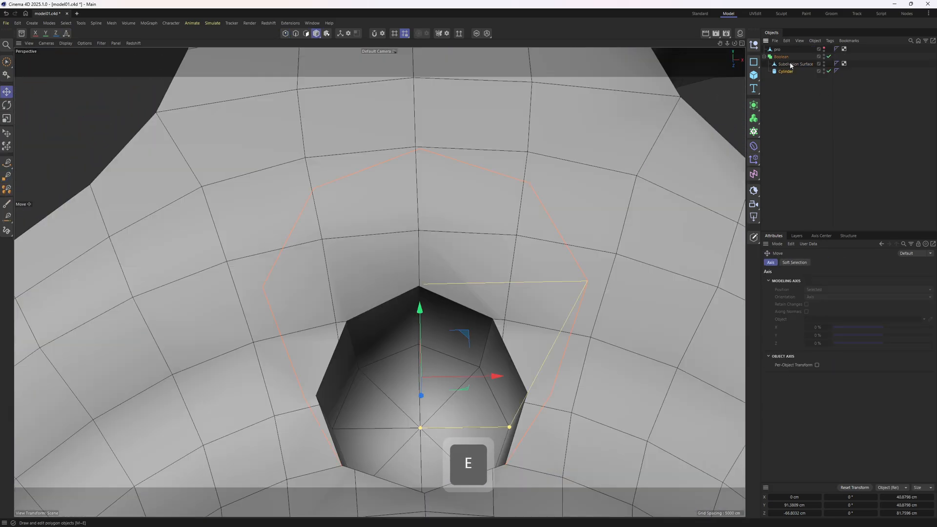
click(785, 73)
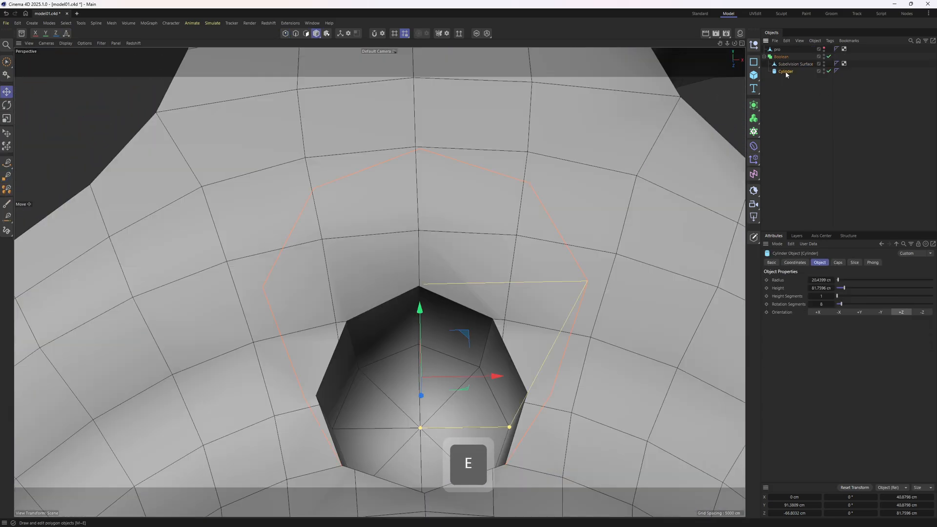
middle_click(468, 280)
drag(621, 233, 626, 234)
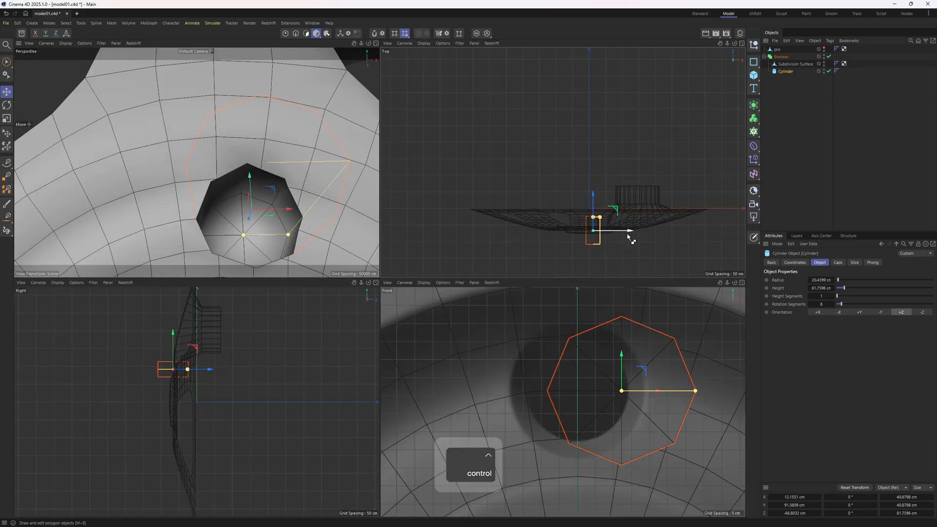
key(ctrl+z)
- Select the rim mesh's vertical edge loop through the upper spoke and examine where it meets the cut hole
middle_click(300, 183)
alt+drag(419, 288, 782, 93)
key(2)
alt+drag(505, 261, 482, 261)
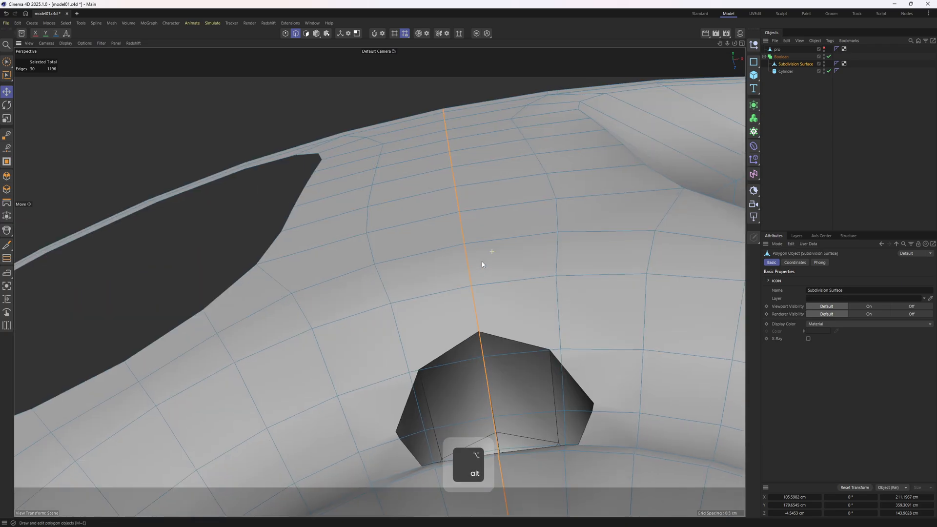
alt+right_drag(482, 261, 477, 273)
alt+drag(476, 274, 855, 111)
double_click(467, 268)
- Make the Boolean object editable and activate the Polygon Pen in point mode at the cut hole
click(781, 57)
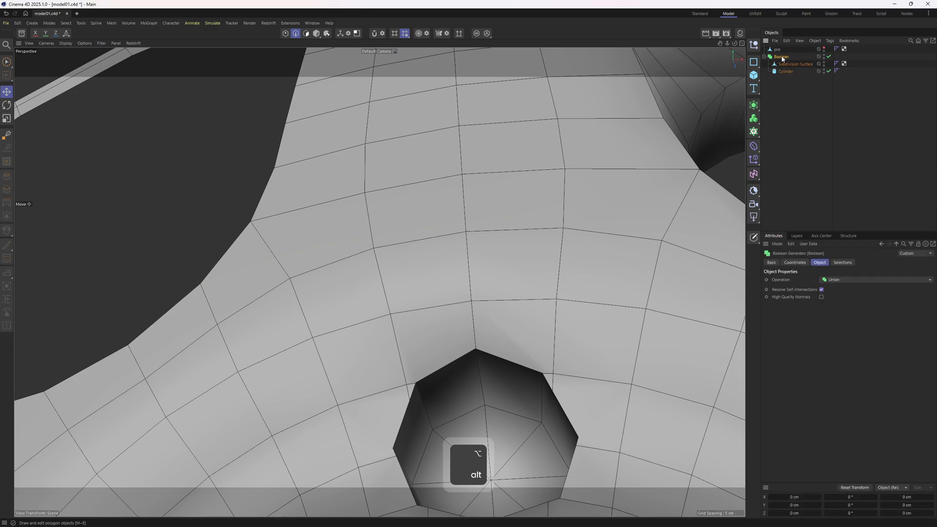
key(c)
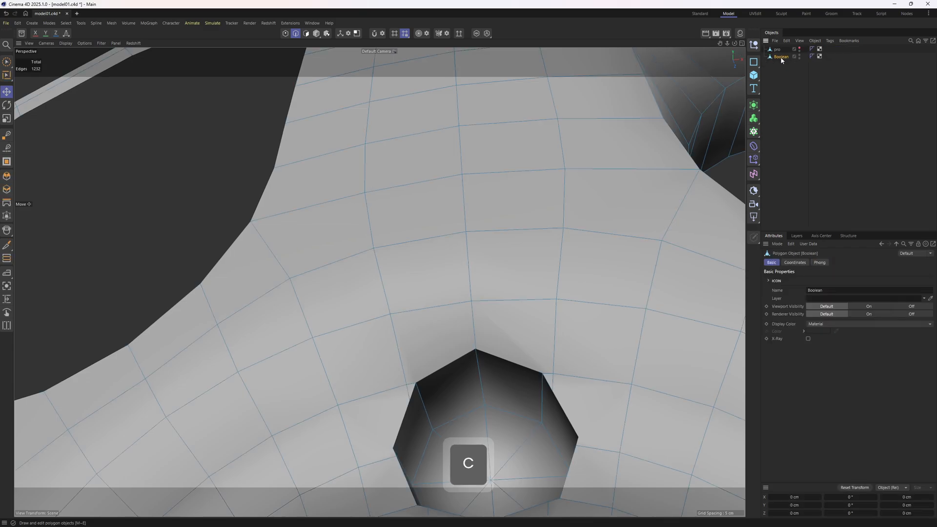
alt+drag(513, 321, 531, 252)
right_click(560, 238)
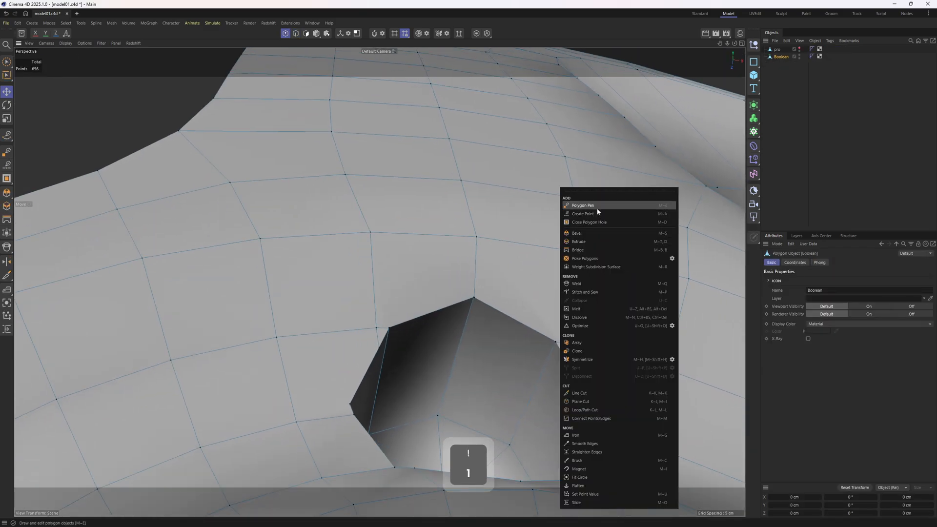
click(595, 205)
- Try adjusting the point at the hole's upper corner with the Polygon Pen, then undo it
scroll(484, 297, up, 10)
drag(462, 299, 474, 349)
scroll(485, 293, down, 5)
key(ctrl+z)
key(e)
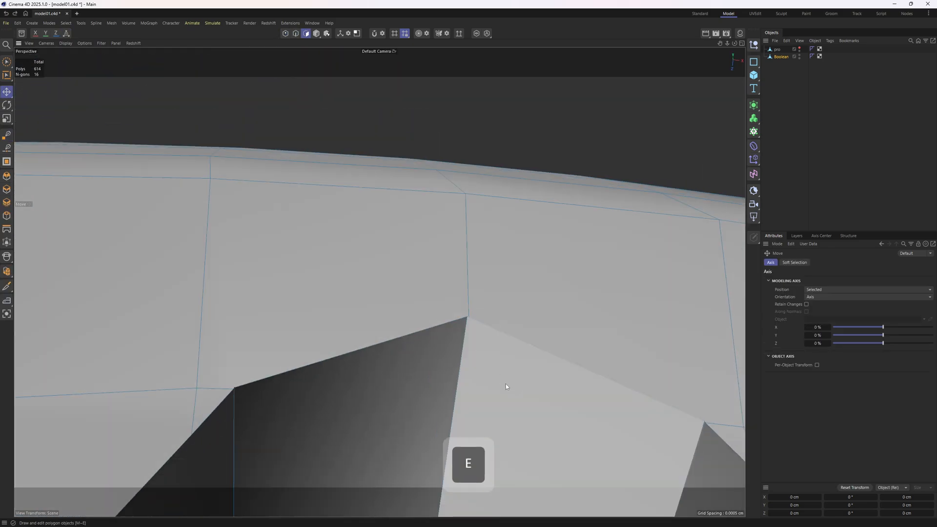
- Examine the polygons and points around the cut hole's upper corner from several angles
key(2)
key(3)
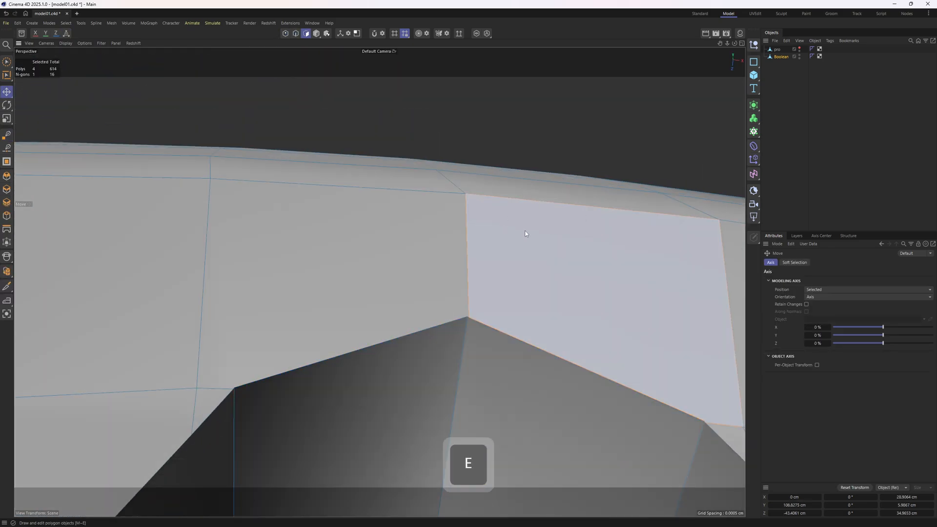
double_click(605, 225)
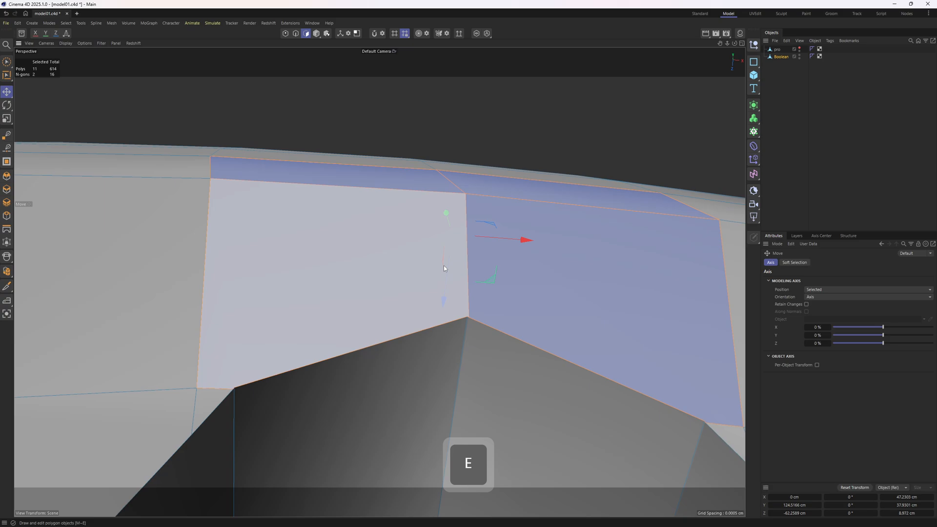
alt+drag(443, 265, 464, 257)
key(1)
key(e)
alt+right_drag(463, 258, 426, 292)
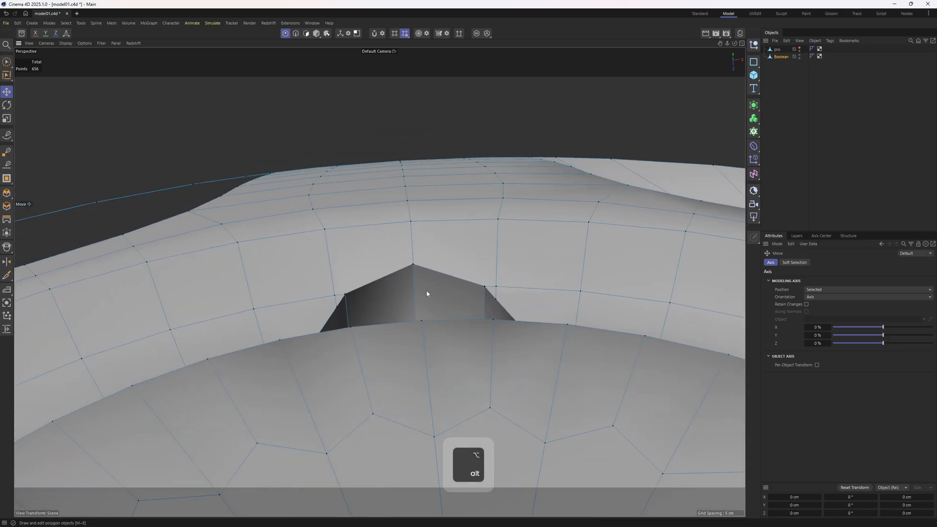
alt+drag(426, 292, 457, 292)
key(3)
key(1)
- Weld the stray points at the hole's upper-right corner with the Polygon Pen
right_click(548, 188)
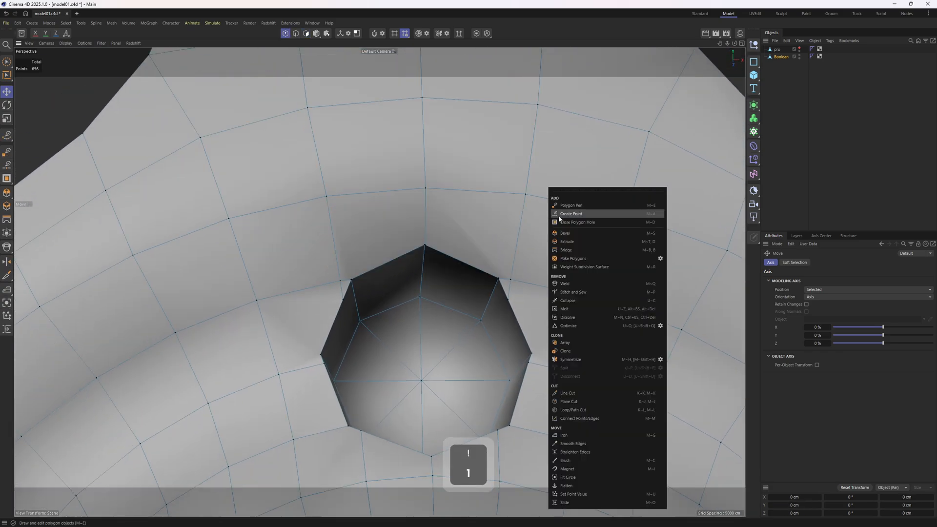
click(556, 214)
mouse_move(508, 272)
alt+right_down()
mouse_move(498, 237)
mouse_move(491, 263)
mouse_move(512, 273)
alt+right_up()
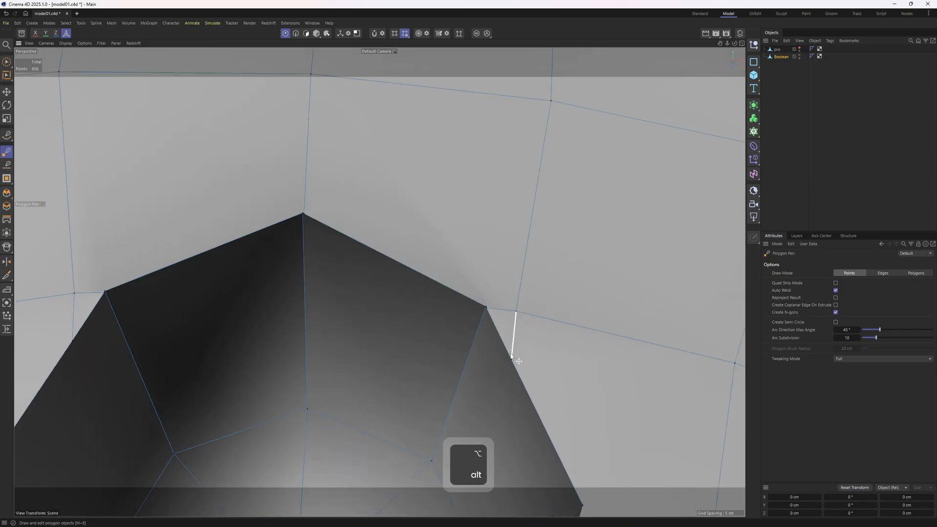
mouse_move(510, 359)
mouse_down()
mouse_move(486, 307)
mouse_move(514, 312)
mouse_up()
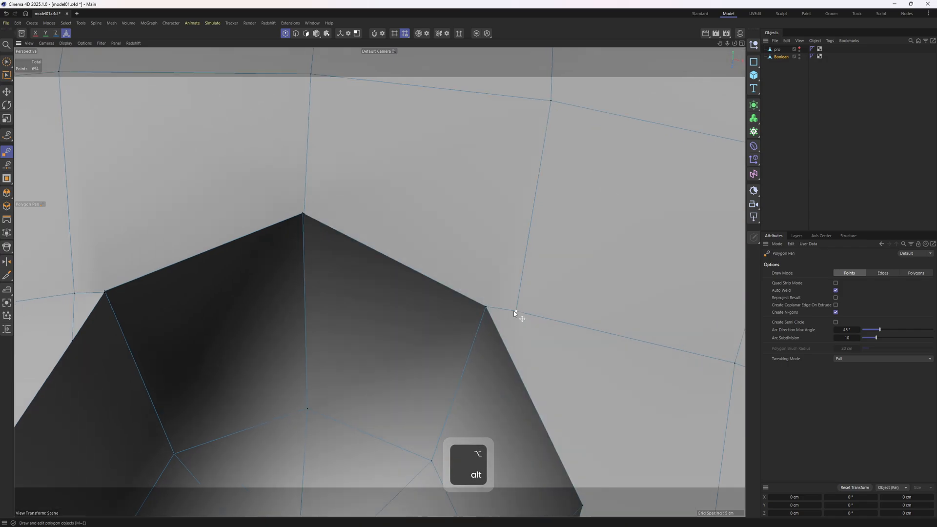
alt+right_drag(493, 311, 478, 347)
alt+drag(478, 347, 490, 379)
alt+middle_drag(529, 487, 527, 335)
alt+right_drag(526, 335, 538, 313)
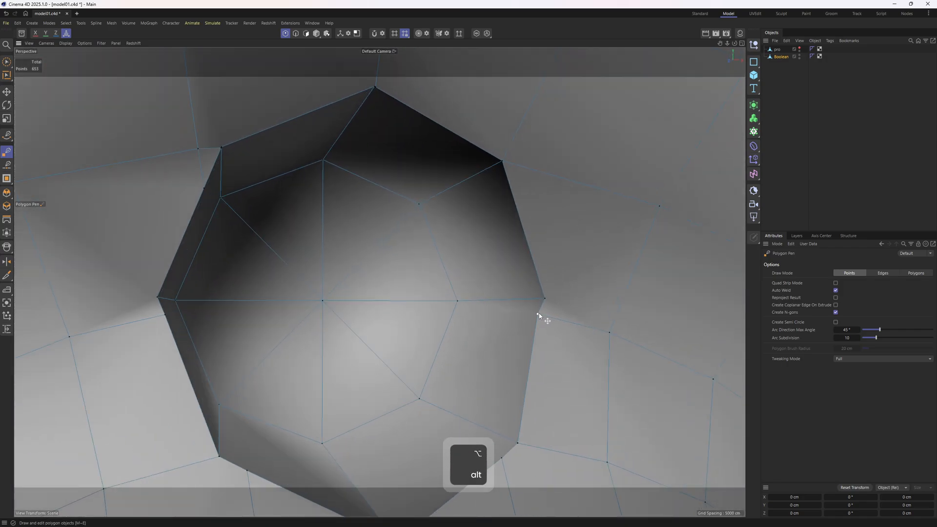
- Weld the stray points beside the hole's right and lower-right corners onto those corners
drag(539, 299, 544, 299)
alt+middle_drag(544, 404, 549, 312)
alt+drag(550, 312, 525, 354)
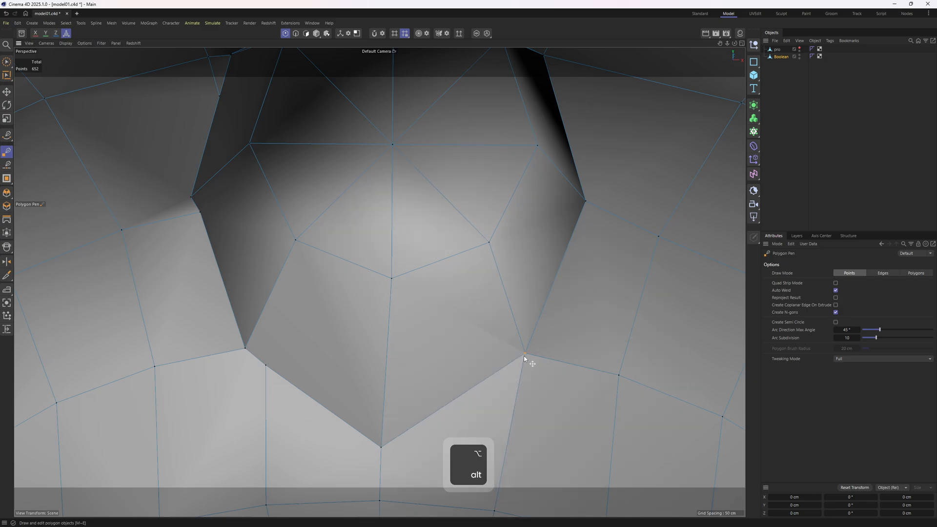
alt+right_drag(535, 357, 542, 338)
drag(513, 348, 512, 347)
- Try welding the stray points at the hole's bottom and lower-left corners, then undo the attempts
alt+right_drag(512, 347, 485, 315)
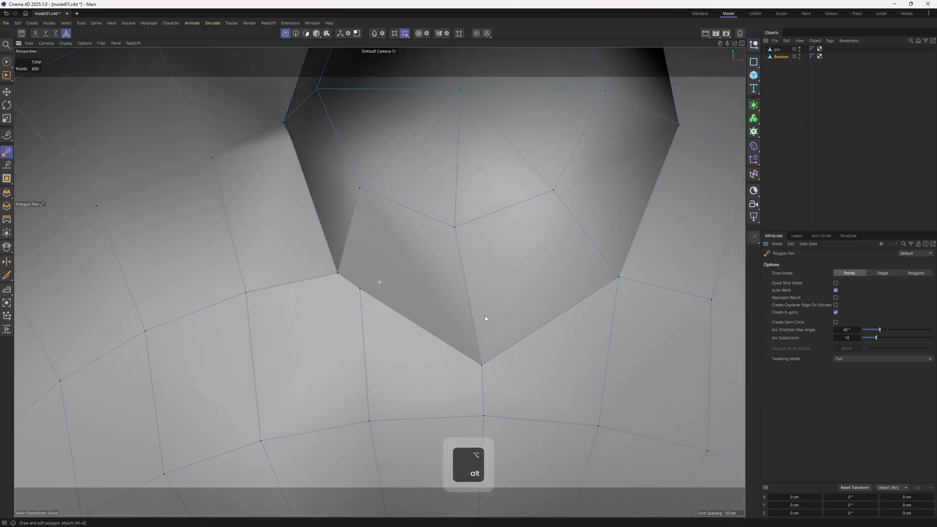
alt+drag(484, 315, 444, 370)
alt+right_drag(473, 365, 492, 377)
drag(482, 382, 488, 391)
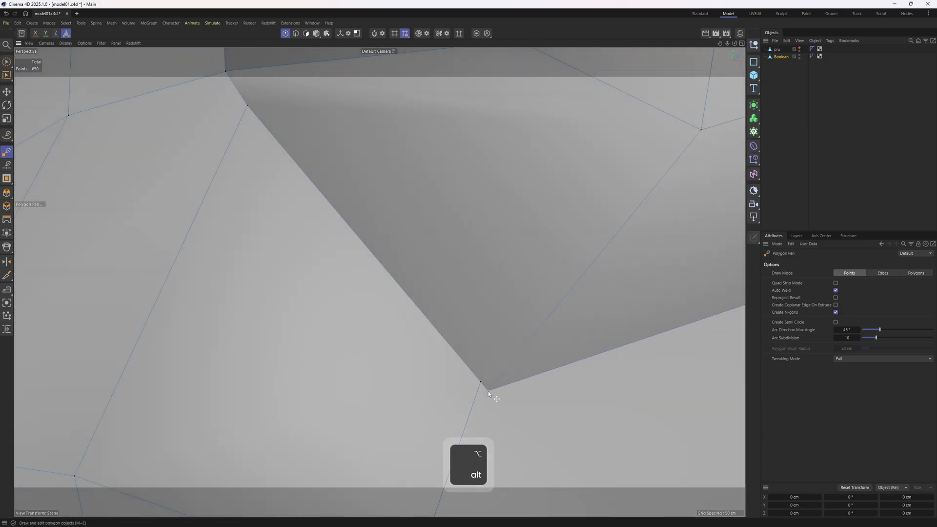
key(ctrl+z)
alt+right_drag(485, 373, 447, 373)
alt+drag(446, 373, 368, 284)
alt+right_drag(364, 271, 405, 292)
key(ctrl+z)
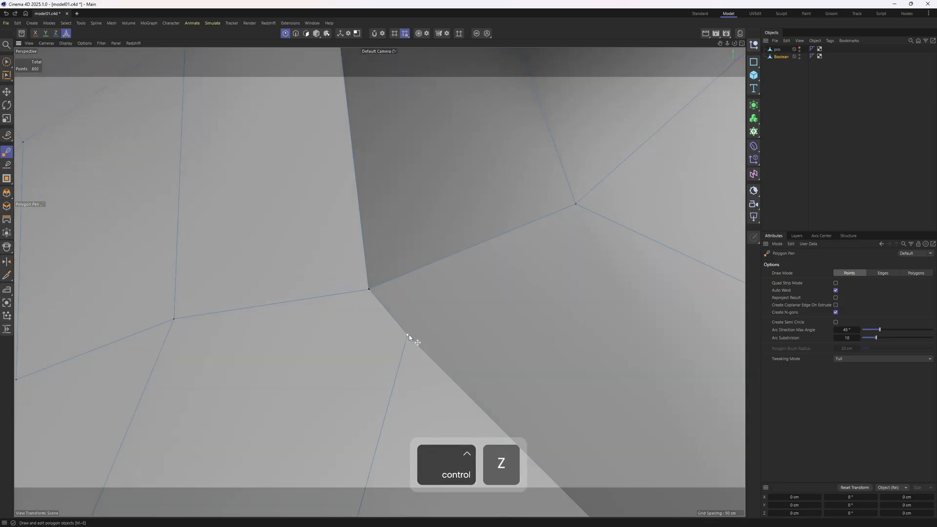
drag(408, 336, 397, 280)
key(ctrl+z)
key(ctrl+z)
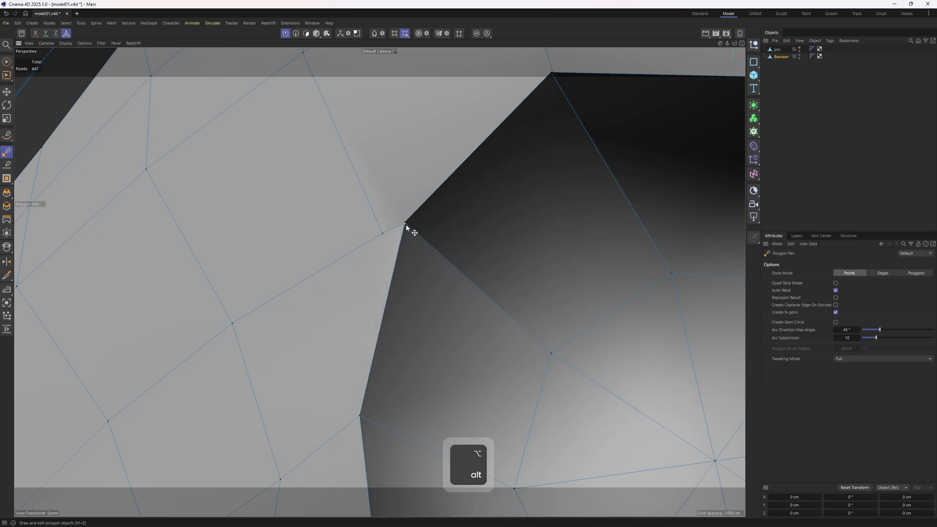
- Weld the stray point beside the hole's upper-left corner onto that corner
drag(405, 223, 407, 221)
alt+right_drag(459, 203, 426, 213)
alt+drag(427, 213, 453, 259)
- Select all points of the mesh and optimize them to merge duplicates
key(ctrl+a)
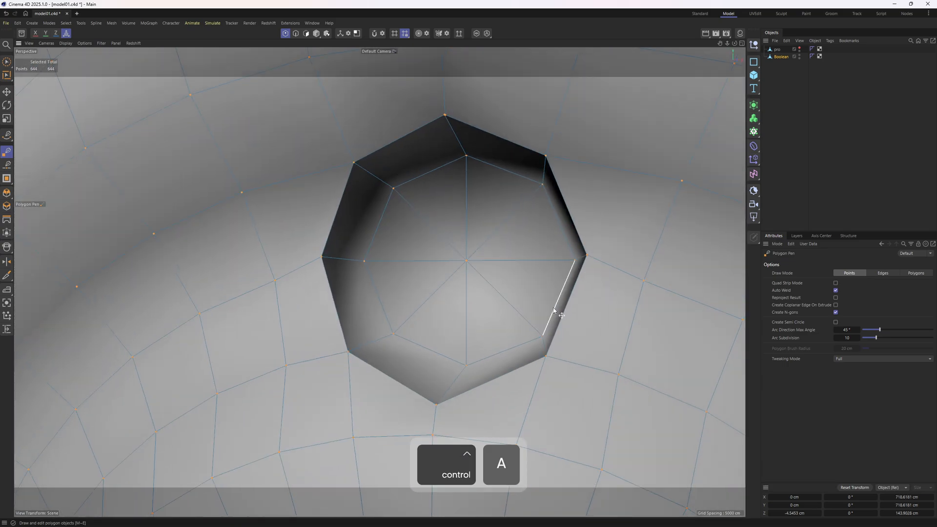
right_click(553, 310)
click(589, 326)
alt+middle_drag(579, 324, 587, 332)
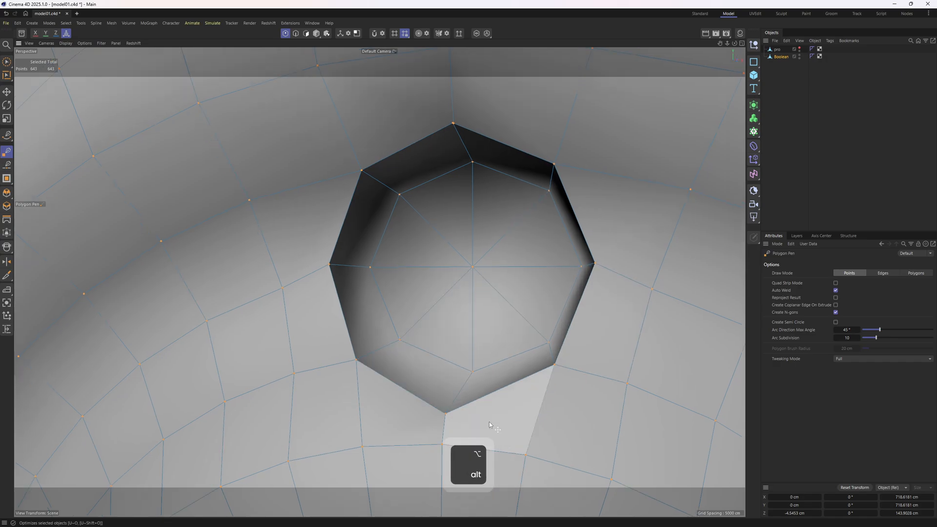
- Try moving the hole's bottom and top corner points to test their connections, then undo the moves
key(e)
drag(444, 412, 460, 404)
key(ctrl+z)
key(ctrl+z)
key(ctrl+z)
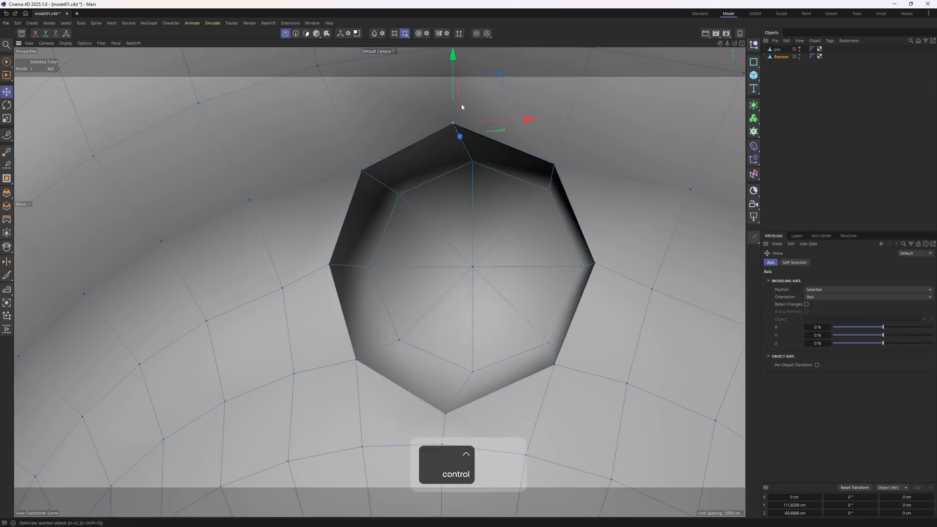
- Weld the remaining separate points at the hole's top corner using the Polygon Pen
alt+scroll(461, 108, up, 5)
alt+scroll(468, 139, up, 3)
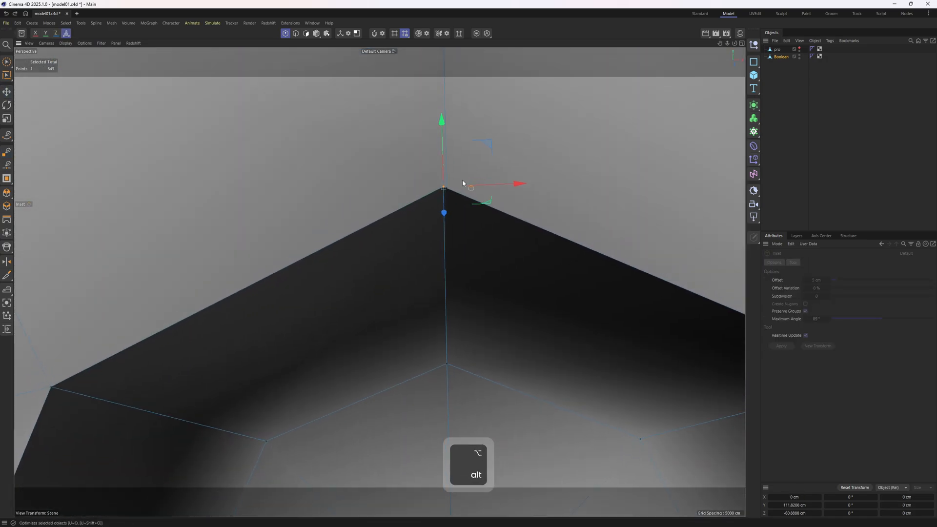
key(m)
key(q)
scroll(464, 193, up, 1)
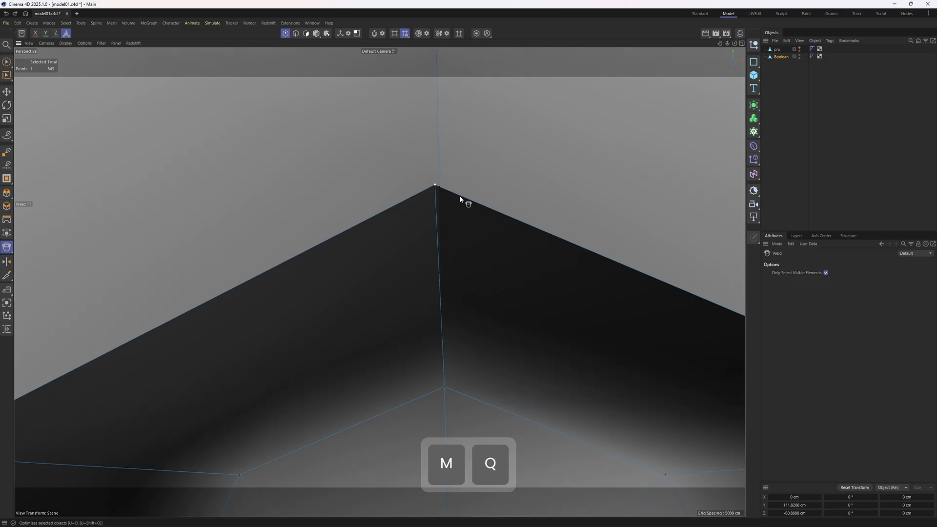
key(m)
key(e)
alt+scroll(448, 191, down, 1)
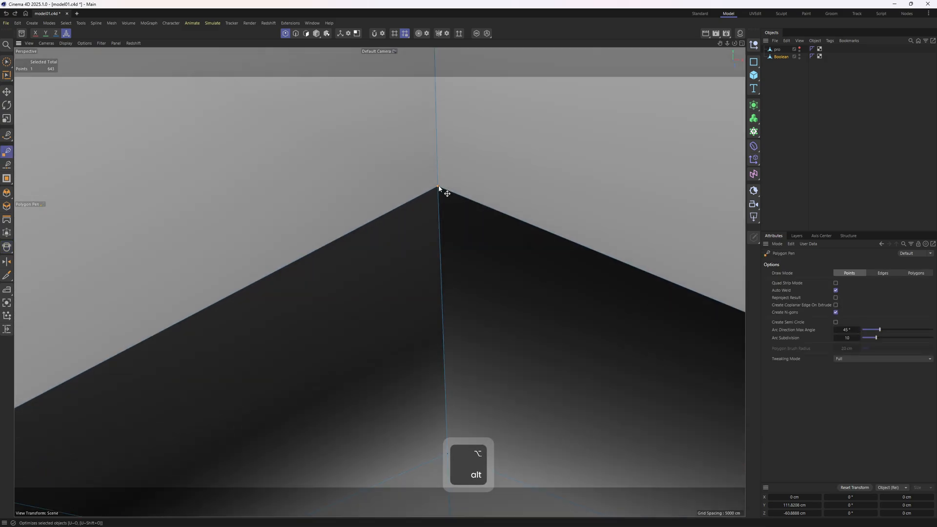
alt+scroll(439, 192, down, 3)
alt+scroll(467, 198, down, 5)
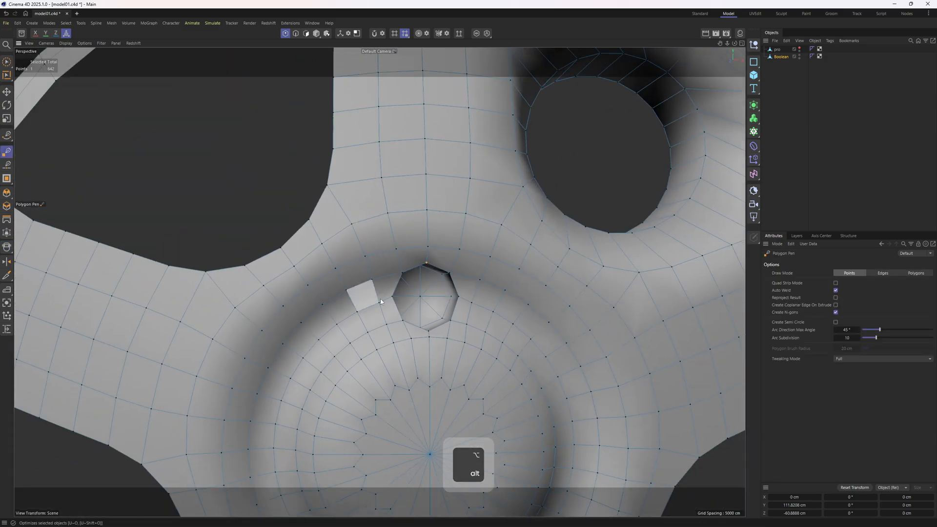
- Select the vertical edge loop through the bolt hole plus the loop from the hub centre through the neighbouring round opening
key(2)
key(3)
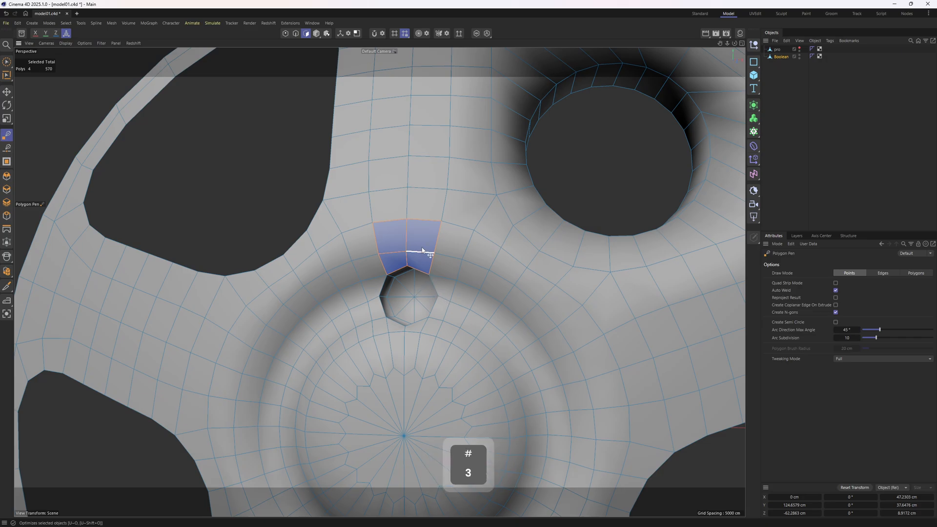
key(2)
key(e)
alt+drag(427, 259, 438, 338)
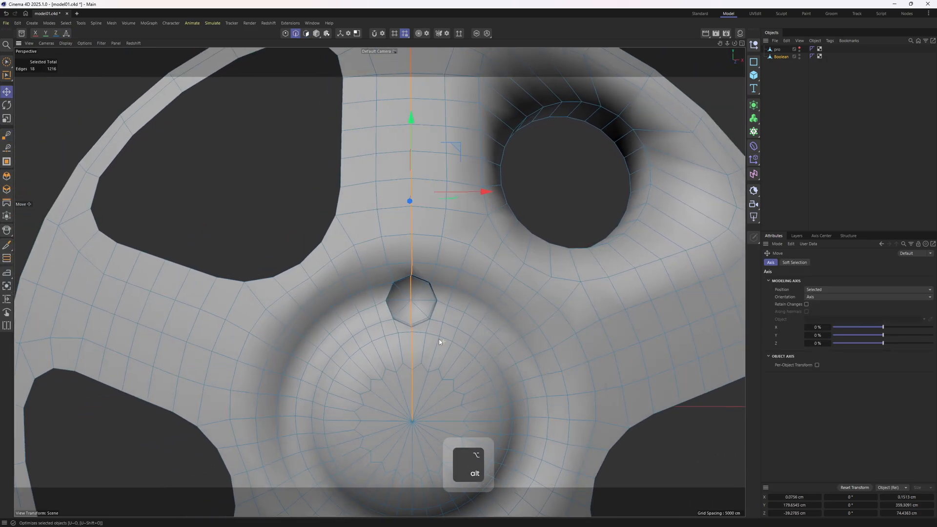
shift+click(517, 276)
alt+drag(518, 277, 556, 199)
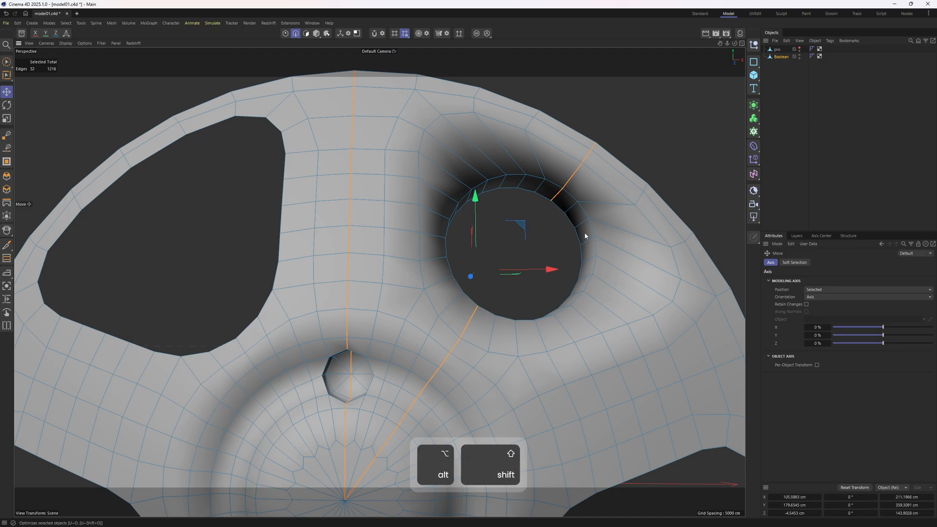
alt+drag(584, 232, 563, 246)
- Fill-select the wedge between the two edge loops, invert the selection and delete all other polygons
key(u)
key(f)
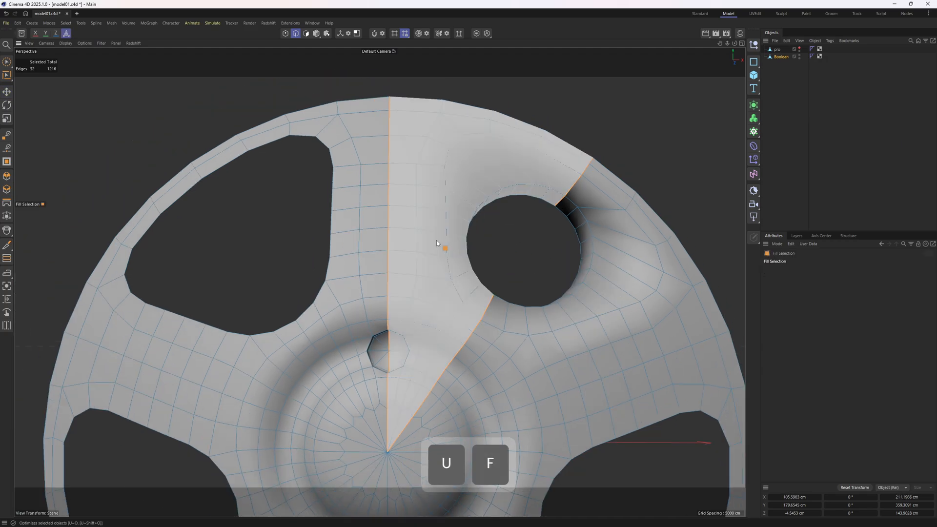
click(468, 299)
alt+drag(468, 299, 451, 301)
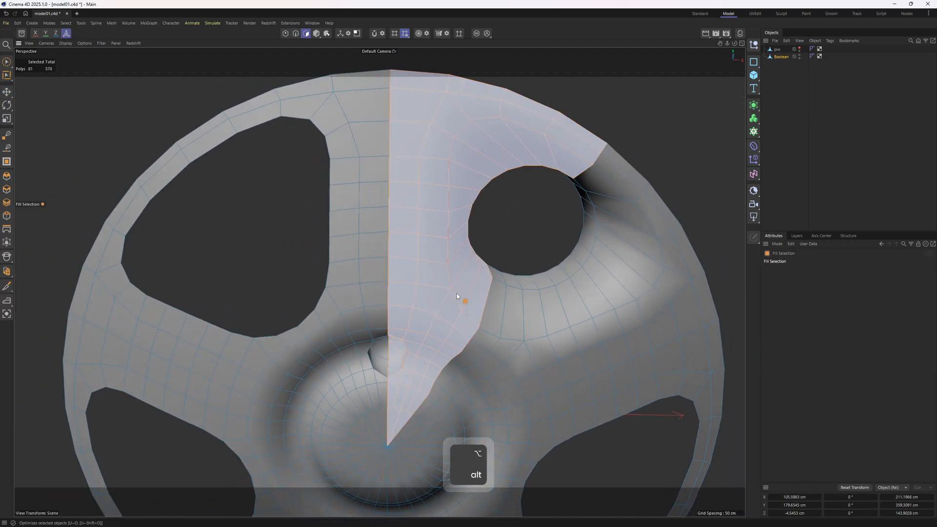
key(u)
key(i)
key(Delete)
alt+drag(553, 301, 513, 294)
- Select the whole remaining wedge, reverse its normals and return to model mode
click(484, 283)
right_click(621, 335)
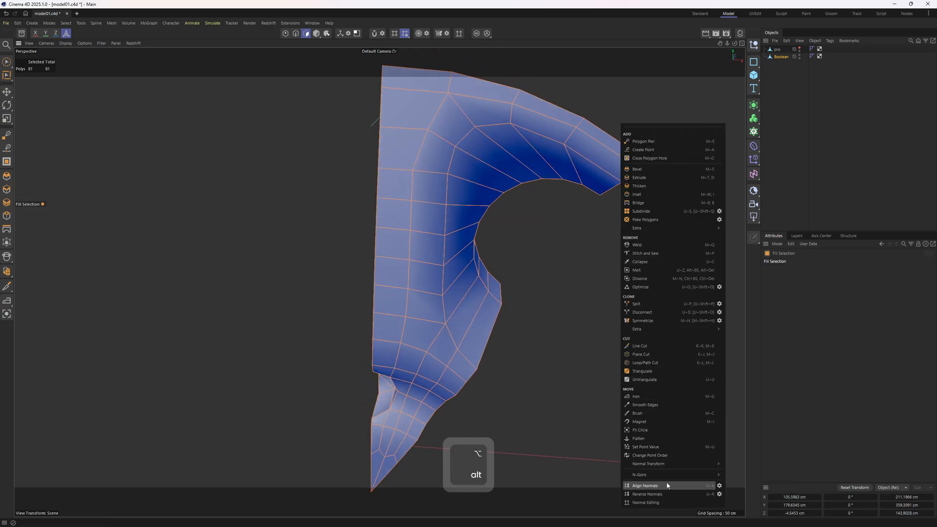
click(662, 495)
alt+right_drag(511, 300, 488, 273)
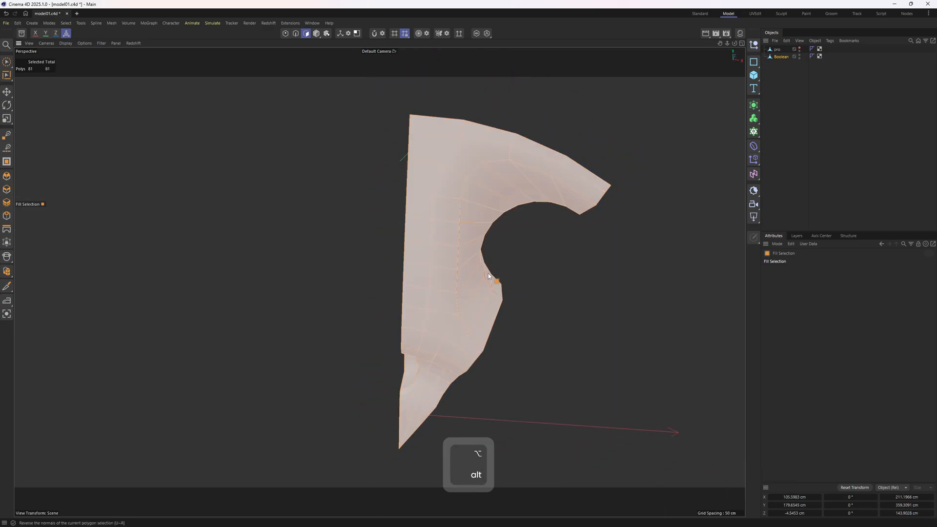
alt+drag(379, 280, 440, 249)
key(Return)
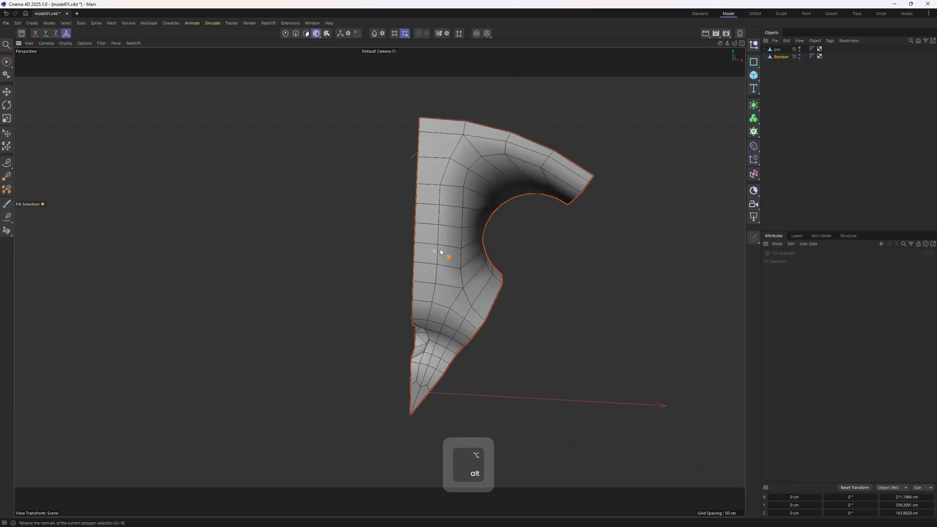
- Put the wedge under a Symmetry generator with Radial type, Z axis, slice count 2 and Mirror enabled
click(759, 110)
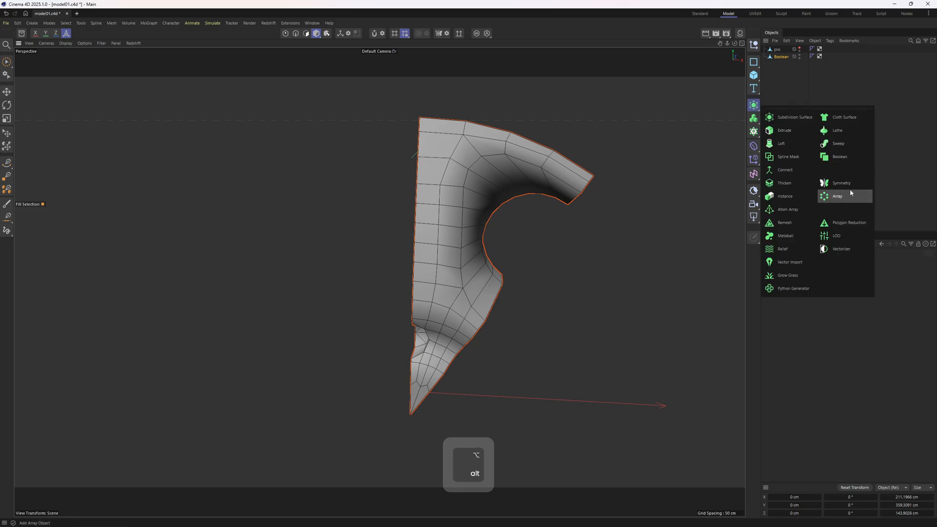
alt+click(845, 184)
click(899, 287)
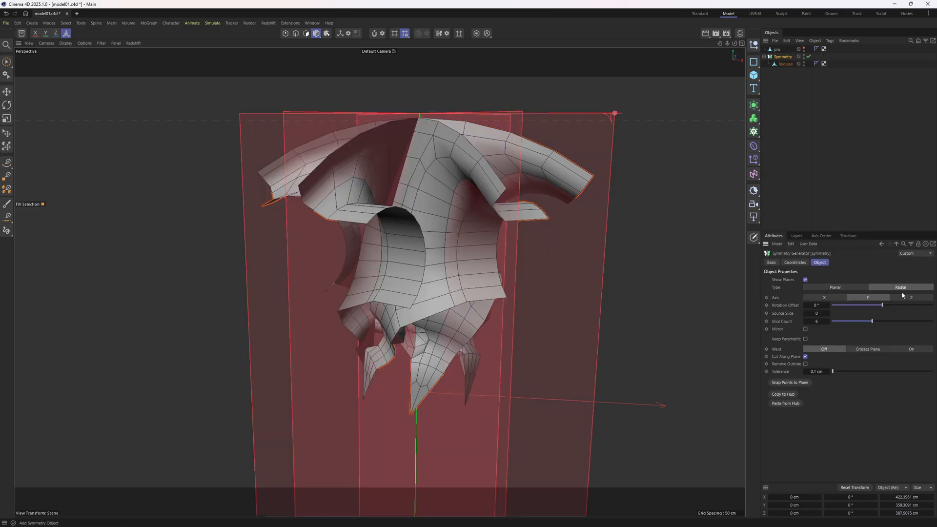
click(911, 298)
drag(821, 322, 805, 322)
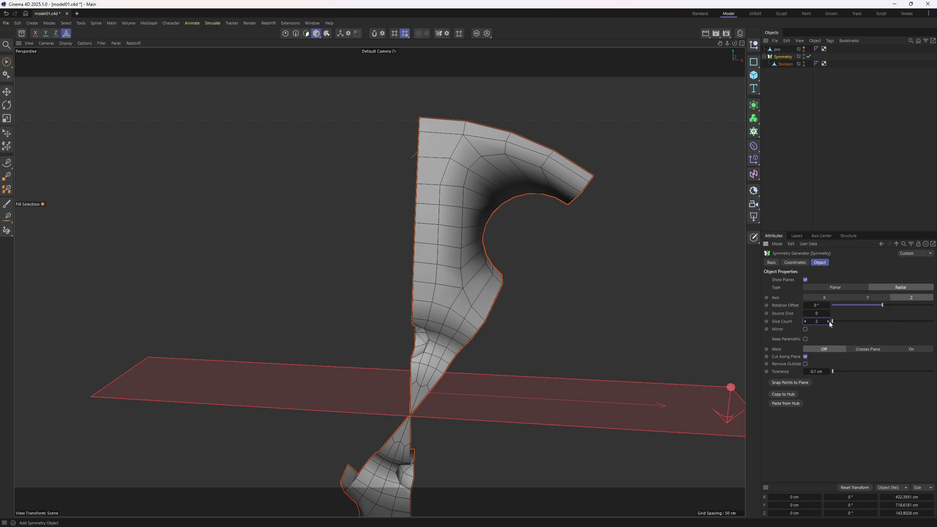
click(805, 330)
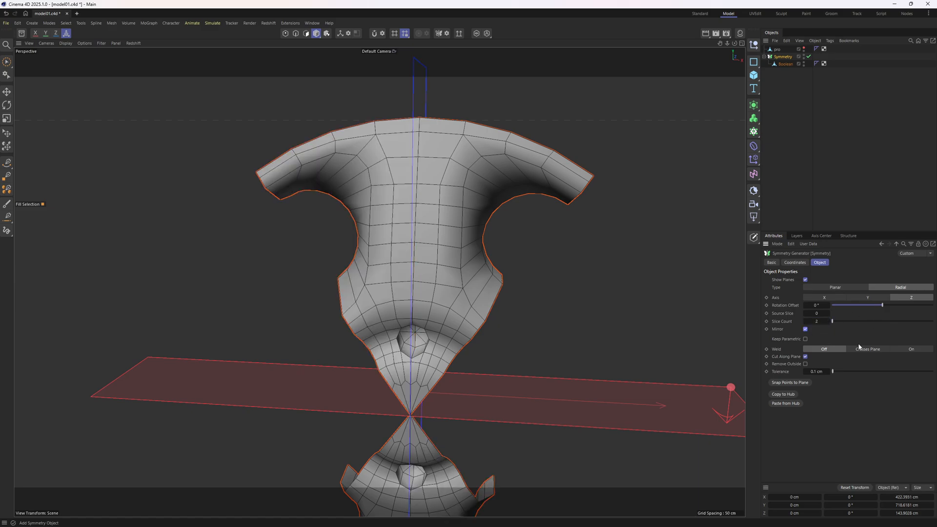
- Set the wedge symmetry's Weld to On and its rotation offset to 36° to mirror it across the round opening
drag(886, 305, 888, 306)
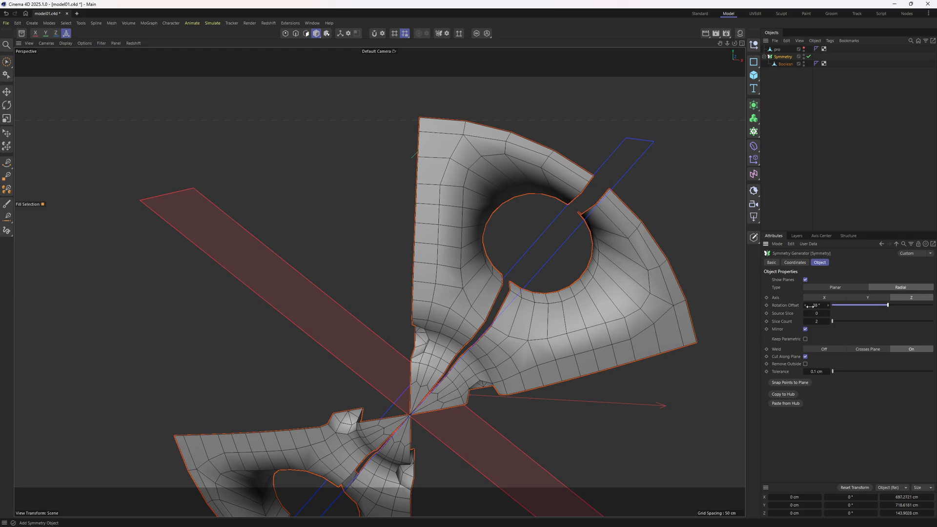
drag(809, 306, 806, 308)
alt+middle_drag(636, 313, 638, 238)
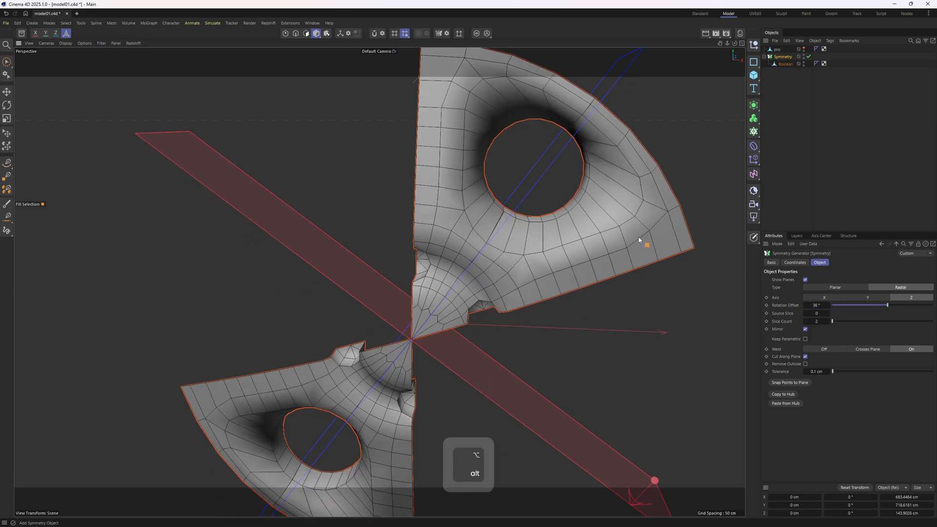
scroll(547, 207, up, 6)
alt+drag(495, 195, 470, 254)
scroll(485, 210, down, 10)
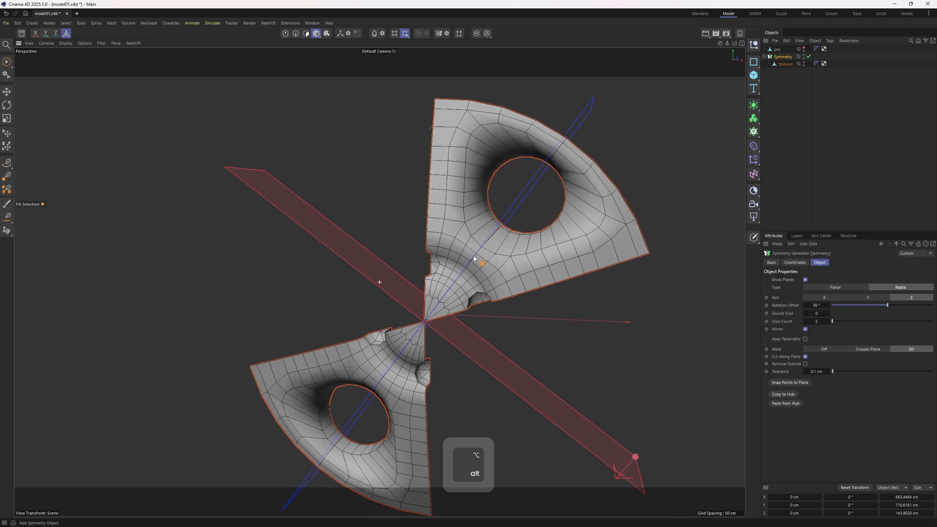
alt+middle_drag(471, 254, 469, 262)
- Make the Symmetry generator editable and select its Boolean mesh in point mode
key(c)
key(1)
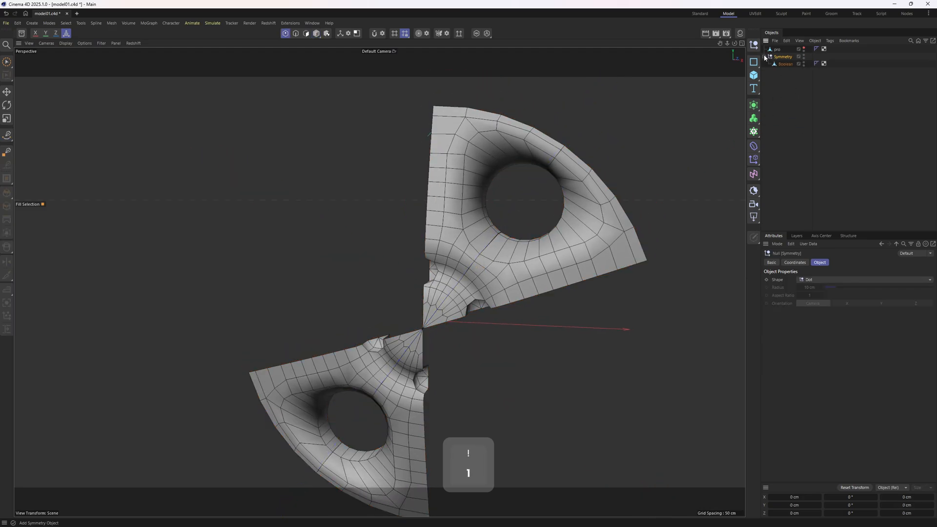
click(774, 64)
alt+middle_drag(552, 298, 576, 216)
key(1)
- Delete the points of the duplicate segment below the hub's left side in the front view, then return to perspective
middle_click(399, 335)
middle_click(518, 398)
key(0)
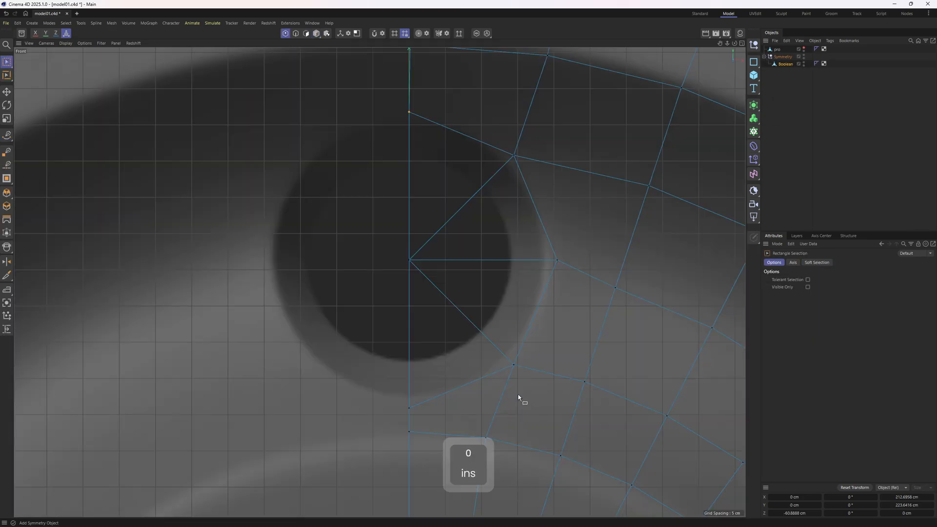
scroll(519, 397, down, 12)
alt+middle_drag(517, 394, 491, 175)
drag(200, 235, 394, 443)
key(Delete)
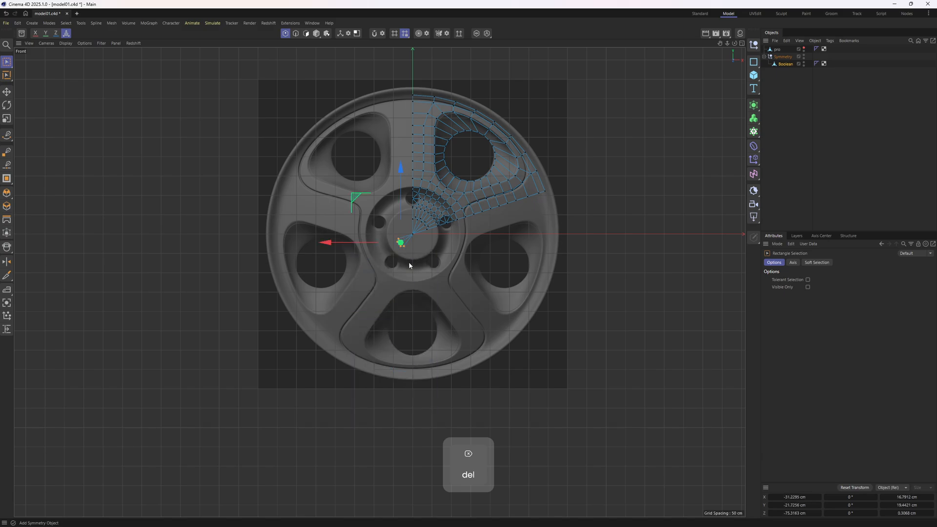
key(Delete)
middle_click(409, 266)
middle_click(371, 253)
- Put the remaining segment under a new Radial Symmetry with Z axis, slice count 5 and Weld set to On
alt+drag(464, 263, 483, 278)
alt+drag(753, 105, 807, 152)
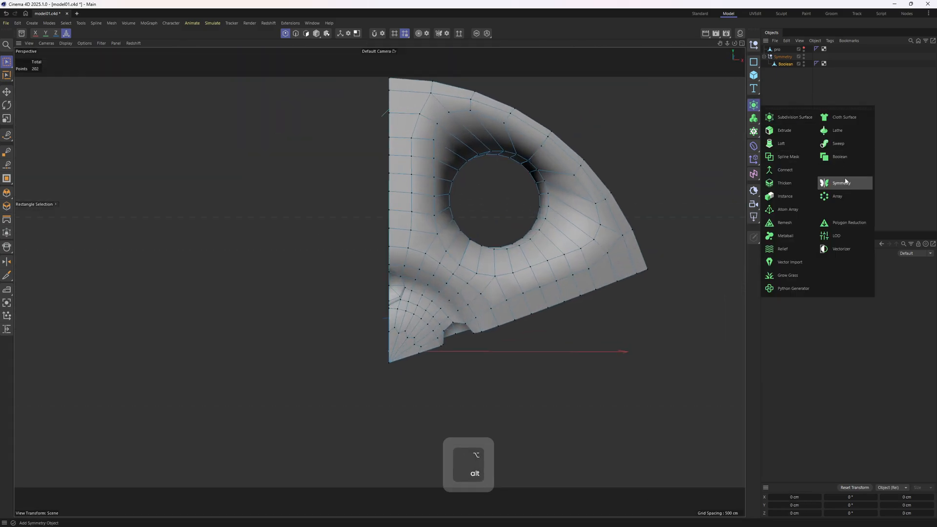
alt+drag(845, 181, 845, 181)
click(884, 286)
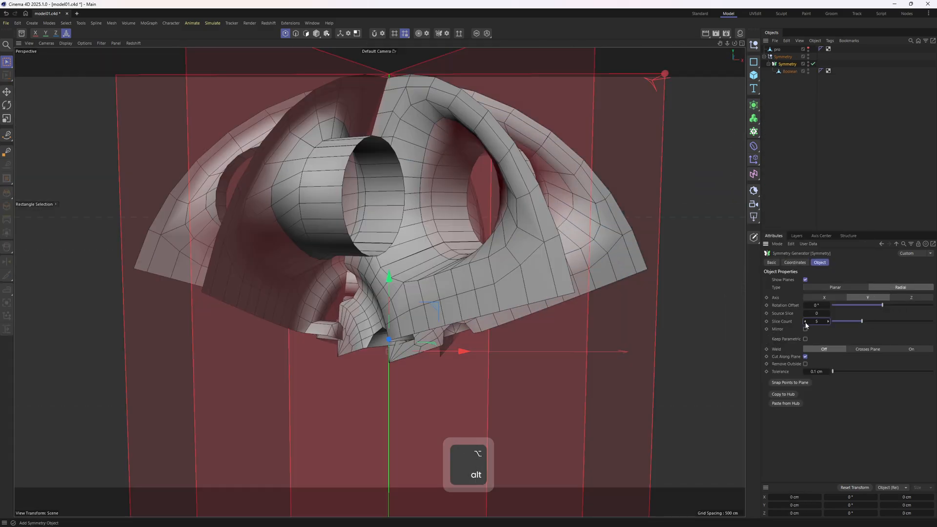
click(903, 298)
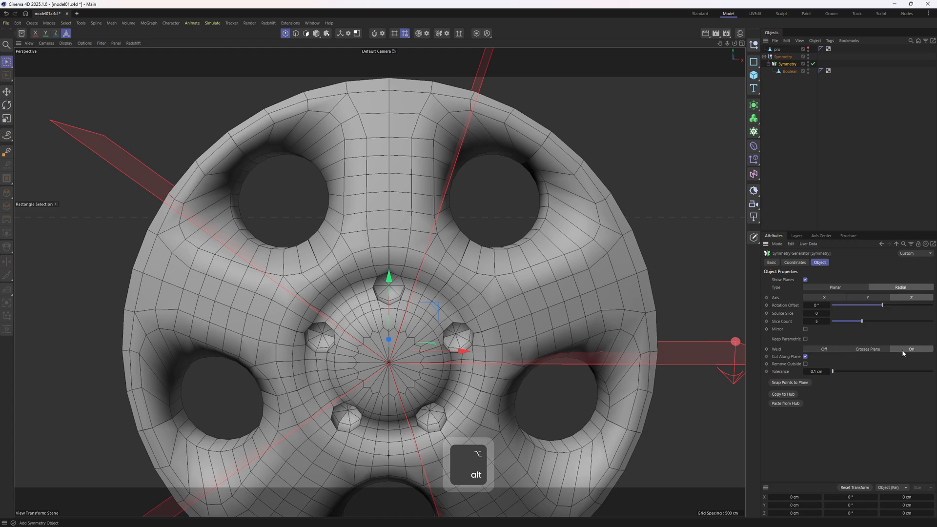
- Put the radial Symmetry under a Connect generator and set its weld tolerance to 1 cm to close the seams
alt+drag(507, 288, 470, 293)
alt+right_drag(470, 293, 537, 288)
alt+middle_drag(537, 288, 482, 315)
alt+drag(482, 315, 335, 333)
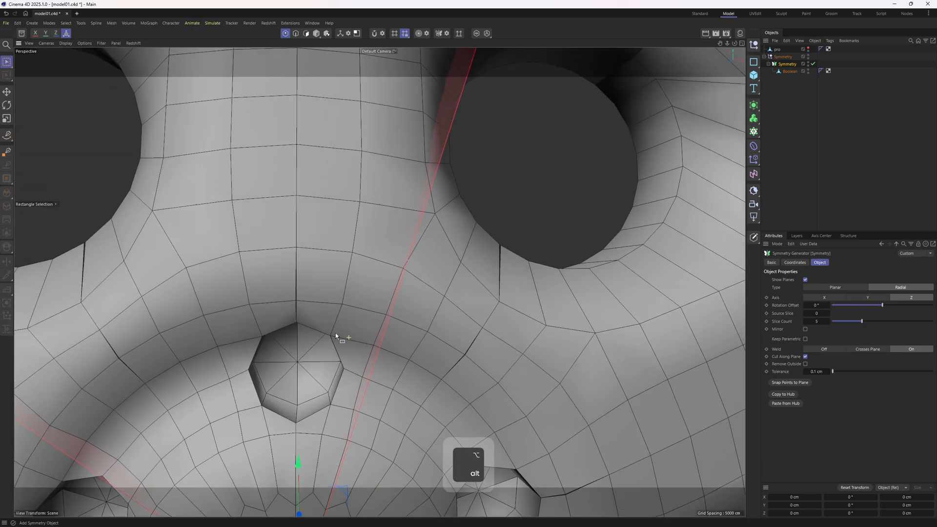
alt+right_drag(335, 333, 526, 208)
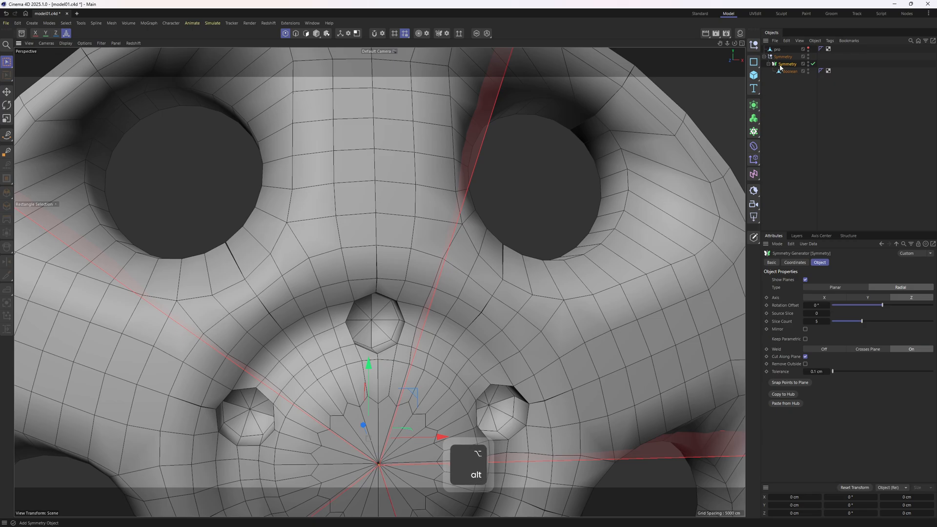
click(752, 105)
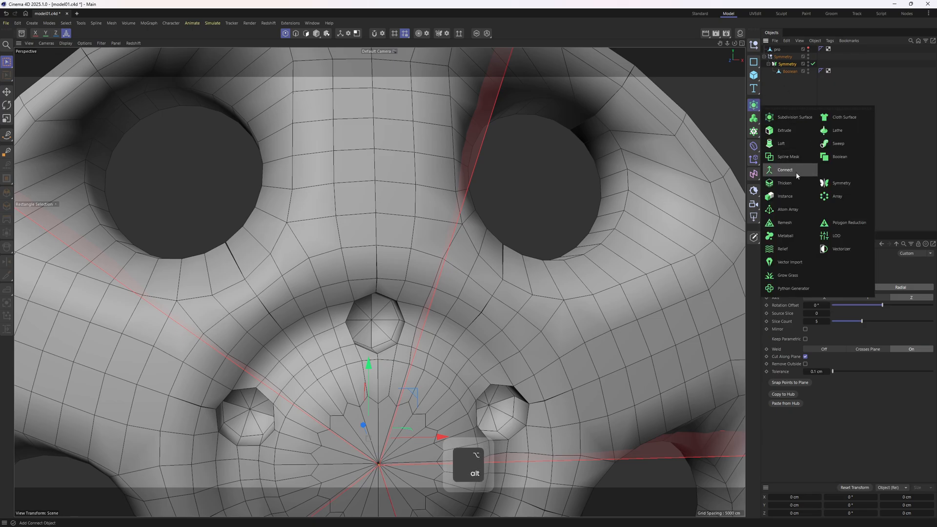
alt+click(796, 176)
alt+middle_drag(534, 264, 481, 270)
alt+drag(481, 270, 449, 271)
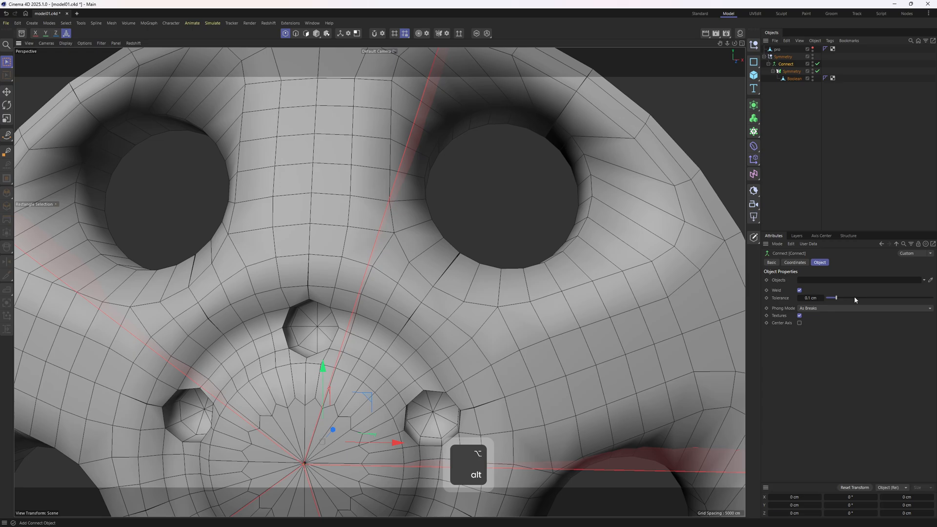
drag(854, 299, 872, 303)
drag(809, 297, 814, 297)
alt+middle_drag(606, 295, 560, 329)
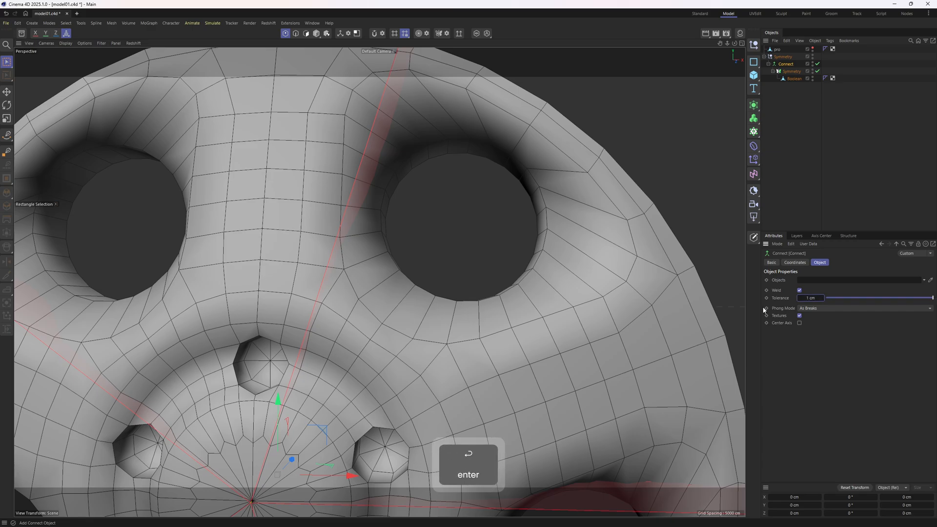
- Examine the connected rim's seams around the spokes, round openings and bolt holes from several angles
scroll(529, 232, down, 2)
alt+drag(528, 232, 435, 207)
alt+drag(496, 224, 460, 299)
alt+right_drag(485, 294, 463, 300)
alt+drag(462, 300, 449, 245)
alt+drag(454, 196, 417, 242)
alt+right_drag(418, 242, 473, 195)
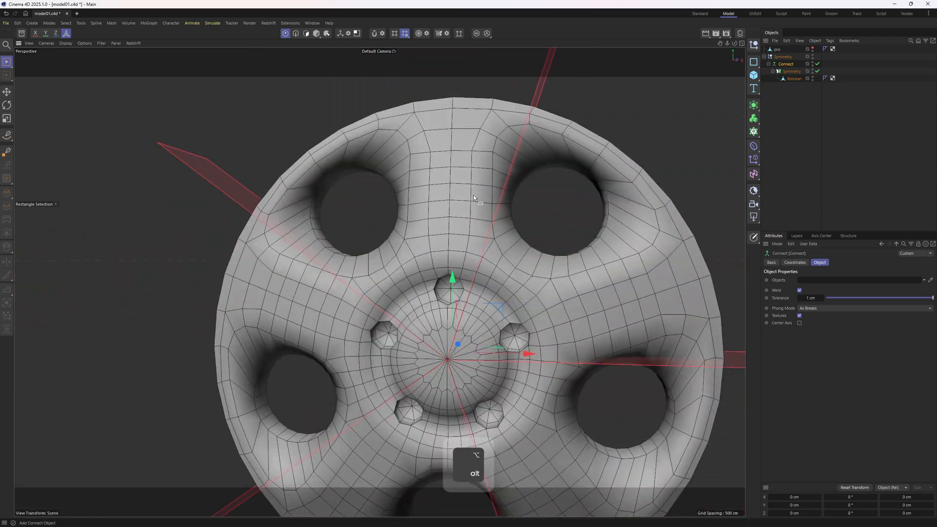
alt+drag(473, 195, 468, 214)
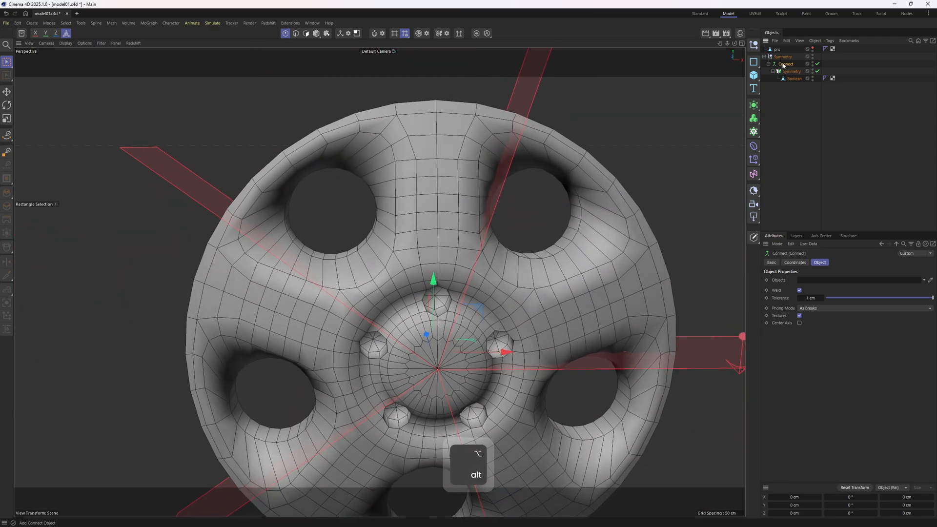
- Remove the leftover Symmetry null around the Connect generator and put Connect under a Subdivision Surface
key(Delete)
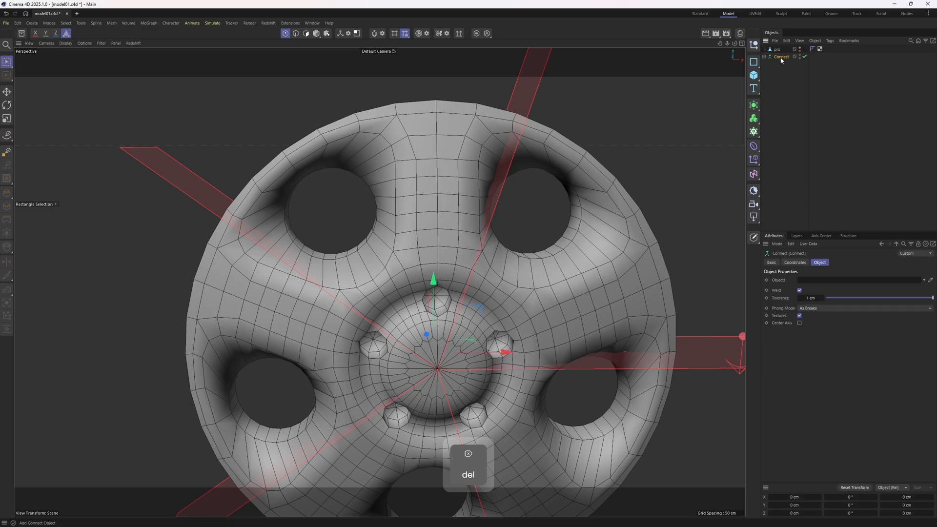
alt+click(753, 105)
alt+drag(573, 210, 381, 270)
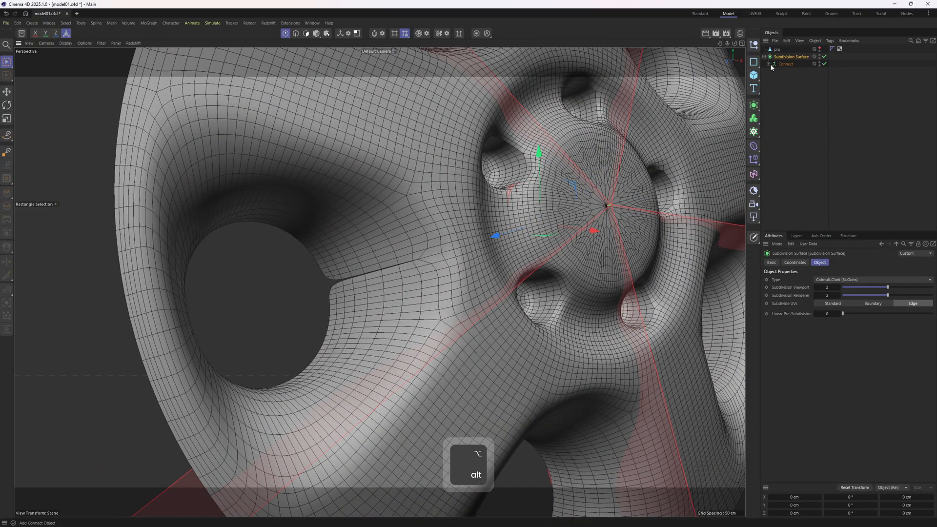
- Set the Connect generator's weld tolerance to 2 cm
click(790, 65)
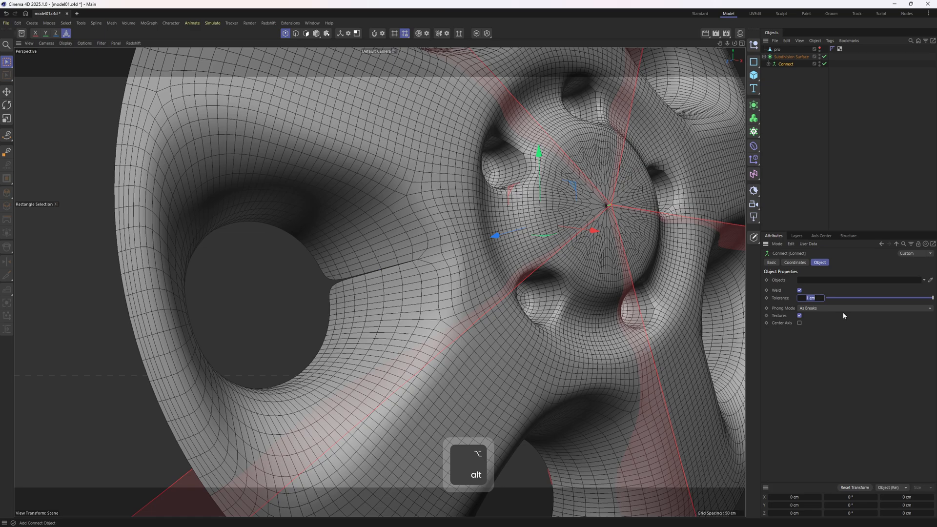
key(Return)
drag(820, 297, 794, 300)
text(2)
key(Return)
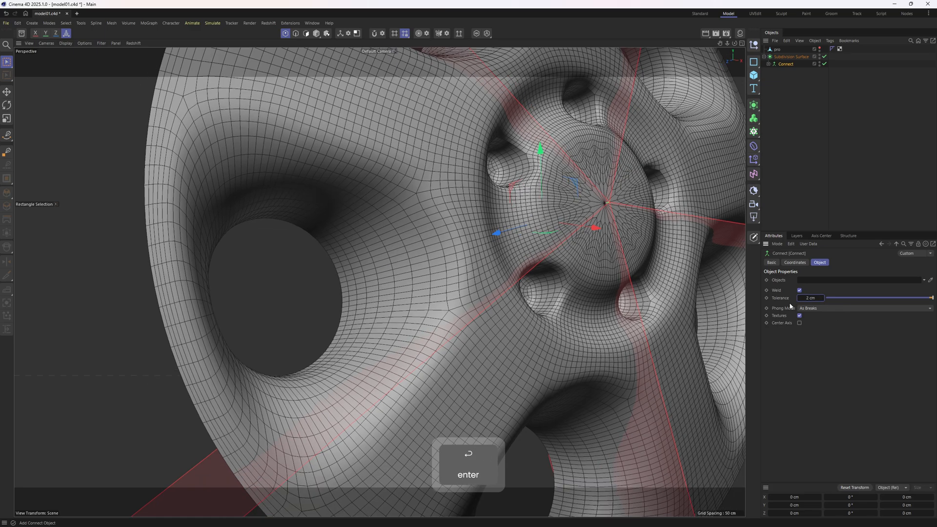
scroll(558, 232, down, 4)
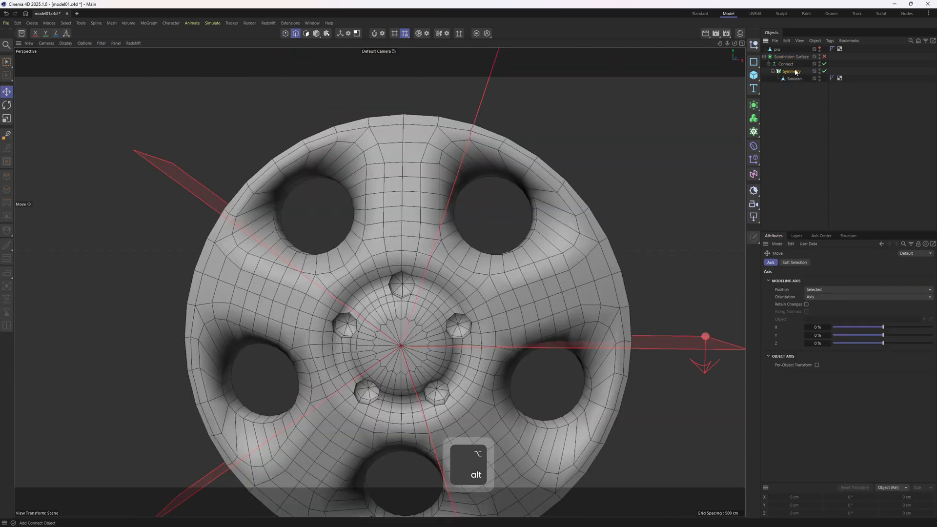
click(795, 72)
key(c)
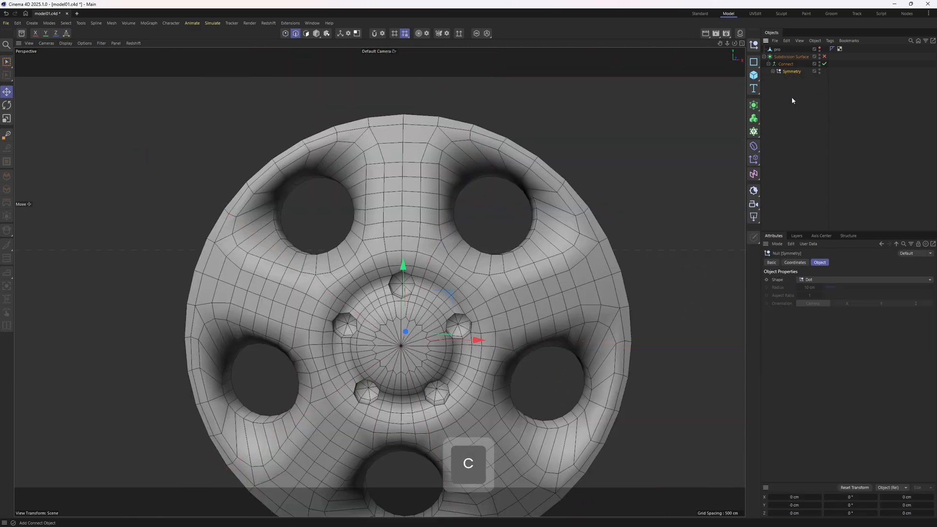
key(ctrl+z)
key(ctrl+z)
- Make the Connect generator editable as a single polygon mesh and activate the Move tool
click(785, 65)
key(c)
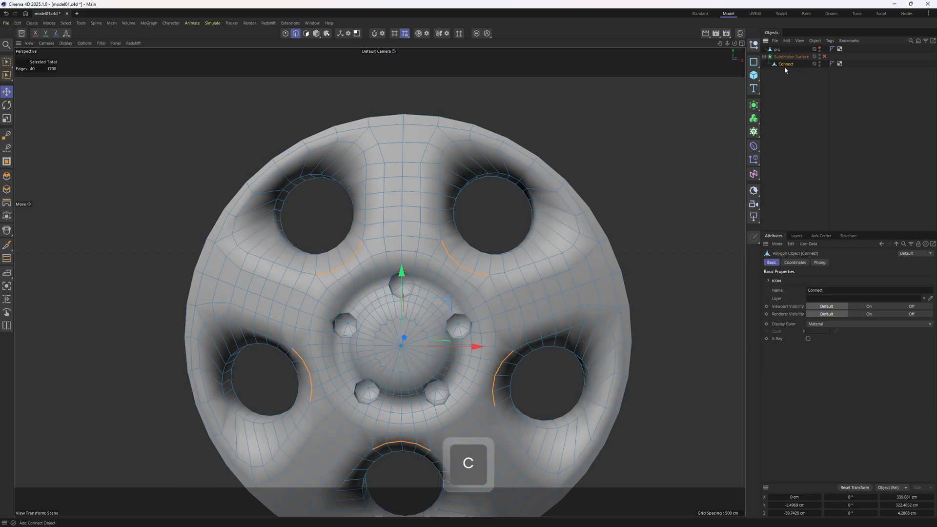
scroll(448, 257, up, 4)
key(e)
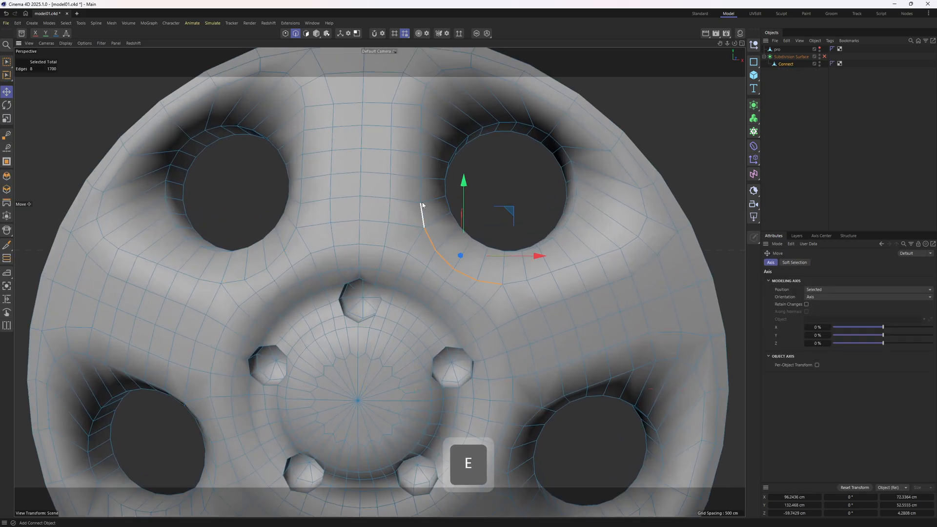
- Enable modelling symmetry and select the inner and outer edge loops around the upper round opening
shift+double_click(421, 194)
alt+middle_drag(467, 168, 433, 212)
alt+middle_drag(545, 286, 594, 238)
alt+drag(593, 238, 503, 259)
double_click(488, 247)
alt+right_drag(493, 147, 445, 43)
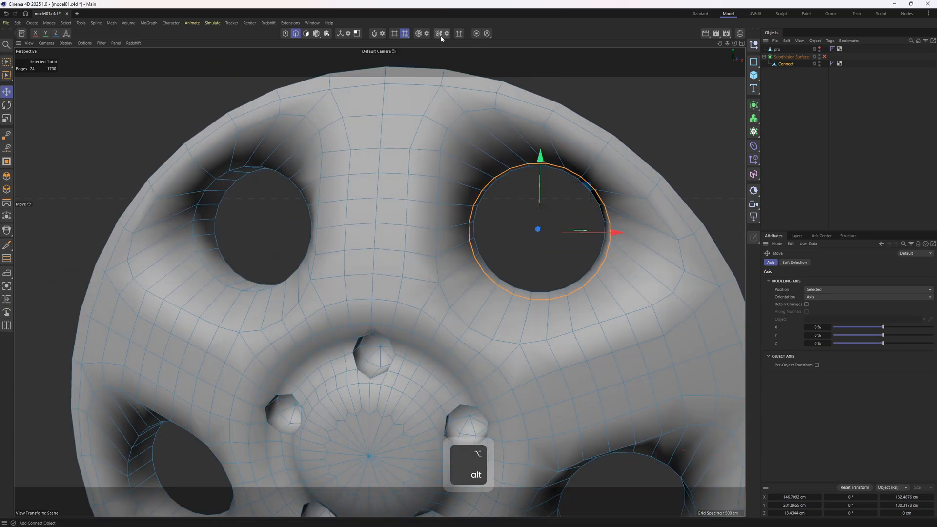
click(441, 34)
scroll(474, 133, down, 4)
scroll(457, 128, up, 1)
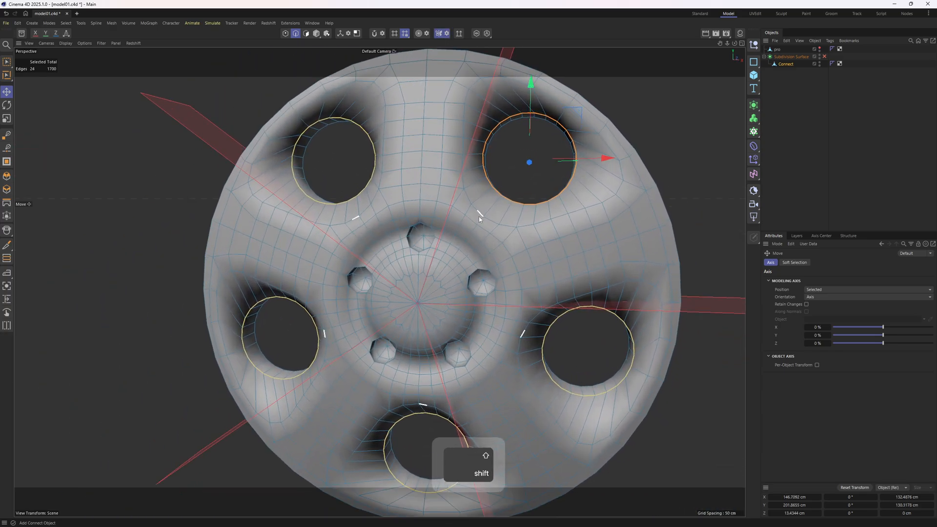
shift+double_click(468, 123)
- Try a Solid bevel with Uniform mitering and an offset of about 3.9 cm on the selected opening loops
alt+drag(493, 146, 594, 210)
mouse_move(636, 236)
alt+mouse_down()
mouse_move(590, 172)
mouse_move(677, 161)
mouse_move(635, 225)
alt+mouse_up()
right_click(677, 161)
click(707, 174)
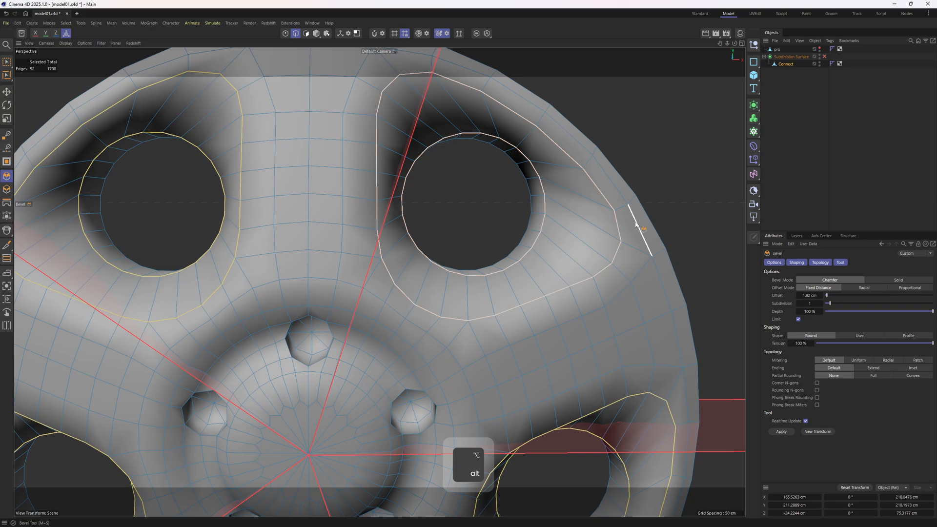
click(907, 280)
click(858, 320)
scroll(574, 255, up, 1)
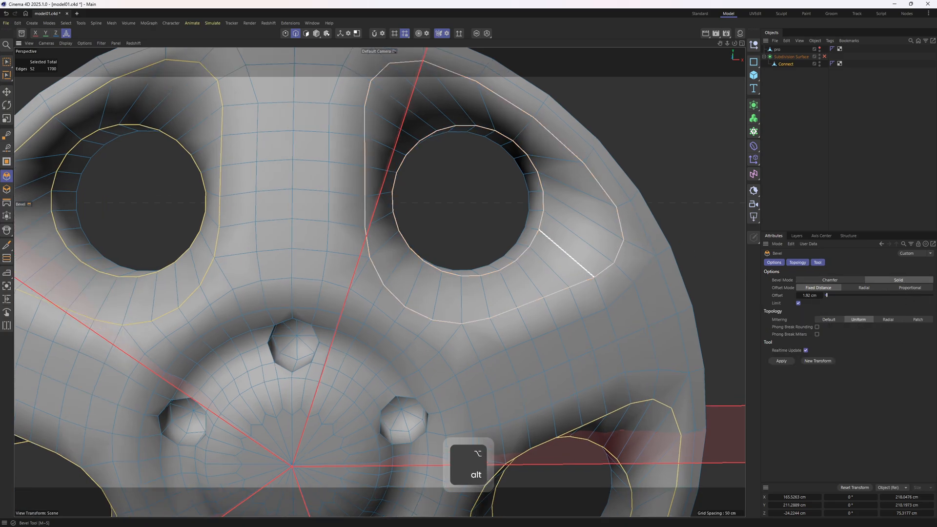
drag(568, 250, 596, 249)
alt+drag(592, 250, 418, 318)
alt+right_drag(418, 317, 521, 325)
key(ctrl+z)
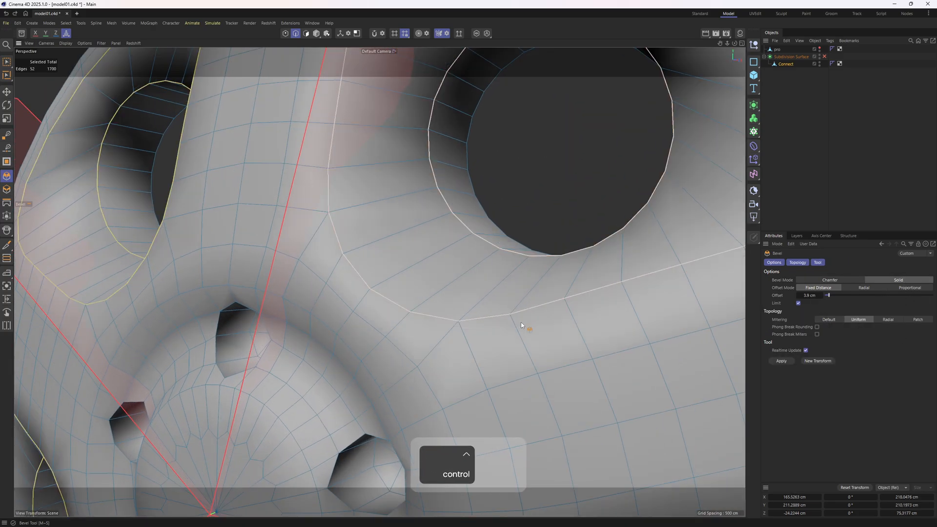
- Check the points along the upper opening's lower rim and undo the conversion of the Connect generator to an editable mesh
key(e)
scroll(458, 325, up, 3)
key(1)
key(e)
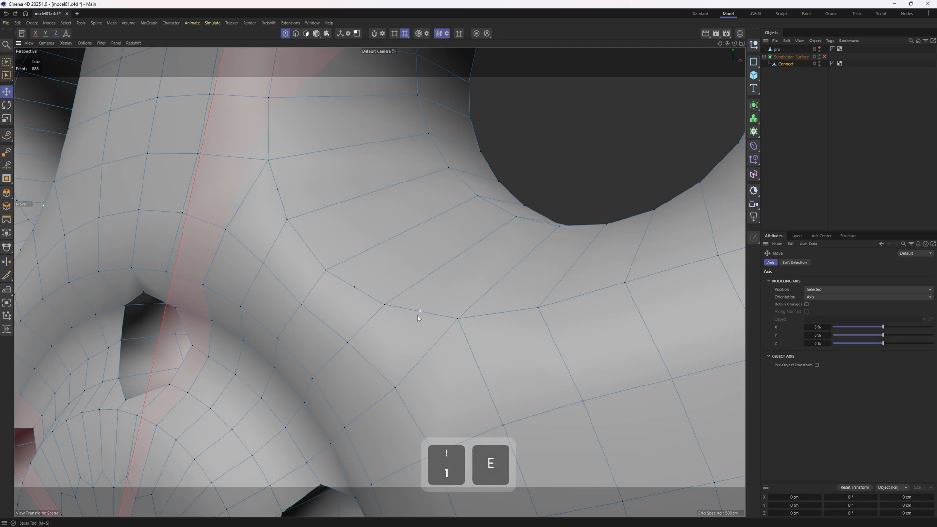
click(418, 314)
alt+right_drag(454, 296, 418, 317)
alt+drag(419, 318, 397, 329)
alt+middle_drag(397, 329, 447, 312)
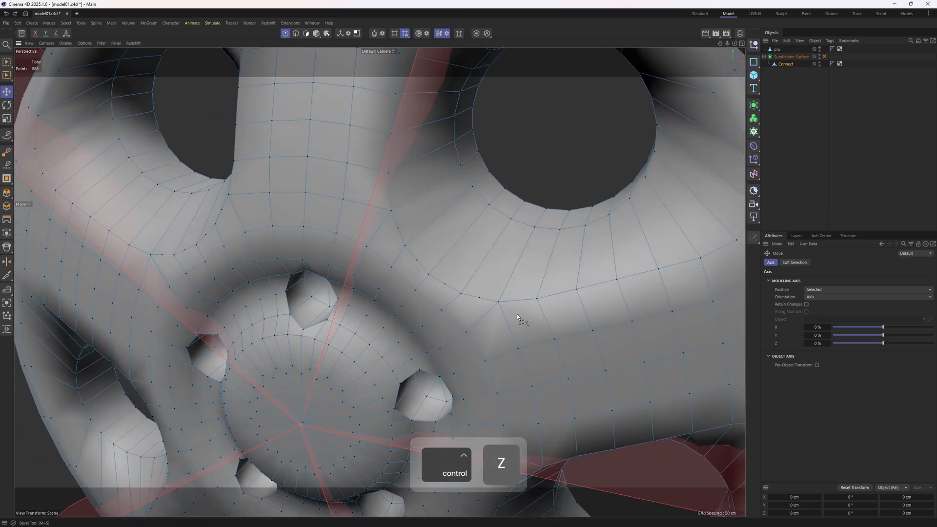
key(ctrl+z)
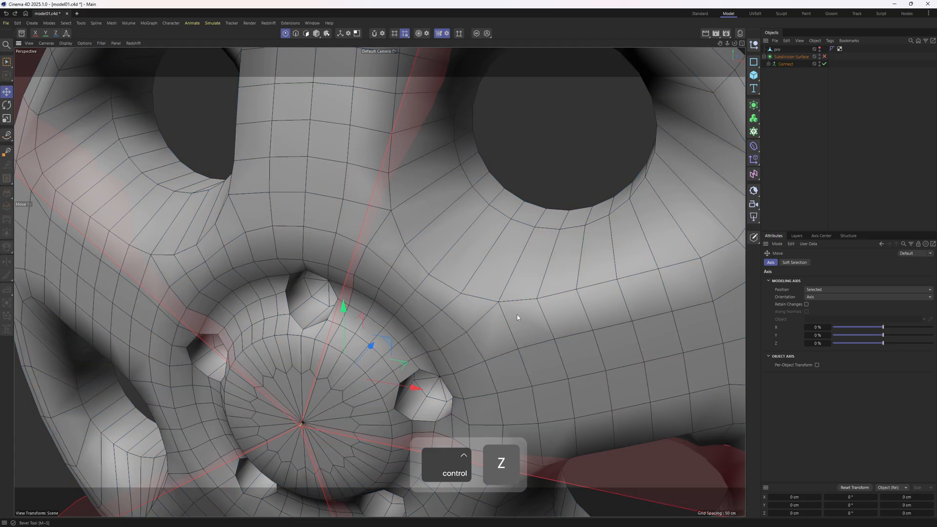
key(ctrl+z)
- Remove the redundant points along the opening's lower rim on the Boolean wedge and make the Connect generator editable again
click(478, 297)
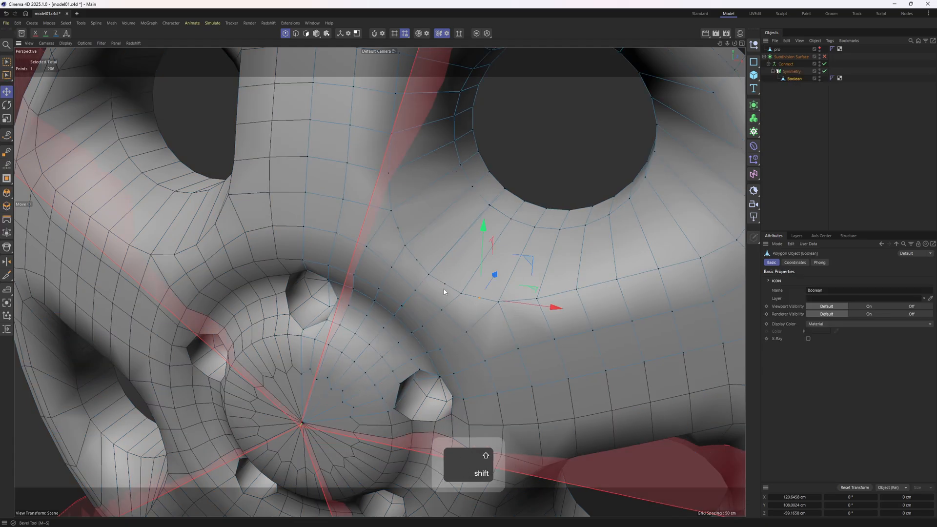
shift+click(444, 286)
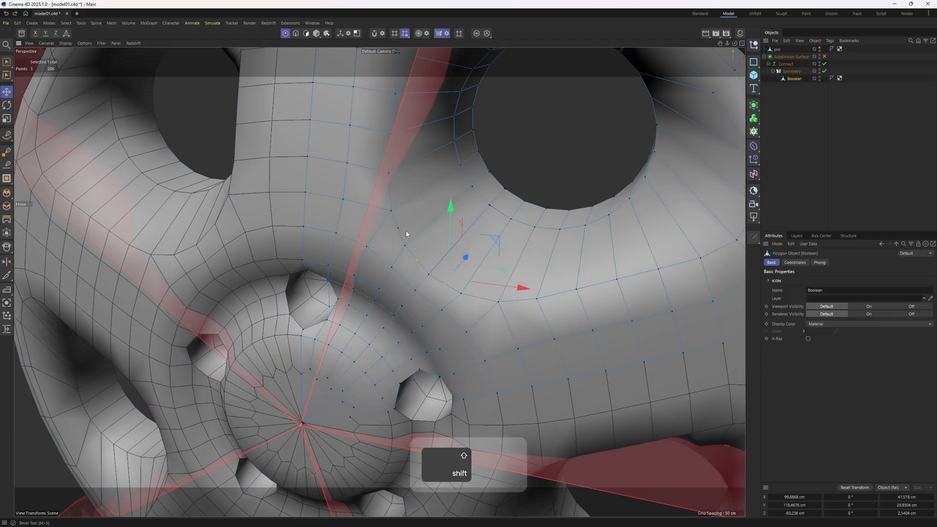
scroll(468, 226, down, 1)
alt+drag(485, 234, 540, 168)
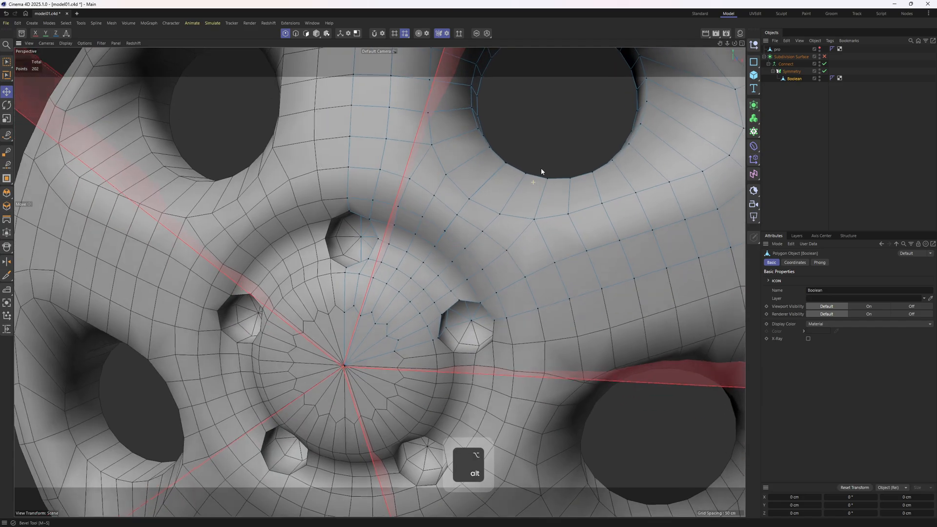
alt+middle_drag(540, 168, 525, 207)
click(782, 64)
key(c)
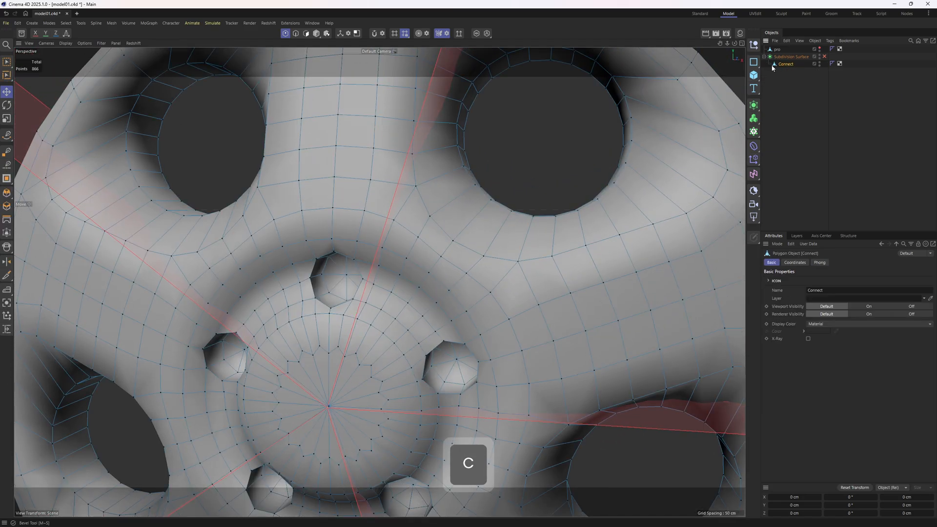
- Select the outer contour edge loop and the inner round edge loop of the upper opening, mirrored across all spokes
scroll(514, 163, down, 1)
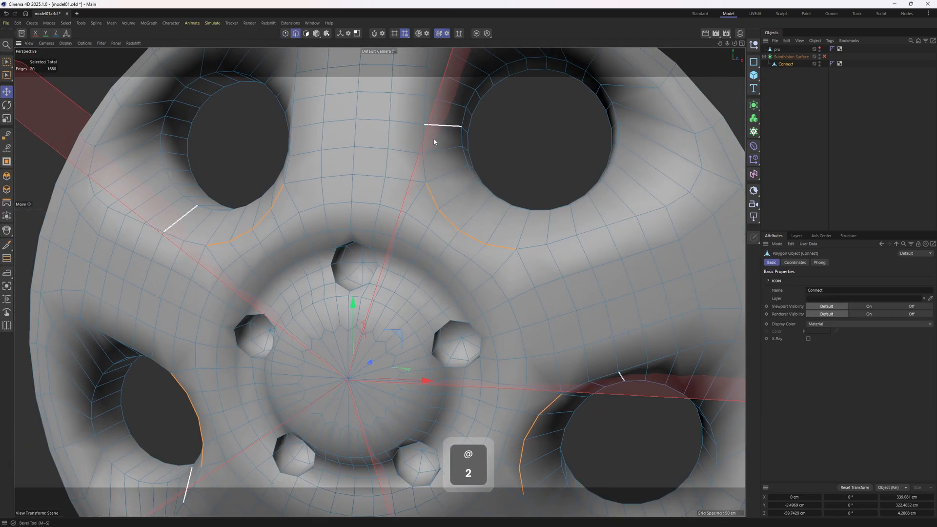
scroll(439, 171, down, 1)
alt+middle_drag(452, 179, 433, 231)
shift+double_click(402, 200)
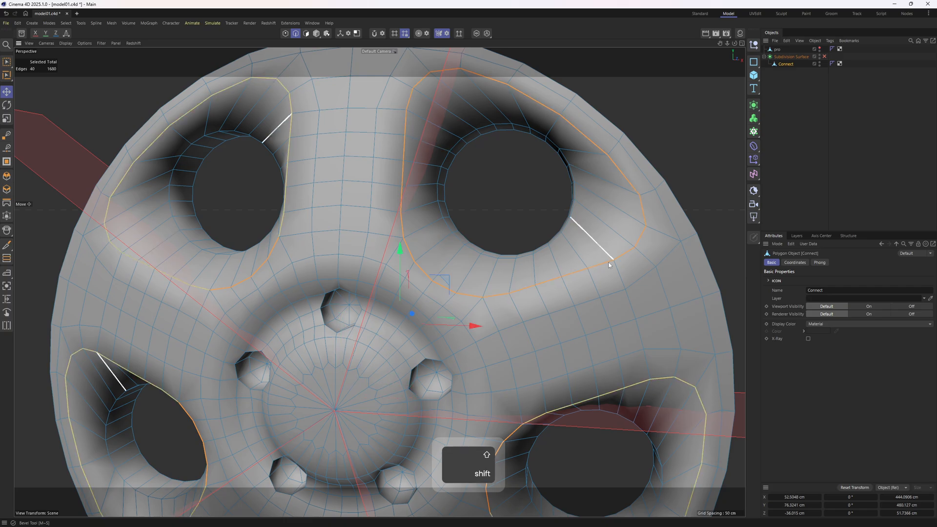
alt+middle_drag(565, 274, 548, 242)
shift+double_click(475, 220)
alt+drag(499, 227, 561, 229)
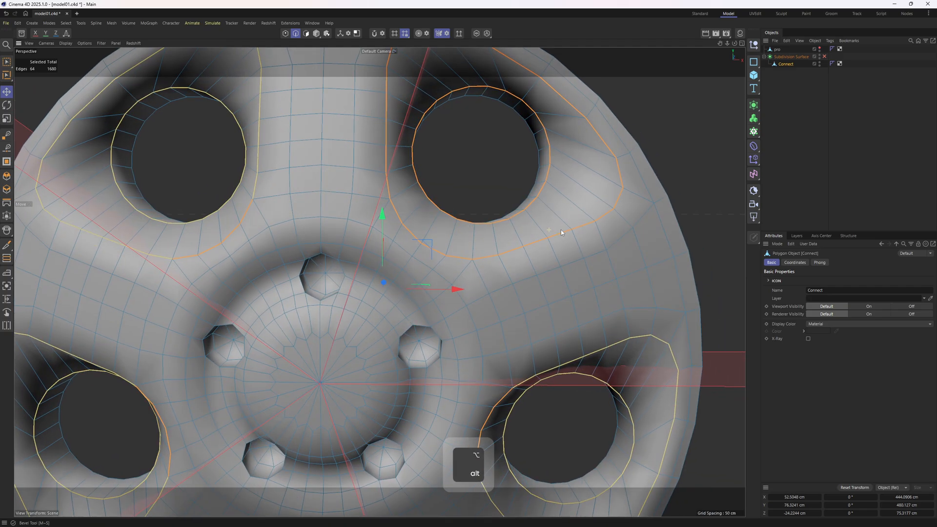
- Enable the subdivision preview and bevel the selected opening loops in Solid mode with an offset of about 2.85 cm
key(q)
right_click(672, 160)
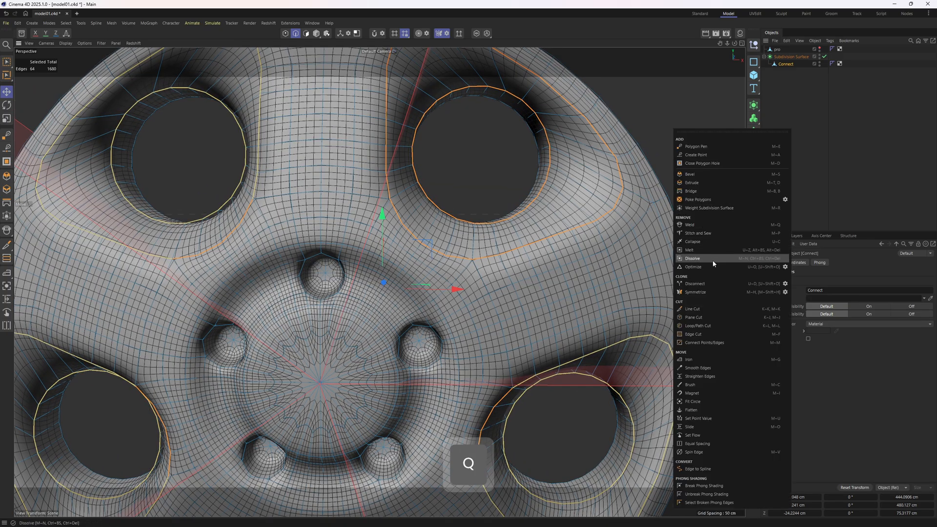
click(703, 174)
alt+middle_drag(639, 181, 642, 218)
scroll(642, 217, up, 2)
click(887, 280)
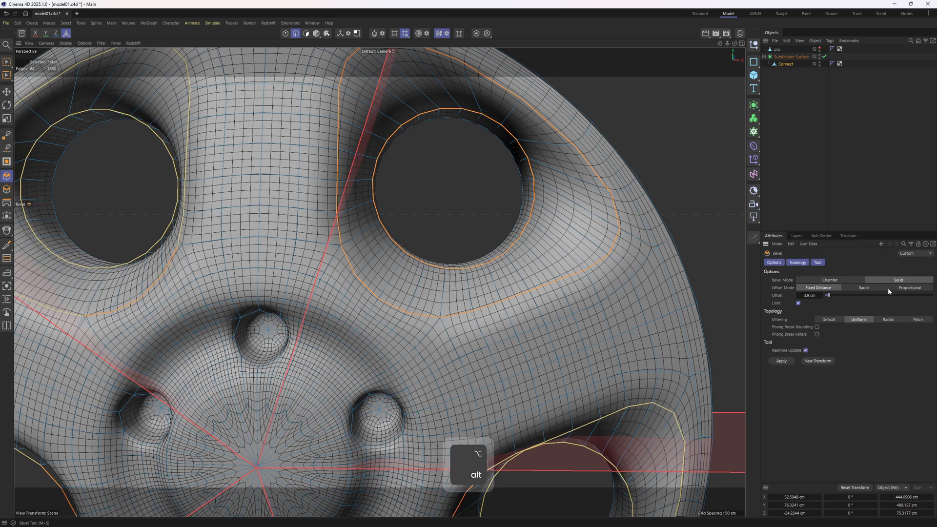
scroll(571, 250, up, 2)
drag(571, 250, 604, 264)
scroll(638, 210, up, 2)
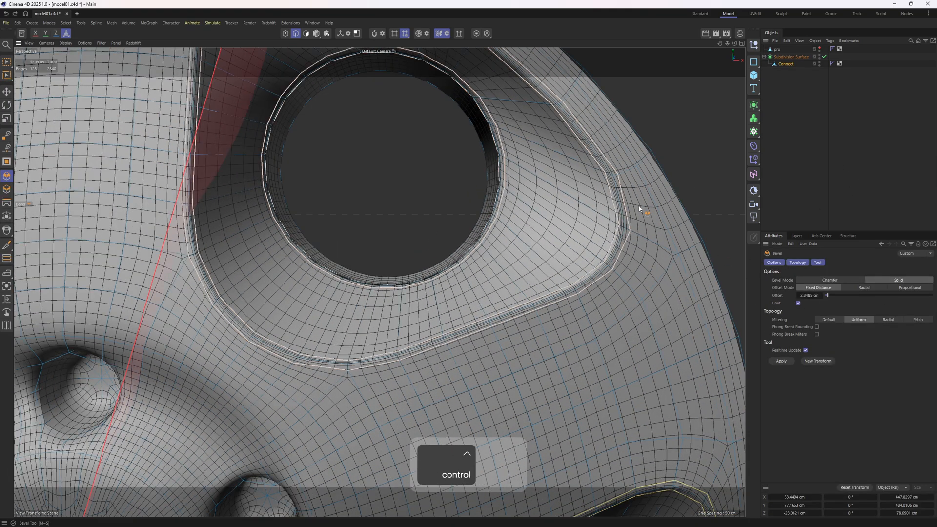
- Set the viewport to Gouraud shading without lines, inspect the bevelled openings and return to the Move tool
key(ctrl+z)
key(m)
key(b)
key(n)
key(a)
scroll(629, 207, down, 3)
mouse_move(624, 207)
alt+mouse_down()
mouse_move(534, 213)
mouse_move(522, 193)
mouse_move(601, 216)
mouse_move(532, 219)
mouse_move(533, 243)
mouse_move(509, 223)
alt+mouse_up()
key(ctrl+z)
key(e)
scroll(510, 183, up, 2)
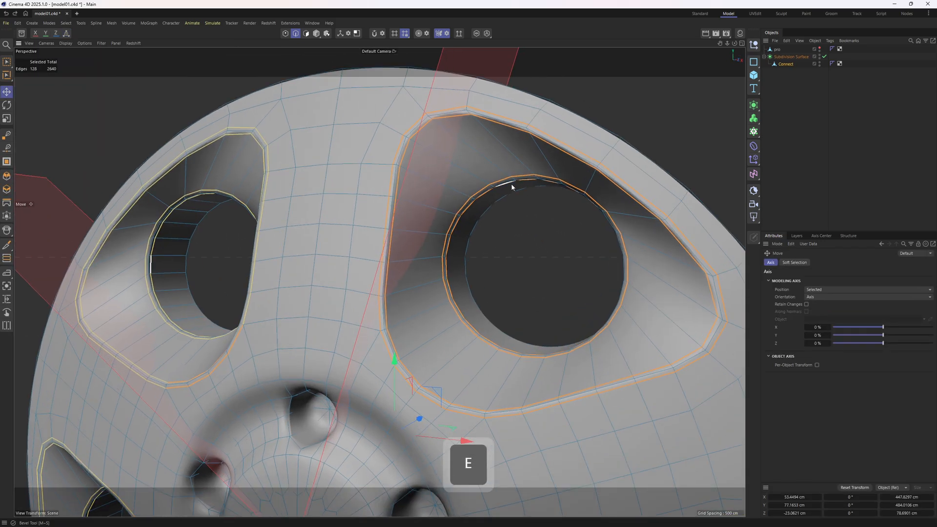
- Cut a new edge loop around the sloped wall of the openings, midway between the outer contour and the round hole
key(3)
drag(476, 142, 409, 275)
key(k)
key(l)
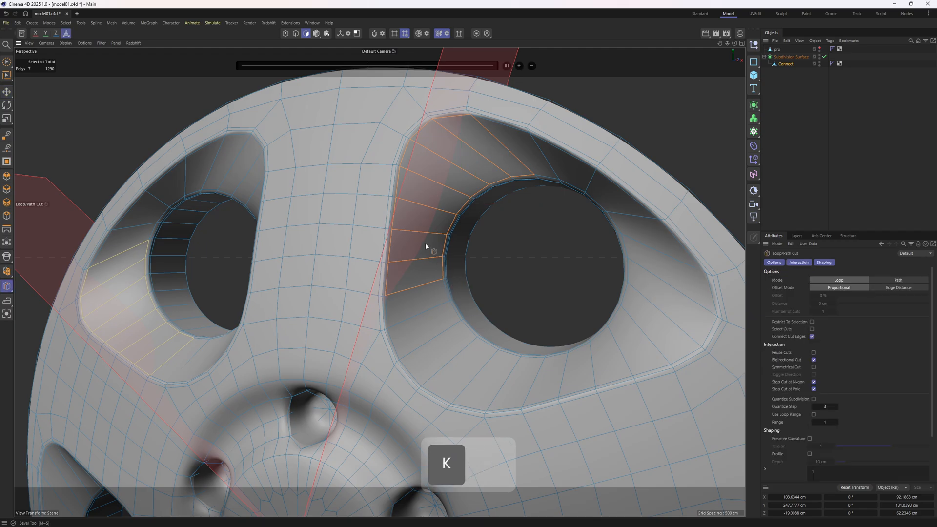
shift+click(482, 241)
key(2)
key(e)
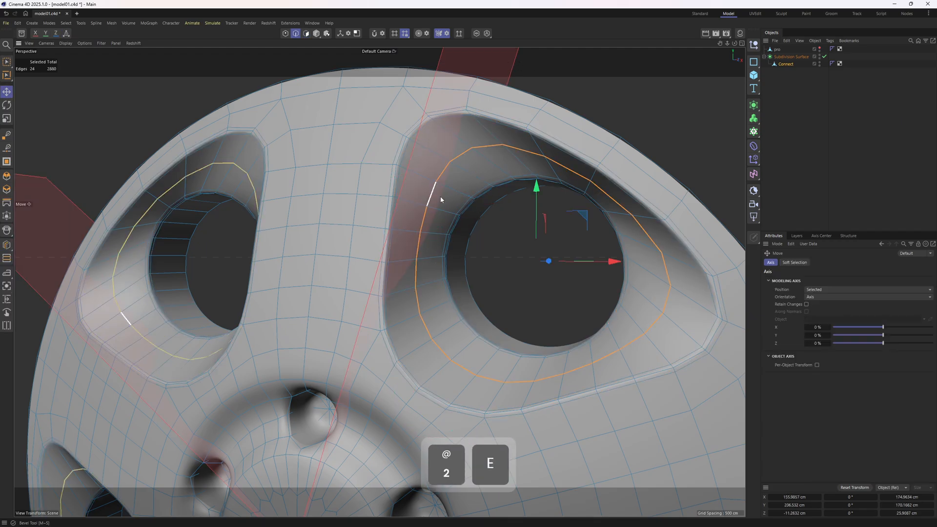
- Use Edge Slide on the new loop in the openings with a shift of about -2.75 cm and inspect the wheel
key(m)
click(619, 431)
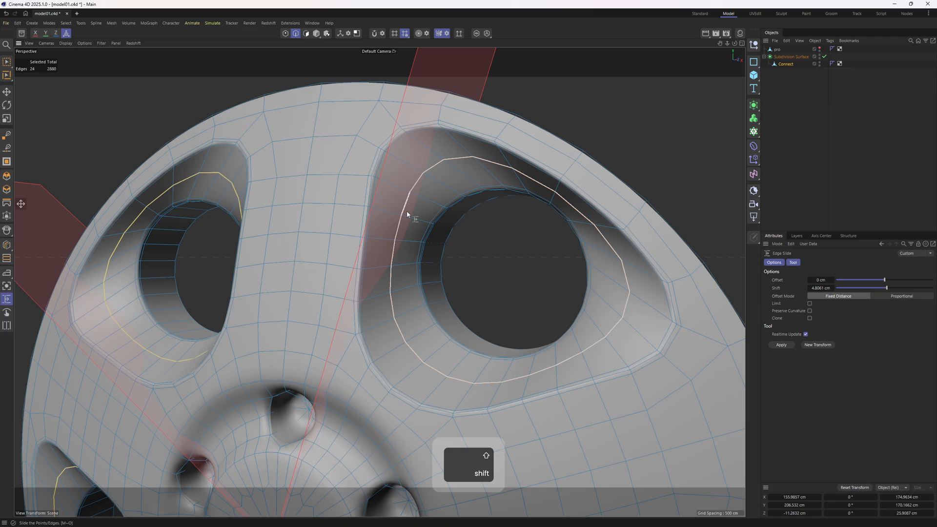
shift+drag(407, 213, 403, 210)
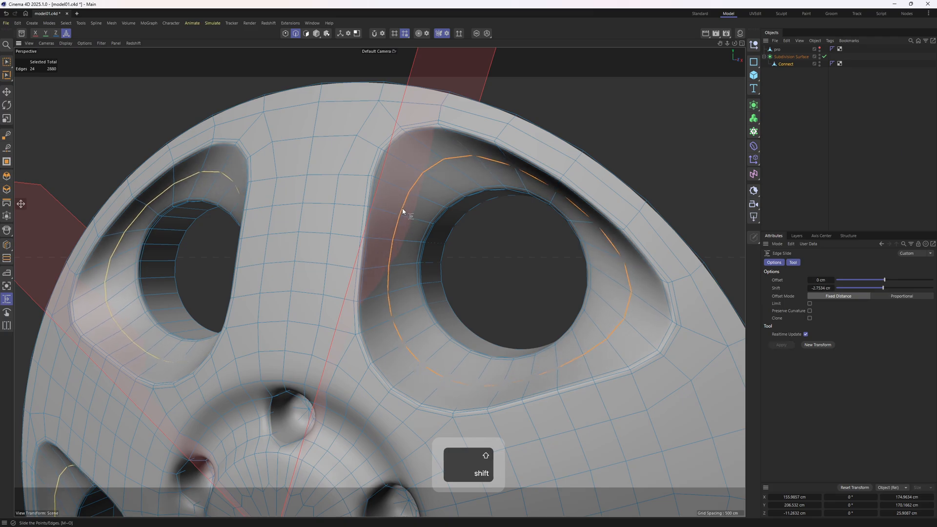
click(784, 182)
alt+right_drag(631, 169, 582, 202)
alt+drag(583, 202, 485, 248)
alt+right_drag(484, 247, 511, 231)
key(ctrl+z)
key(ctrl+z)
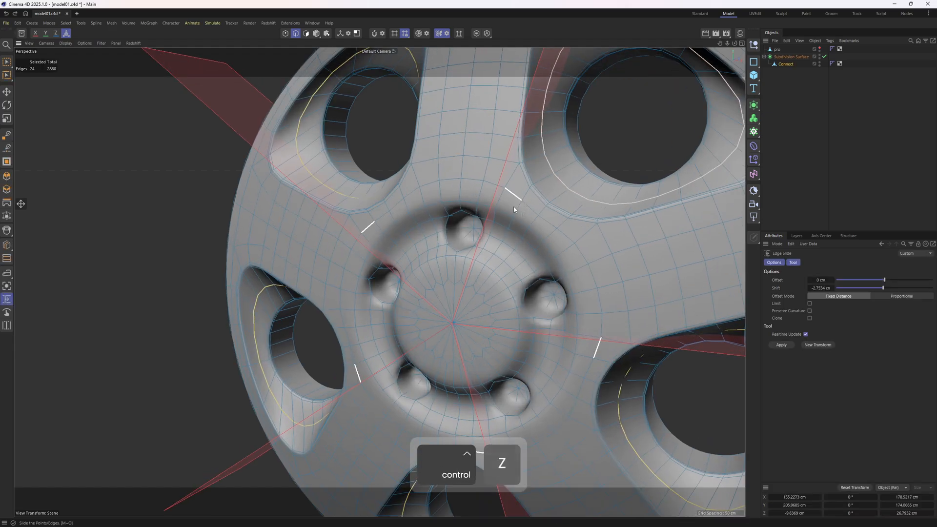
- Select the outer edge loop of the hub recess and the edge loop around the central cap
scroll(507, 214, up, 3)
key(e)
double_click(507, 215)
alt+drag(507, 214, 489, 21)
scroll(490, 280, up, 2)
shift+double_click(490, 280)
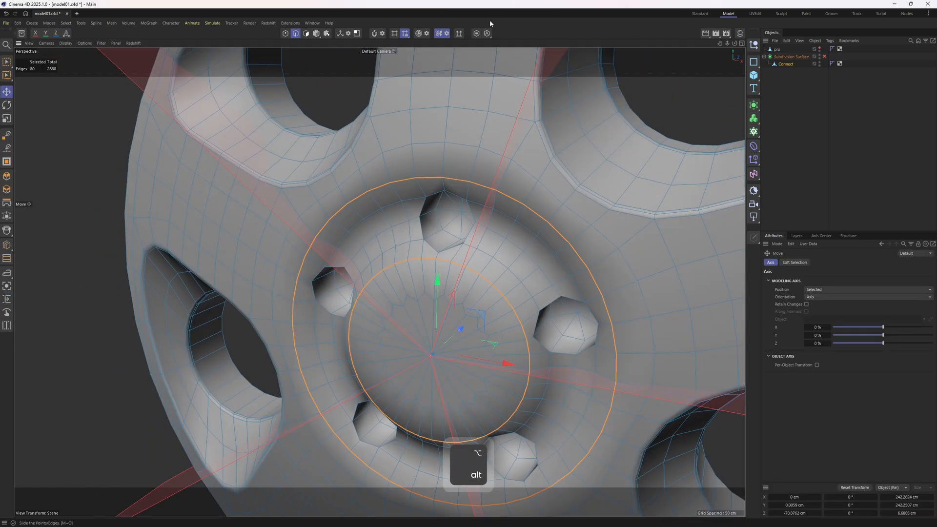
- Disable modelling symmetry and bevel the selected hub loops in Solid mode with an offset of about 2.4 cm
click(438, 33)
alt+drag(451, 105, 491, 212)
right_click(547, 223)
click(564, 174)
scroll(508, 218, up, 3)
drag(491, 212, 507, 209)
key(ctrl+z)
key(q)
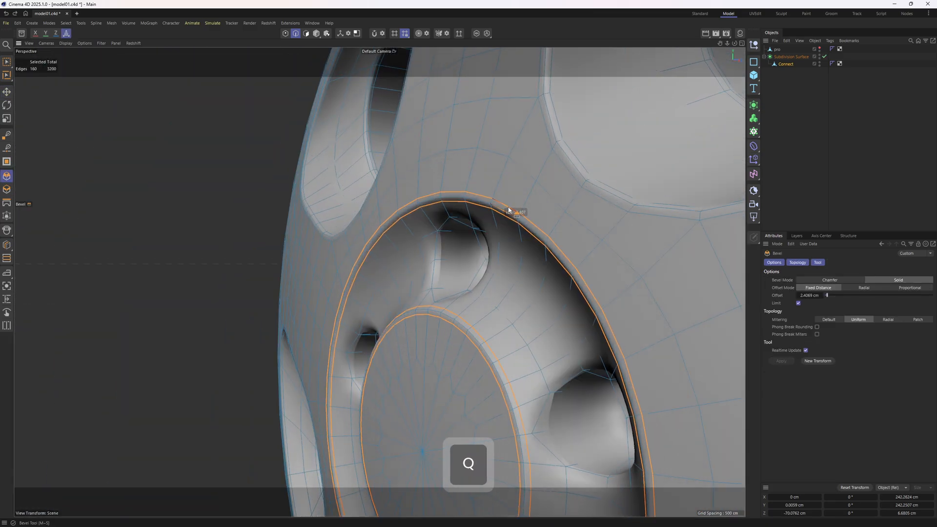
alt+drag(654, 205, 508, 251)
key(q)
- Use Loop Selection to select the rim and bottom edge loops of the uppermost bolt hole
key(e)
click(463, 295)
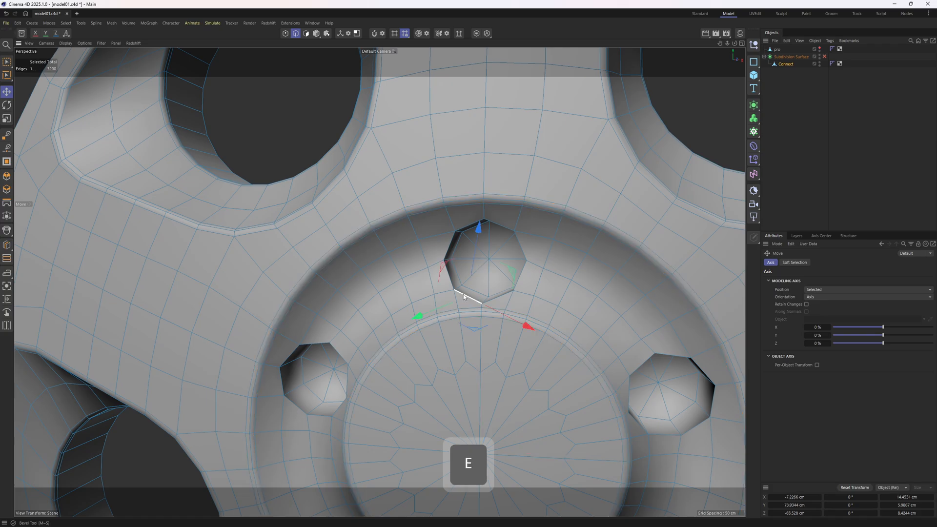
key(u)
key(l)
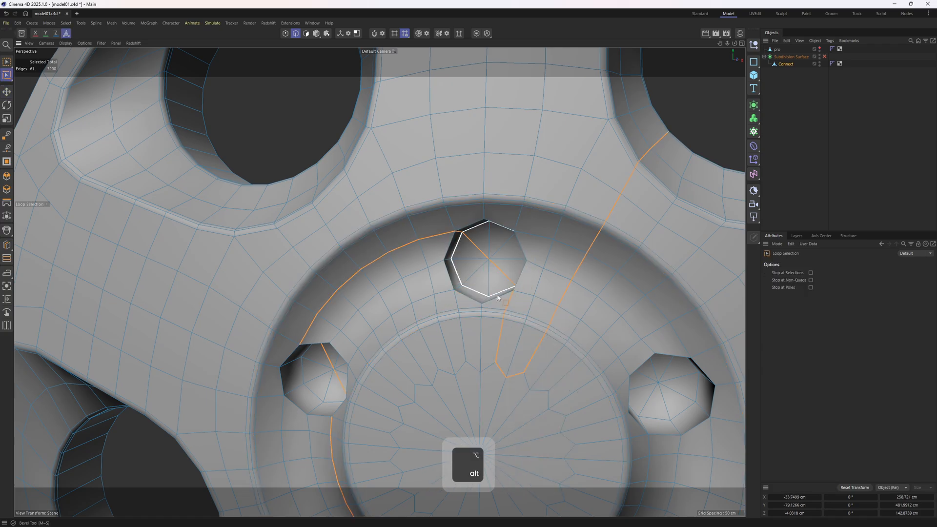
alt+drag(497, 297, 501, 302)
click(502, 303)
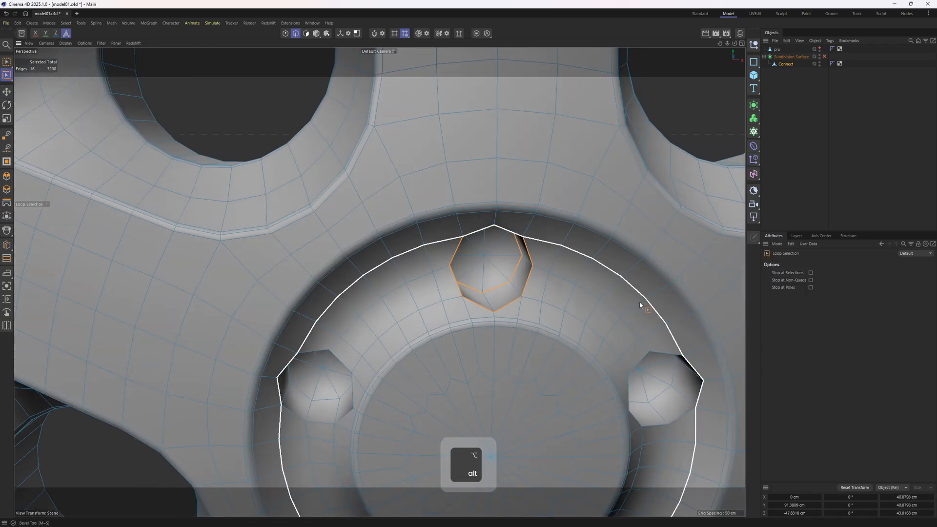
- Add the rim and bottom edge loops of the right and lower-right bolt holes to the selection
alt+drag(640, 303, 477, 315)
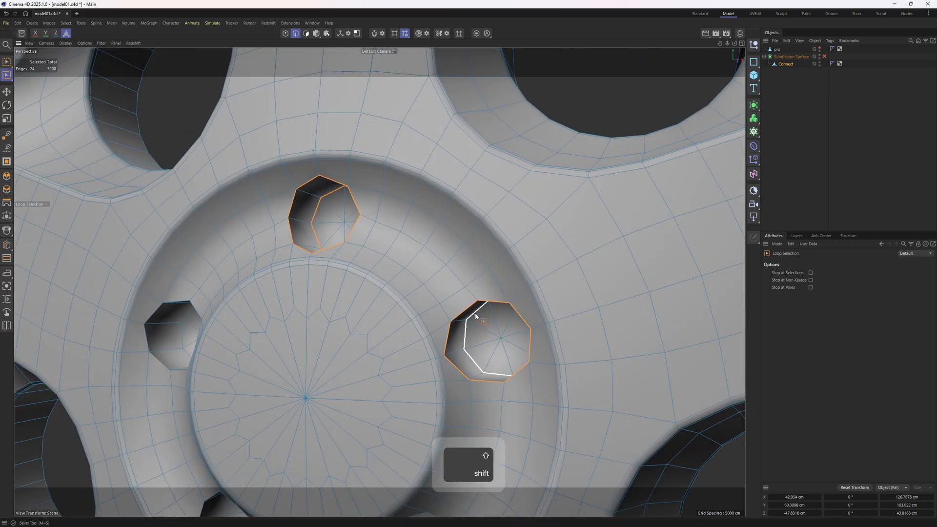
shift+click(476, 315)
alt+middle_drag(476, 315, 522, 214)
alt+drag(522, 214, 519, 288)
shift+click(519, 290)
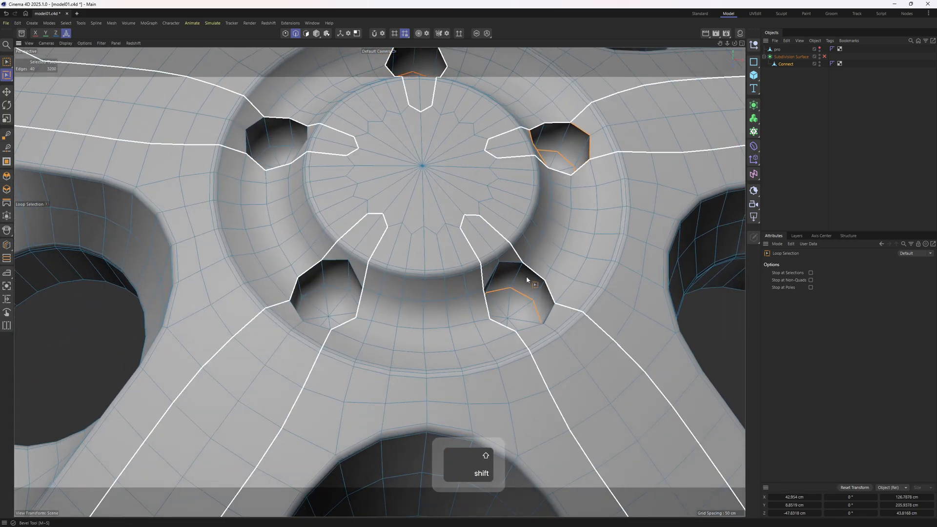
shift+click(527, 277)
key(ctrl+z)
shift+click(543, 279)
- Add the rim and bottom edge loops of the remaining two bolt holes on the left side to the selection
key(v)
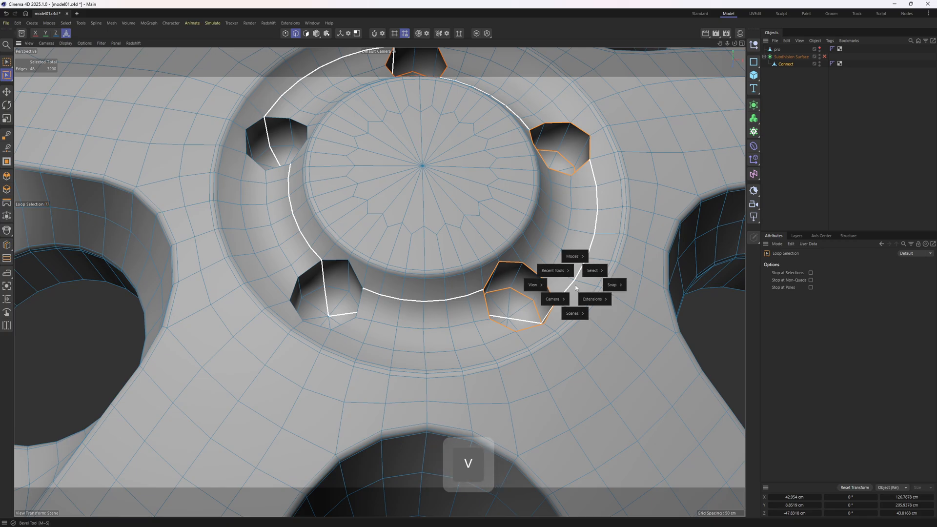
mouse_move(593, 270)
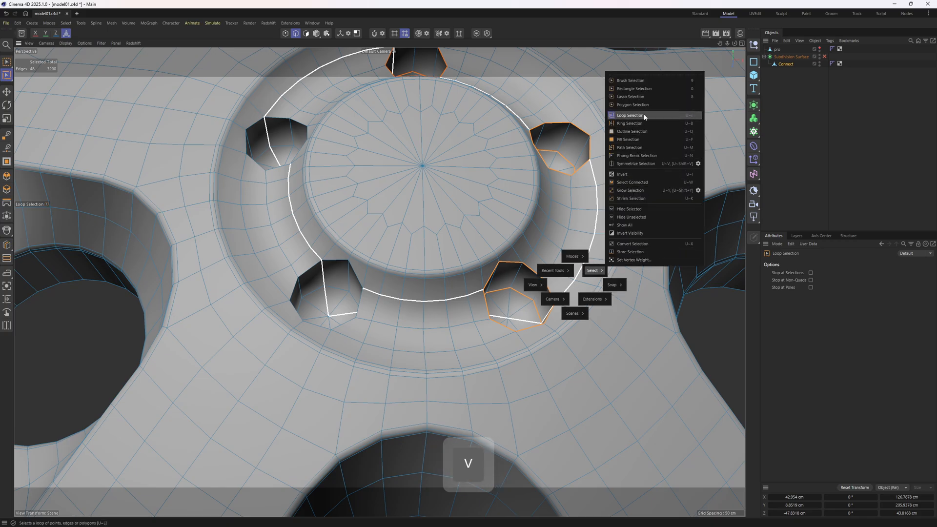
alt+middle_drag(425, 250, 474, 217)
alt+drag(474, 218, 442, 270)
shift+click(420, 303)
alt+middle_drag(390, 181, 423, 280)
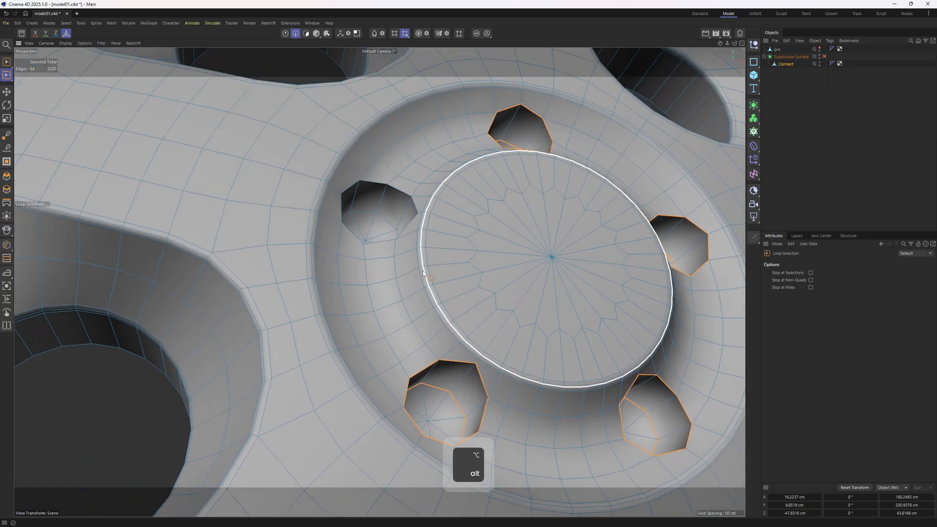
alt+drag(423, 280, 395, 193)
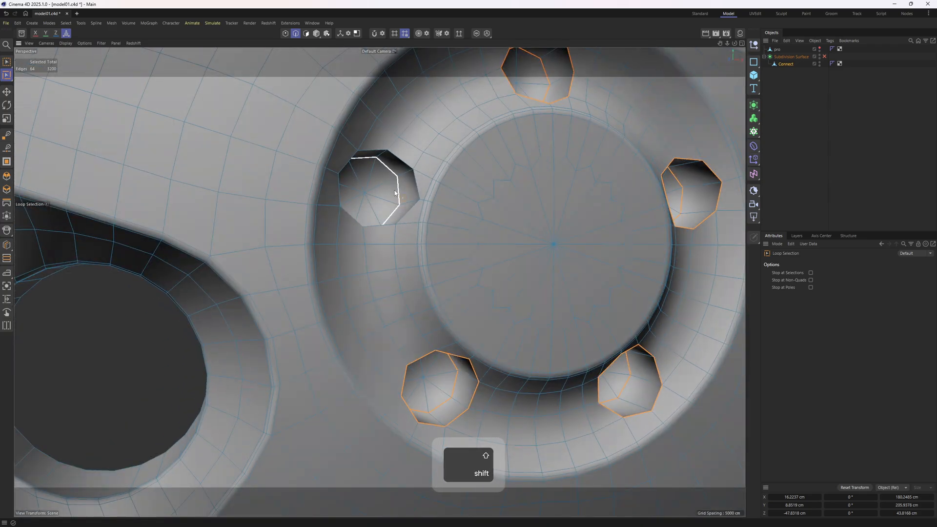
shift+click(403, 161)
alt+middle_drag(443, 190, 423, 261)
alt+right_drag(423, 261, 417, 271)
alt+drag(417, 274, 450, 239)
- Bevel the selected bolt-hole loops in Solid mode with Uniform mitering and preview the smoothed rim
key(m)
key(s)
alt+right_drag(449, 239, 482, 201)
alt+middle_drag(398, 169, 440, 249)
alt+right_drag(439, 249, 460, 233)
key(q)
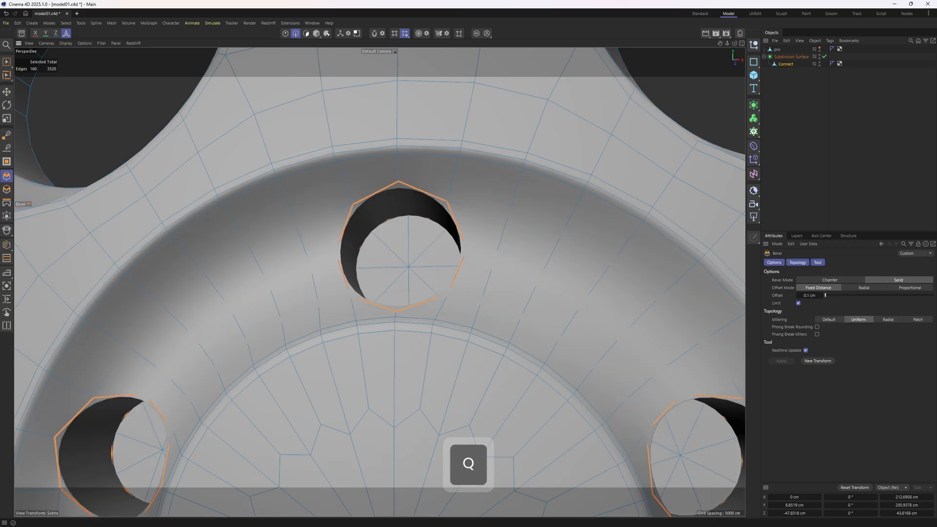
click(771, 145)
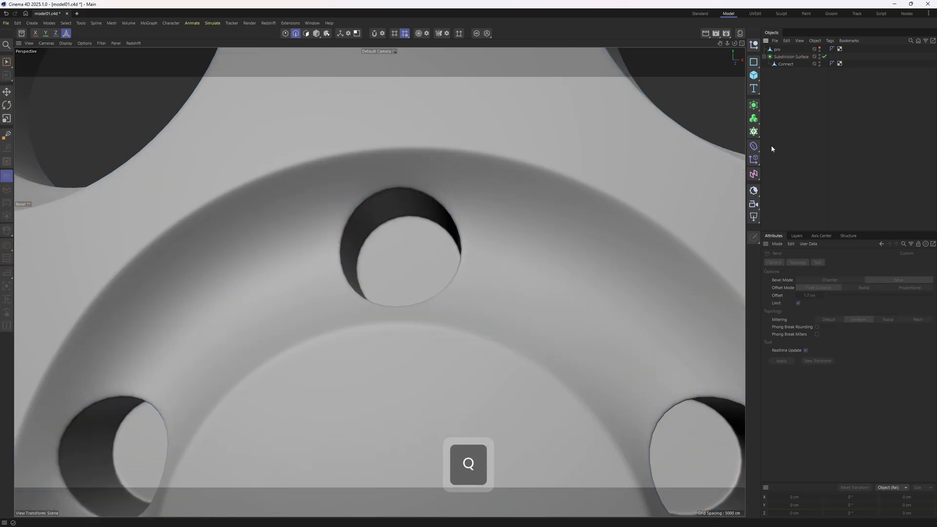
alt+right_drag(507, 196, 428, 268)
alt+drag(427, 268, 477, 277)
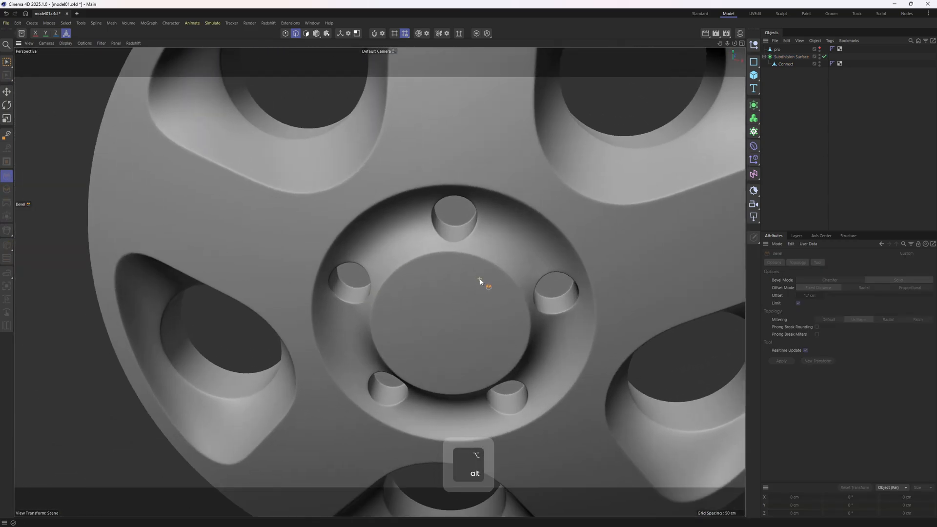
alt+right_drag(477, 277, 498, 265)
- Select the front polygons of the centre cap, grow the selection out to the cap's border ring and delete them
click(494, 277)
key(q)
key(Return)
key(e)
click(459, 319)
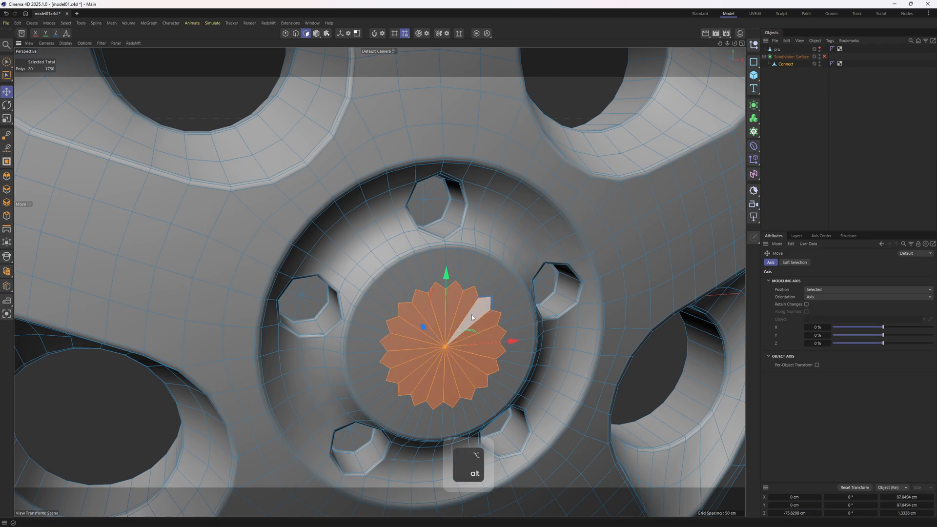
alt+right_drag(472, 314, 524, 297)
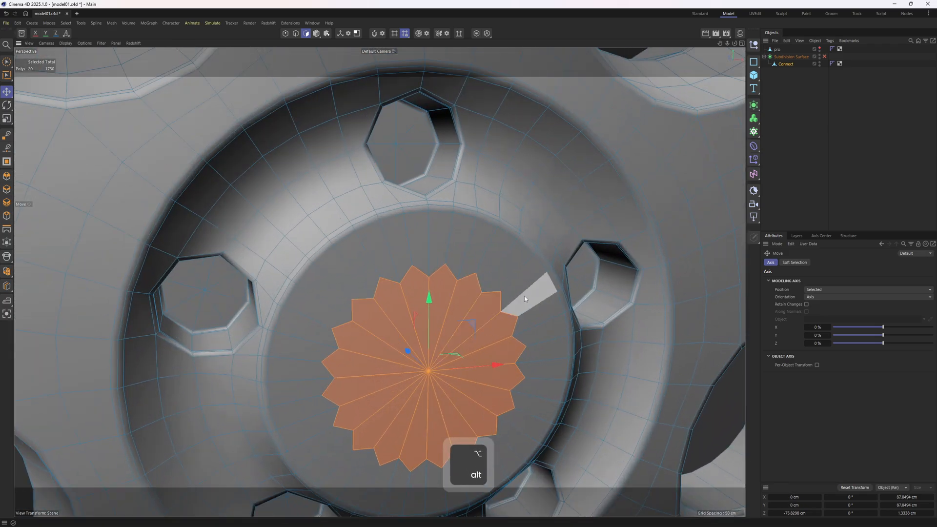
key(u)
key(y)
key(Delete)
- Fill the open centre cap with Close Polygon Hole using the Patch polygon type and adjust the patch rotation
right_click(440, 270)
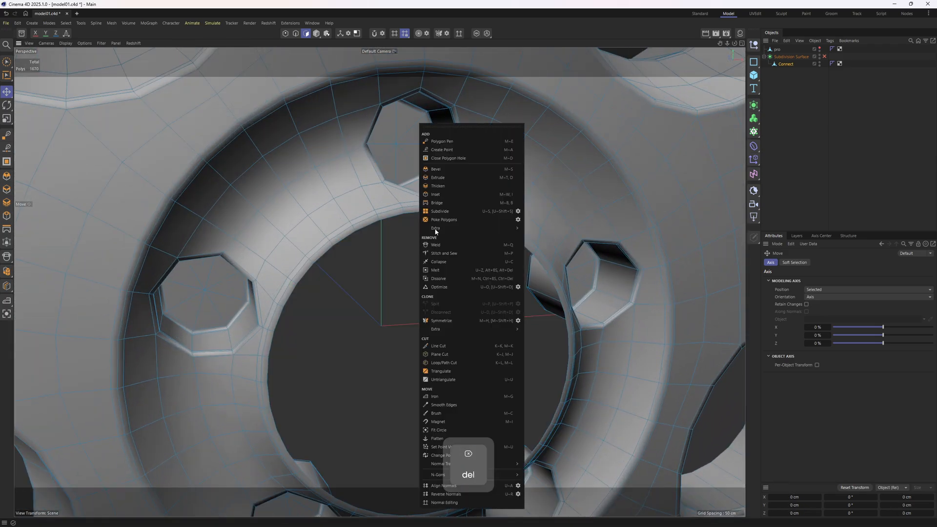
click(465, 158)
click(427, 213)
alt+right_drag(426, 213, 454, 272)
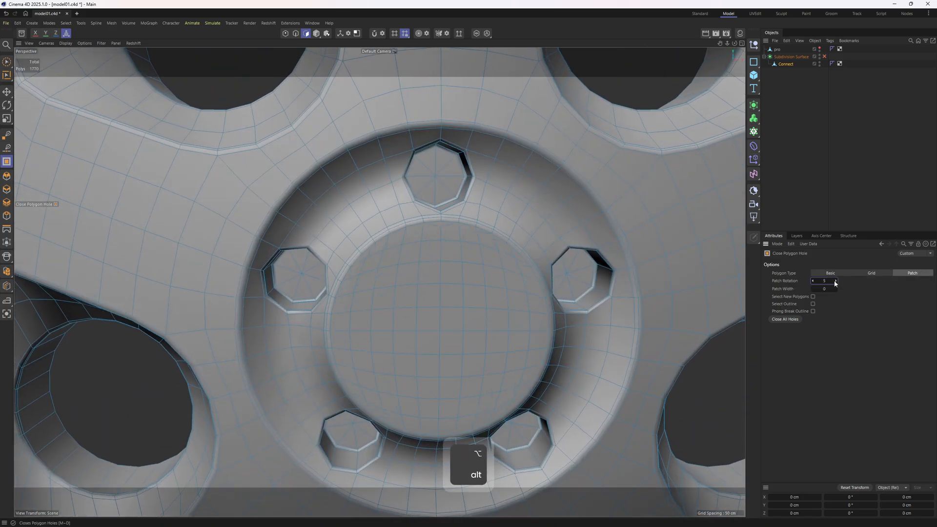
- Select the vertical edge loop through the centre cap to check the patch's alignment and preview the smoothed rim
key(2)
double_click(439, 324)
alt+right_drag(474, 295, 433, 332)
alt+drag(433, 332, 468, 229)
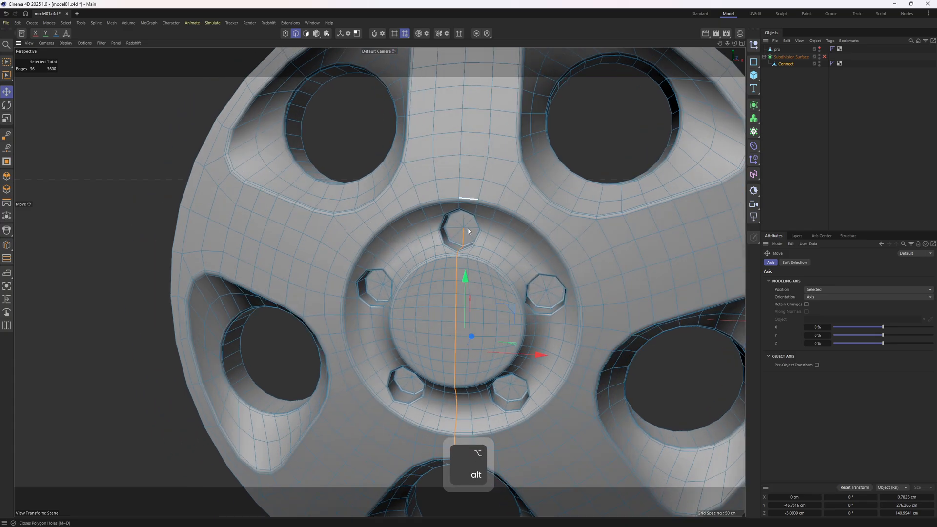
alt+right_drag(469, 230, 424, 249)
alt+drag(425, 249, 533, 209)
key(q)
alt+middle_drag(533, 209, 543, 310)
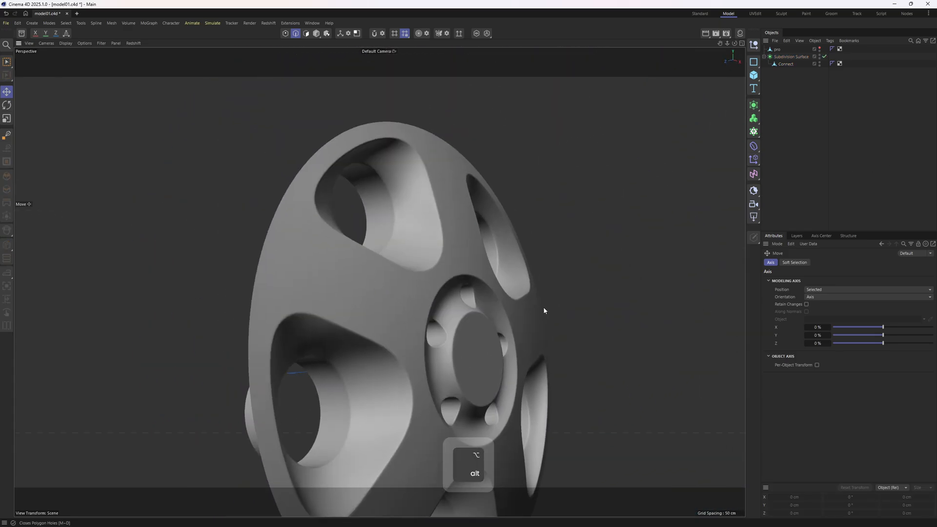
alt+drag(543, 309, 445, 314)
alt+right_drag(445, 313, 541, 229)
alt+drag(541, 229, 512, 251)
- Select the rim's outermost edge loop and extrude it outward by scaling to about 756 cm across, matching the front reference
key(ctrl+z)
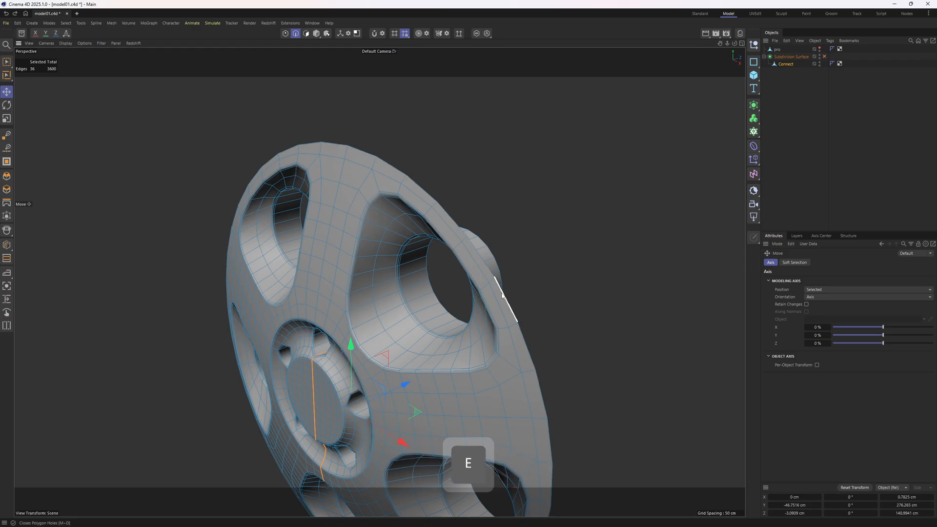
double_click(501, 295)
middle_click(567, 349)
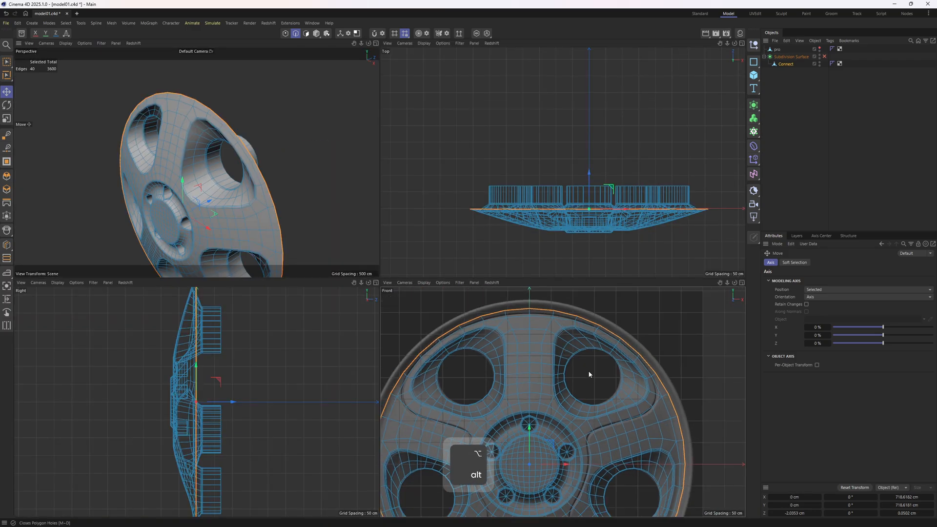
alt+right_drag(588, 374, 649, 399)
key(t)
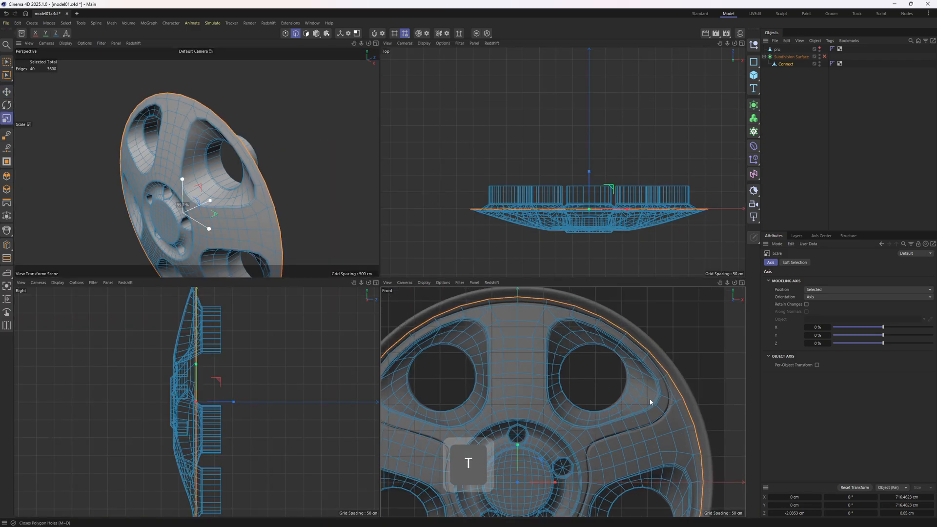
middle_click(238, 169)
alt+drag(356, 252, 320, 220)
middle_click(320, 219)
middle_click(561, 356)
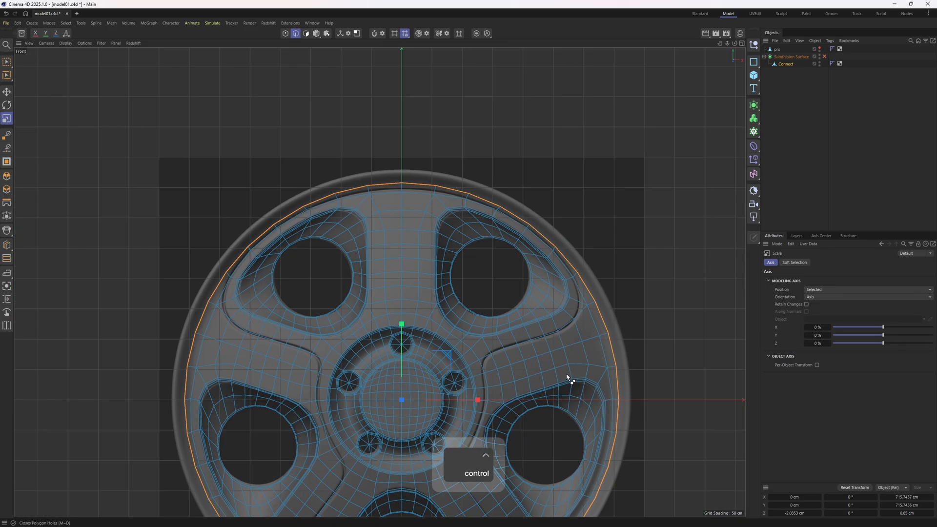
ctrl+drag(567, 377, 592, 384)
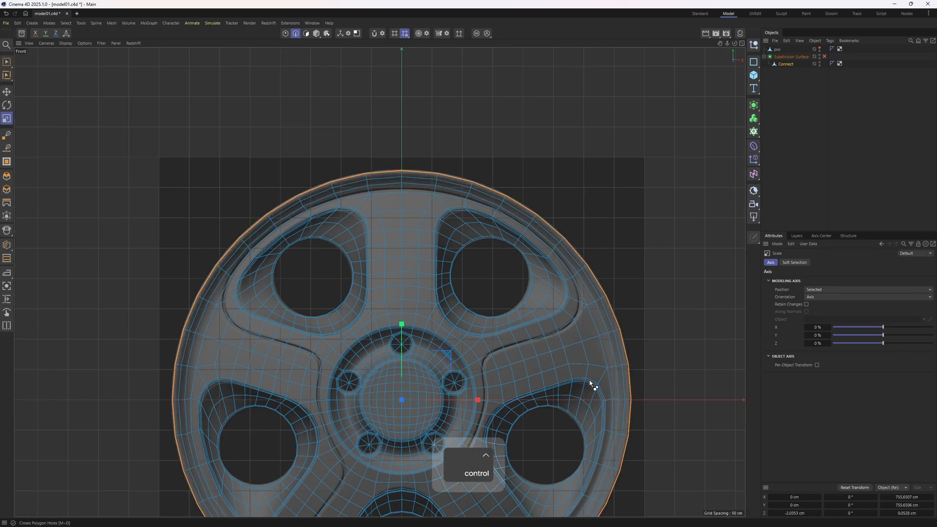
- Use Loop Selection on the new outermost polygon ring and extrude it forward along the wheel's axis by about 15 cm
middle_click(570, 329)
middle_click(241, 142)
key(3)
key(u)
key(l)
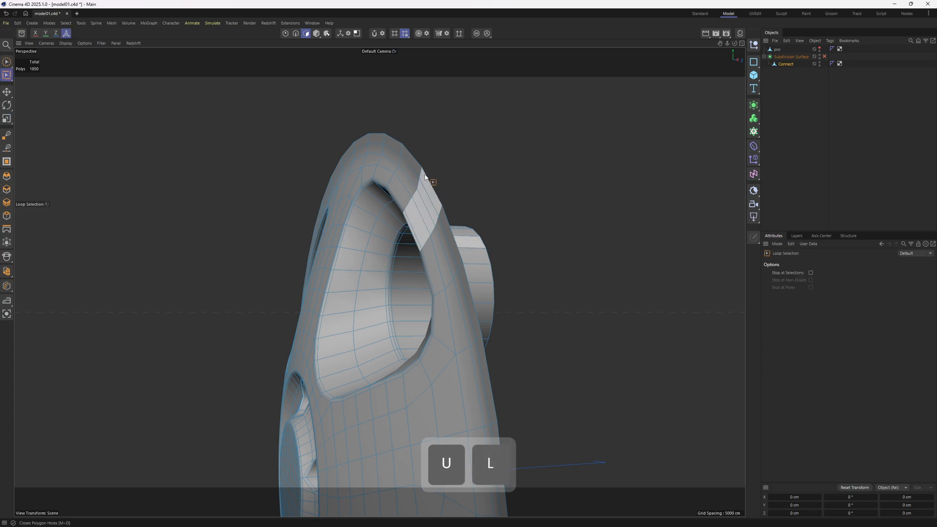
click(428, 183)
scroll(489, 237, down, 2)
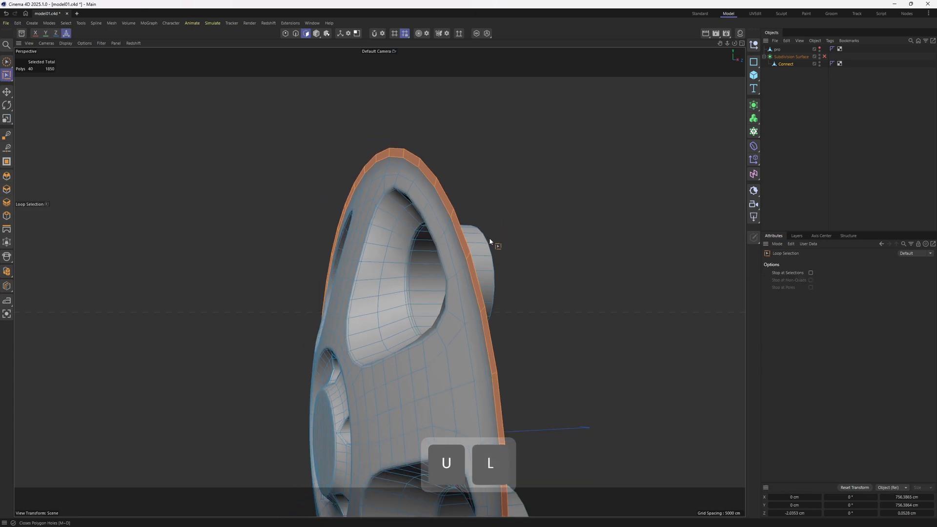
key(e)
scroll(503, 293, down, 1)
alt+drag(514, 328, 477, 325)
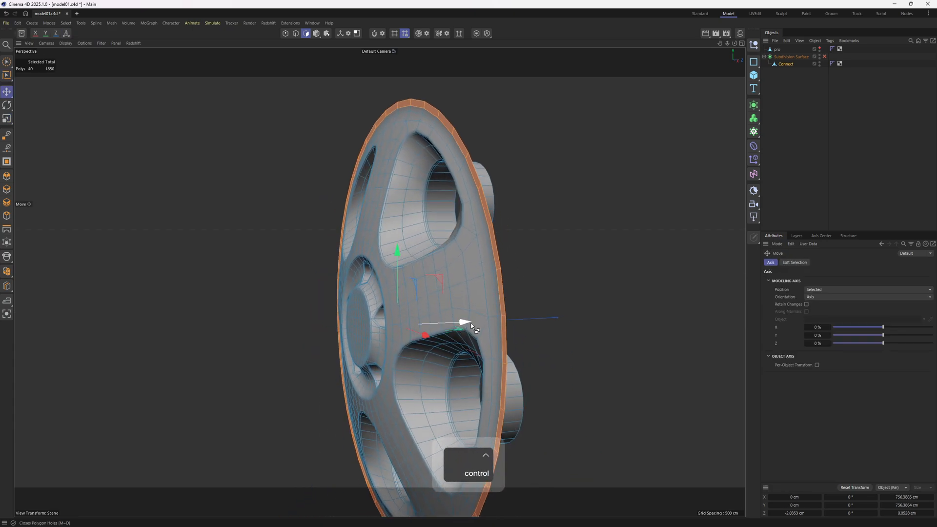
- Select the outer ring's rear edge loop and extrude it backward and inward to about 700 cm across as a stepped barrel
key(2)
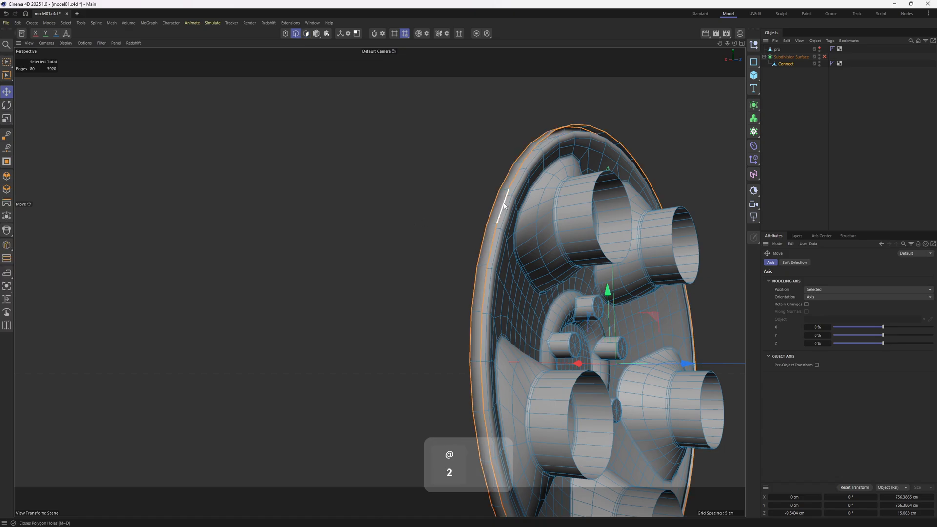
double_click(503, 203)
alt+drag(567, 212, 623, 284)
alt+middle_drag(623, 284, 526, 249)
drag(518, 313, 491, 273)
ctrl+drag(624, 324, 597, 324)
key(e)
ctrl+drag(526, 306, 582, 298)
key(ctrl+z)
- Add supporting loop cuts to the outer ring and barrel with Loop/Path Cut and preview the smoothed rim from several angles
alt+drag(430, 254, 508, 230)
alt+right_drag(508, 230, 579, 244)
key(k)
key(l)
click(580, 246)
key(q)
alt+drag(580, 245, 581, 343)
click(563, 242)
click(866, 159)
alt+right_drag(581, 344, 533, 299)
alt+drag(534, 299, 455, 280)
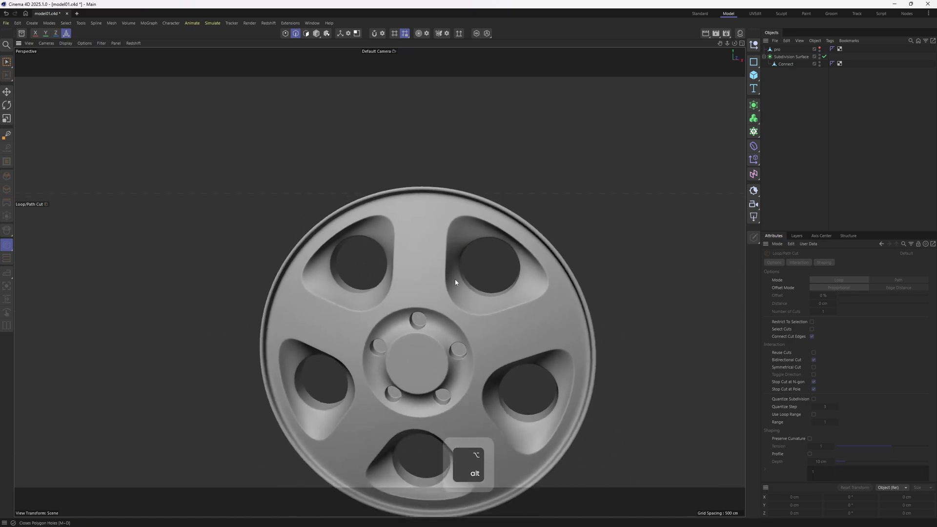
alt+middle_drag(456, 280, 479, 233)
alt+drag(479, 232, 494, 253)
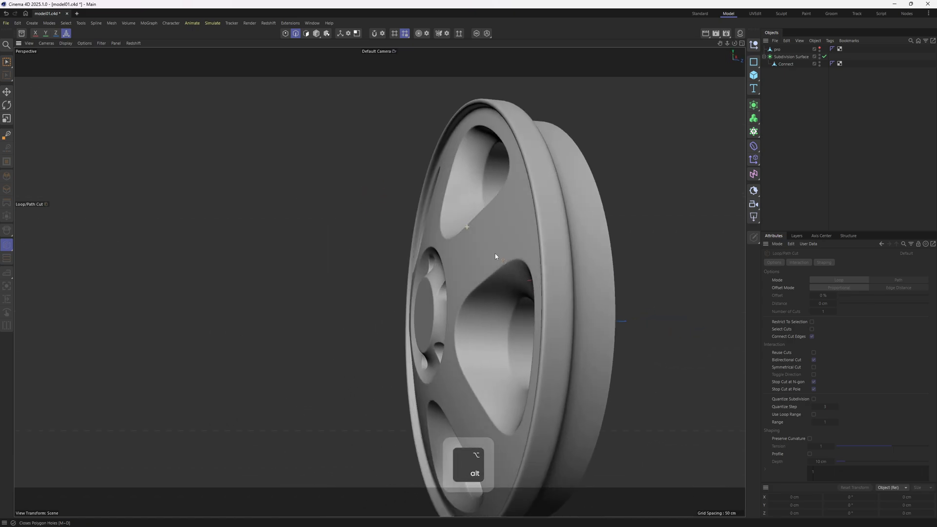
alt+right_drag(495, 253, 551, 271)
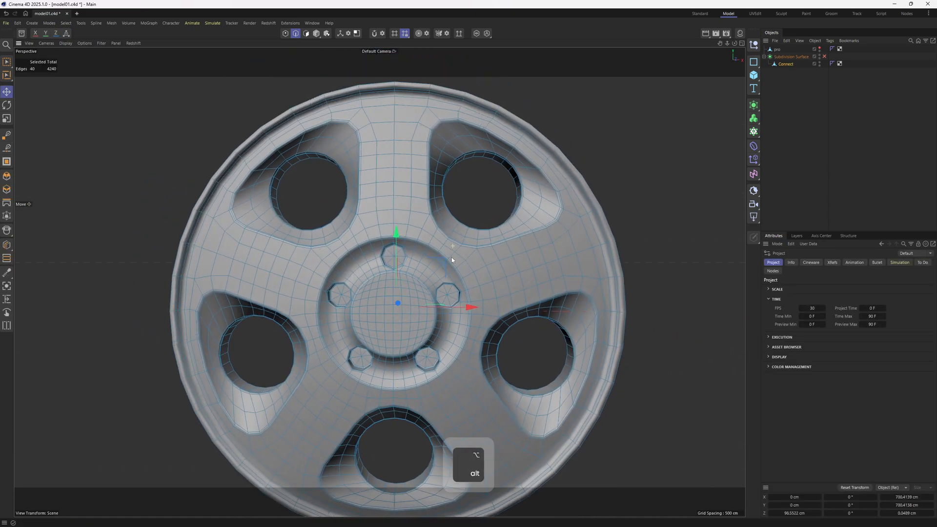
- Select the edges along the right spoke beside the reference groove and compare their path with the front view
alt+drag(452, 256, 533, 326)
middle_click(533, 327)
middle_click(533, 326)
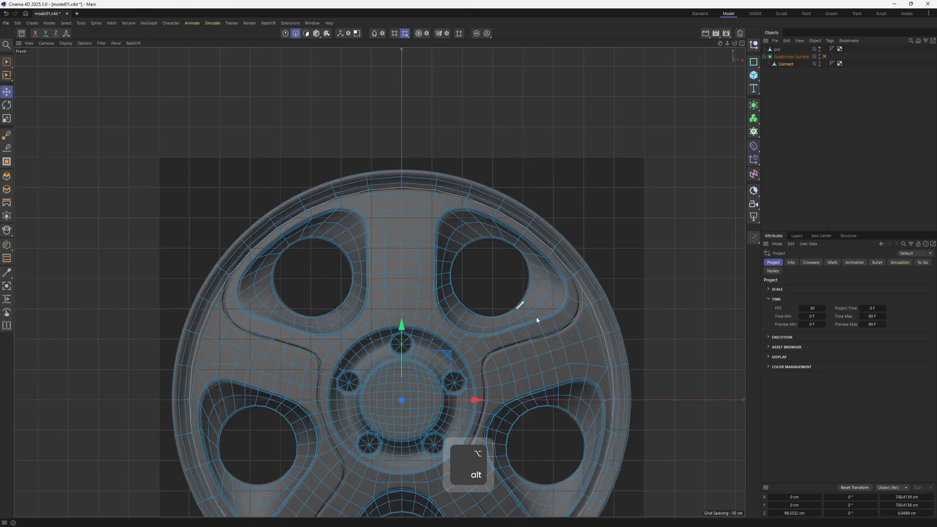
alt+right_drag(538, 320, 561, 315)
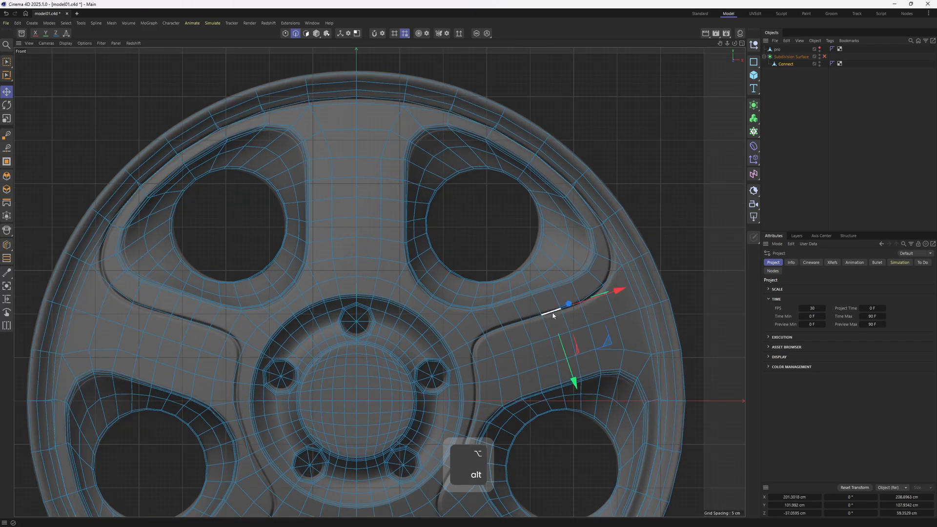
middle_click(552, 313)
middle_click(303, 178)
scroll(369, 148, up, 1)
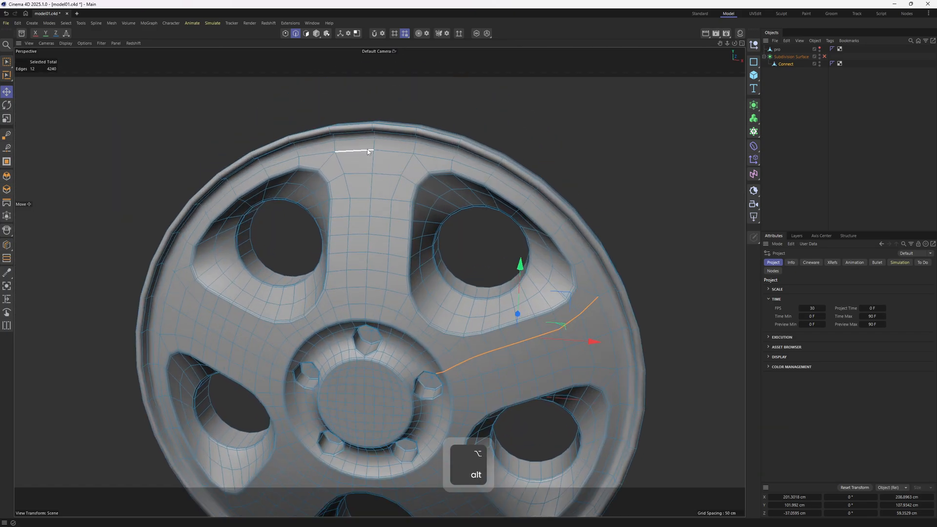
- Select the edge at the outer end of the top spoke and examine how the surrounding edges match the reference groove
click(369, 149)
middle_click(369, 148)
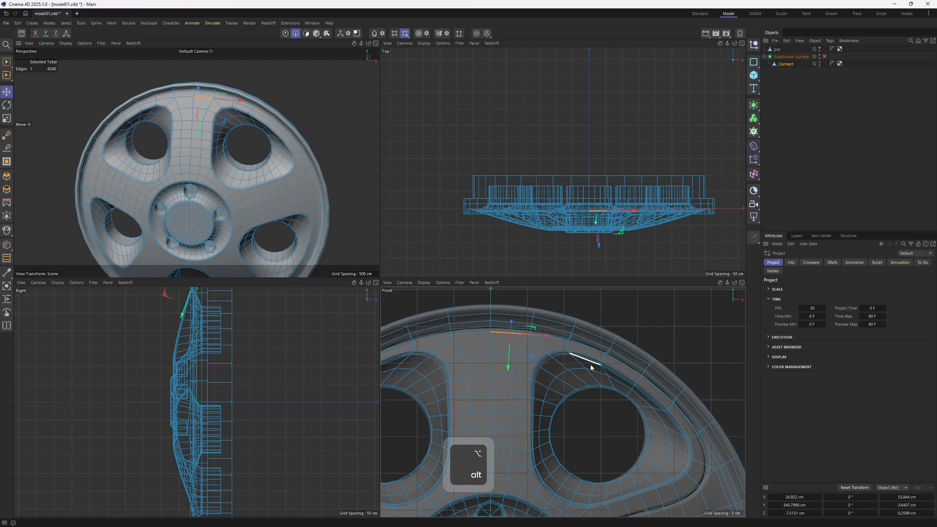
middle_click(342, 219)
alt+right_drag(472, 307, 601, 386)
middle_click(602, 386)
click(602, 385)
middle_click(353, 147)
alt+drag(352, 147, 336, 133)
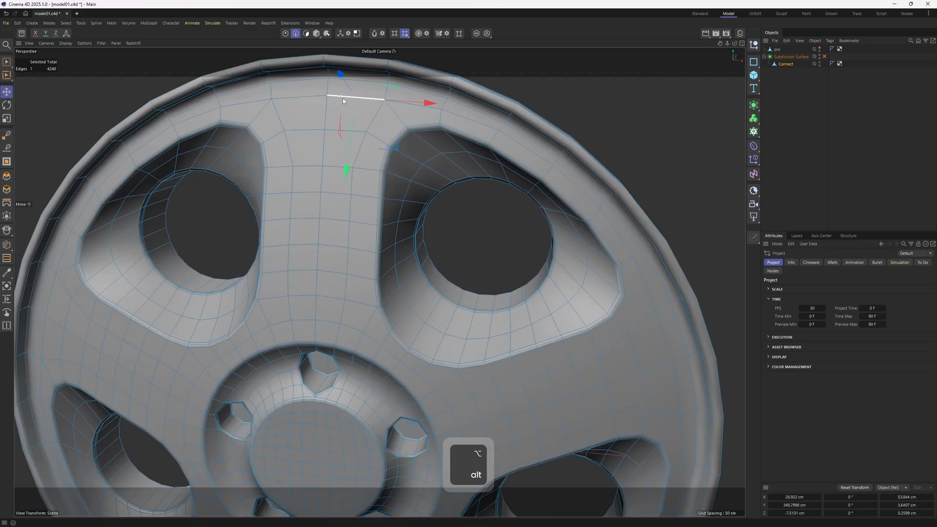
alt+right_drag(343, 101, 361, 156)
alt+middle_drag(442, 186, 405, 179)
middle_click(595, 397)
mouse_move(594, 395)
alt+right_down()
mouse_move(608, 395)
mouse_move(598, 400)
alt+right_up()
alt+middle_drag(527, 417, 596, 372)
alt+right_drag(595, 372, 553, 379)
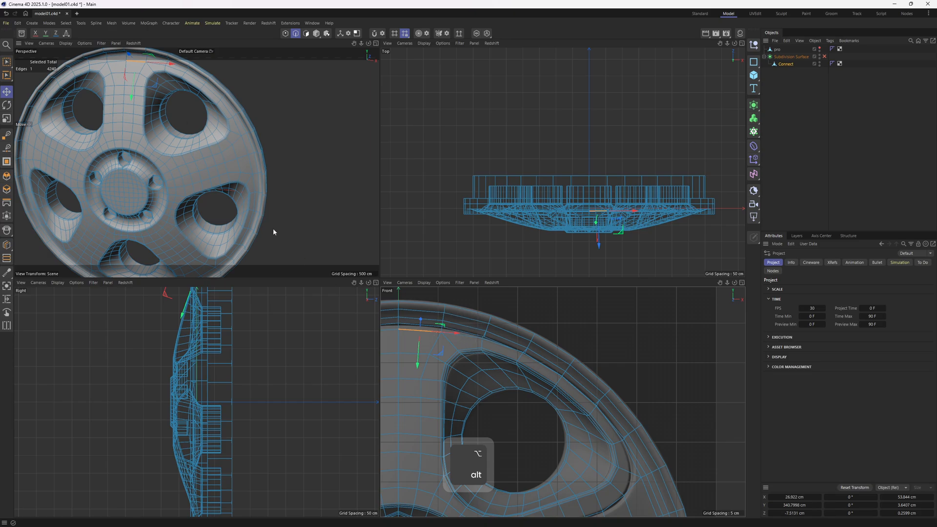
middle_click(197, 93)
alt+right_drag(198, 93, 285, 95)
alt+drag(370, 178, 398, 207)
middle_click(398, 207)
middle_click(583, 399)
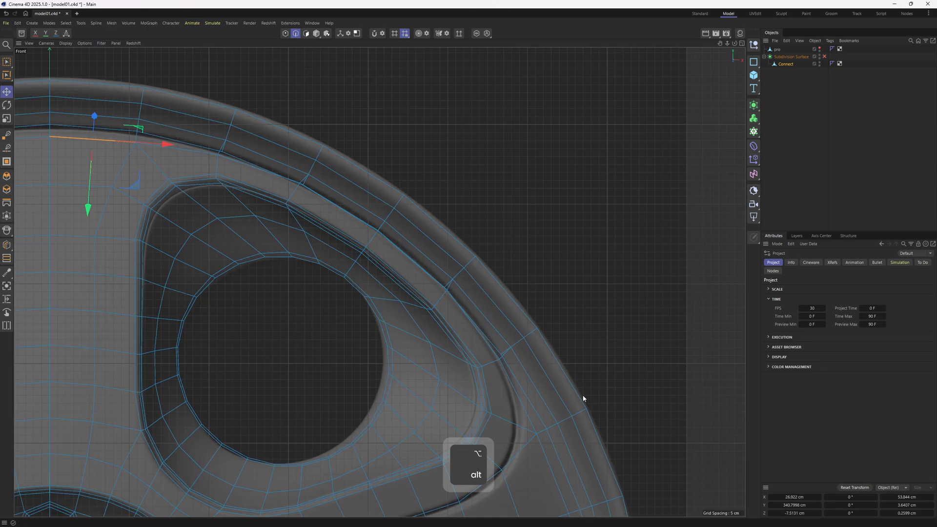
- Slide points on the edge row above the top spoke and the upper-right opening to follow the reference groove
alt+right_drag(298, 192, 287, 195)
alt+right_drag(138, 158, 130, 159)
middle_click(130, 159)
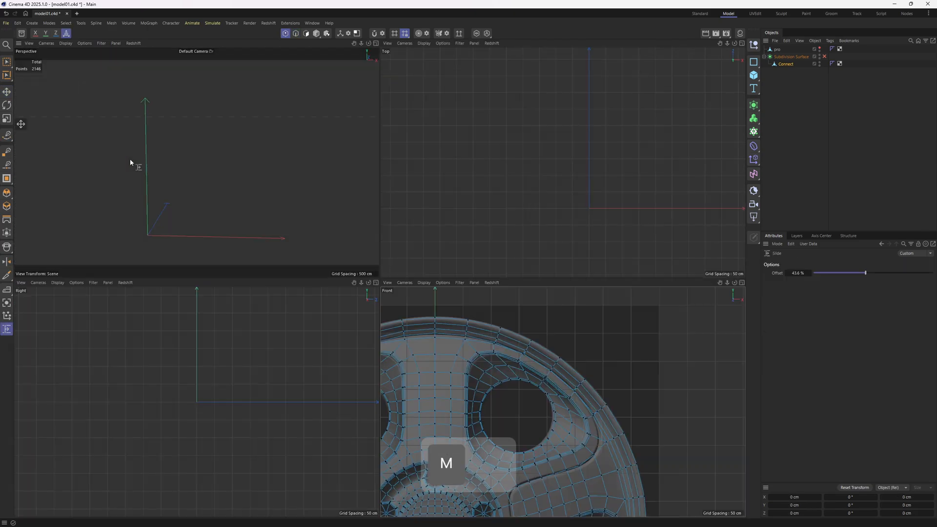
middle_click(130, 159)
key(m)
key(o)
drag(279, 135, 282, 131)
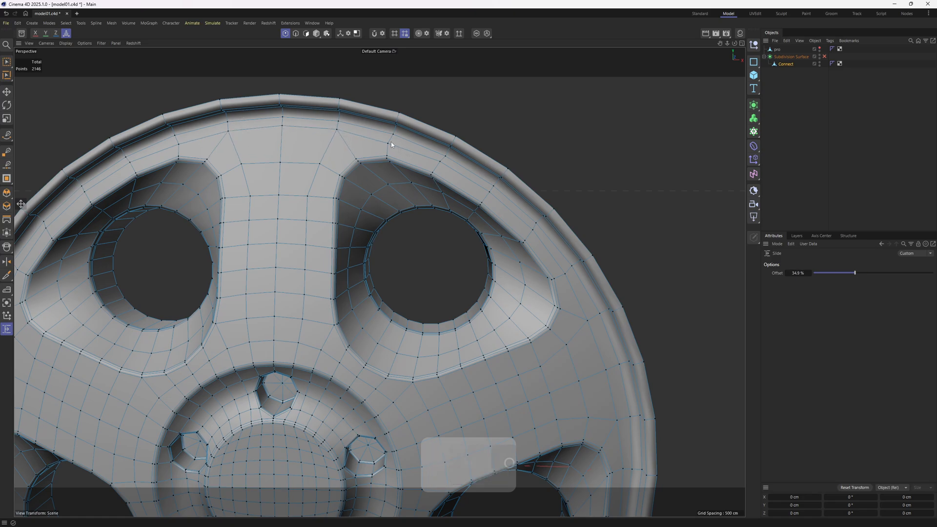
drag(388, 142, 389, 144)
- Select the edge path from the top spoke around the outer side of the upper-right opening to the corner of the right spoke
key(e)
alt+middle_drag(568, 269, 455, 206)
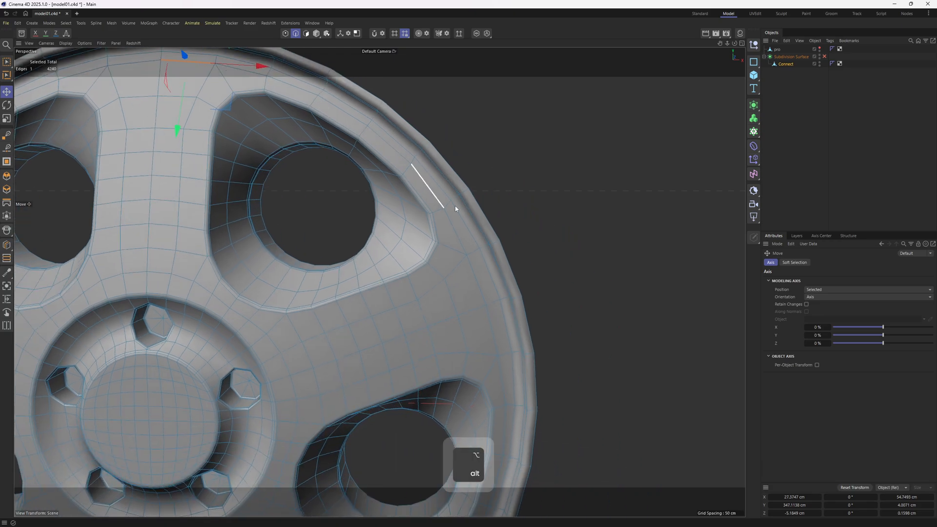
alt+drag(455, 206, 464, 245)
alt+middle_drag(452, 244, 494, 310)
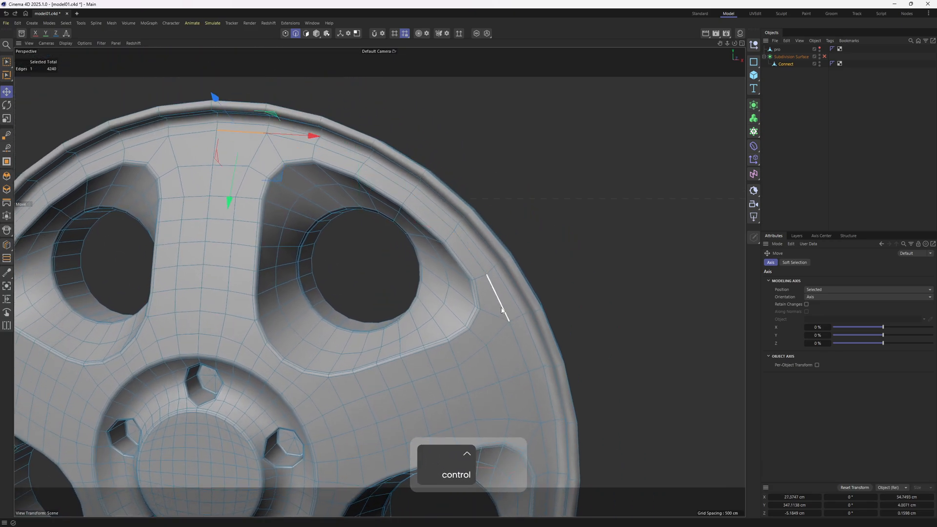
key(ctrl+z)
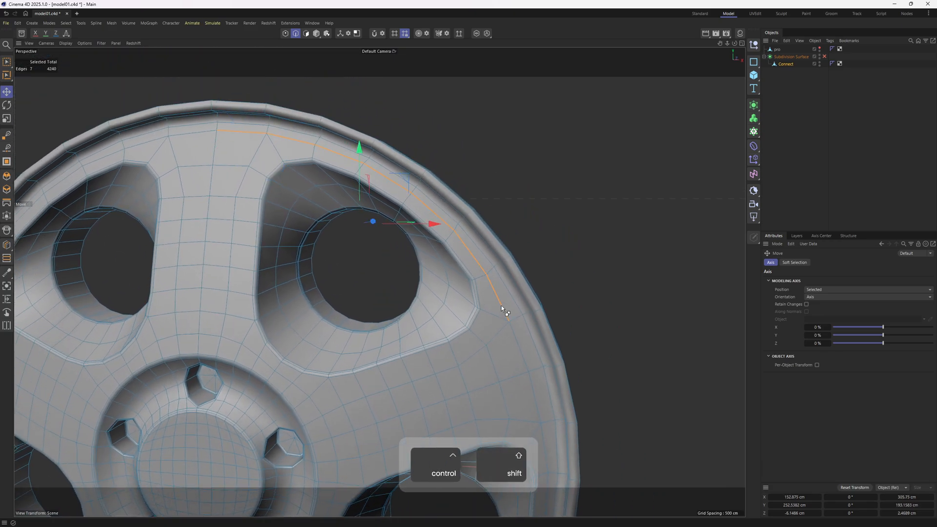
key(ctrl+shift+z)
middle_click(467, 255)
alt+middle_drag(613, 417, 651, 364)
shift+click(639, 389)
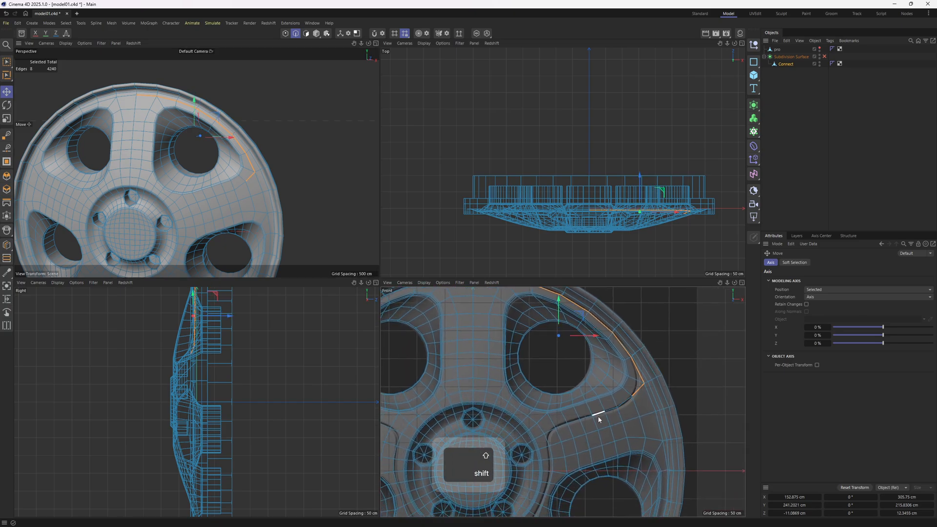
- Extend the edge path inward along the right spoke, around the hub and out along the lower-right spoke
ctrl+shift+click(561, 425)
middle_drag(561, 425, 568, 383)
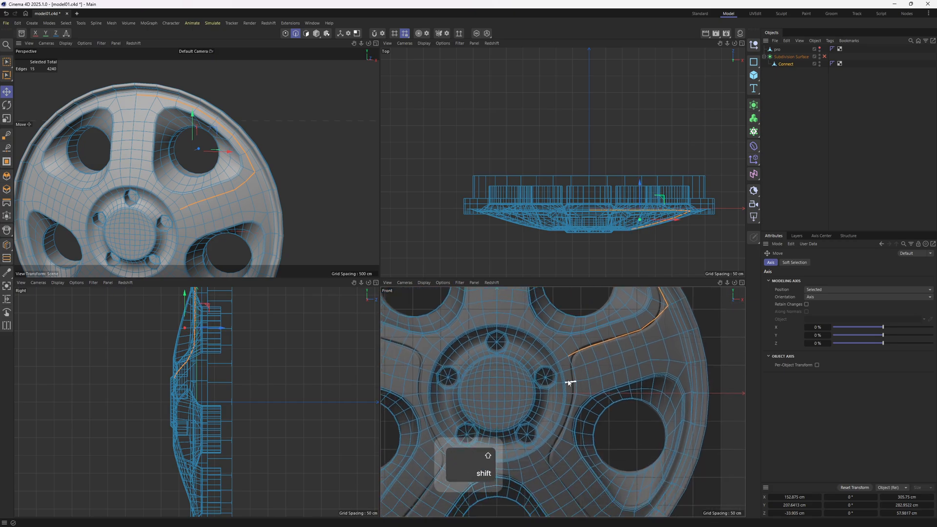
ctrl+shift+click(549, 457)
shift+middle_drag(548, 456, 577, 390)
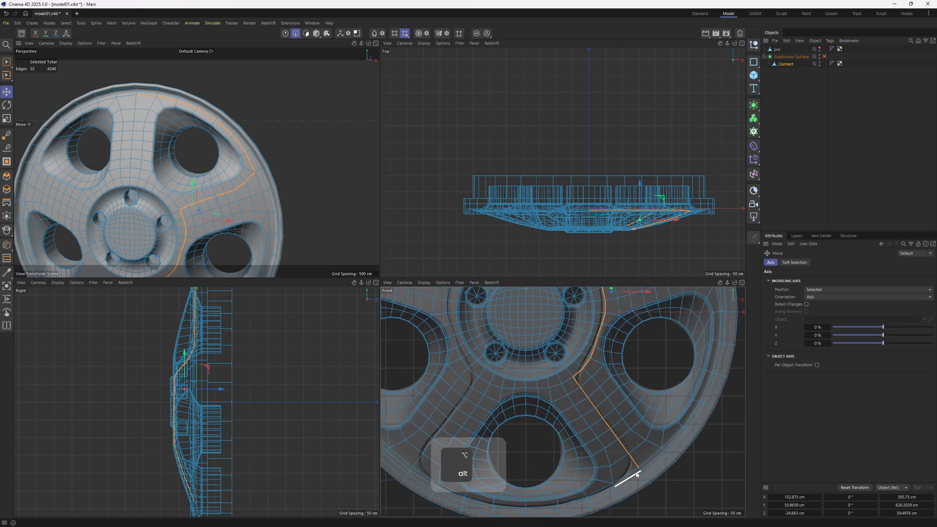
alt+middle_drag(637, 473, 652, 446)
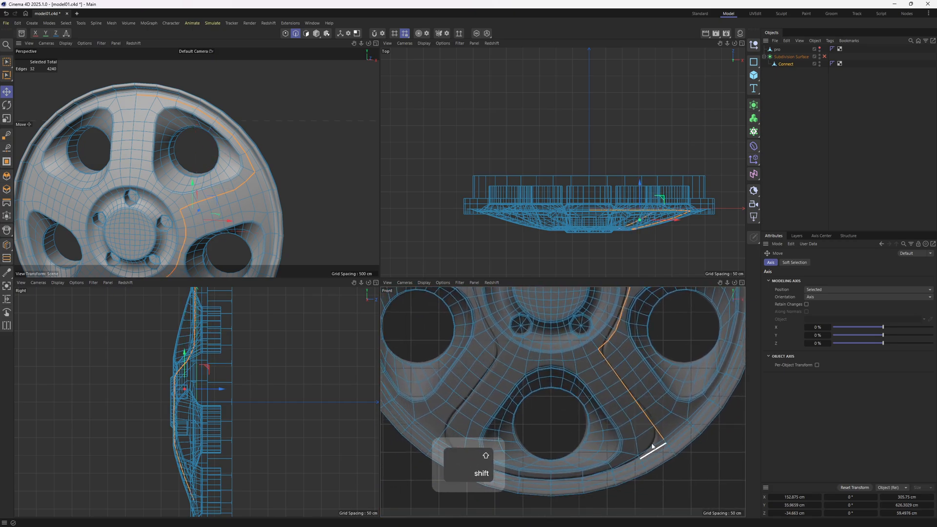
- Extend the selected edge path around the outer side of the bottom opening to the corner of the lower-left spoke
middle_click(231, 220)
alt+middle_drag(317, 285, 343, 191)
alt+middle_drag(405, 471, 423, 359)
alt+drag(422, 359, 448, 312)
shift+click(478, 374)
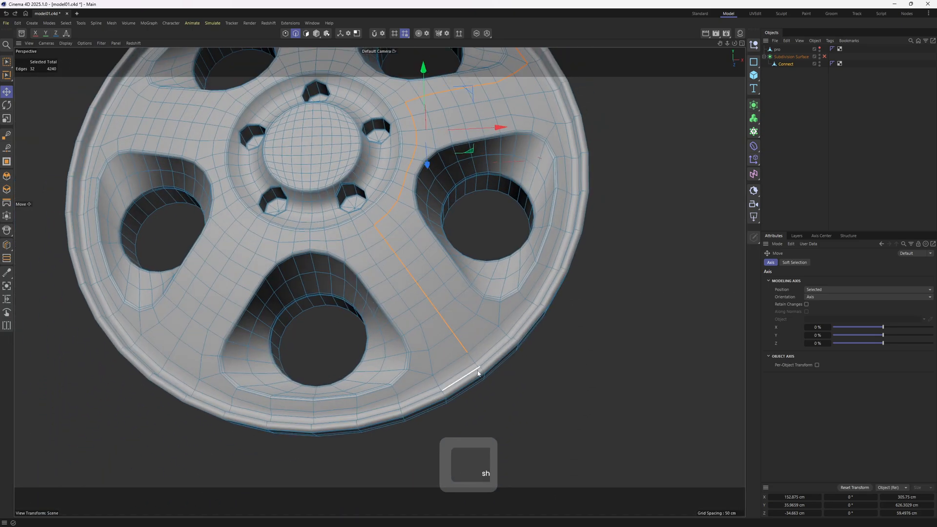
ctrl+shift+click(212, 388)
middle_click(211, 389)
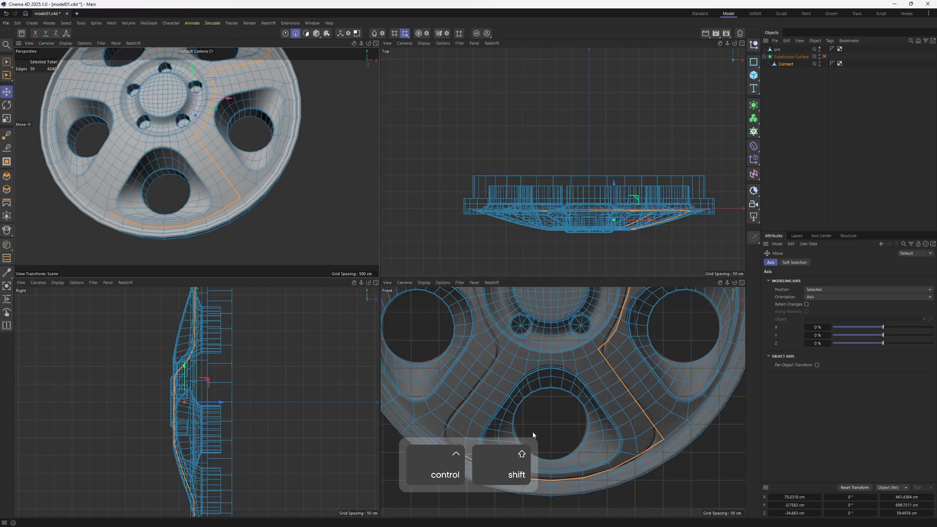
- Extend the edge path inward along the lower-left spoke and around the hub to the left spoke
middle_click(144, 205)
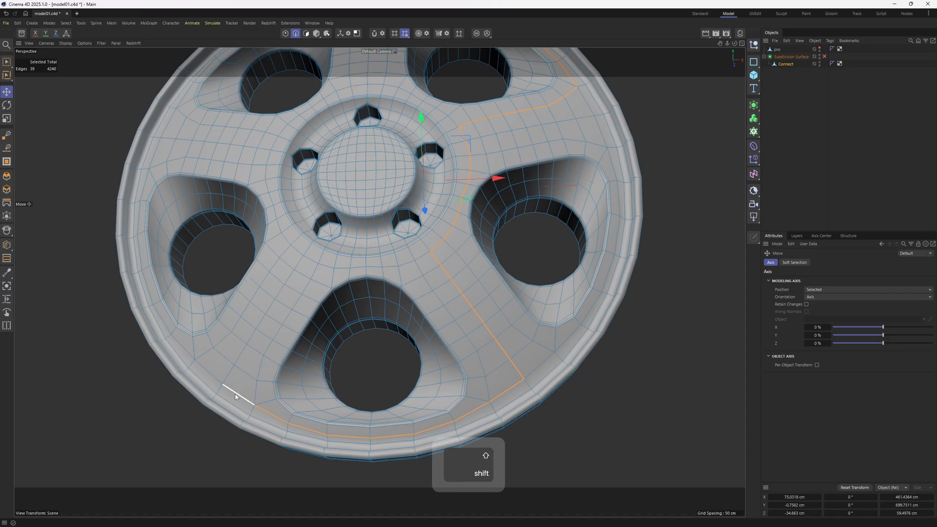
alt+drag(306, 221, 345, 327)
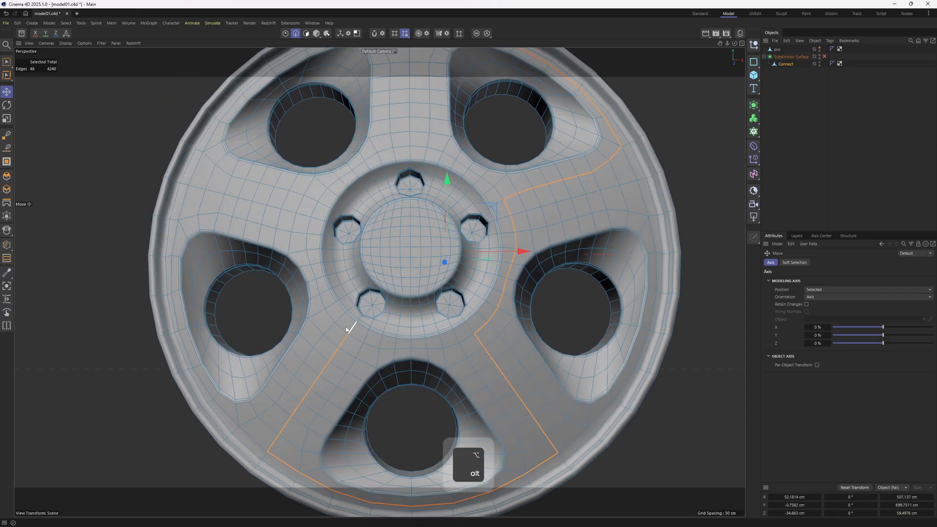
ctrl+shift+click(308, 227)
middle_click(612, 400)
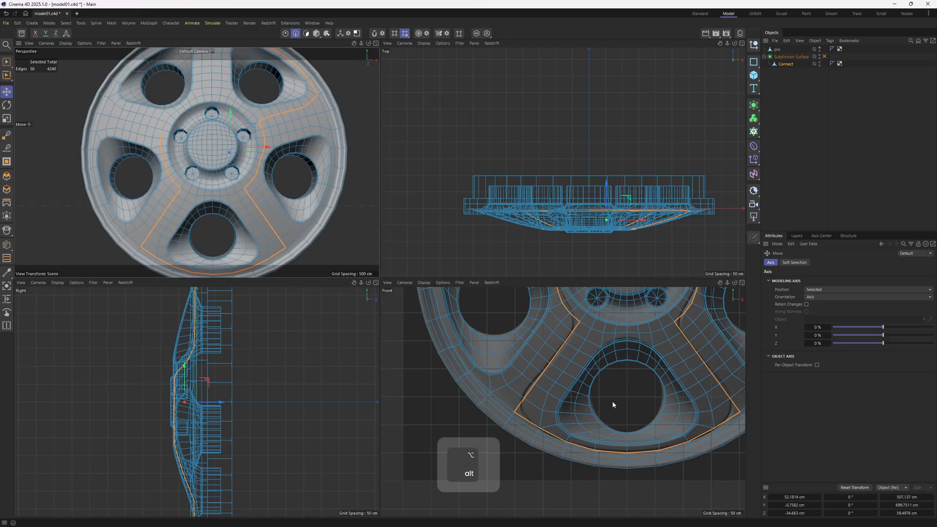
scroll(612, 400, down, 4)
alt+middle_drag(575, 302, 578, 356)
scroll(580, 354, up, 4)
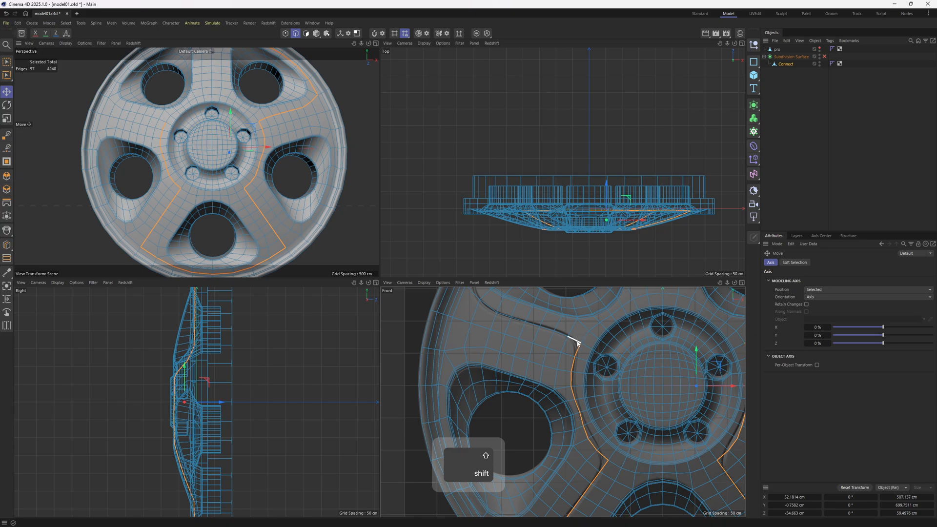
alt+drag(230, 195, 186, 181)
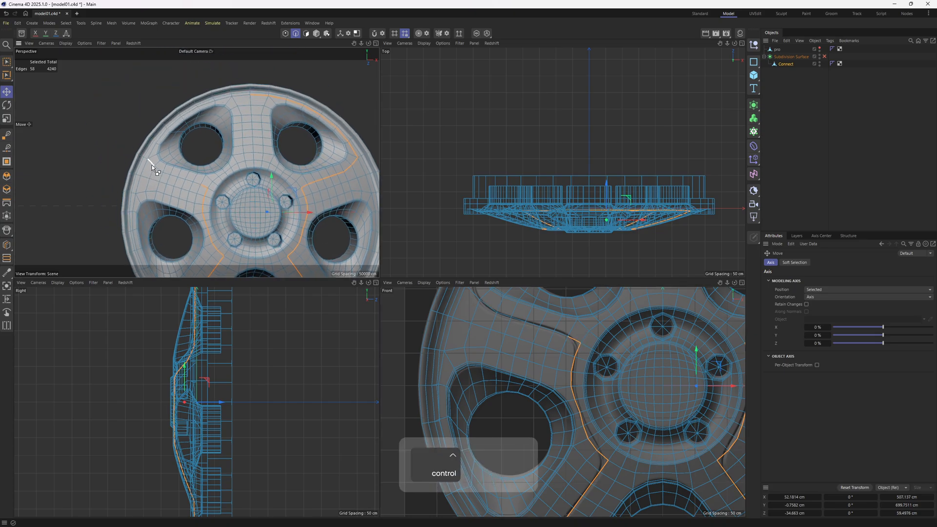
- Continue the edge path out along the left spoke and around the upper-left opening, closing it at the top spoke
alt+middle_drag(487, 293, 509, 369)
middle_click(292, 219)
alt+drag(292, 219, 278, 259)
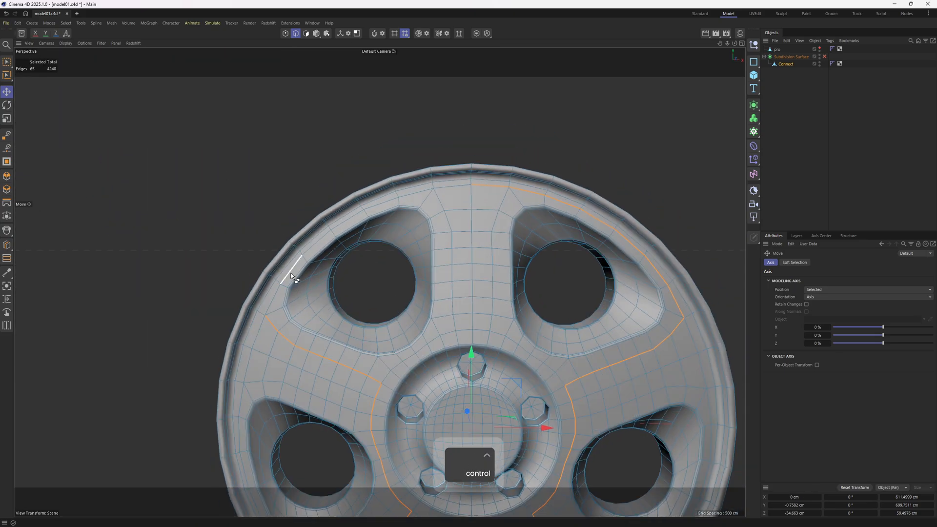
shift+click(455, 186)
scroll(439, 200, down, 3)
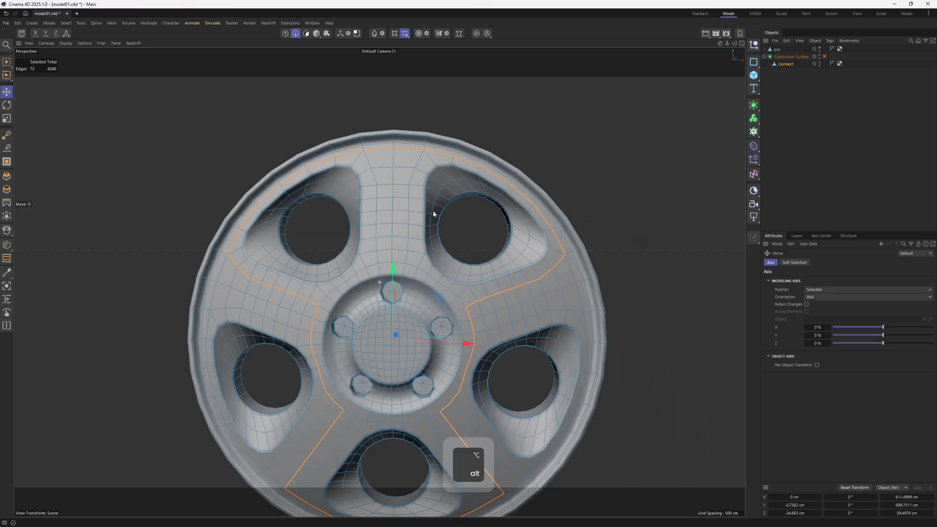
- Examine the closed edge path around the spokes and hub from several angles
alt+drag(433, 209, 517, 288)
right_click(562, 294)
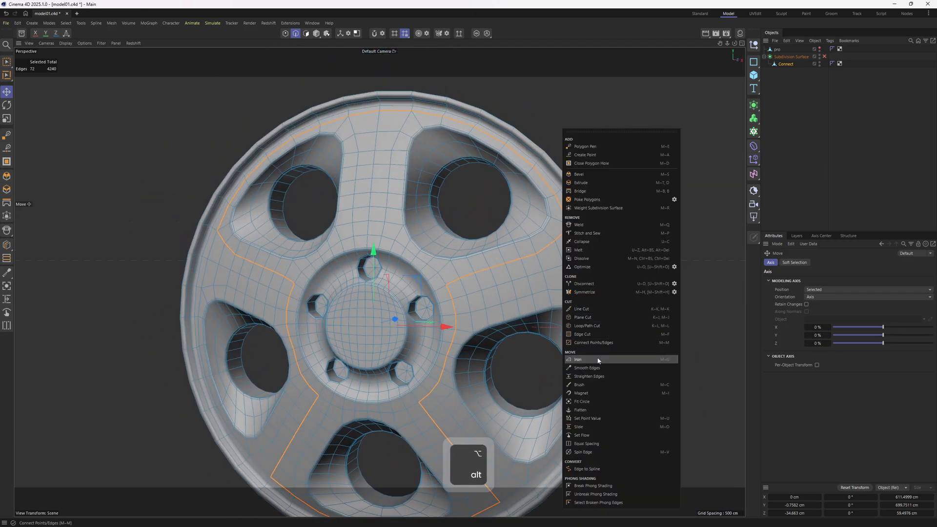
key(Escape)
alt+drag(513, 288, 561, 244)
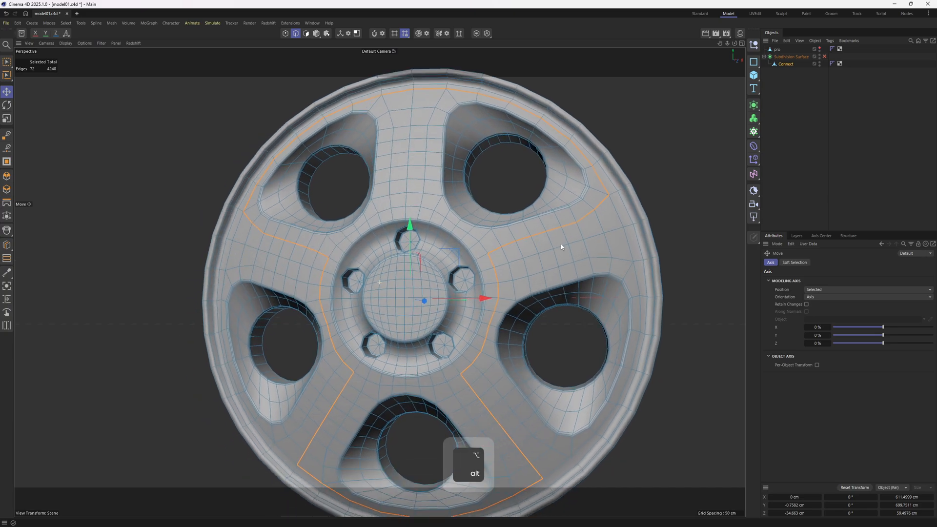
scroll(506, 251, up, 5)
scroll(509, 196, up, 1)
alt+middle_drag(508, 246, 529, 209)
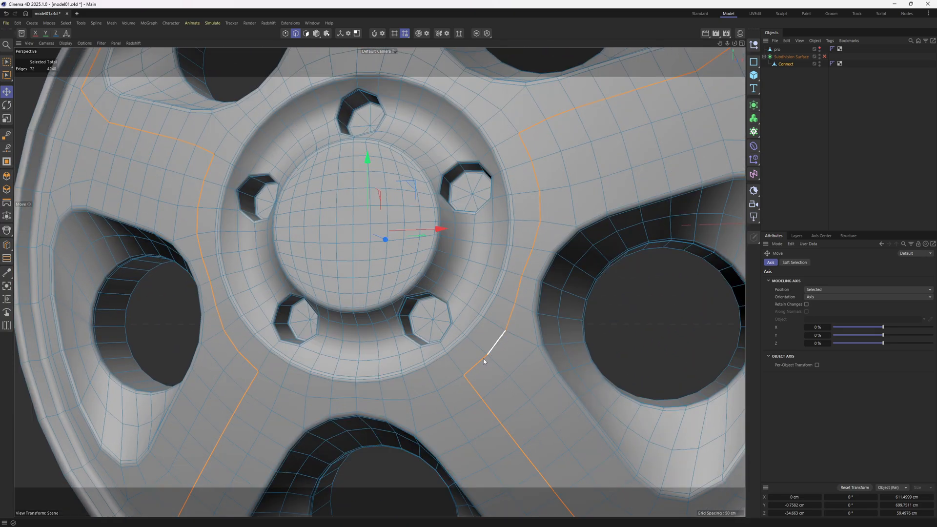
scroll(501, 326, down, 2)
alt+drag(502, 326, 458, 295)
scroll(458, 295, down, 2)
alt+middle_drag(440, 310, 445, 331)
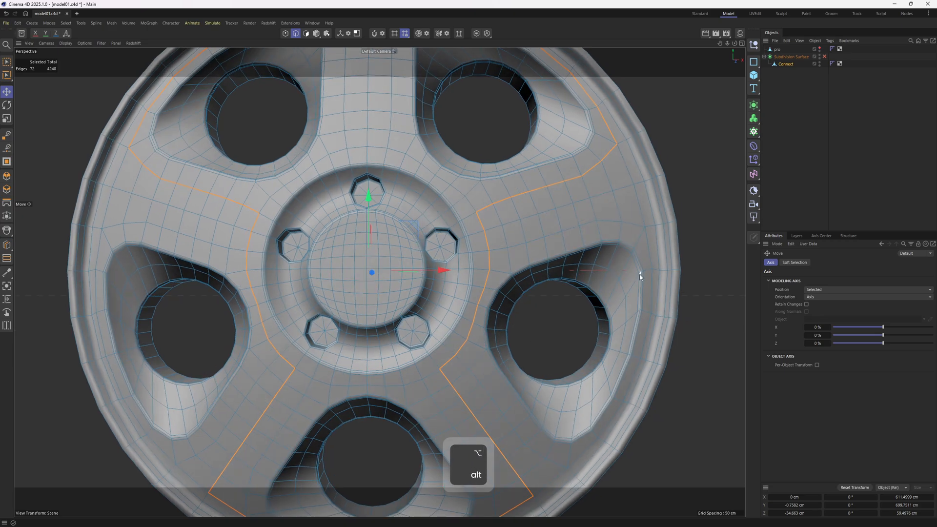
- Round the corners of the selected edge path with Smooth Edges, keeping the spacing
right_click(640, 276)
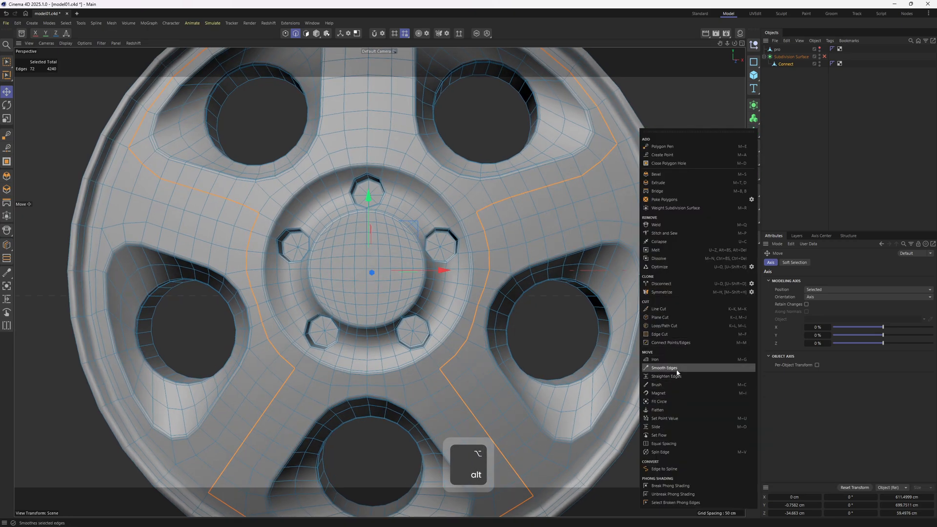
click(677, 369)
alt+drag(551, 292, 490, 316)
scroll(477, 306, up, 1)
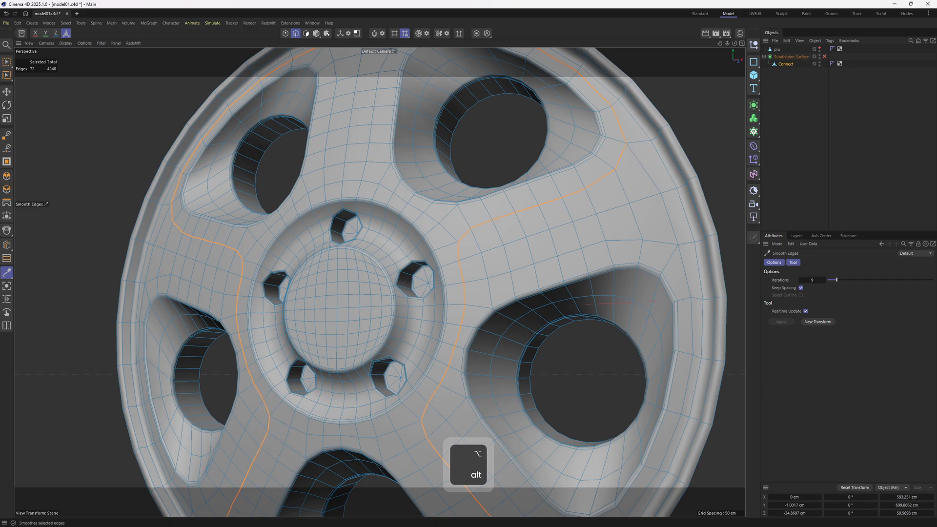
alt+drag(490, 316, 389, 372)
scroll(471, 286, down, 2)
key(e)
scroll(513, 225, down, 1)
- Bevel the smoothed edge path in Chamfer mode with an offset of about 2.49 cm and one subdivision
right_click(546, 261)
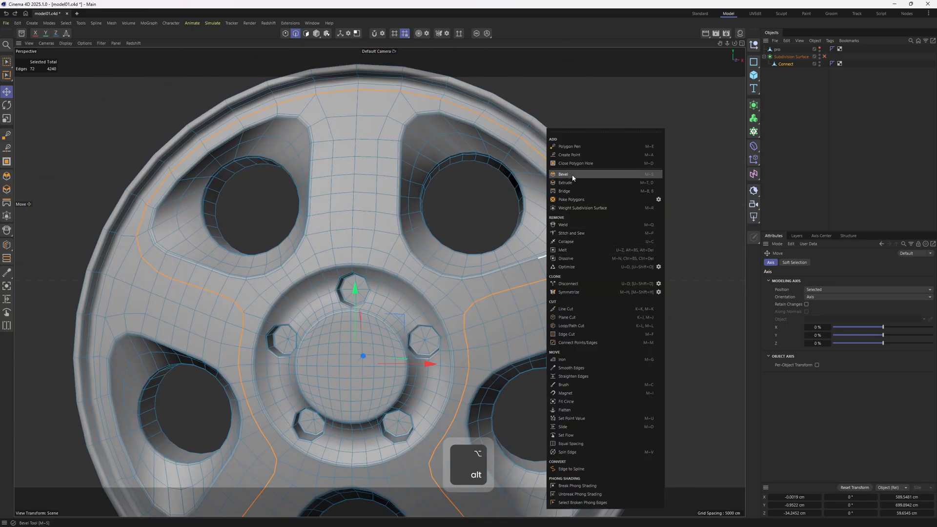
click(572, 174)
scroll(504, 331, up, 5)
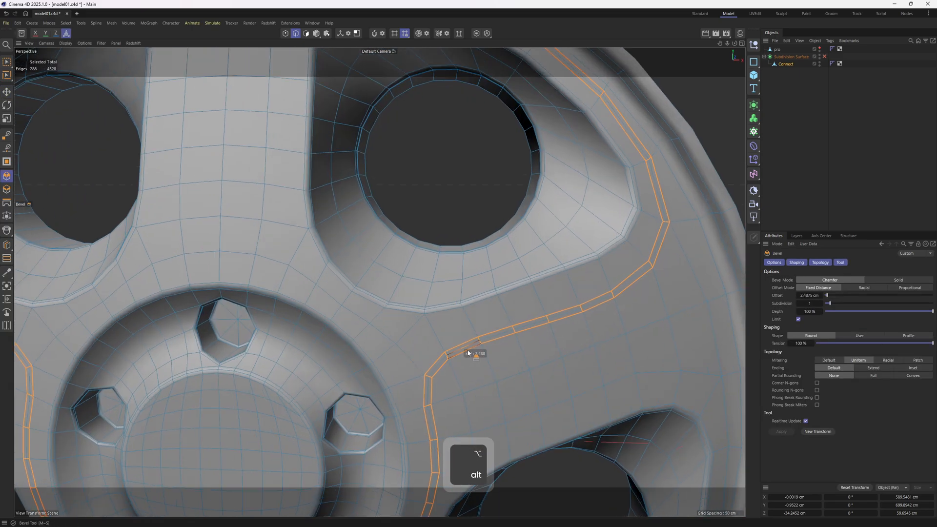
key(e)
scroll(435, 371, down, 5)
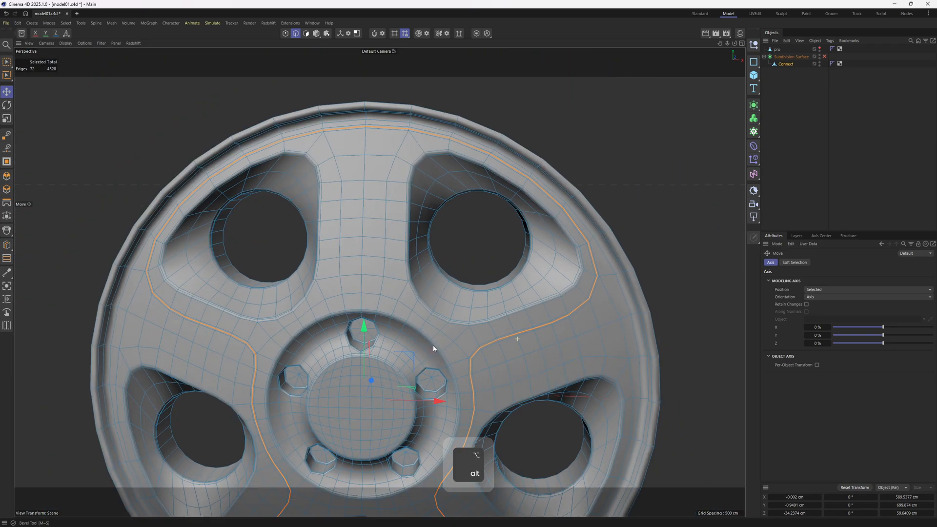
alt+drag(431, 345, 404, 344)
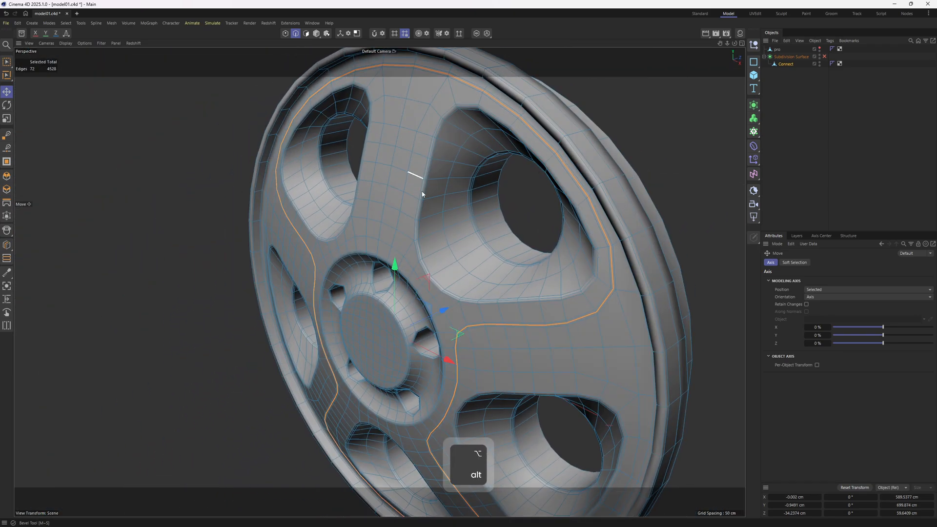
- Loop-select the edges bordering the groove and slide them to sharpen the groove's sides
mouse_move(422, 194)
alt+mouse_down()
mouse_move(438, 335)
mouse_move(442, 318)
mouse_move(496, 285)
mouse_move(533, 310)
mouse_move(485, 314)
mouse_move(472, 297)
mouse_move(442, 294)
mouse_move(453, 326)
mouse_move(449, 310)
alt+mouse_up()
scroll(533, 309, up, 2)
key(u)
key(l)
scroll(495, 327, down, 3)
scroll(469, 303, up, 3)
key(m)
key(o)
key(u)
key(l)
click(450, 323)
scroll(451, 323, up, 2)
key(m)
key(o)
- Turn the subdivision surface back on and inspect the smoothed groove near the hub
key(q)
click(830, 207)
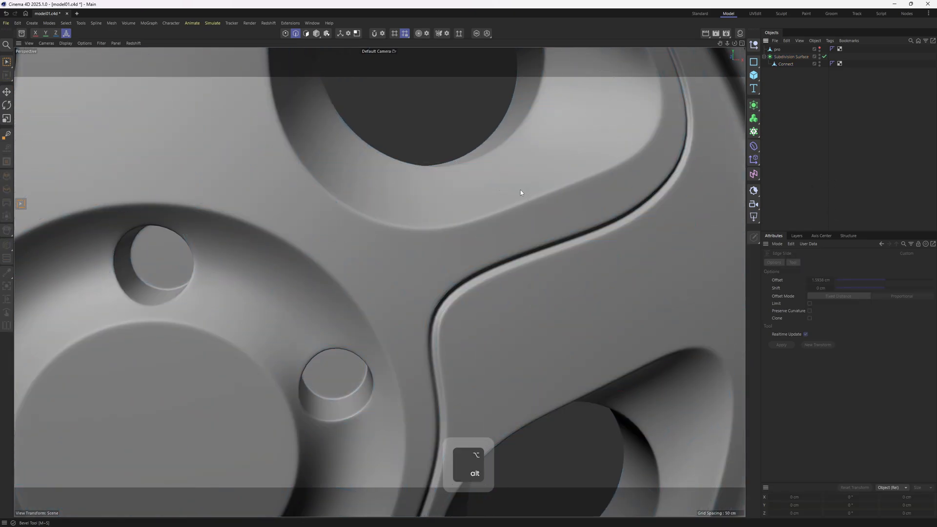
alt+right_drag(481, 201, 360, 246)
alt+drag(360, 246, 432, 273)
alt+right_drag(431, 271, 416, 335)
alt+drag(416, 334, 383, 317)
- Show the mesh lines over the shaded rim and examine the edge flow around the groove and openings
key(n)
key(b)
alt+right_drag(506, 193, 450, 230)
alt+drag(449, 230, 465, 204)
alt+right_drag(466, 205, 434, 130)
alt+drag(435, 130, 458, 246)
alt+right_drag(457, 246, 548, 261)
alt+drag(548, 262, 530, 268)
alt+right_drag(530, 268, 519, 304)
alt+drag(519, 304, 519, 265)
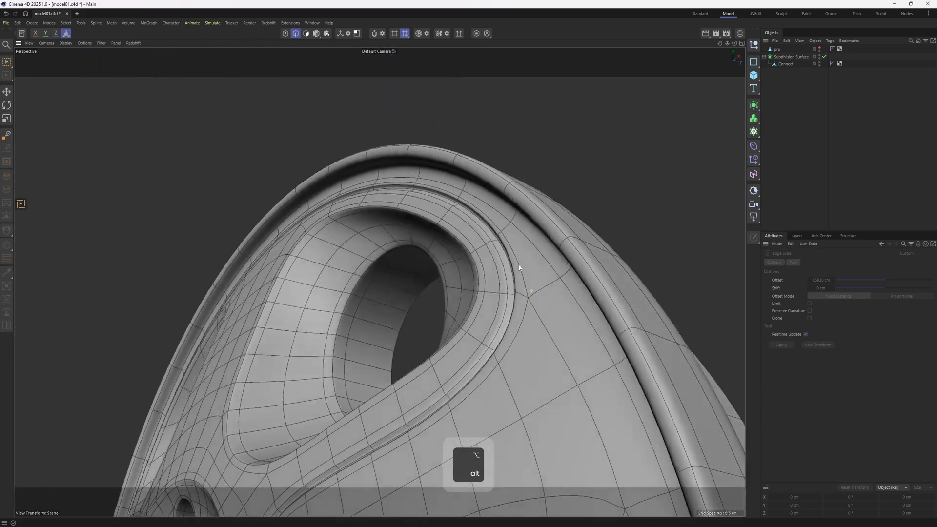
alt+right_drag(519, 265, 480, 316)
alt+drag(491, 206, 437, 184)
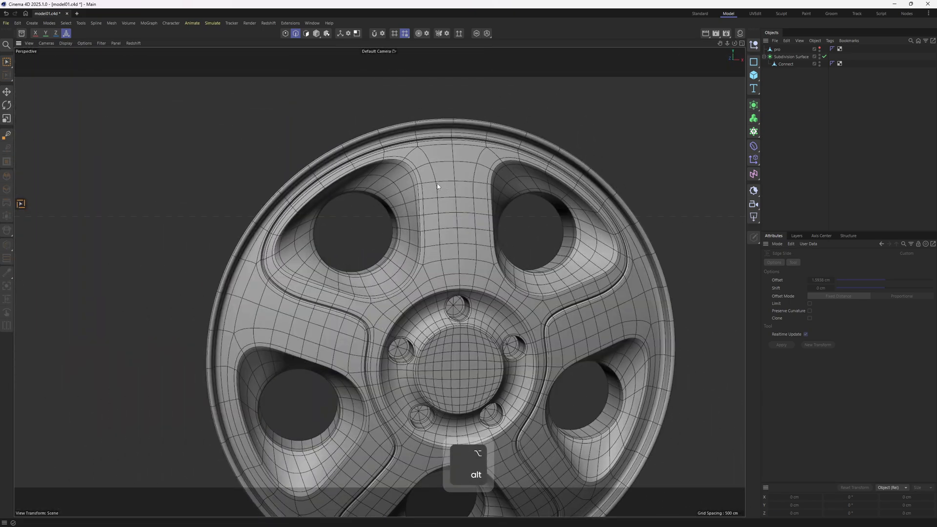
- Return to plain shading without mesh lines and examine the whole smoothed rim
key(n)
key(a)
alt+right_drag(507, 215, 476, 215)
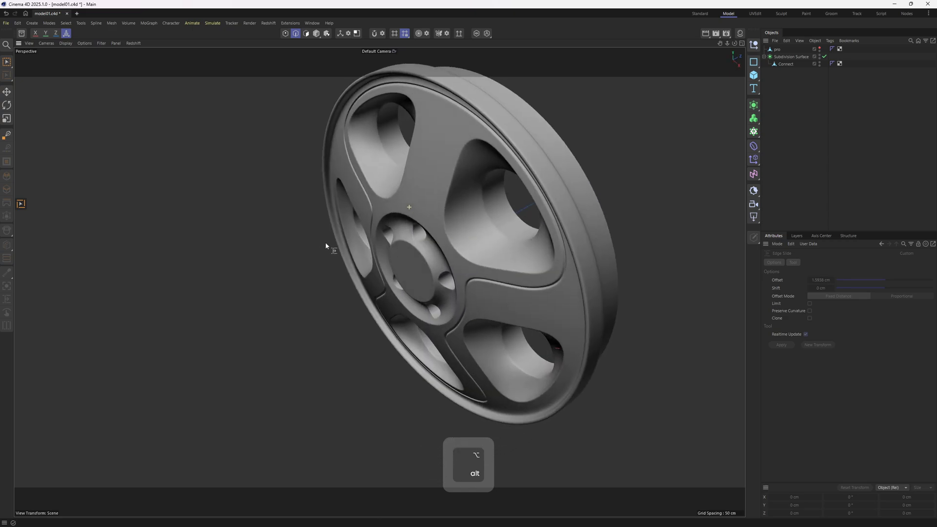
key(e)
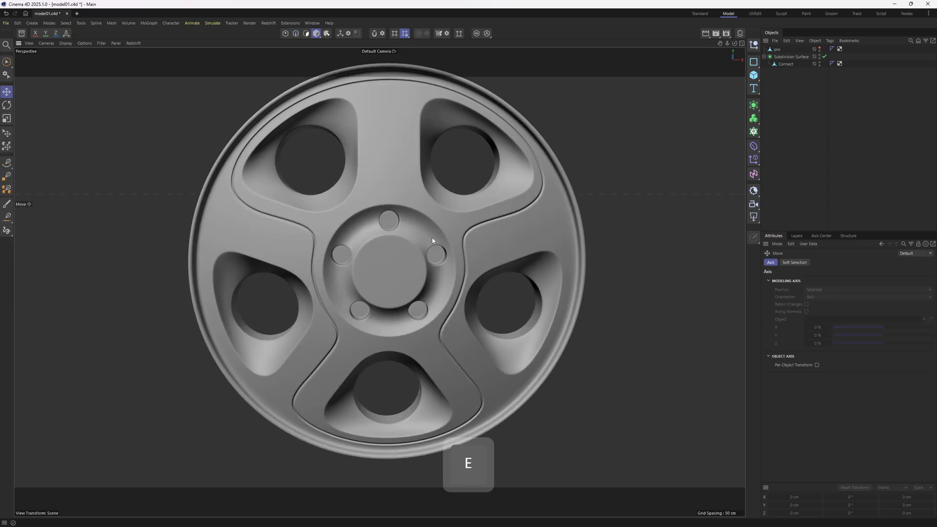